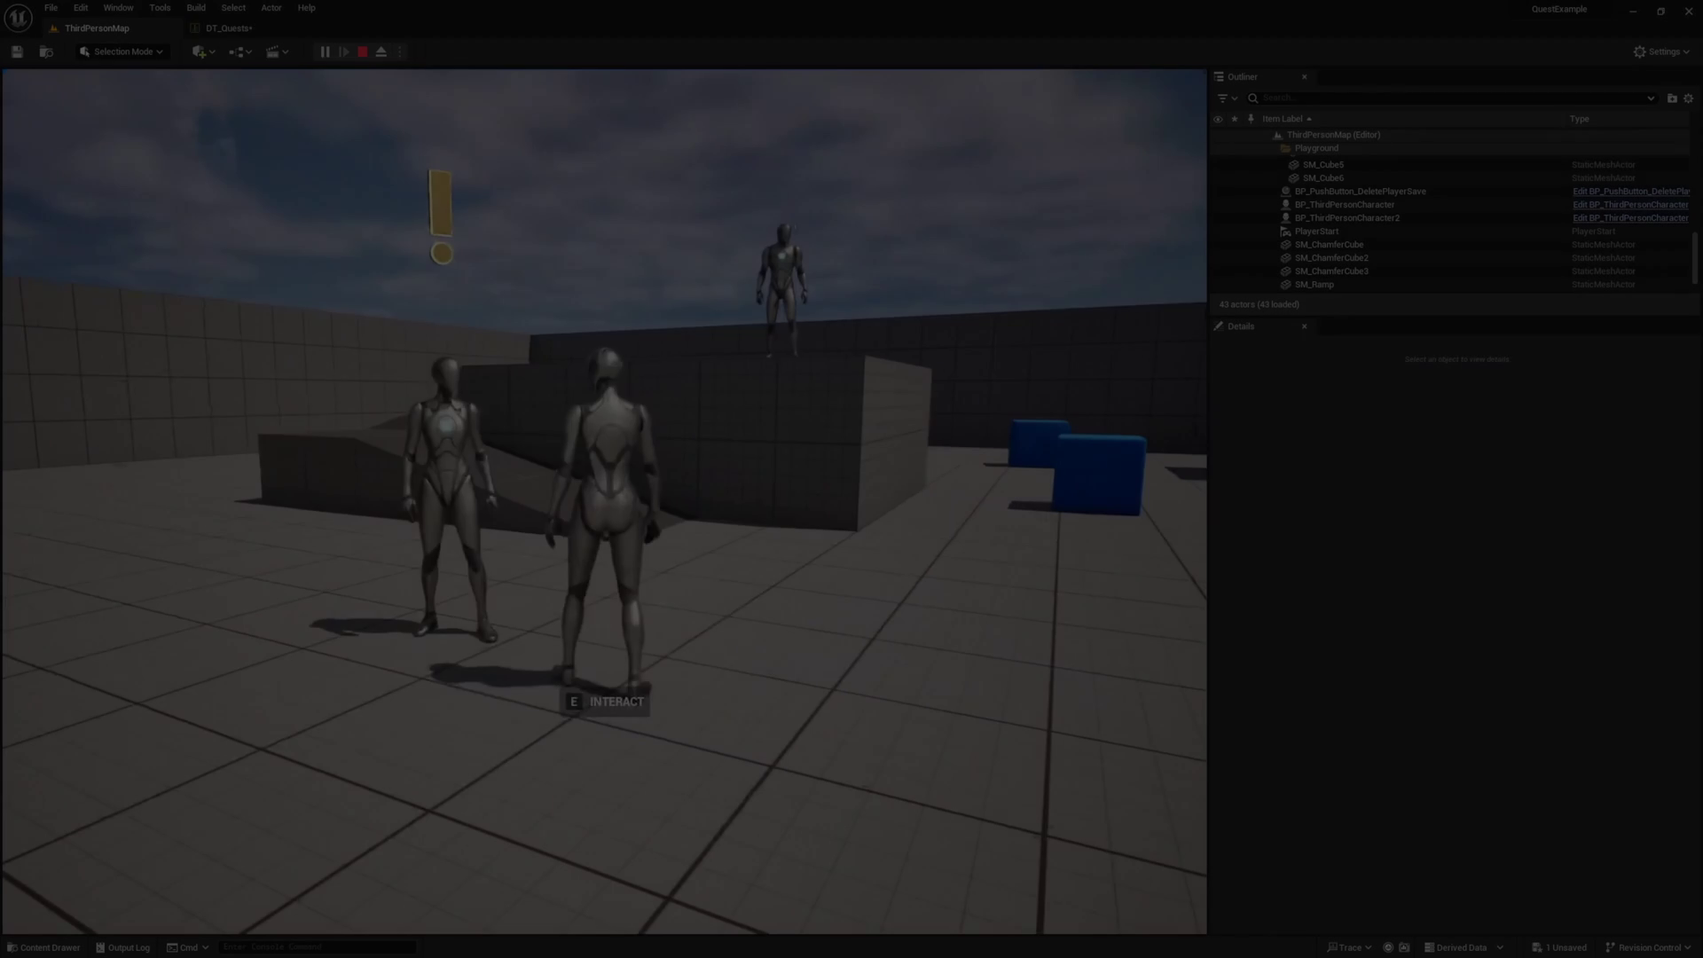
Accept the quest with E, run the character across the level, then end the play-test.
key("e")
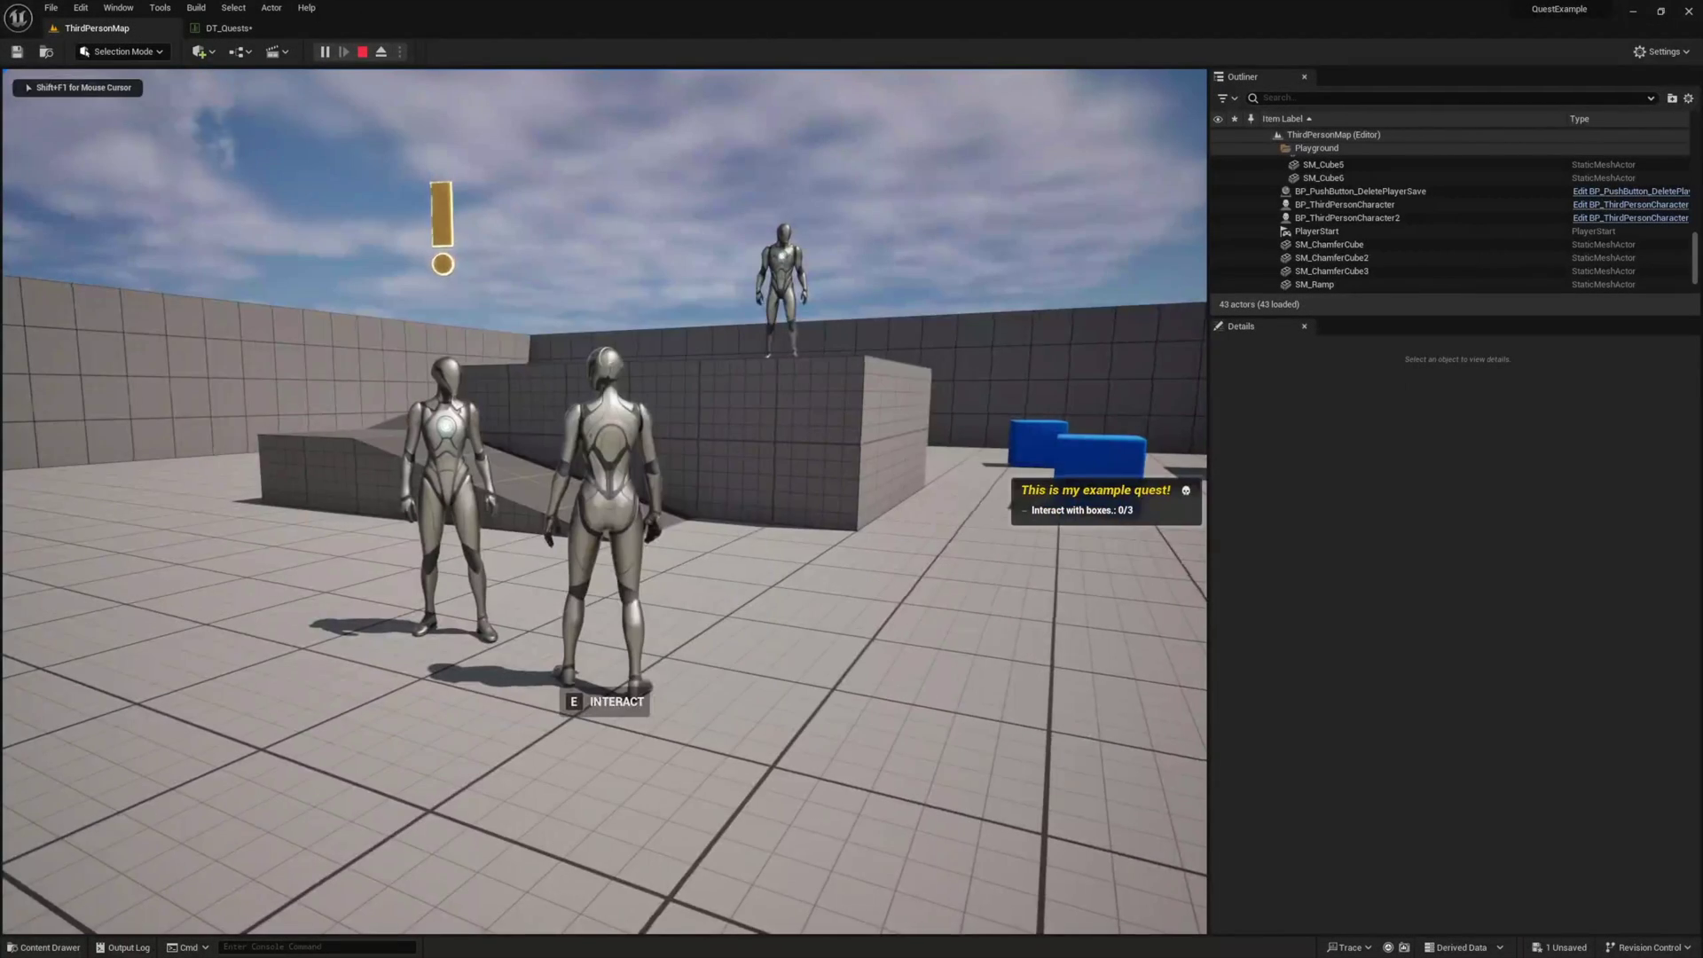
key("d")
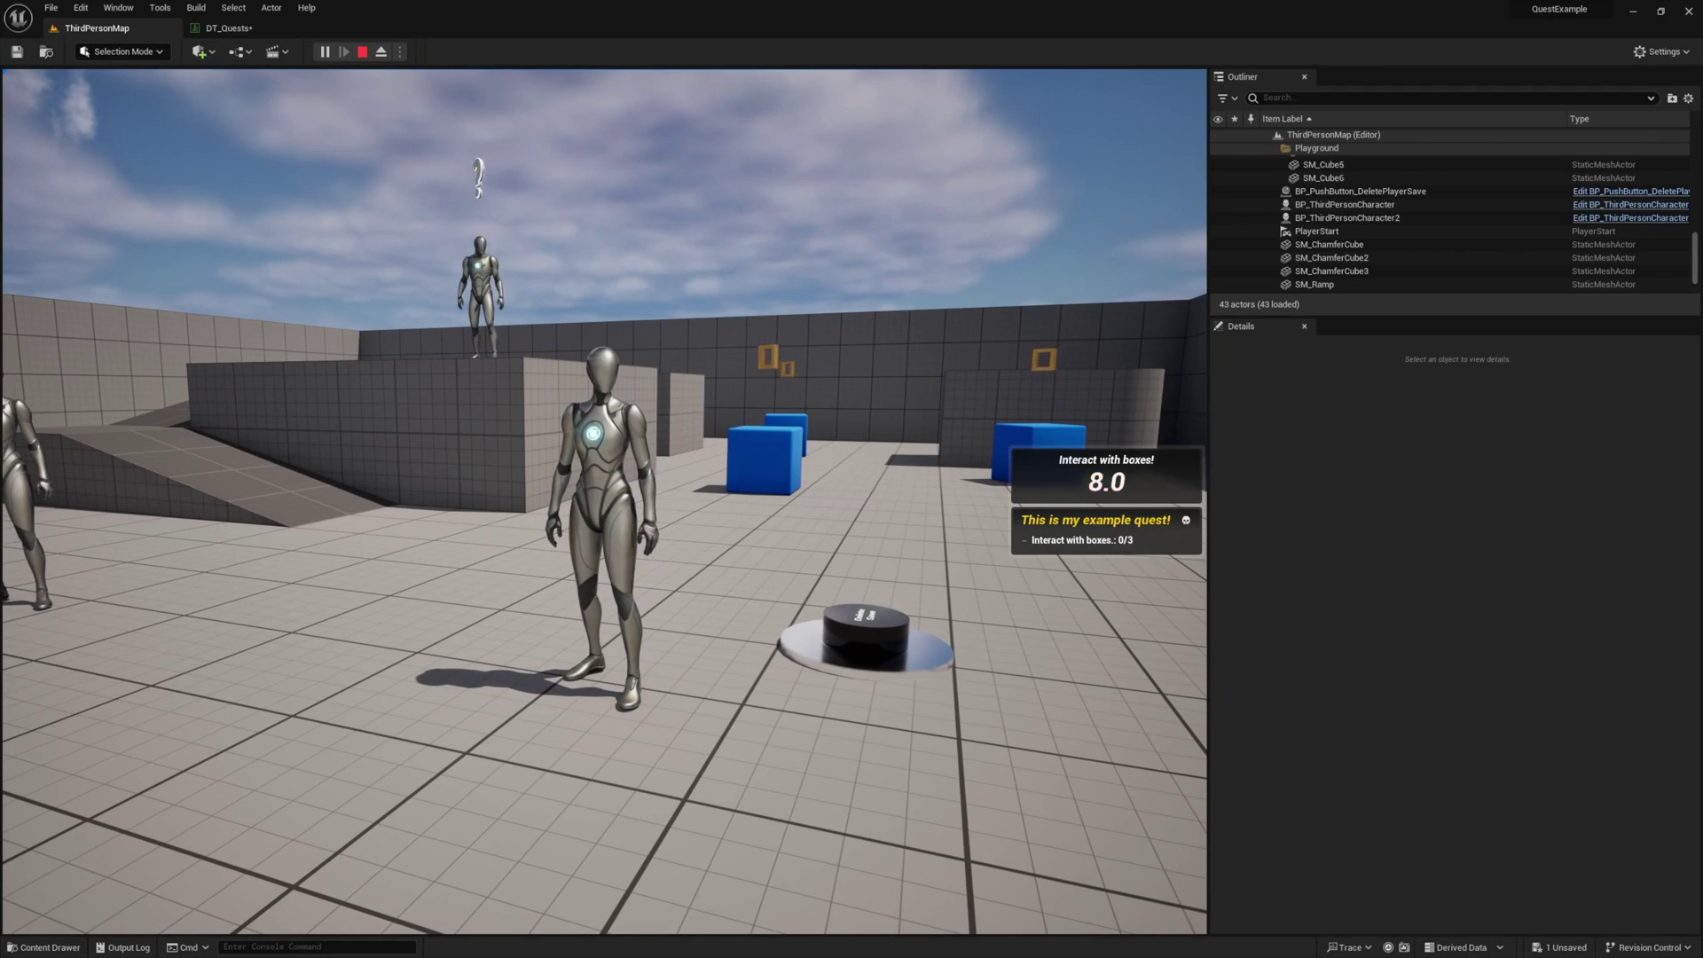
key("Escape")
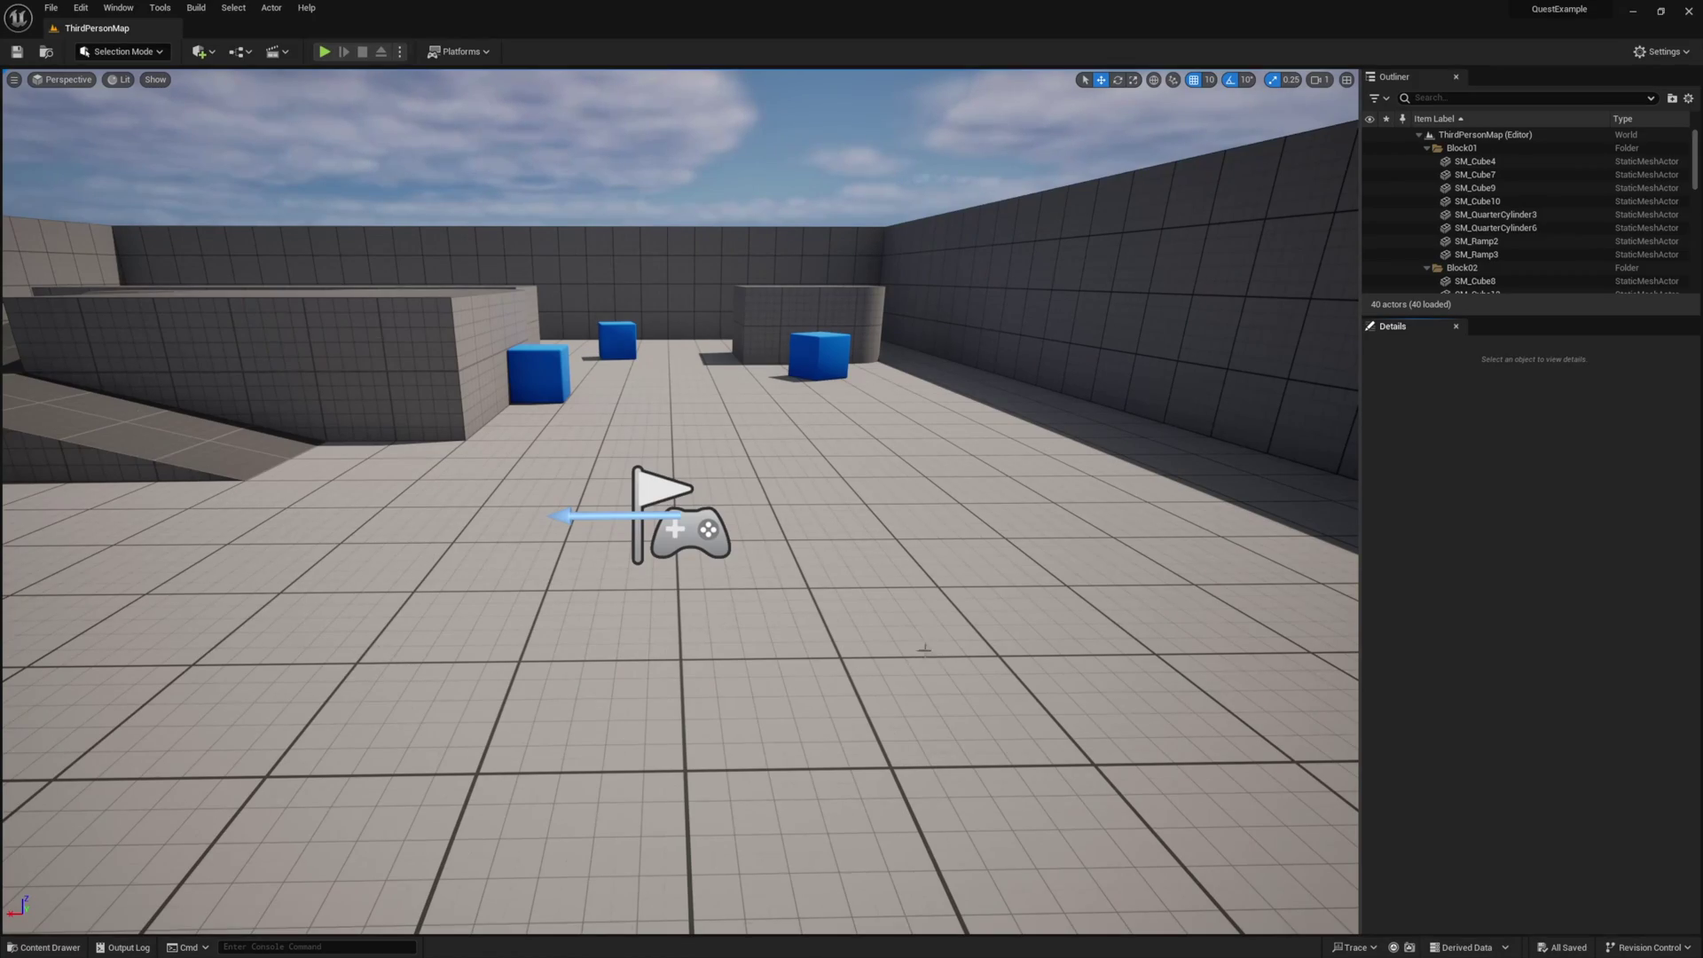
Place a second BP_ThirdPersonCharacter on the raised platform and turn it about 200 degrees.
right_click_drag(350, 784, 17, 776)
key("w")
key("d")
right_click_drag(681, 502, 1091, 443)
key("a")
right_click_drag(355, 798, 364, 794)
left_click(44, 948)
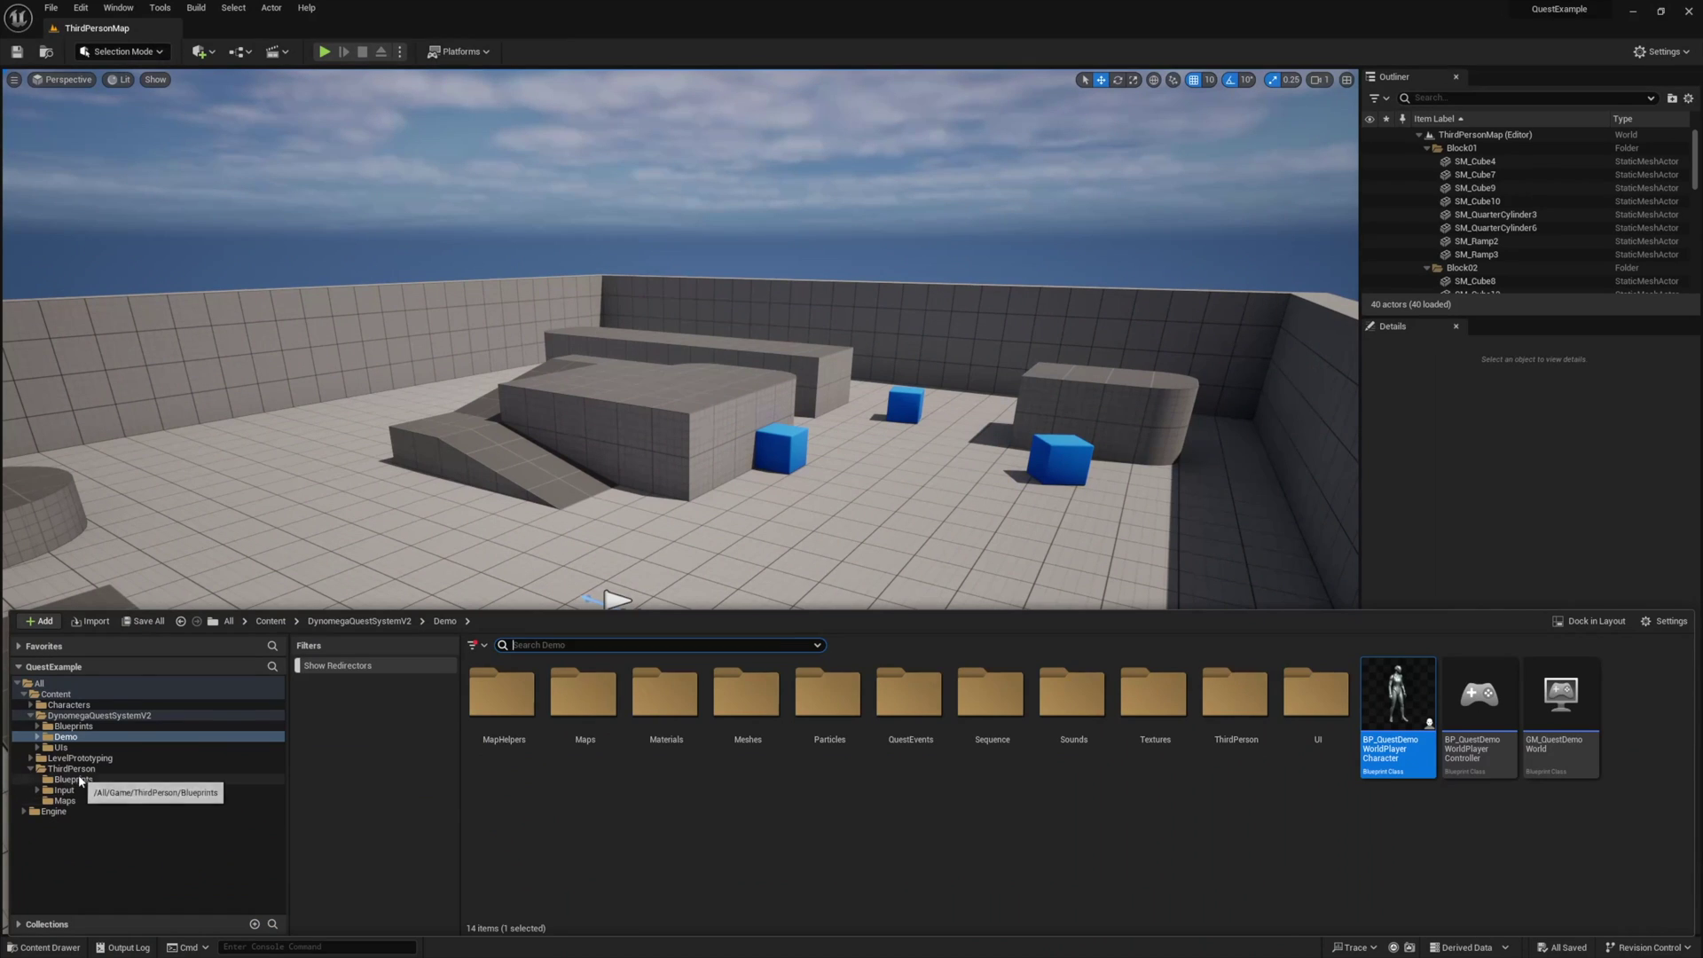
left_click(73, 779)
left_click_drag(501, 696, 221, 521)
left_click(555, 574)
right_click_drag(555, 574, 515, 621)
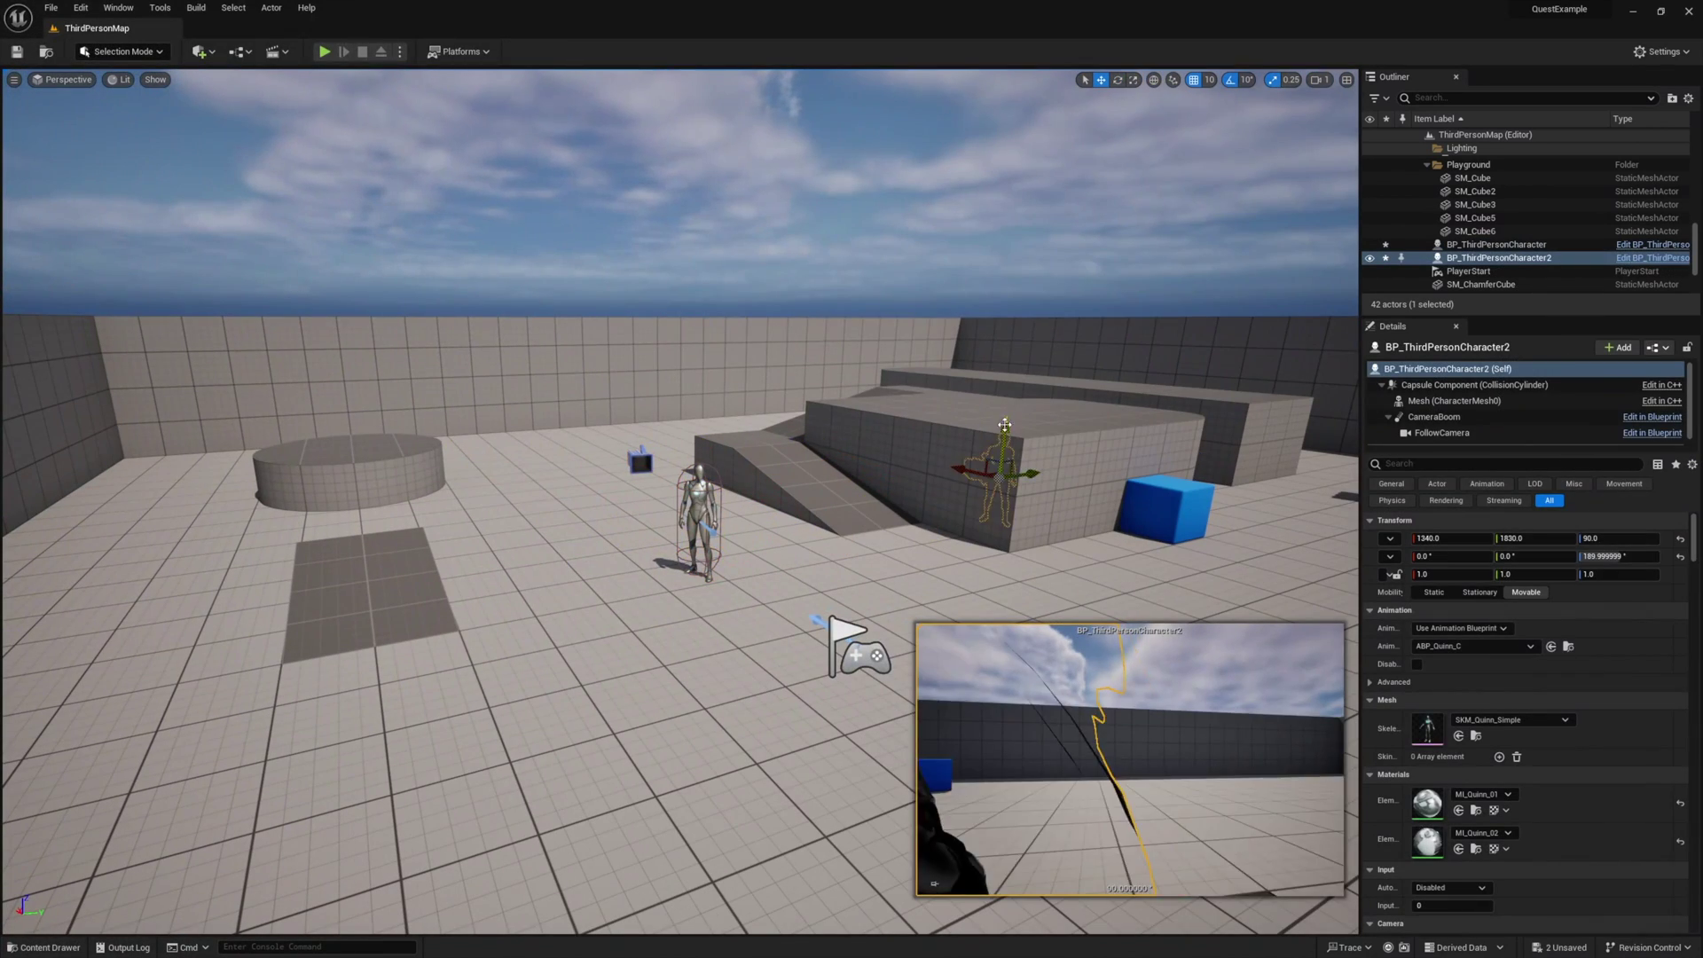
Give the new character the SKM_Manny_Simple skeletal mesh.
left_click(1512, 719)
type("mann")
left_click(1548, 575)
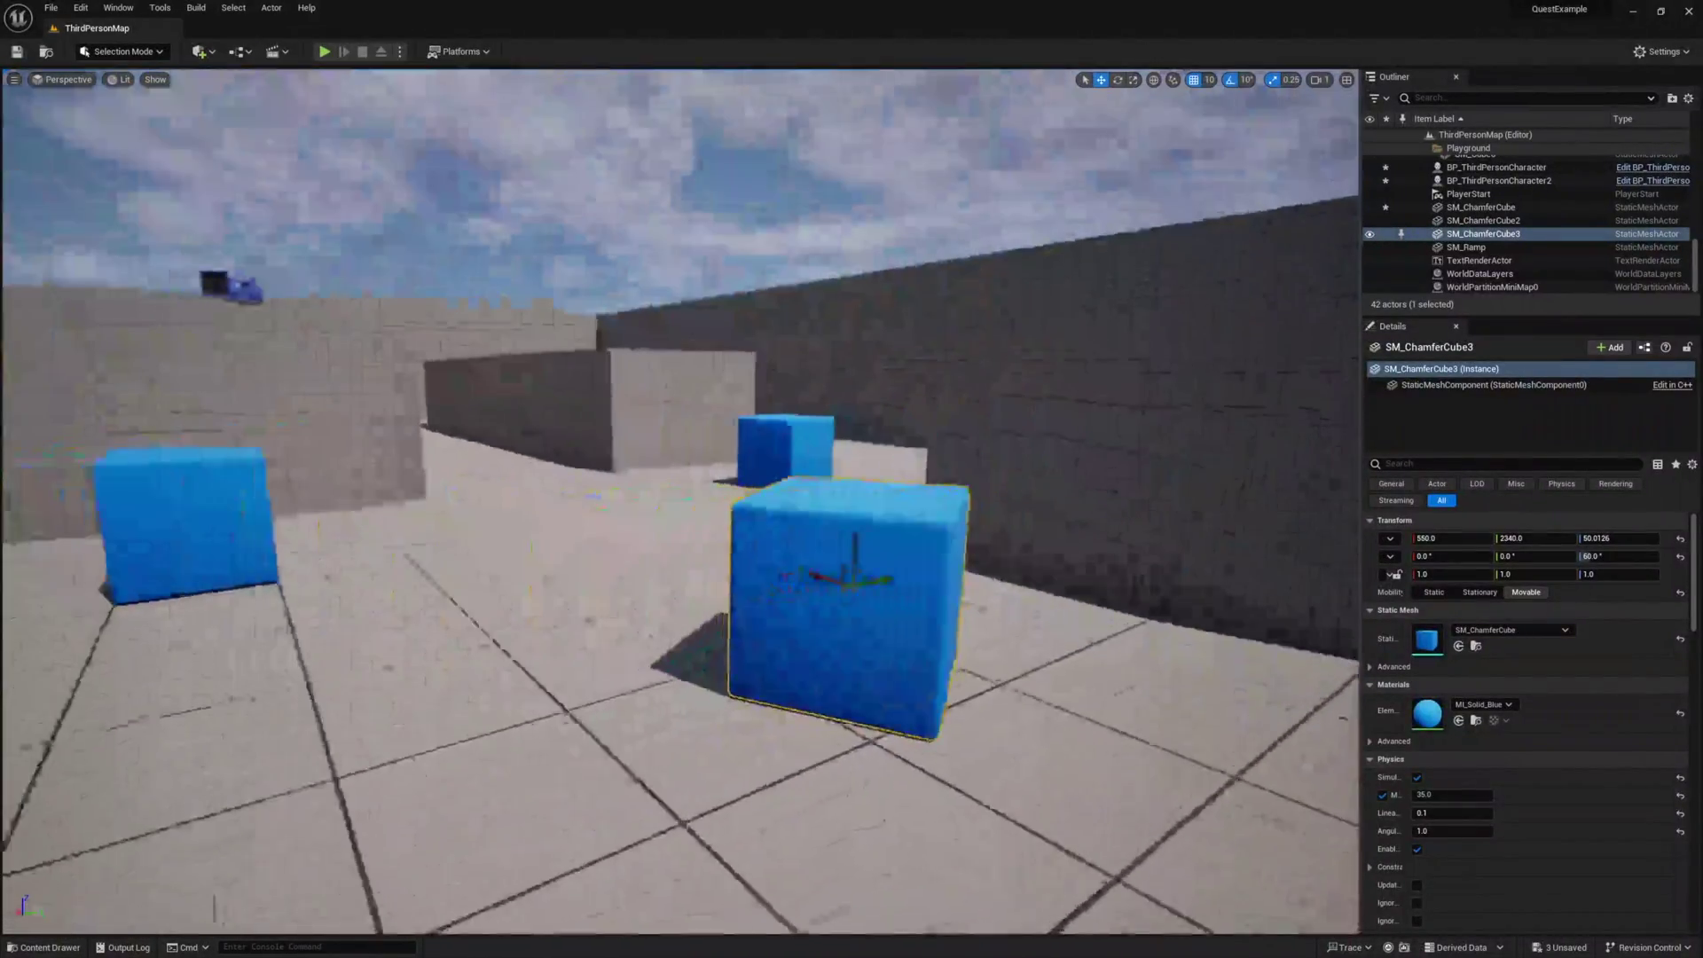
right_click_drag(682, 501, 426, 541)
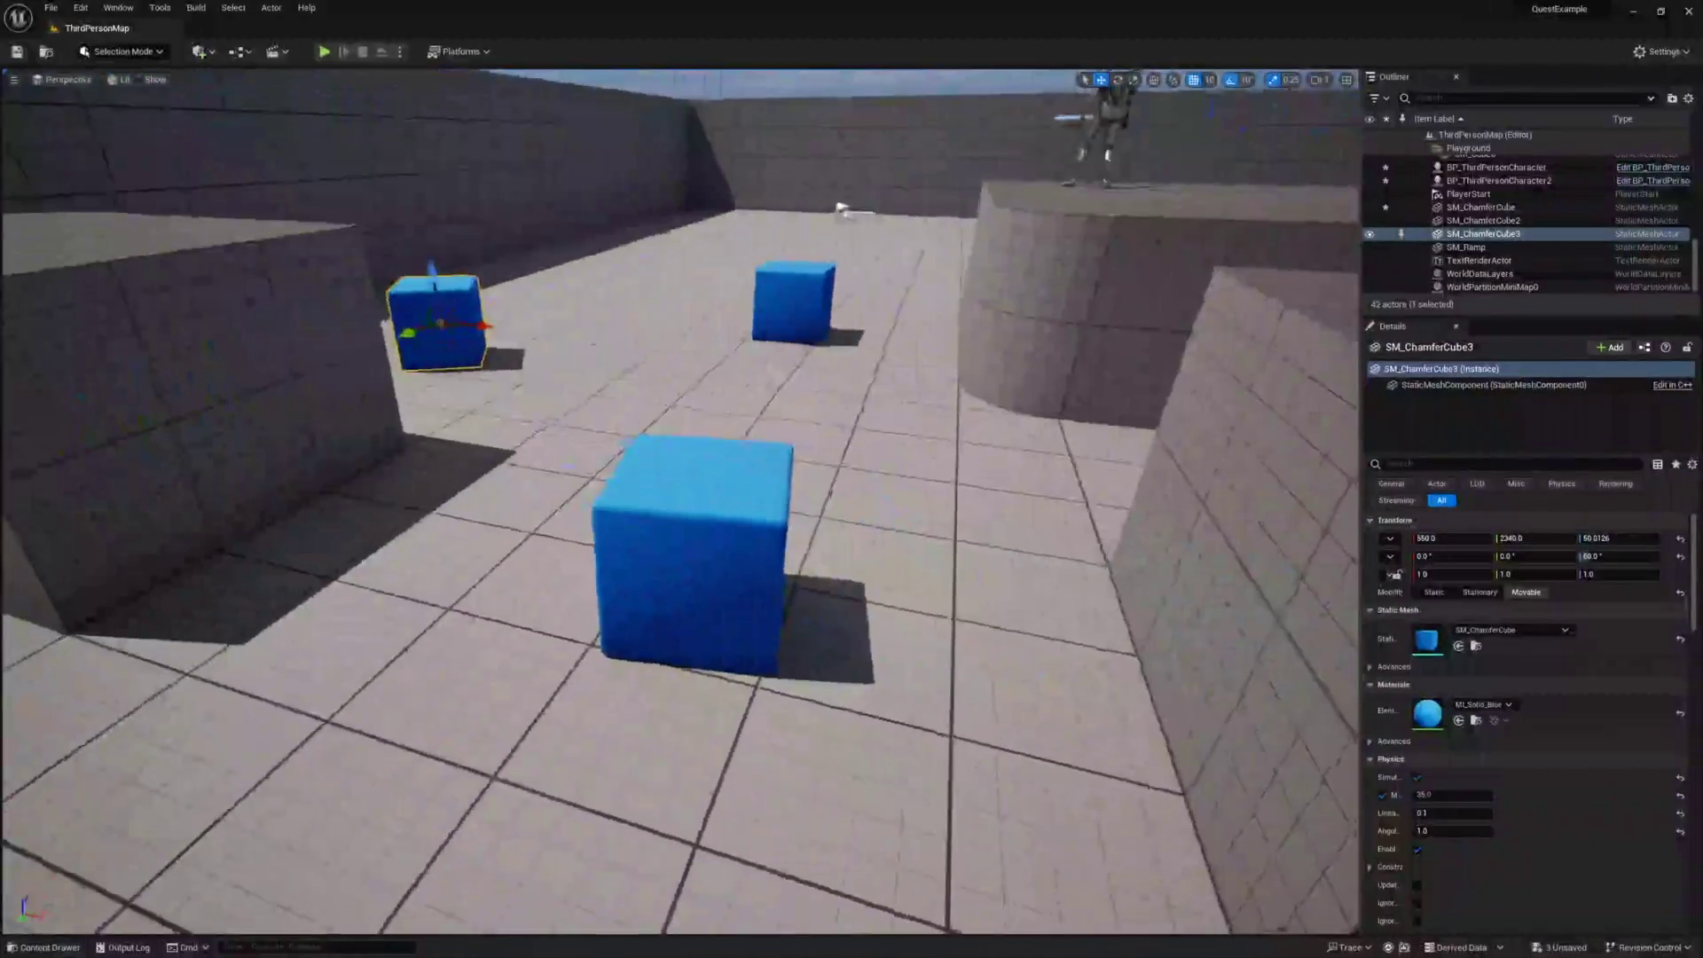
Open DT_Quests from Blueprints > Variables > DataTables and expand hello-world's Quest in Levels list.
left_click(56, 947)
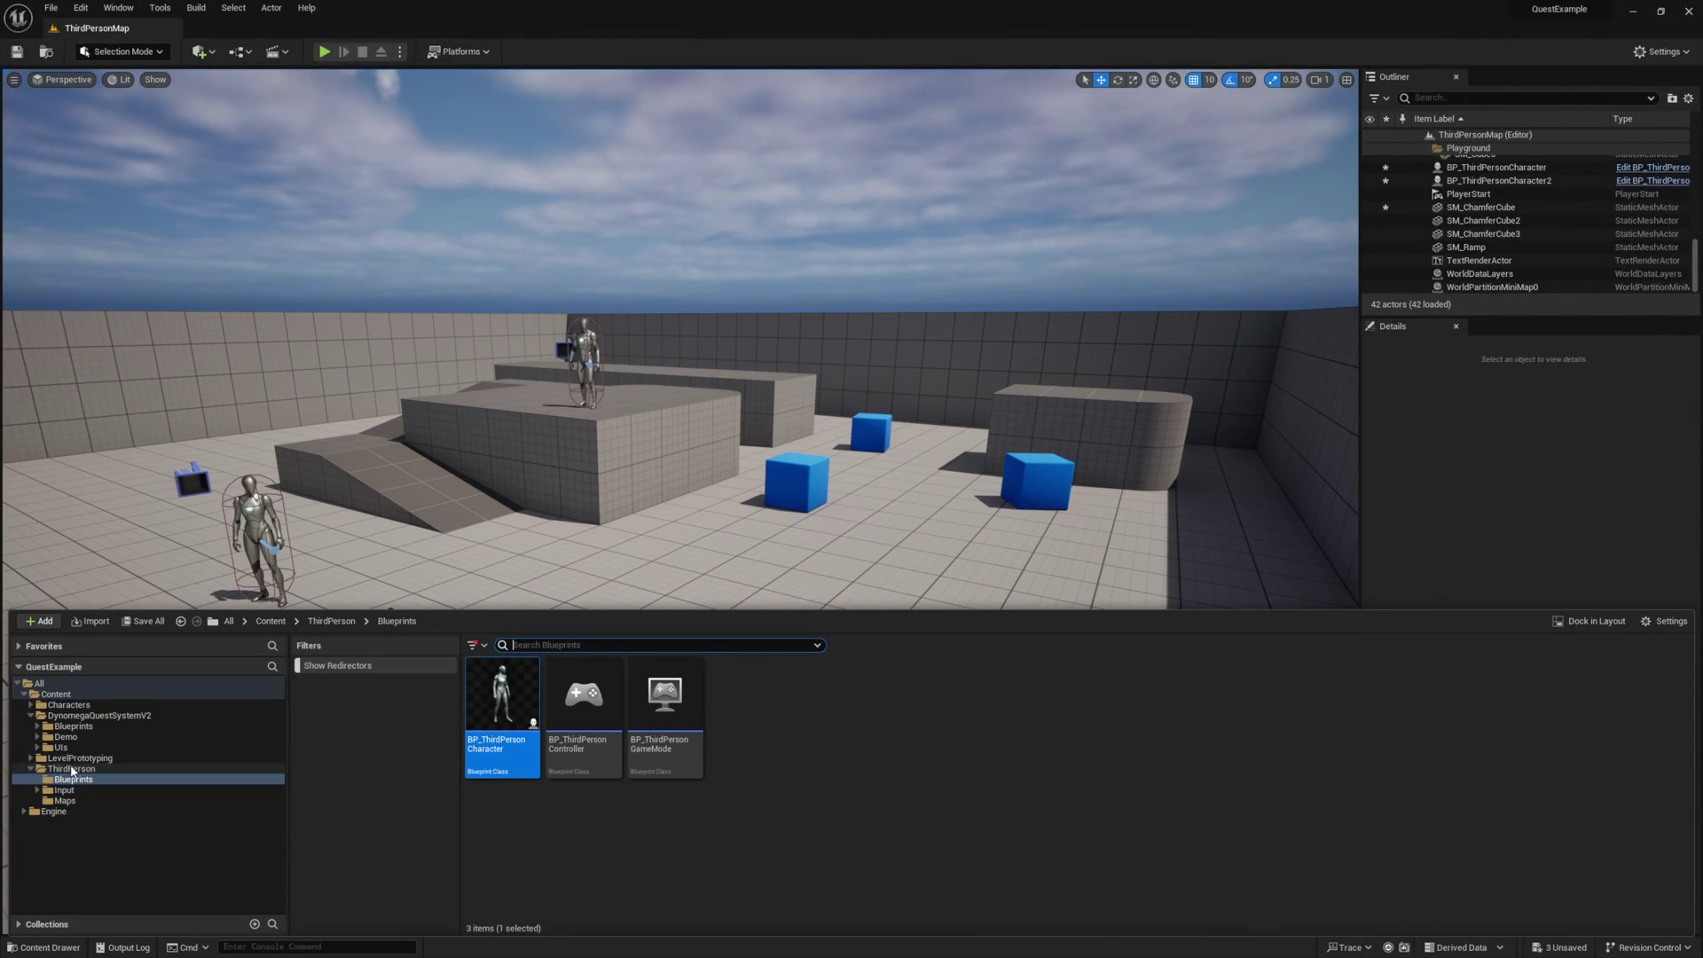
double_click(89, 725)
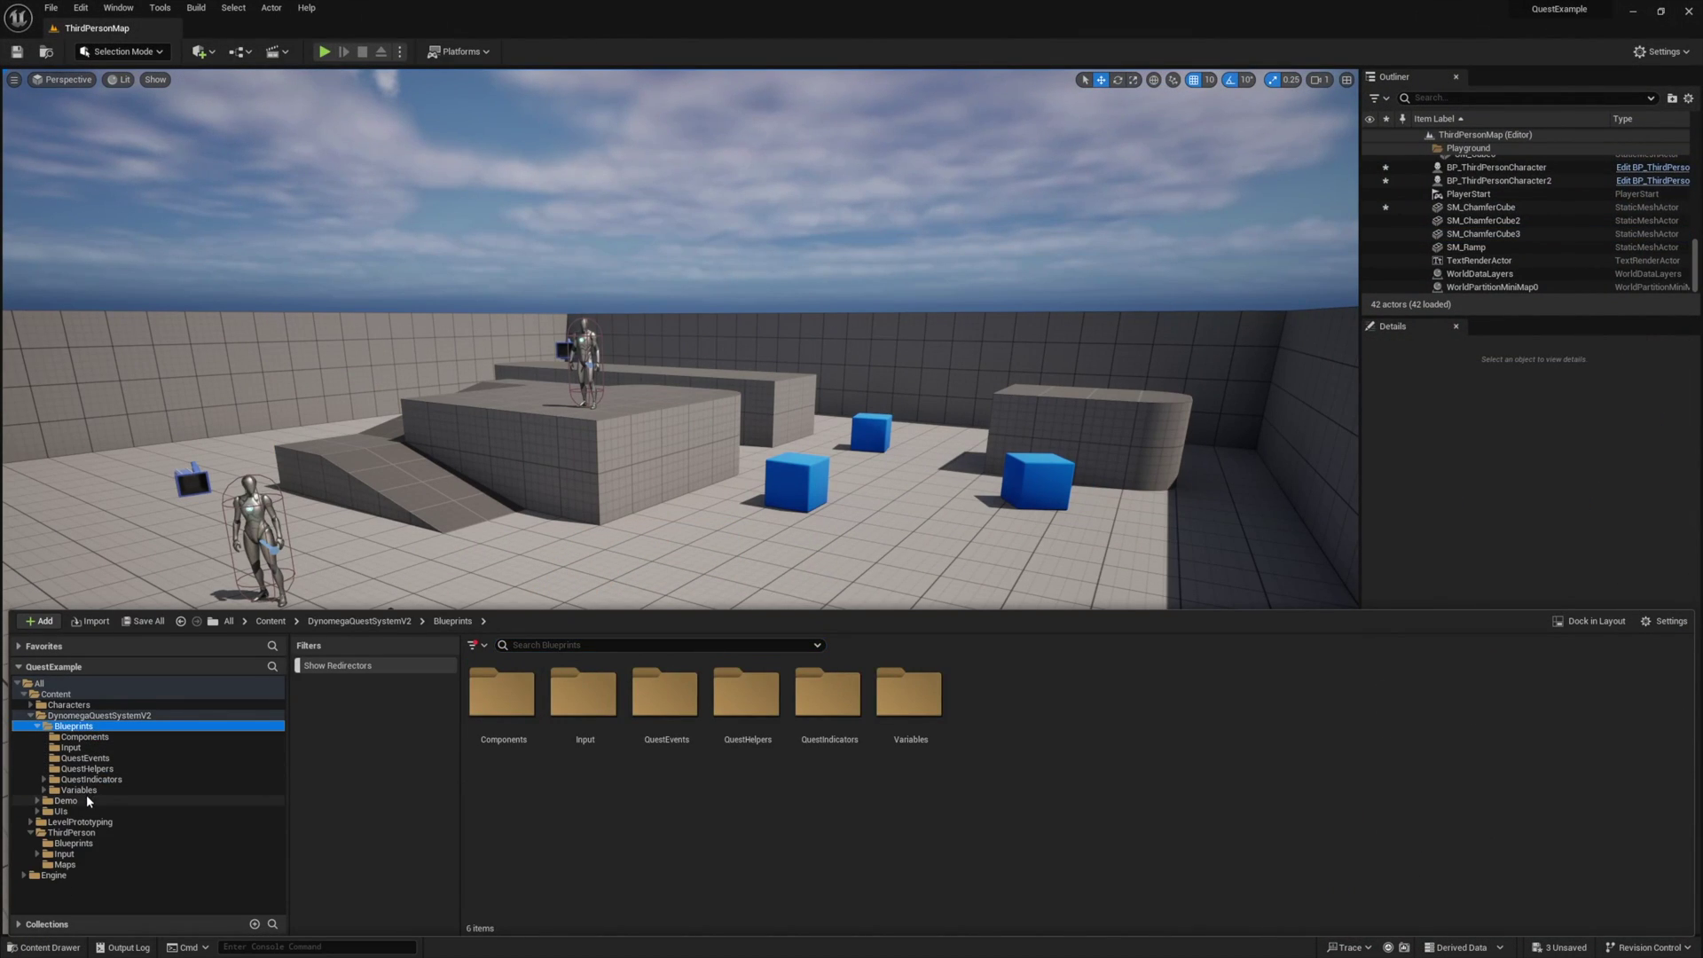
double_click(87, 791)
left_click(89, 801)
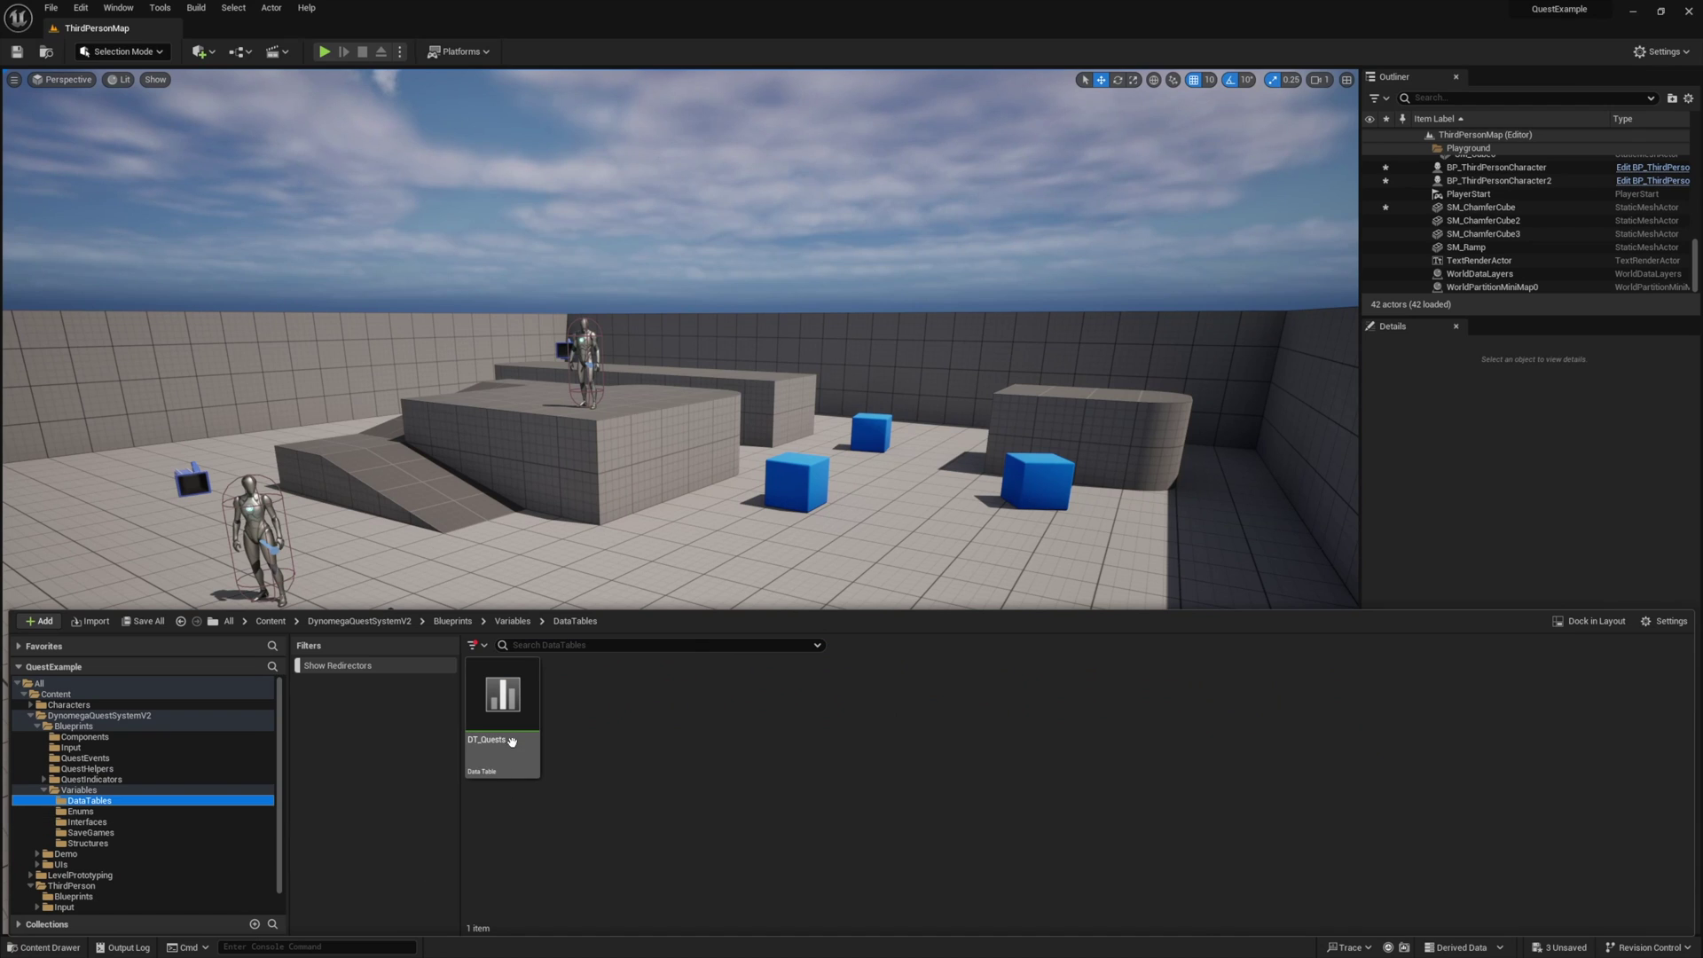
double_click(510, 736)
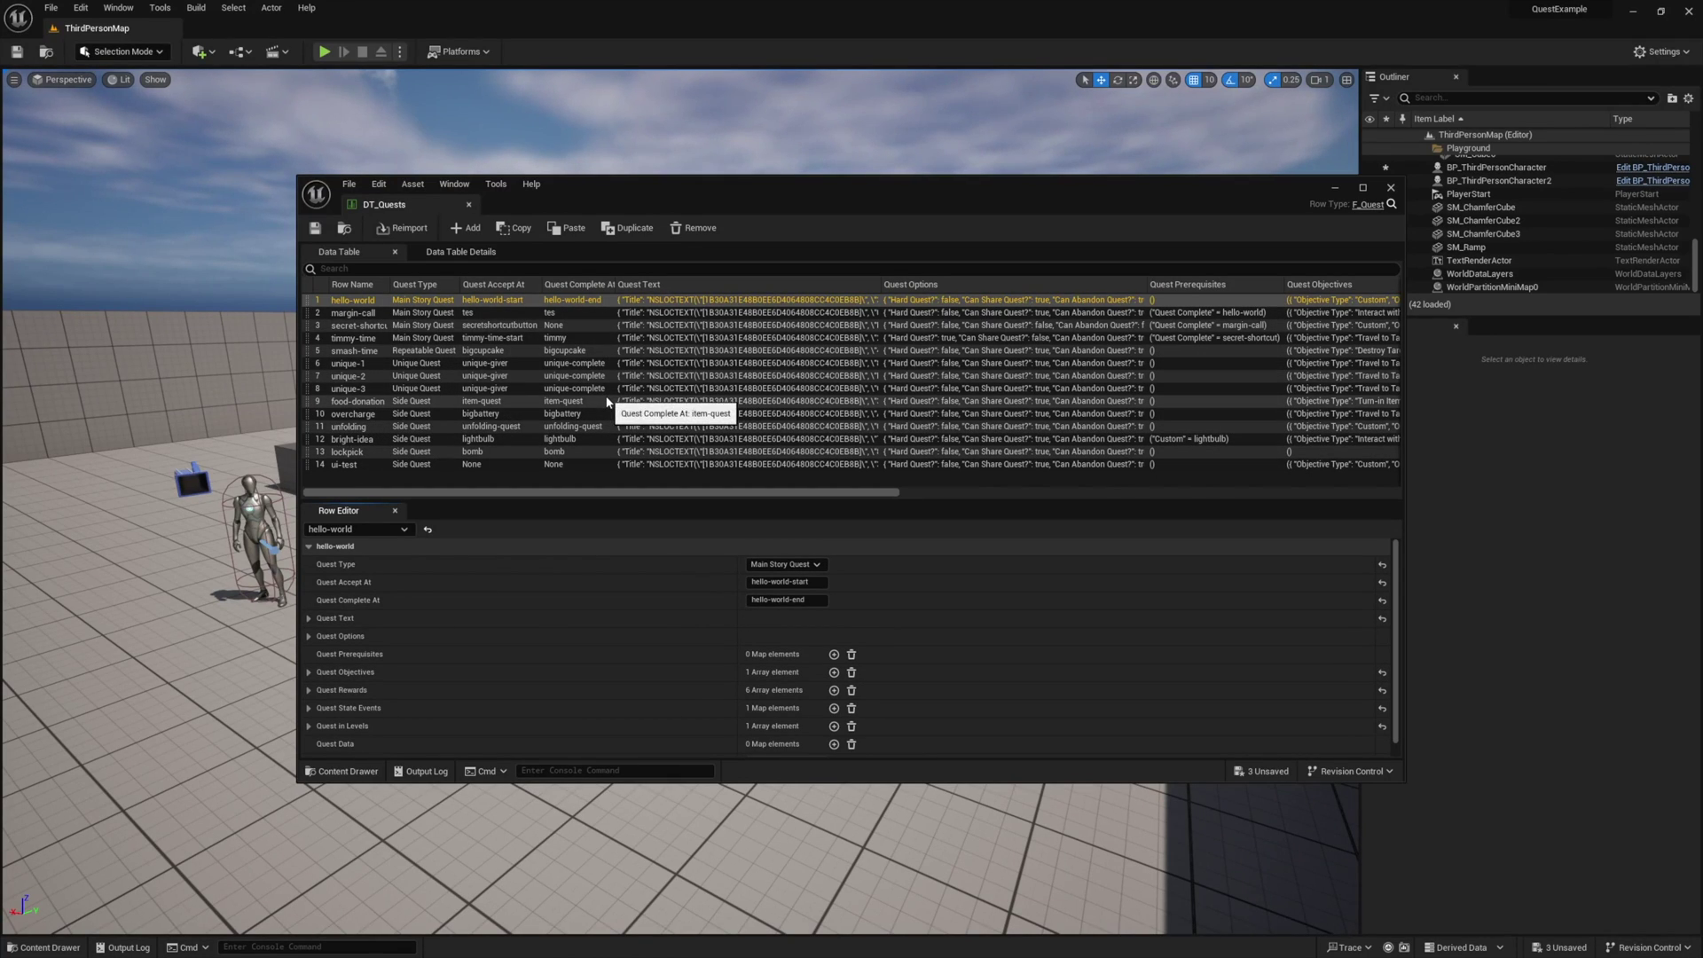
scroll(635, 589, "down", 1)
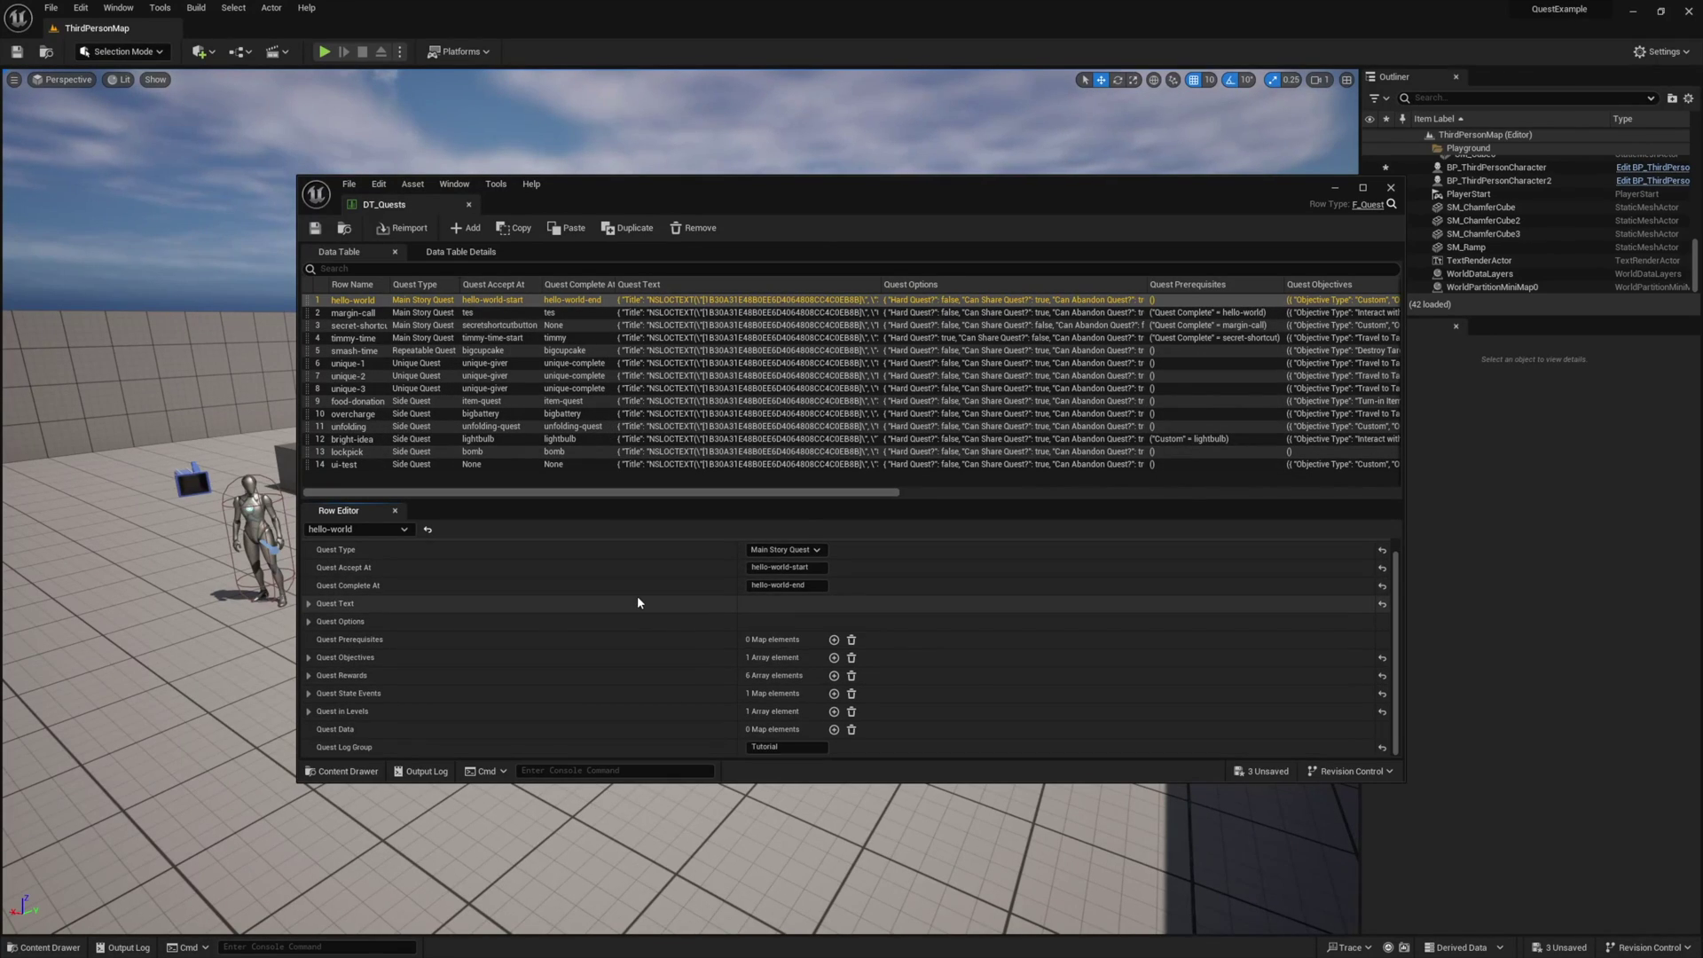
left_click(309, 712)
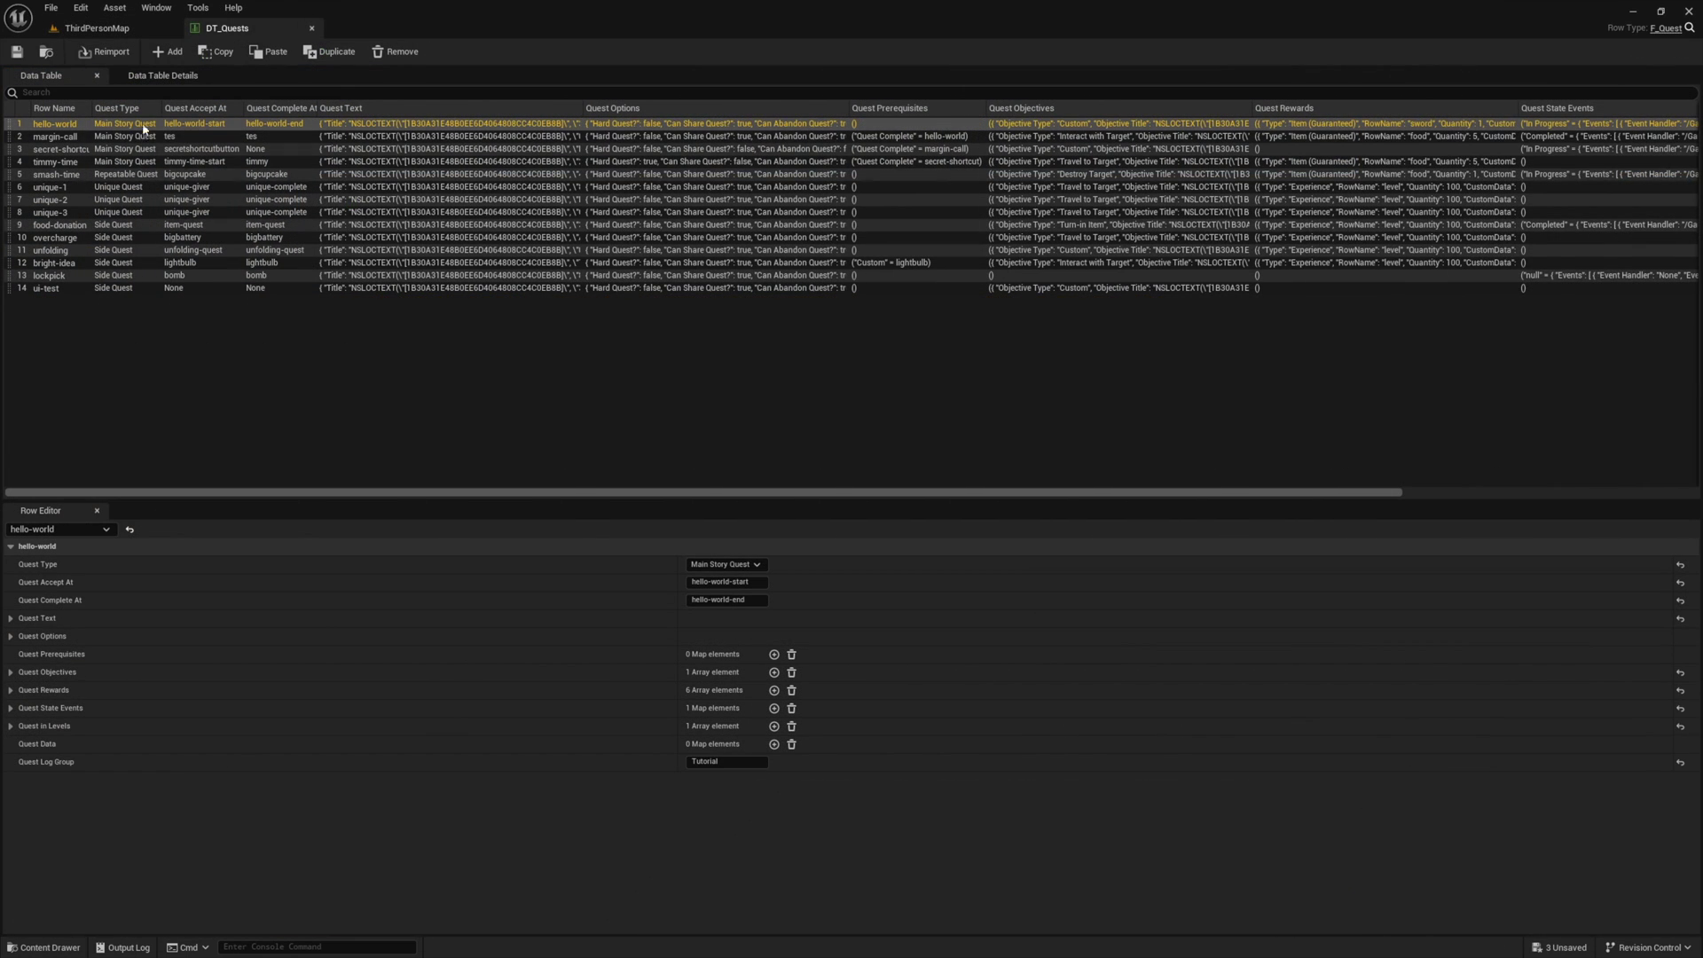
Add a DT_Quests row named 'example' with Quest Type set to Main Story Quest.
left_click(171, 54)
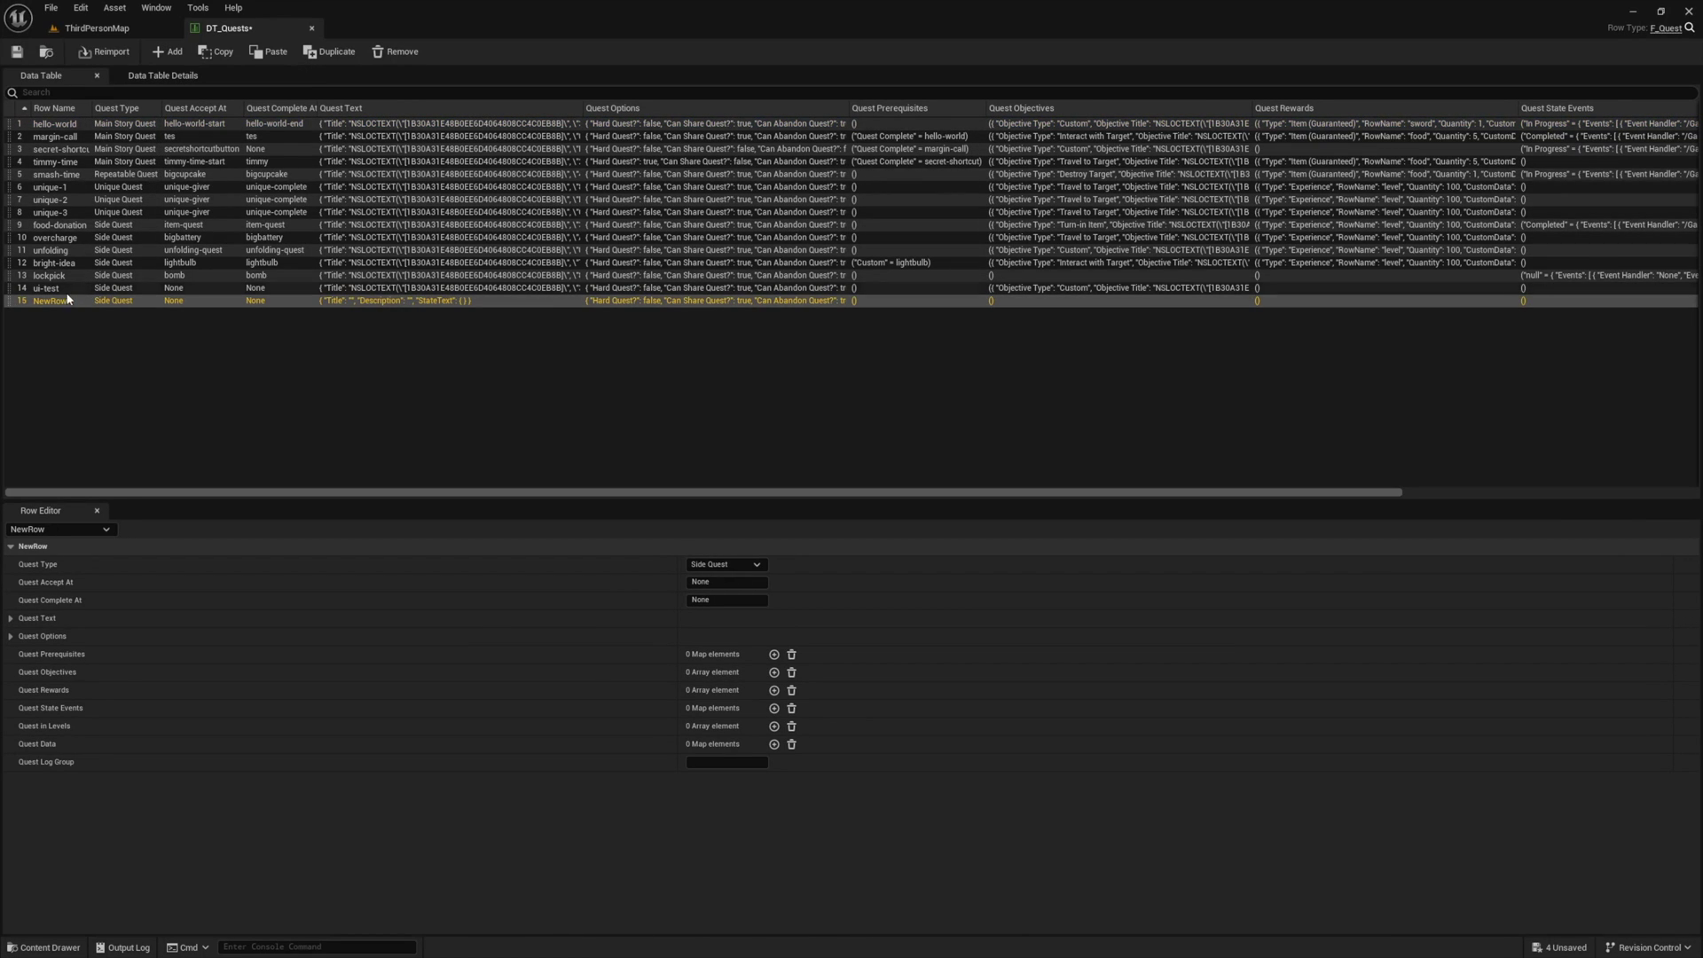
double_click(57, 304)
type("example")
key("Return")
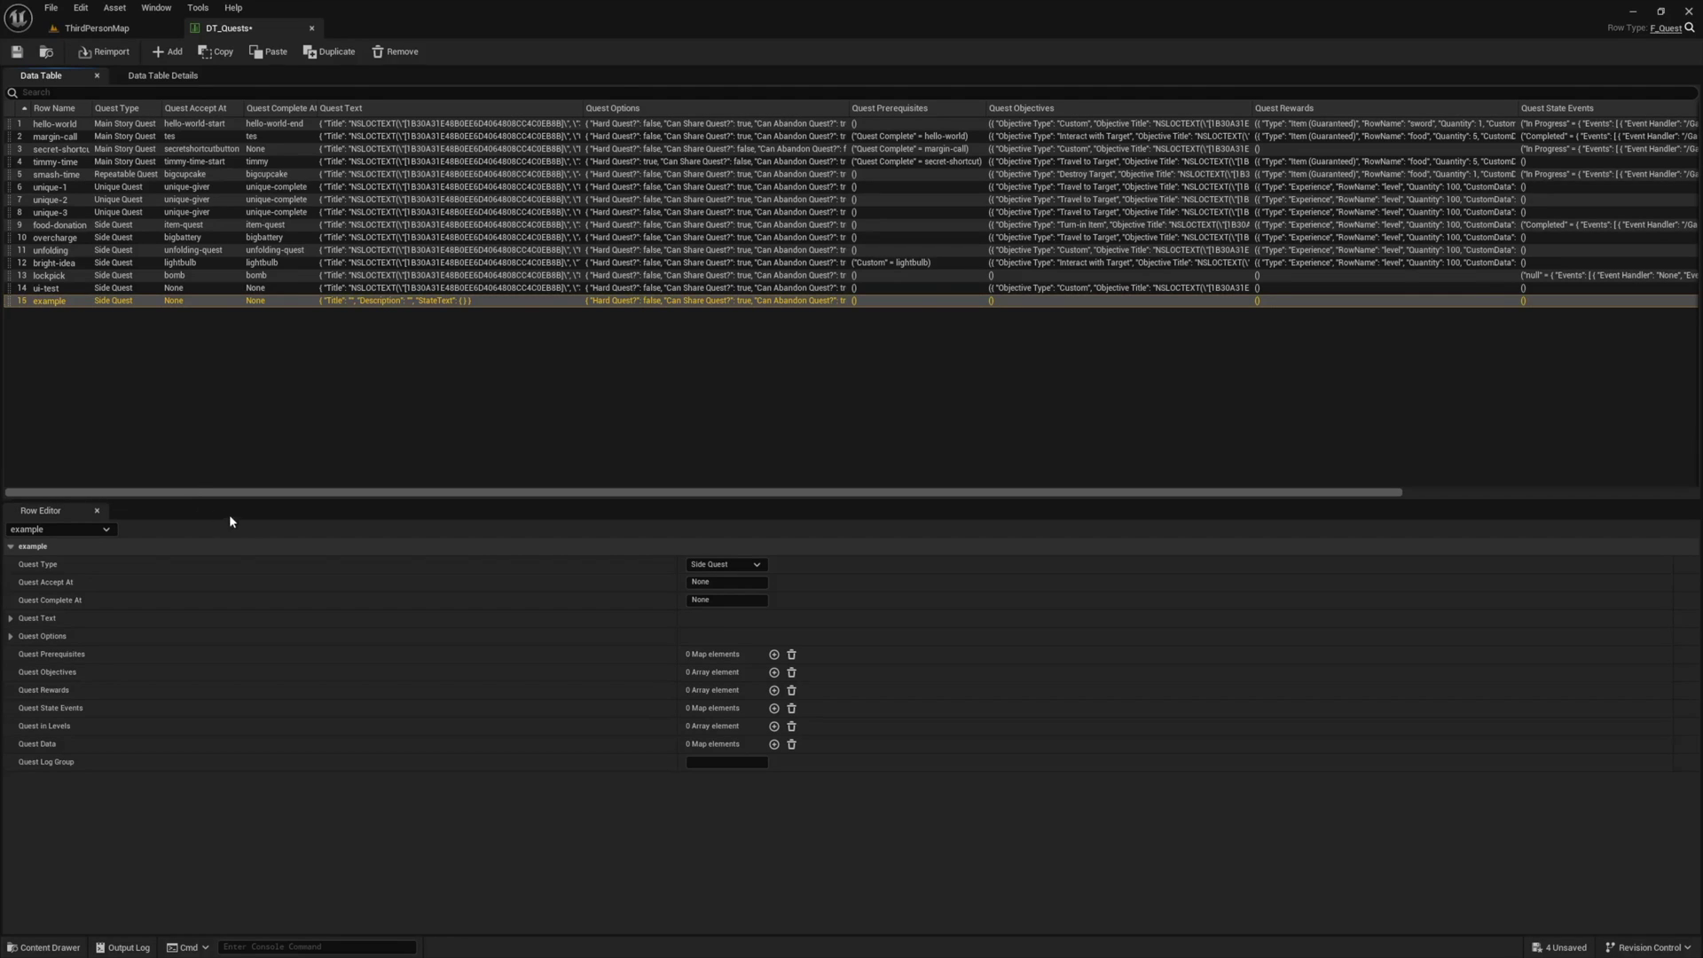
left_click(758, 567)
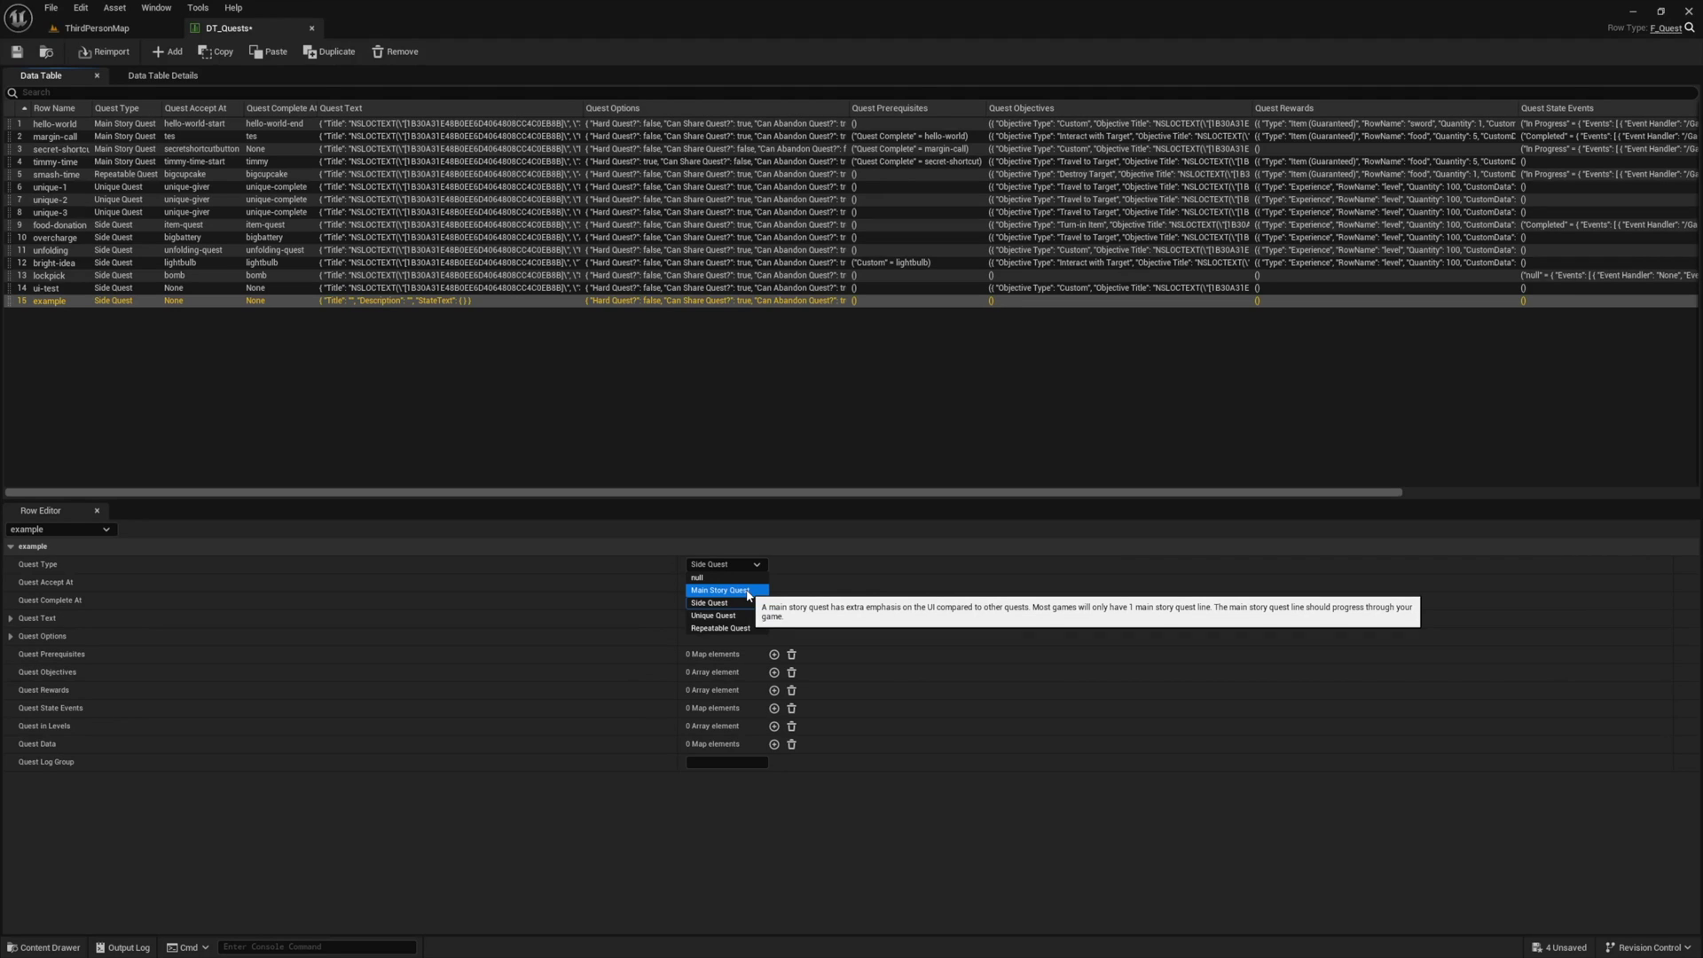
left_click(720, 590)
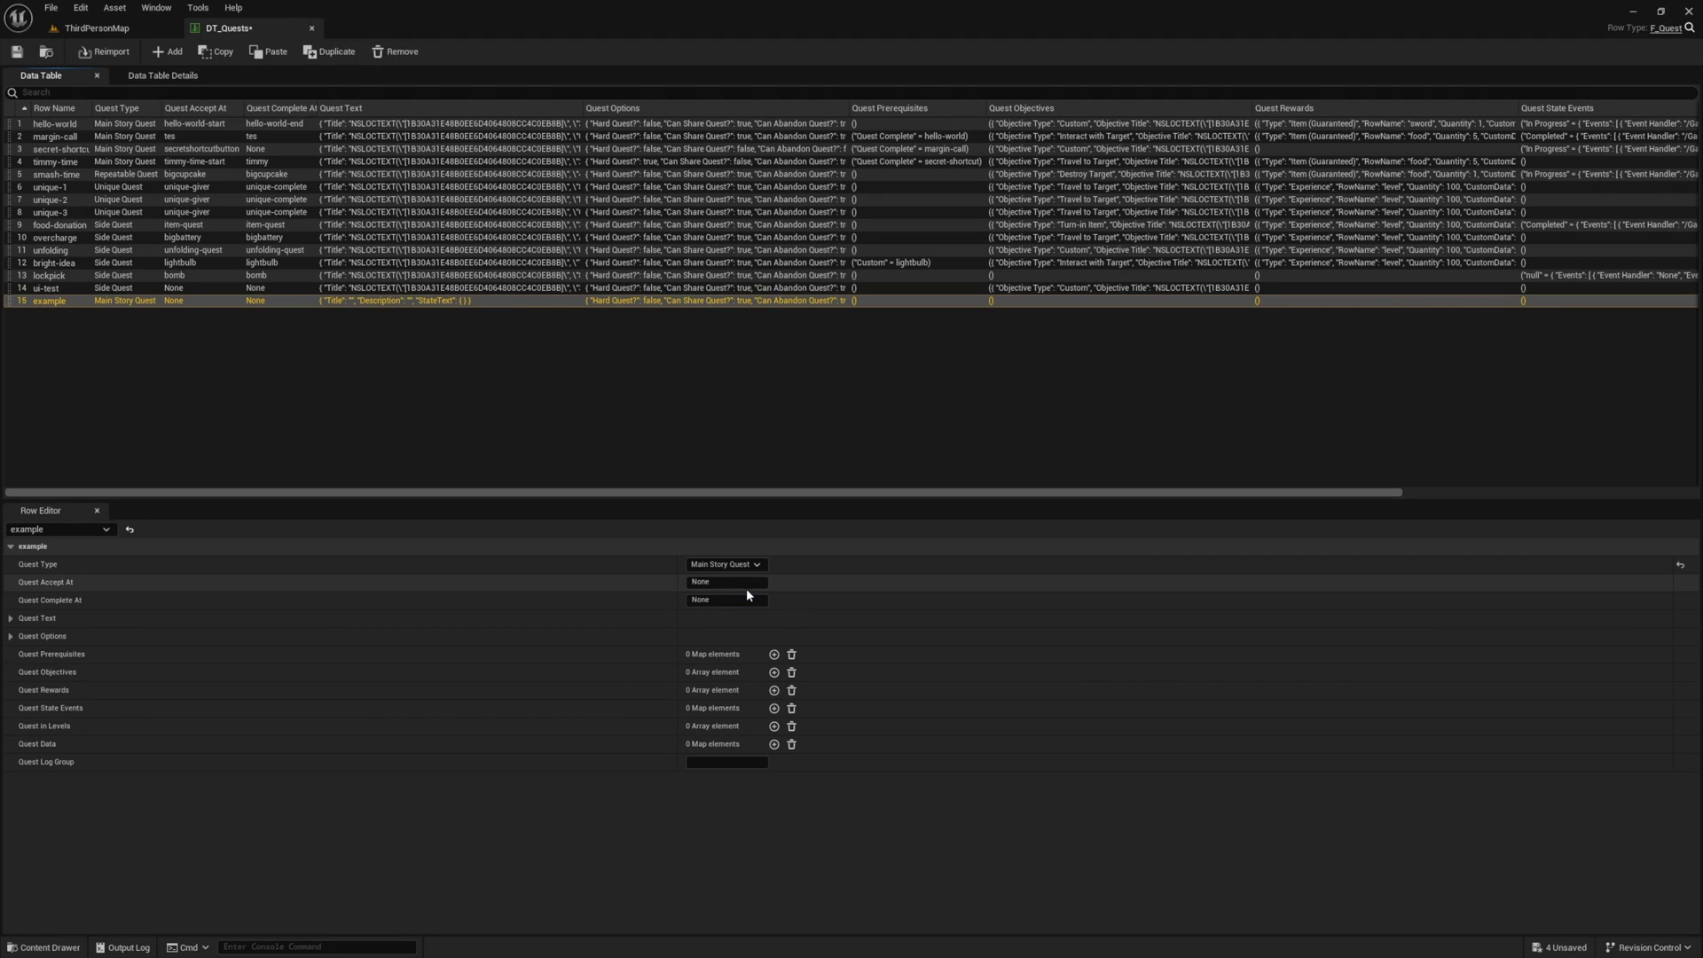
mouse_move(48, 585)
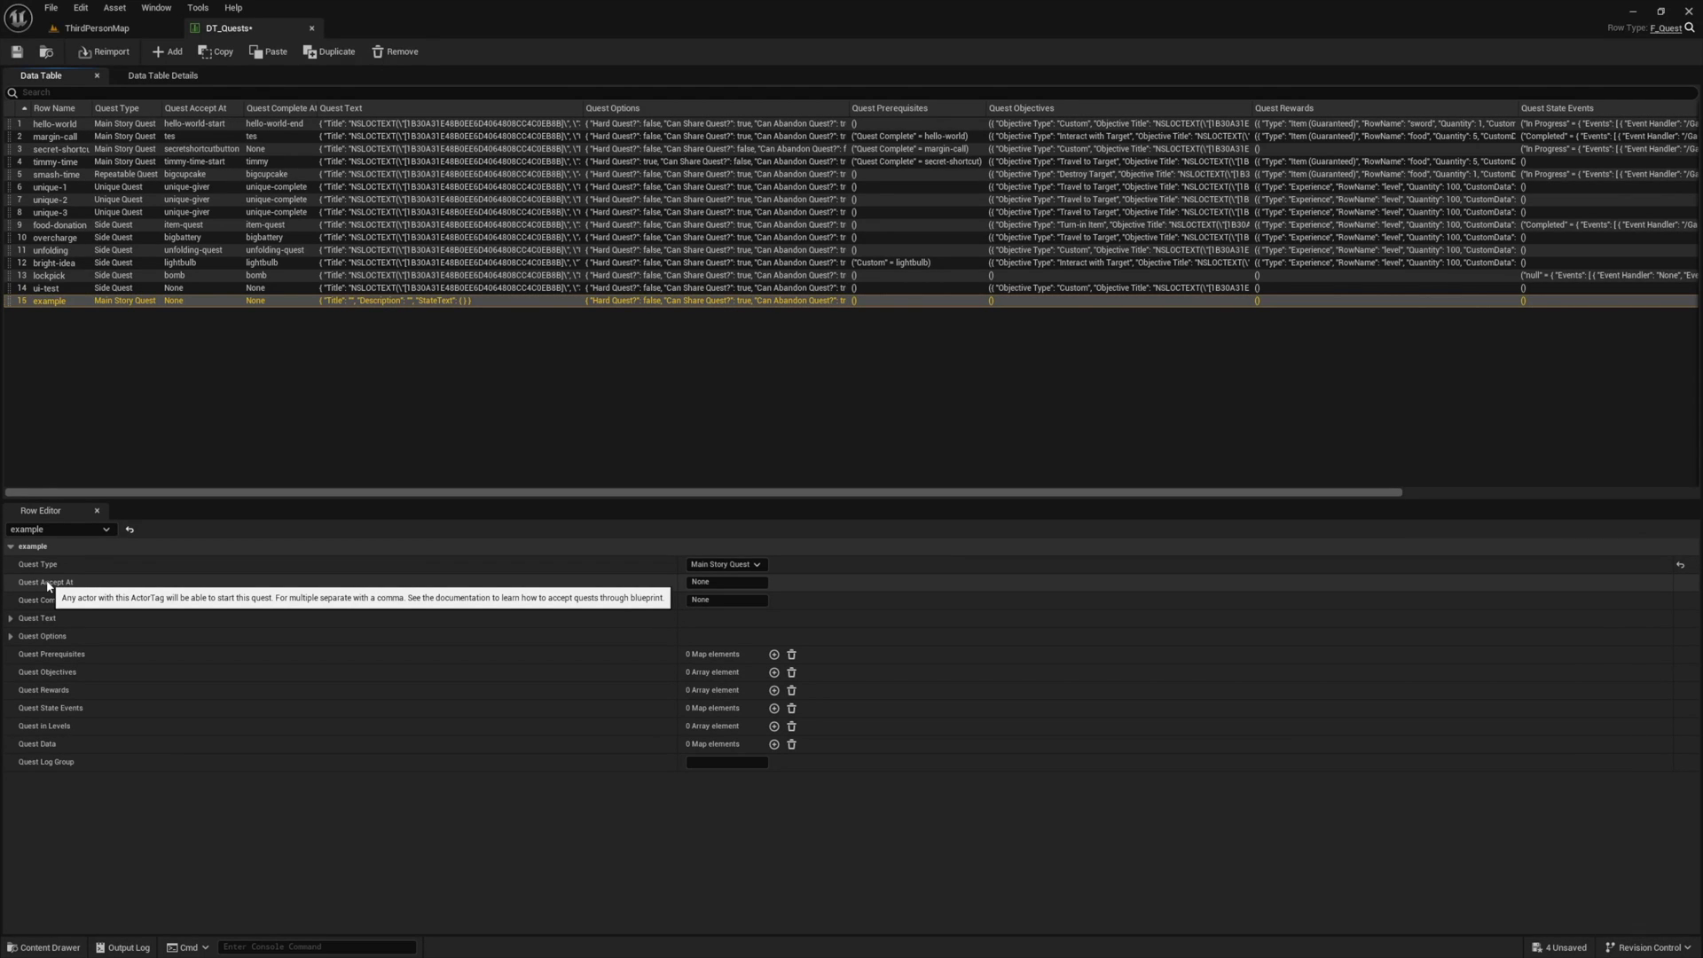
Give the first third-person character the actor tag 'example-start'.
left_click(95, 27)
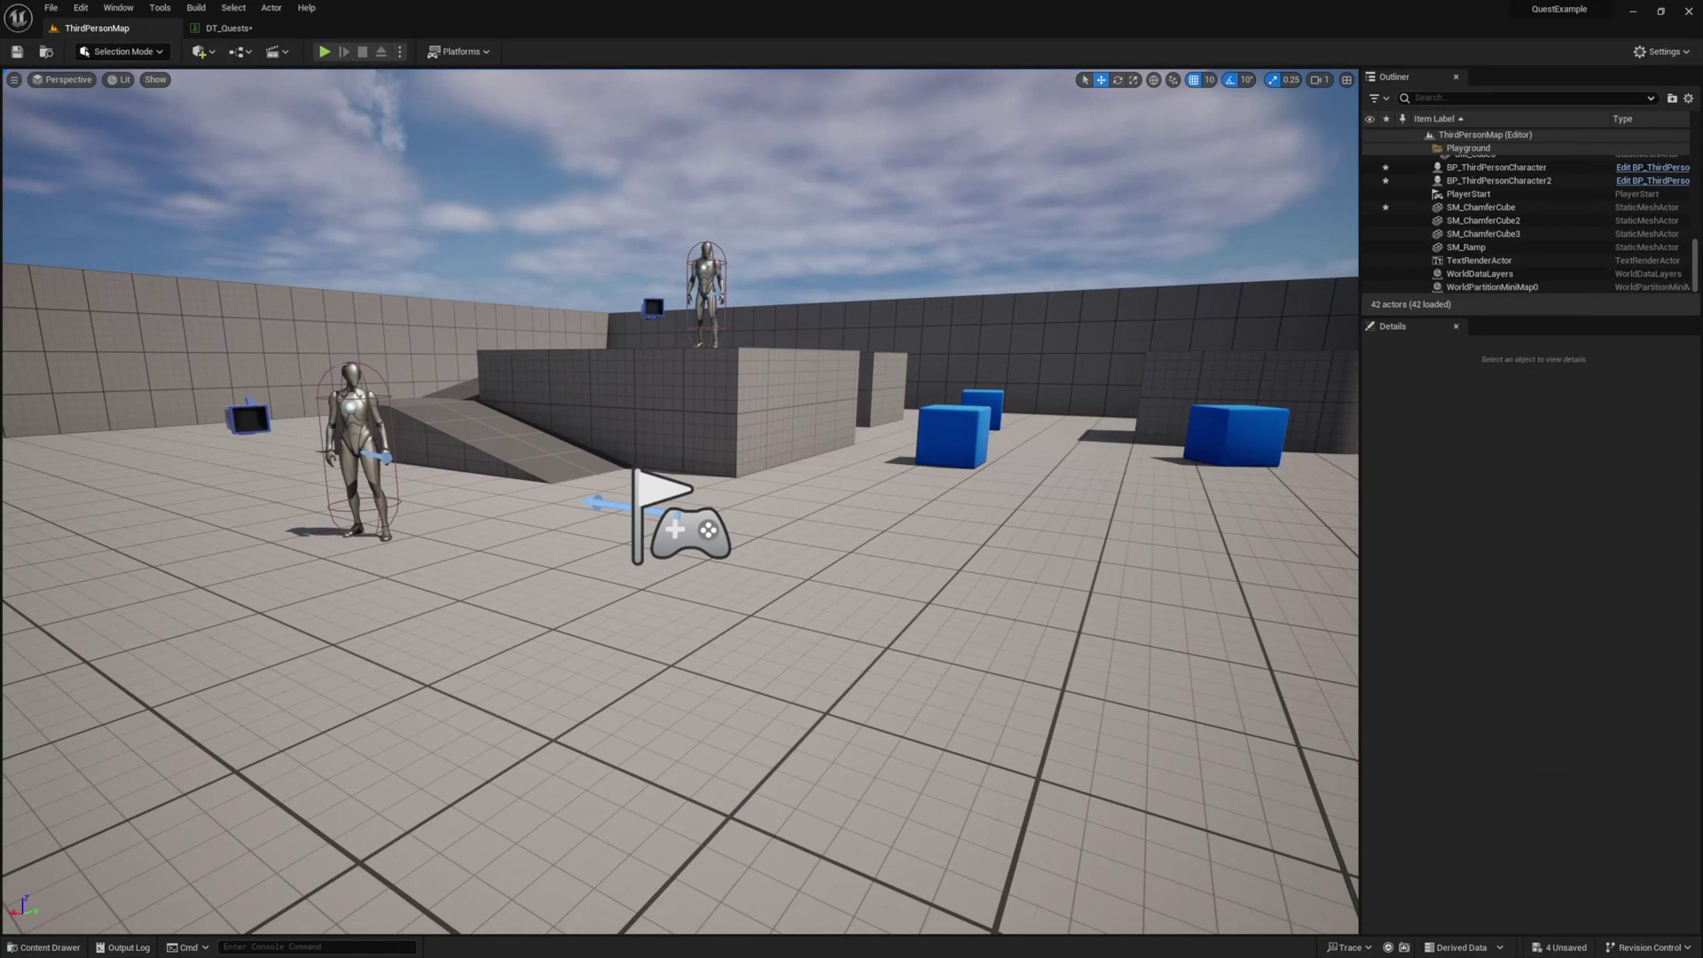
left_click(355, 426)
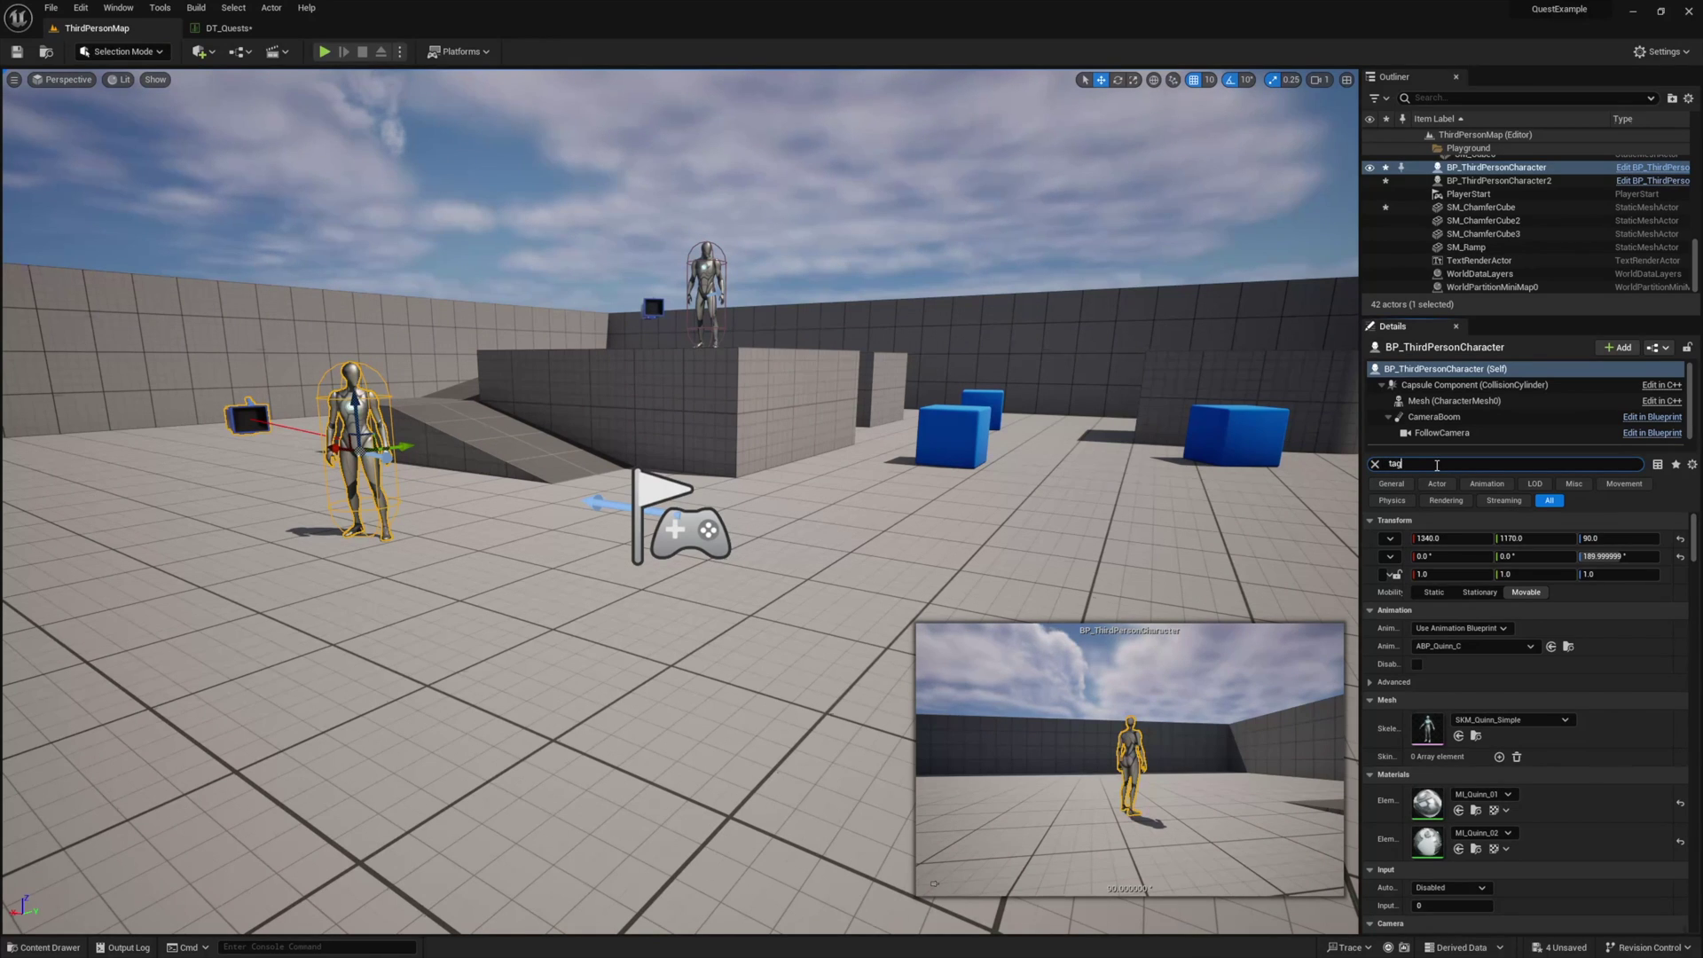
left_click_drag(1361, 527, 1208, 537)
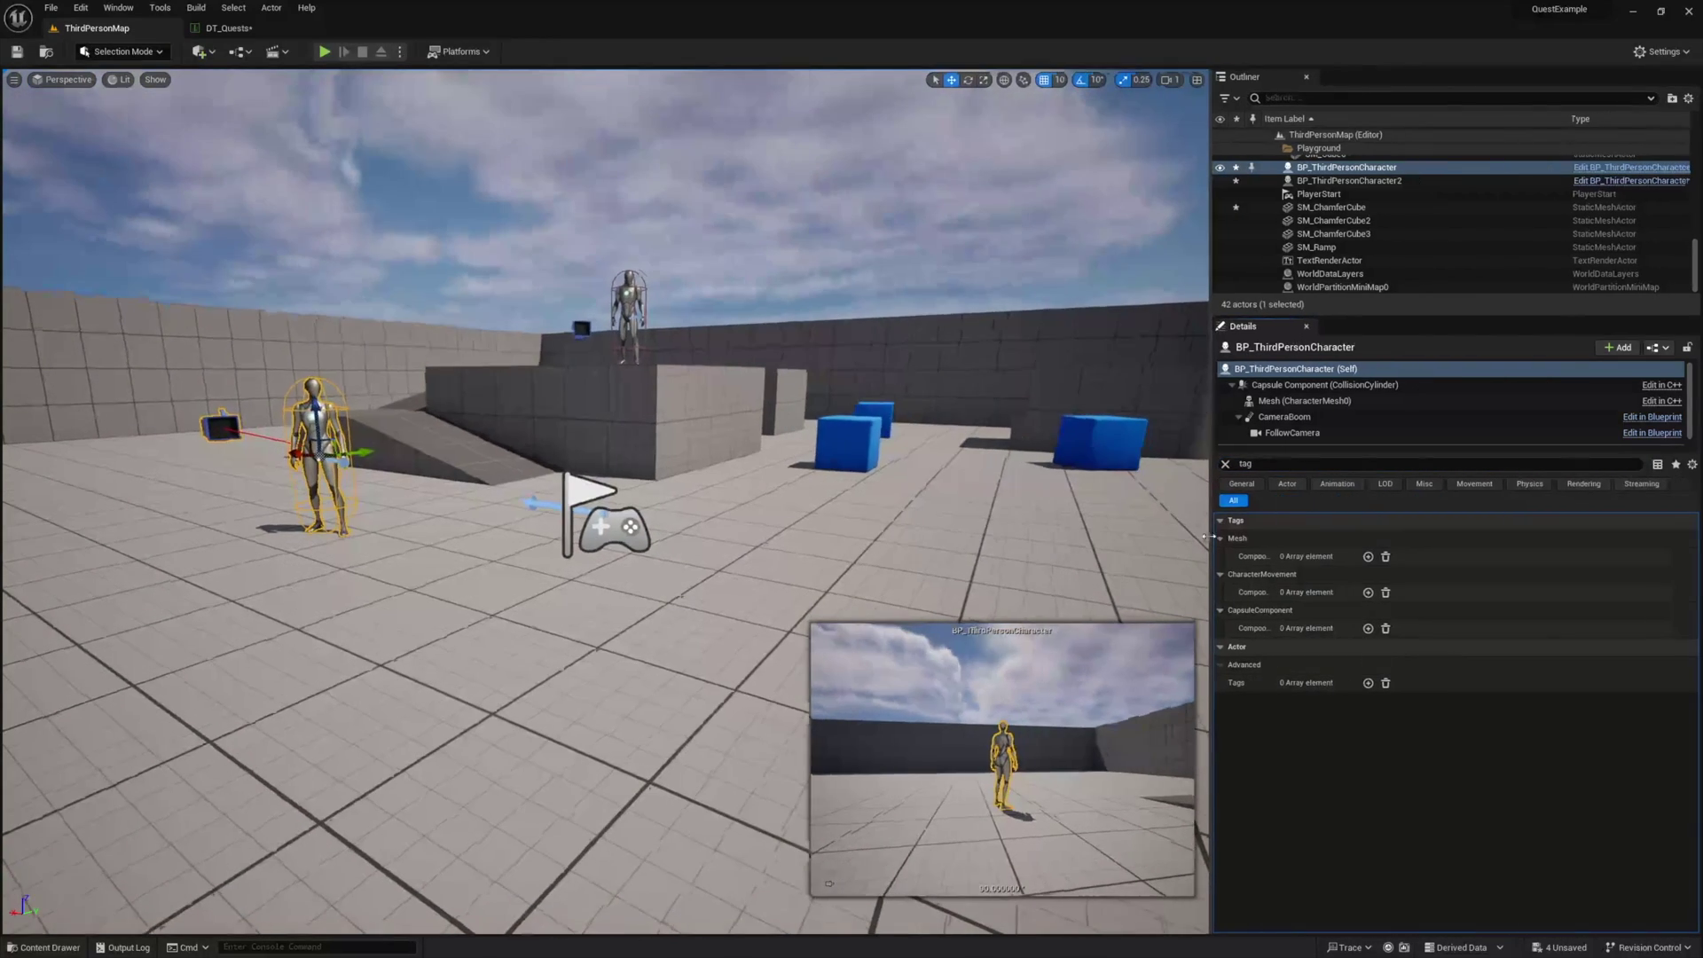
left_click(1366, 683)
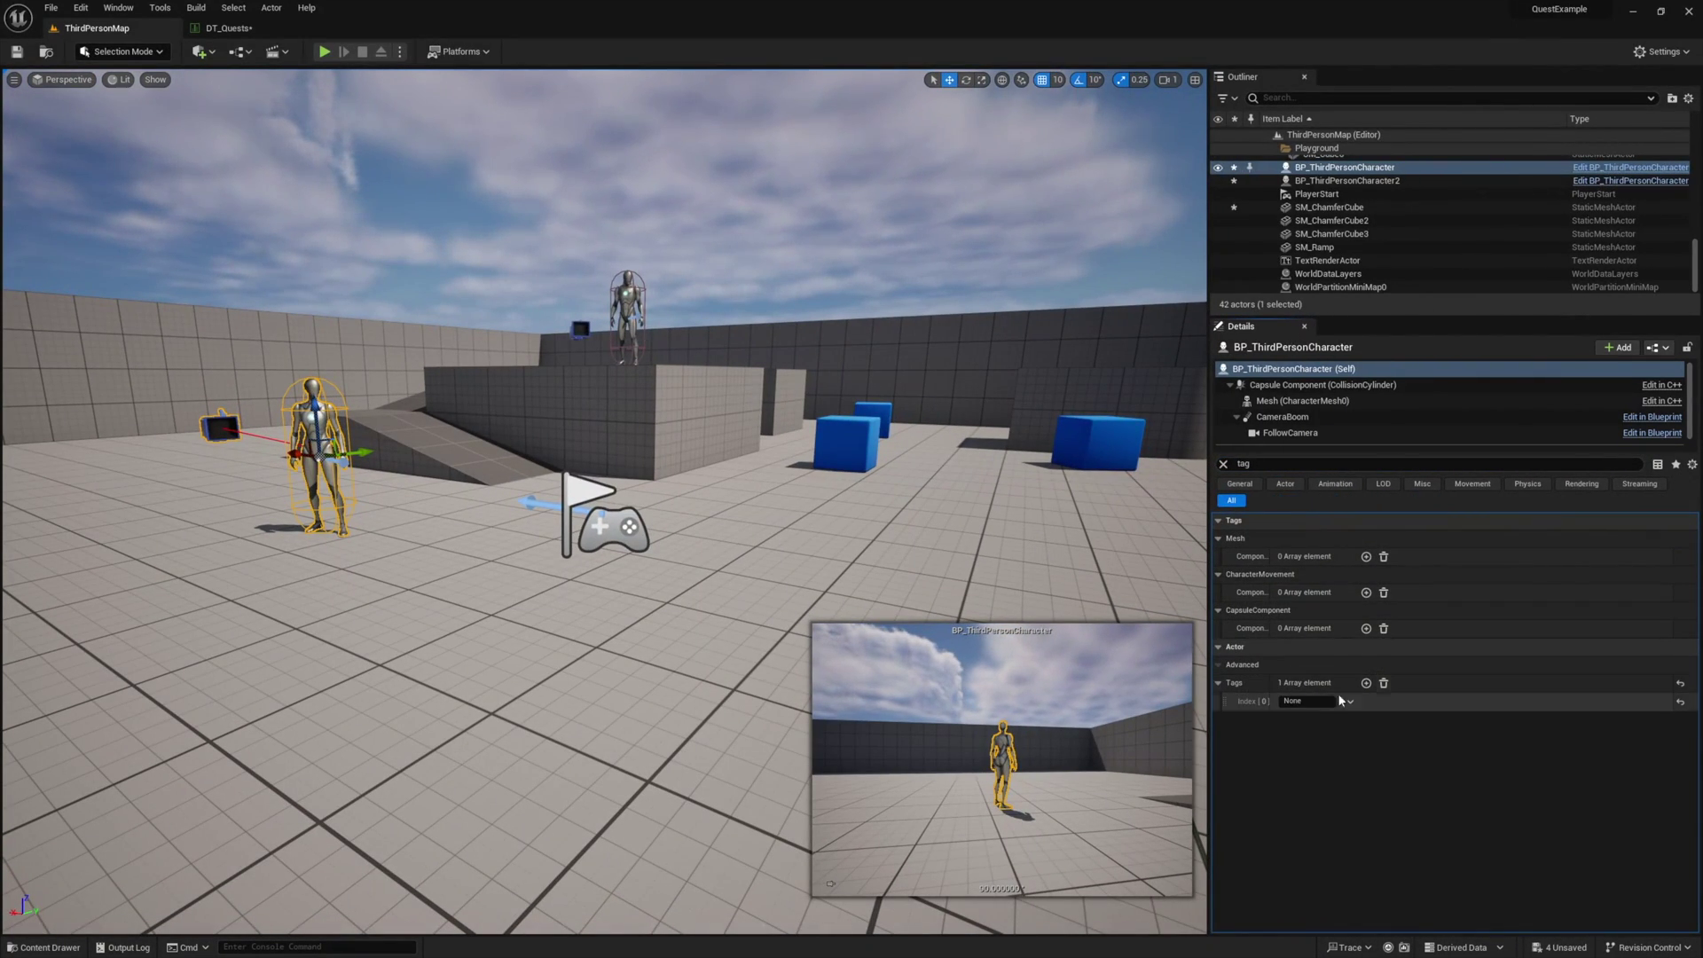
type("example-start")
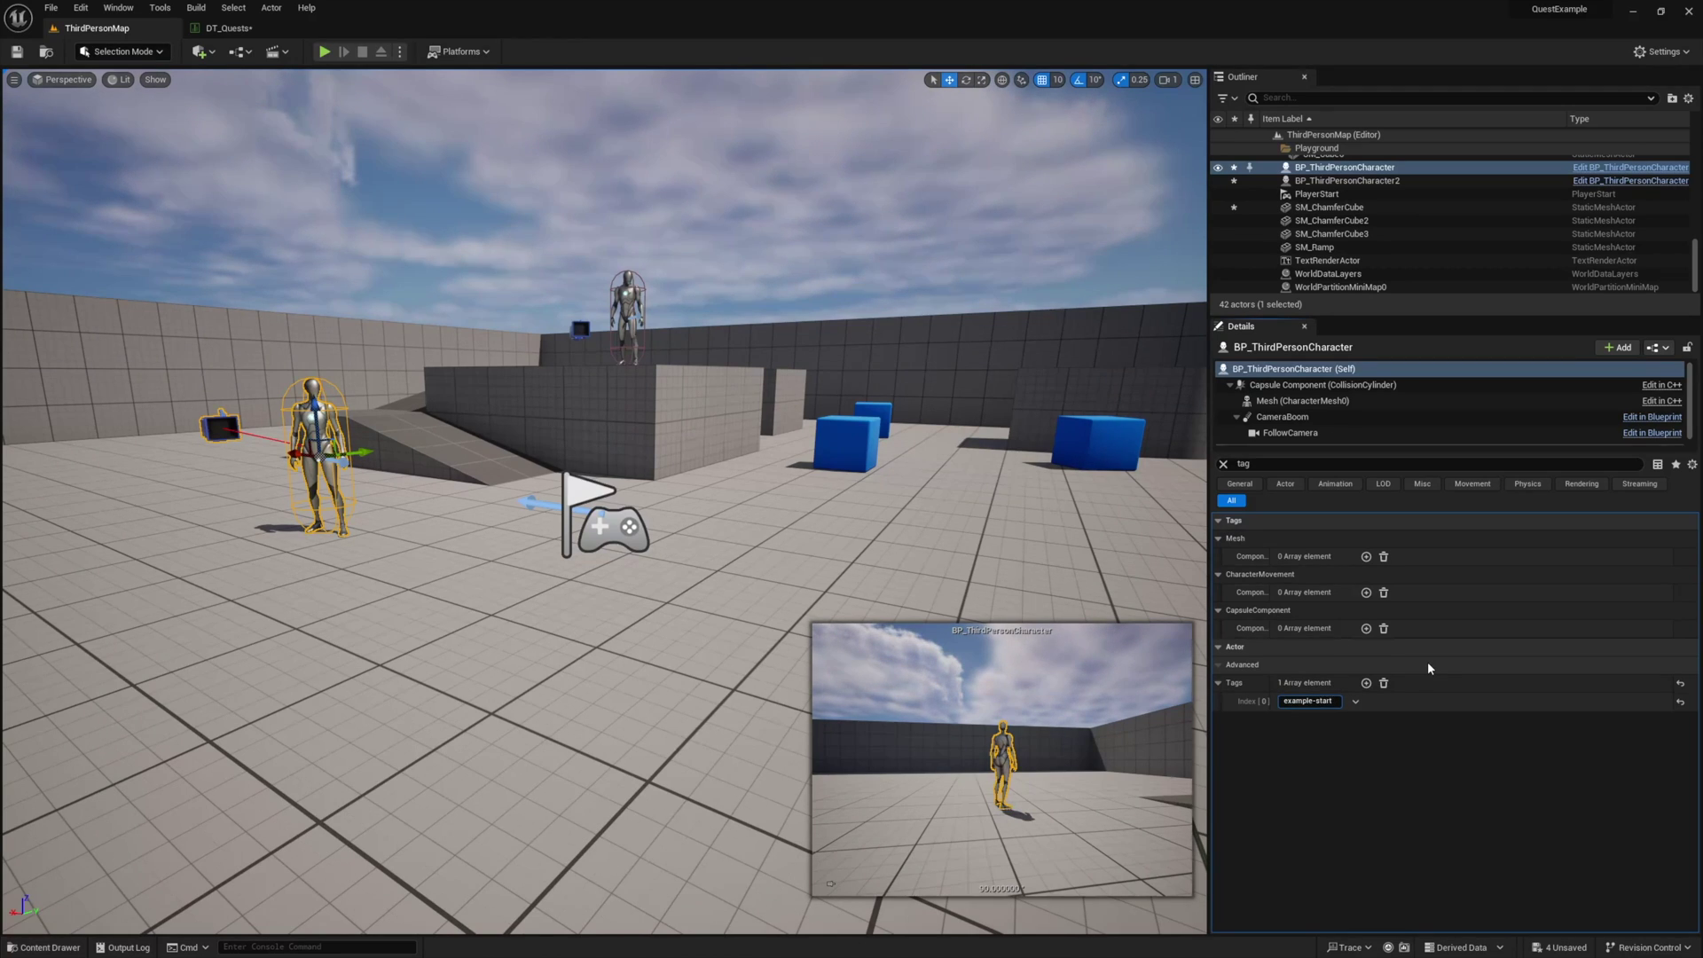
key("Return")
Add an actor tag to BP_ThirdPersonCharacter2, trimming a pasted example-start toward example-end.
left_click(1346, 181)
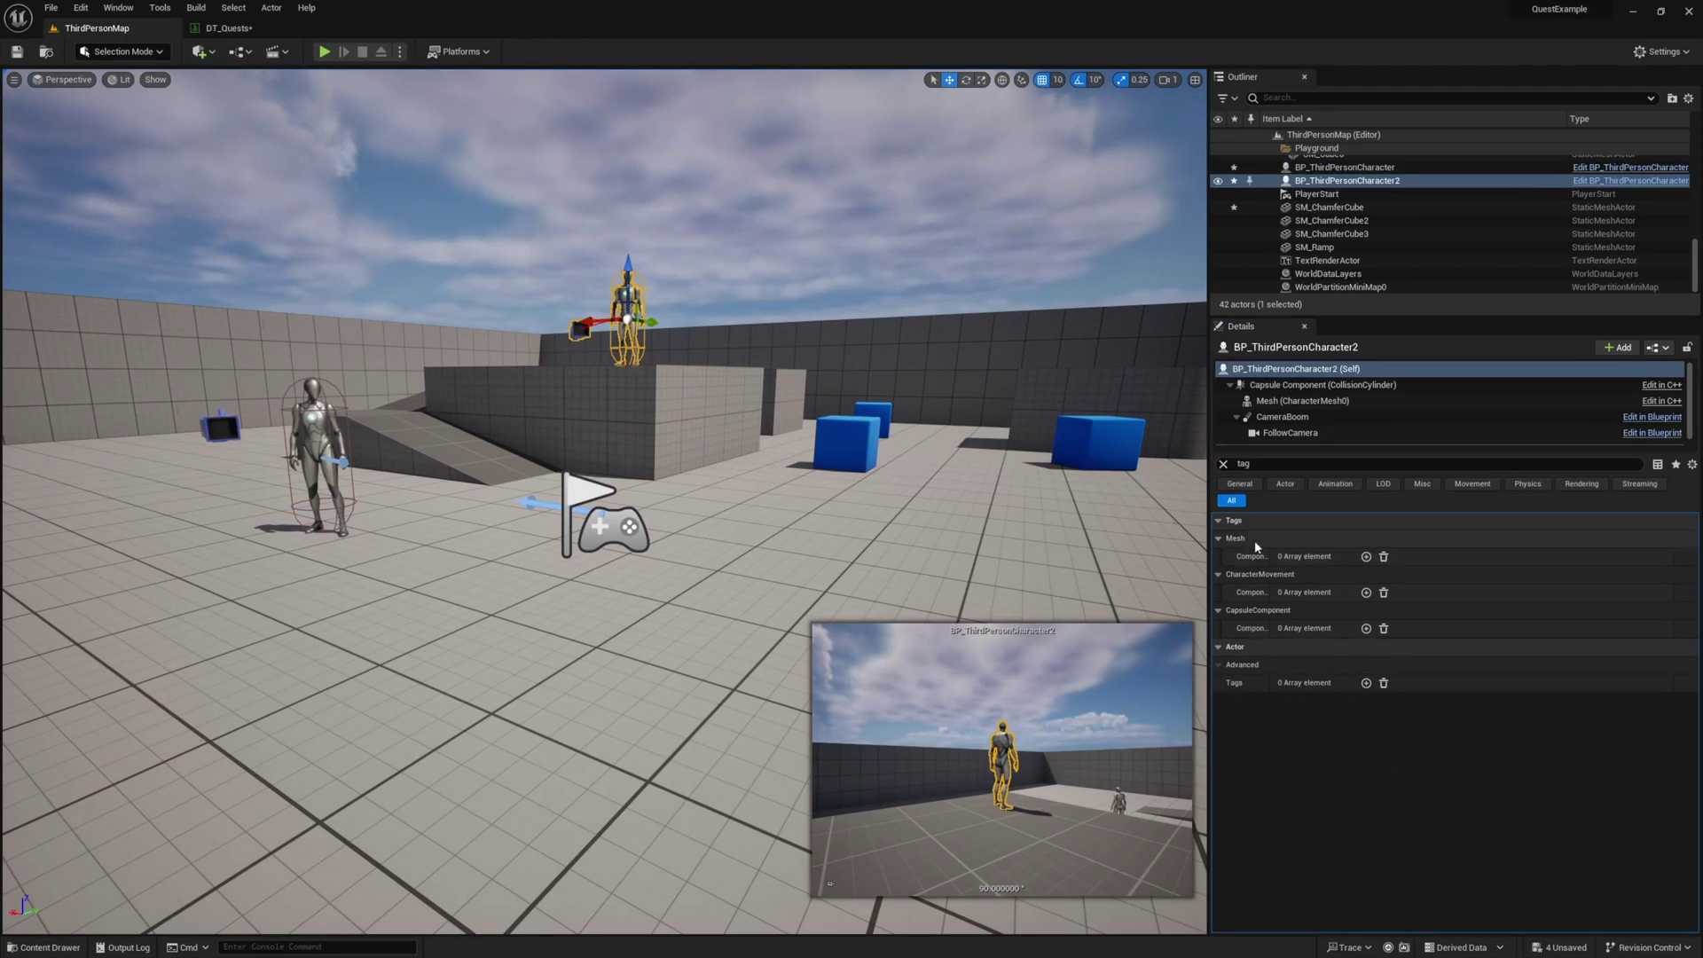
left_click(1366, 684)
type("example-start")
key("BackSpace")
key("BackSpace")
key("BackSpace")
key("BackSpace")
key("BackSpace")
Set the example row's Quest Accept At to example-start and Quest Complete At to example-end.
type("e")
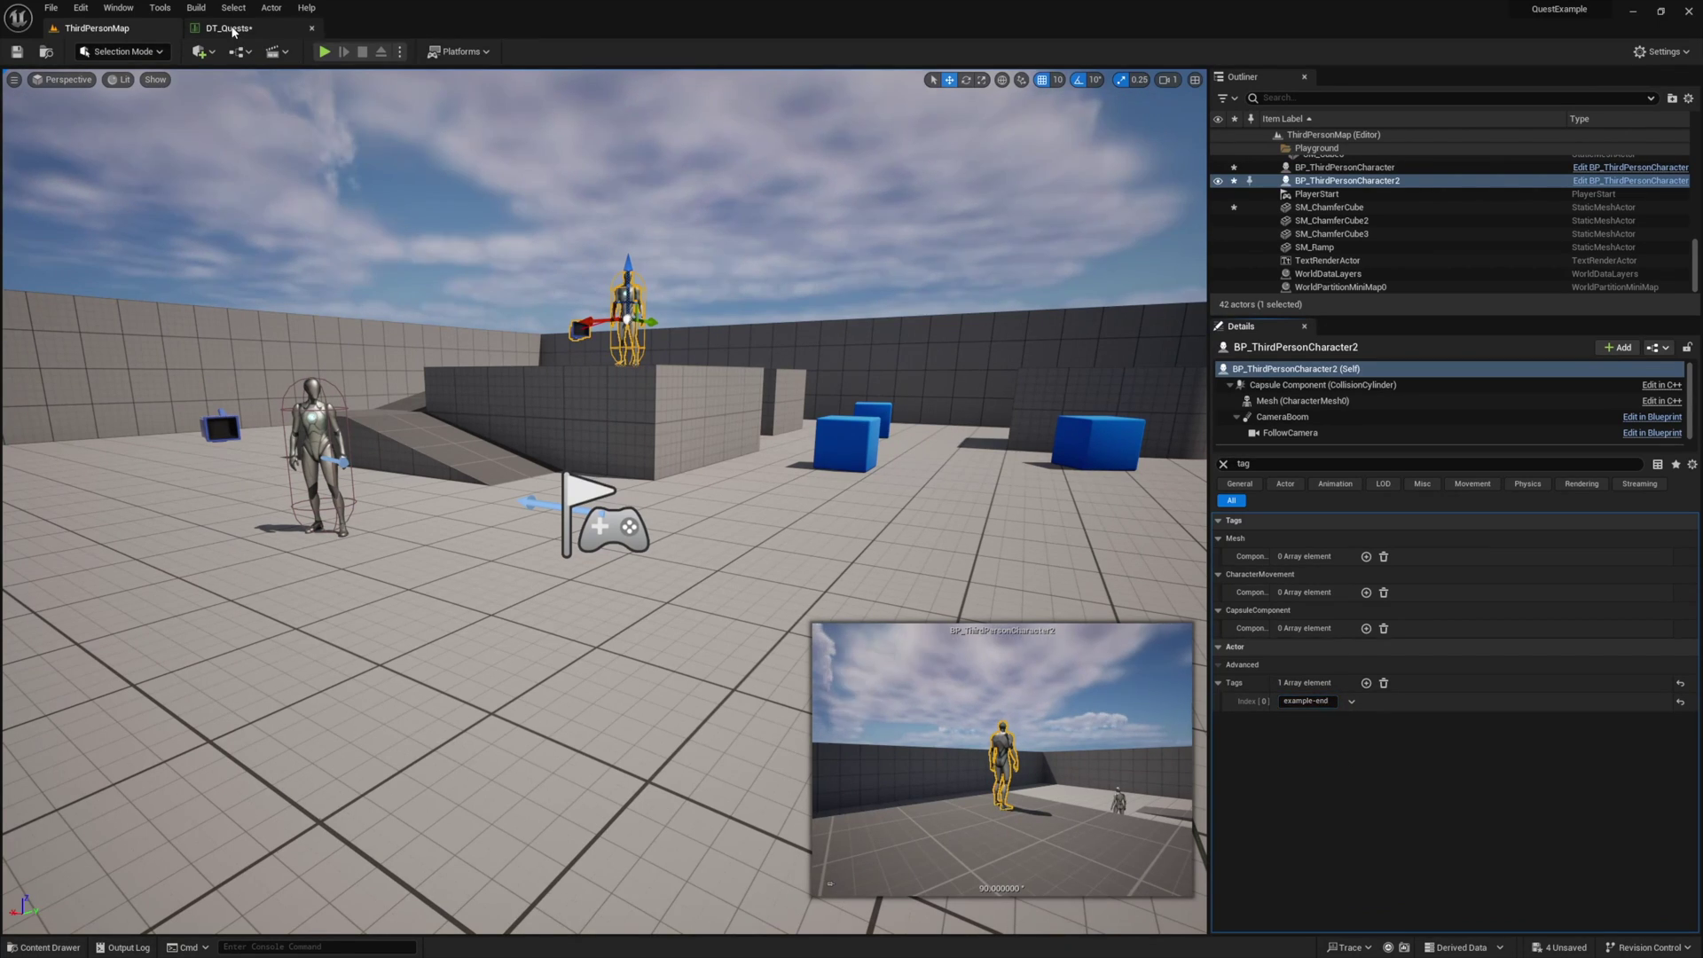
left_click(228, 28)
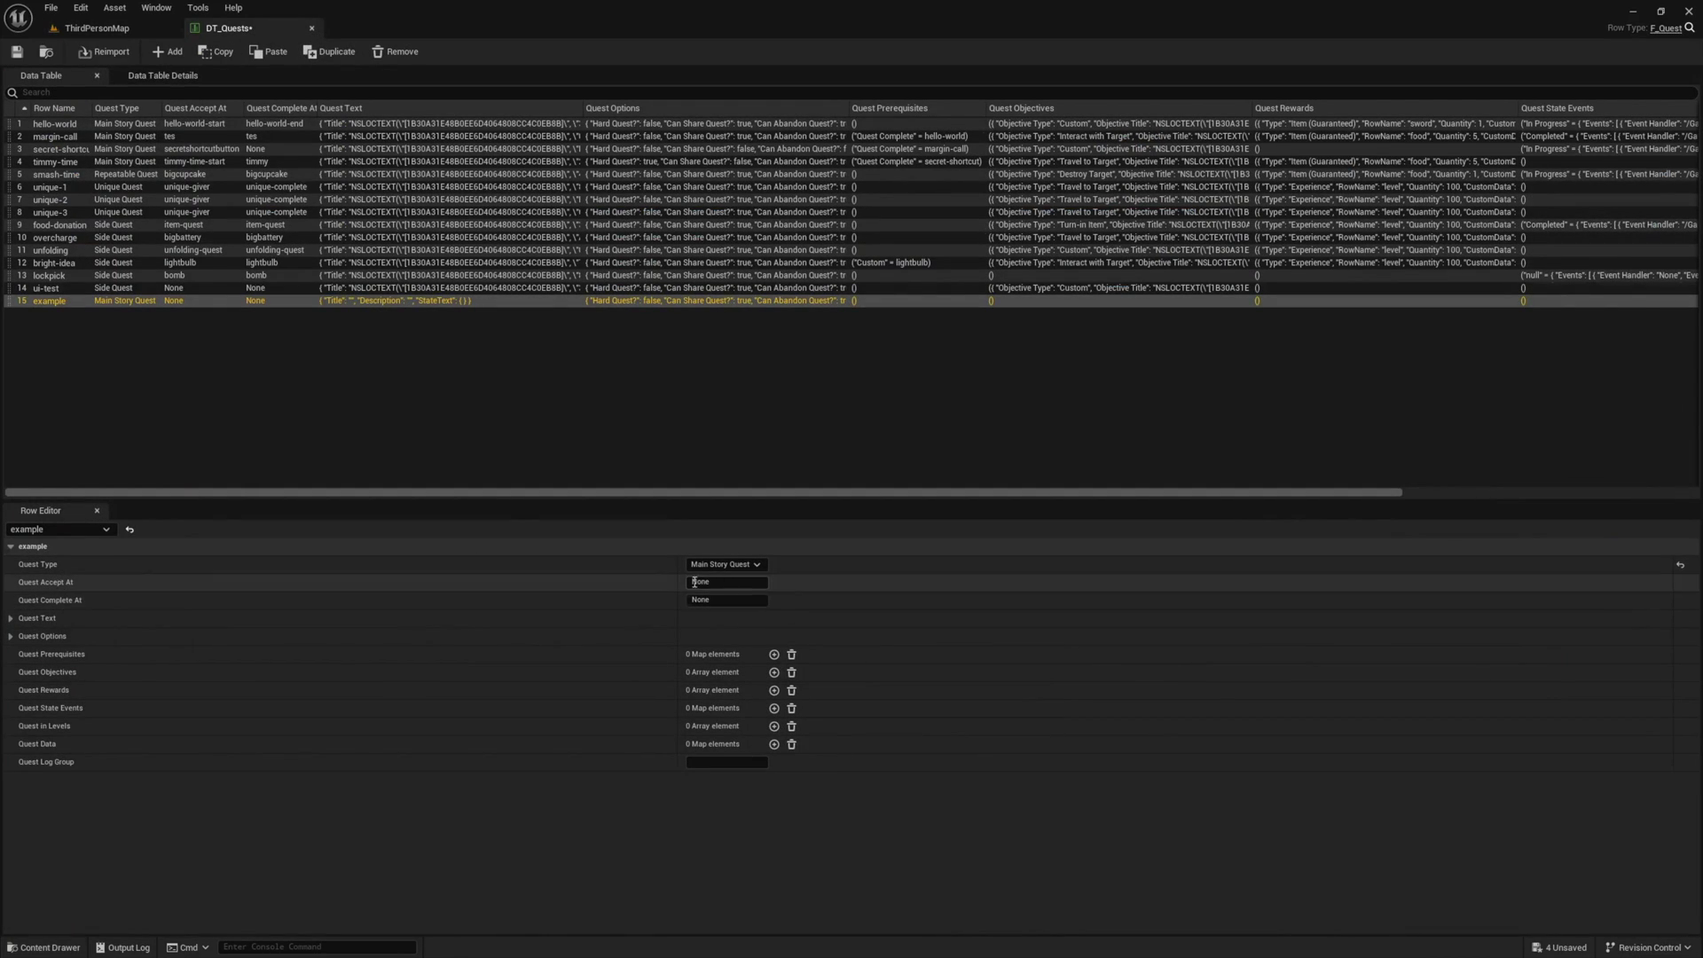
type("example-start")
left_click(736, 600)
type("example-start")
key("BackSpace")
key("BackSpace")
key("BackSpace")
key("BackSpace")
key("BackSpace")
type("end")
key("Return")
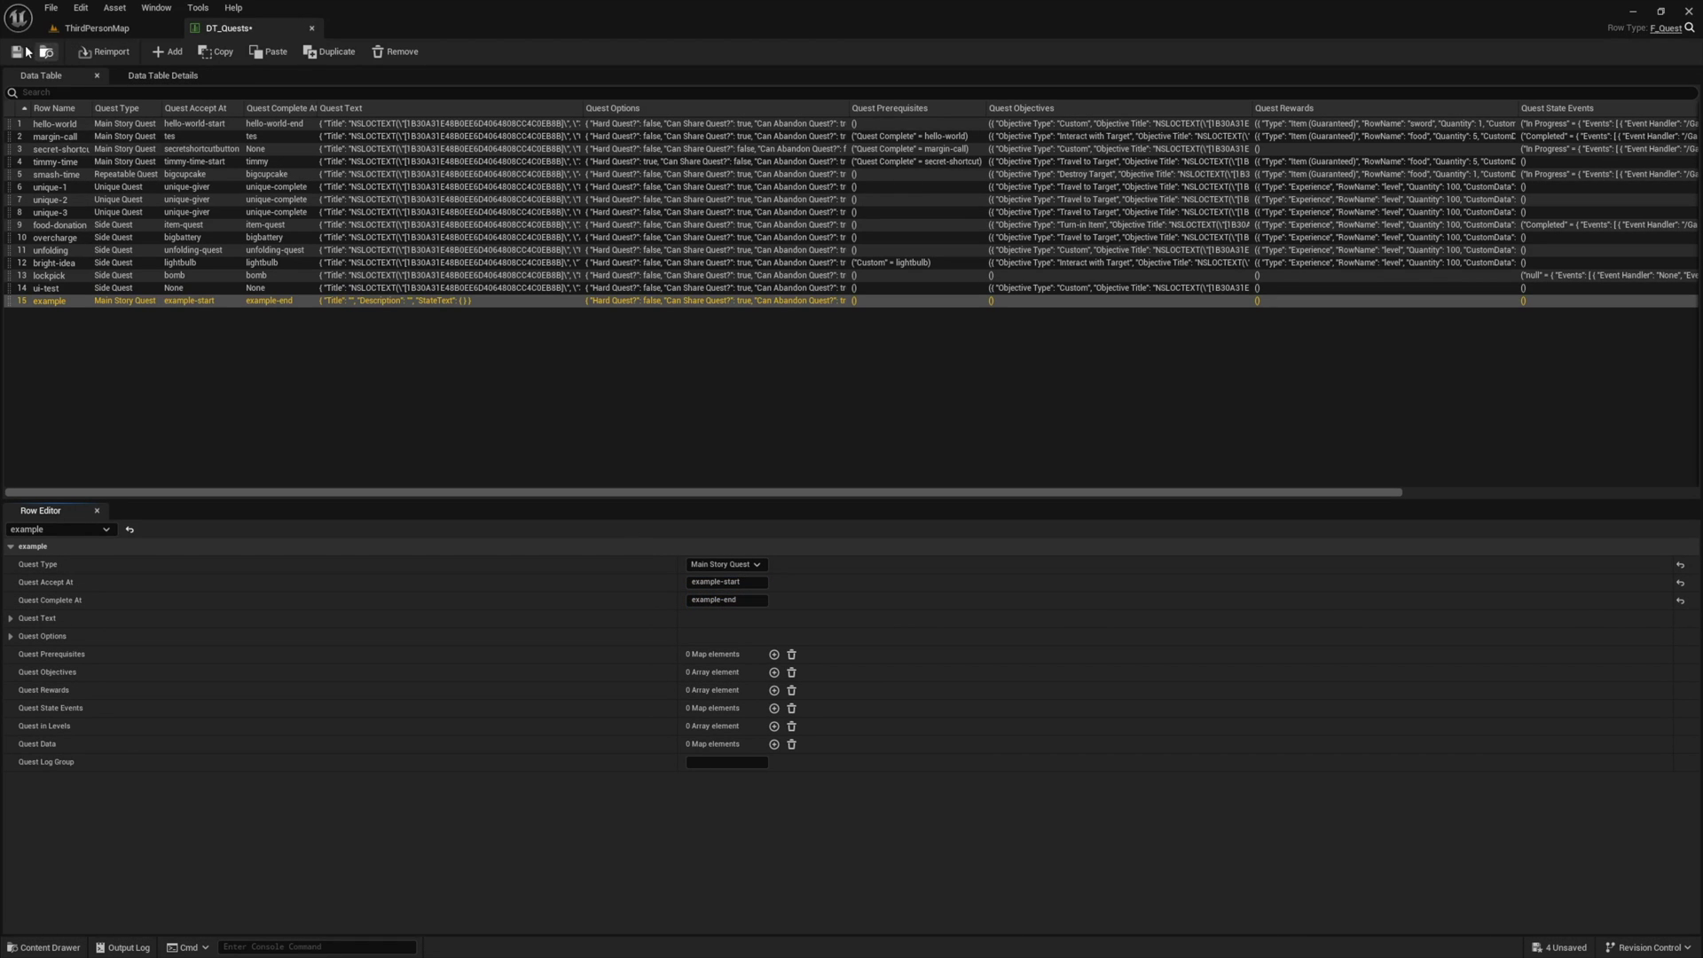
Save DT_Quests and run a brief play-test of the level.
left_click(17, 52)
left_click(93, 28)
left_click(328, 51)
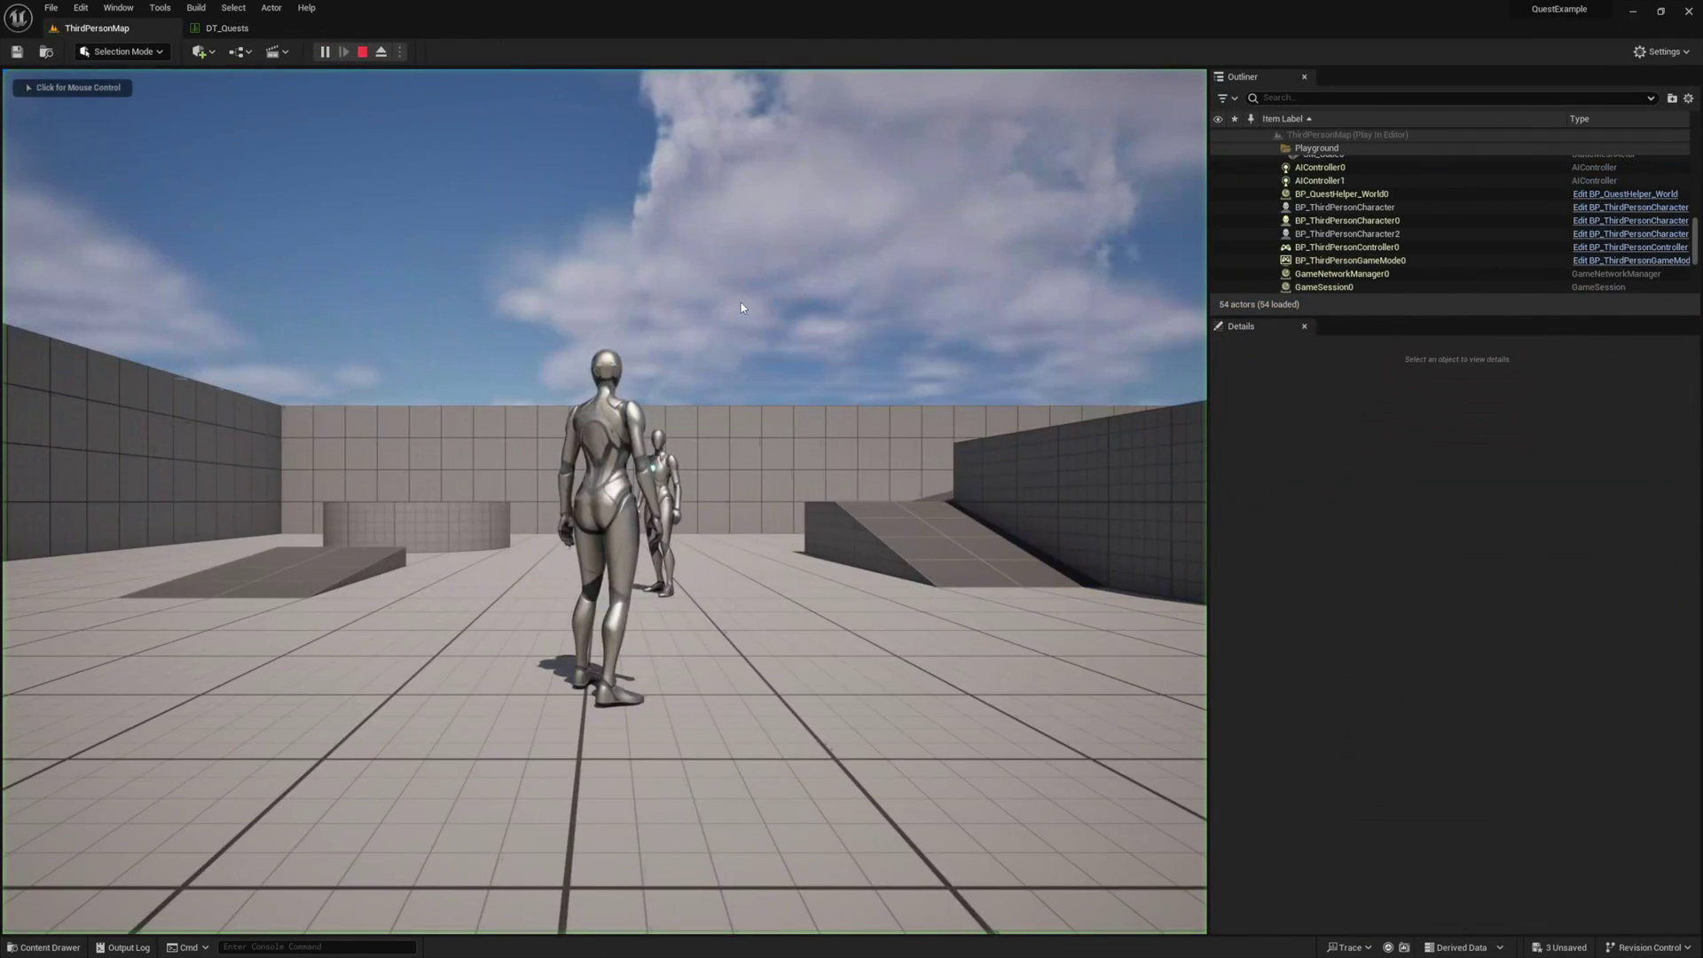
key("shift+F1")
left_click(220, 33)
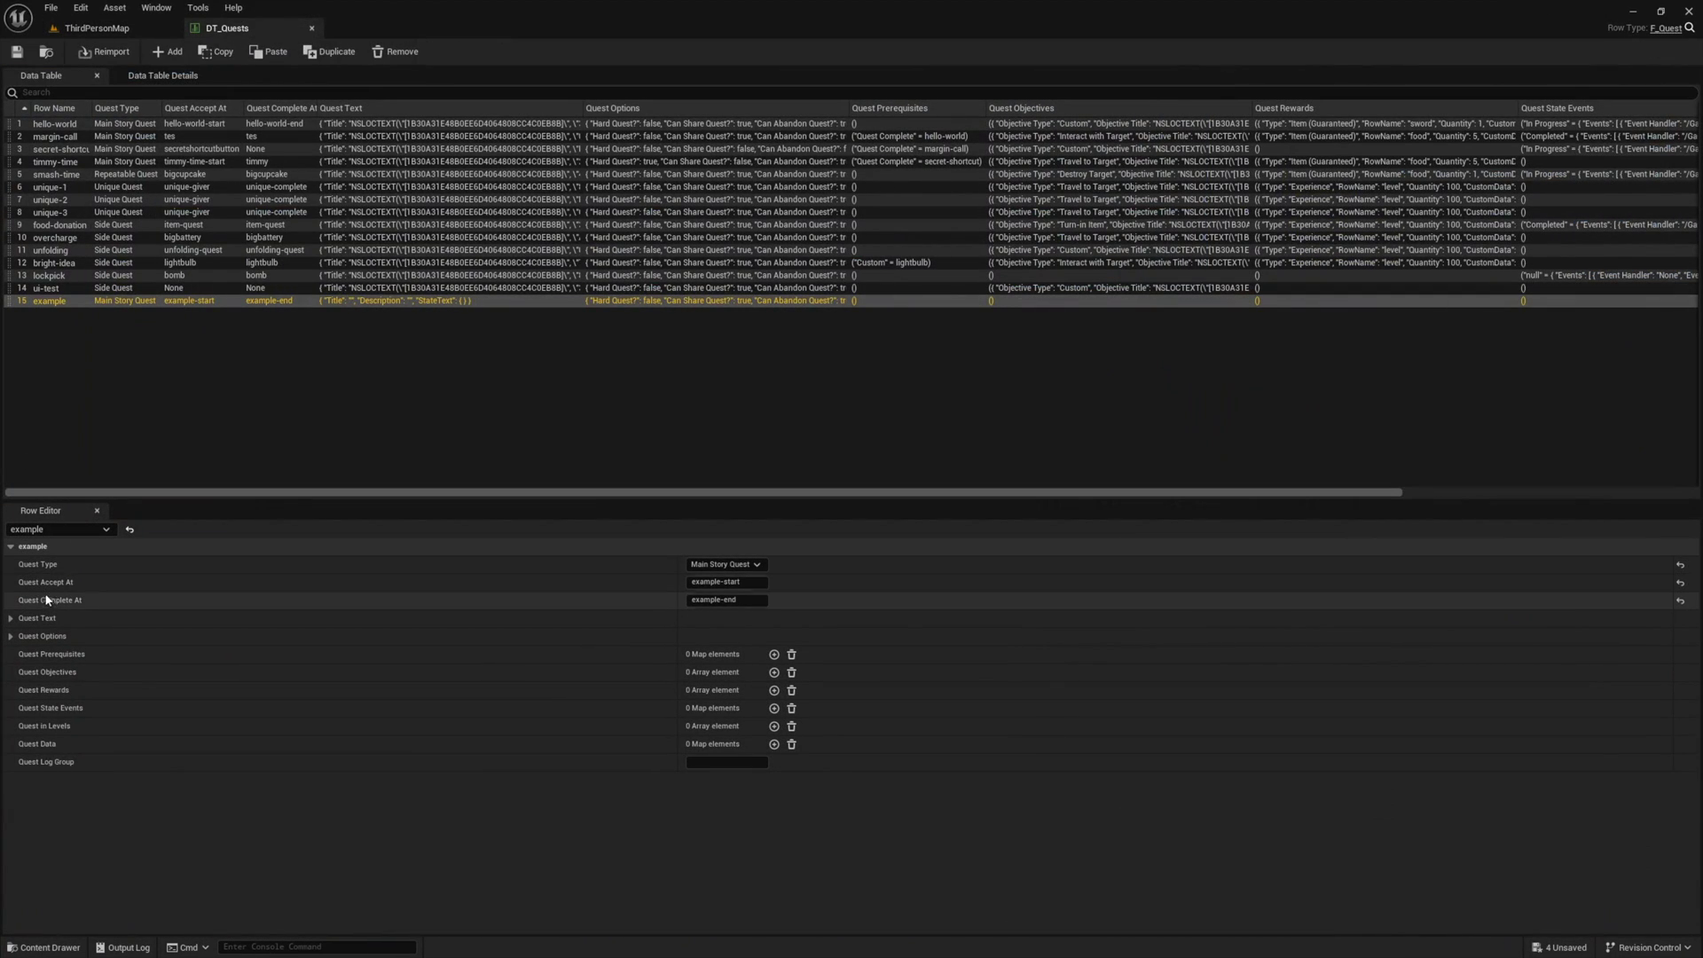
Title the example quest 'This is my example quest!' and enter its description text.
left_click(9, 620)
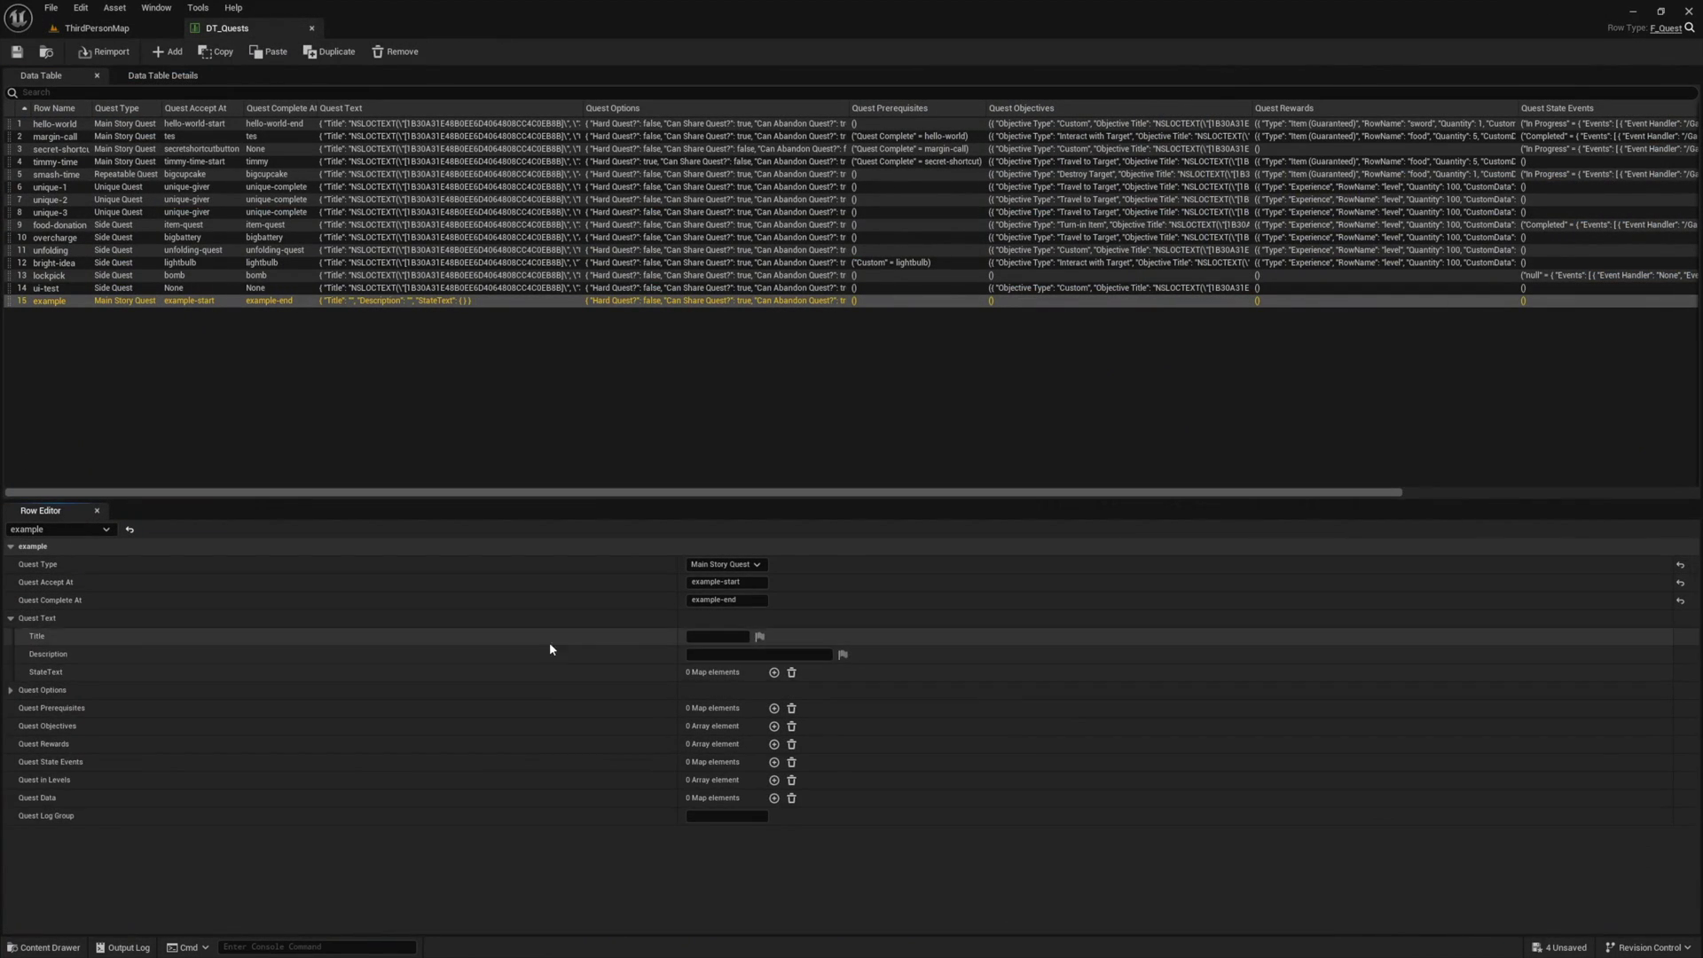
left_click(722, 638)
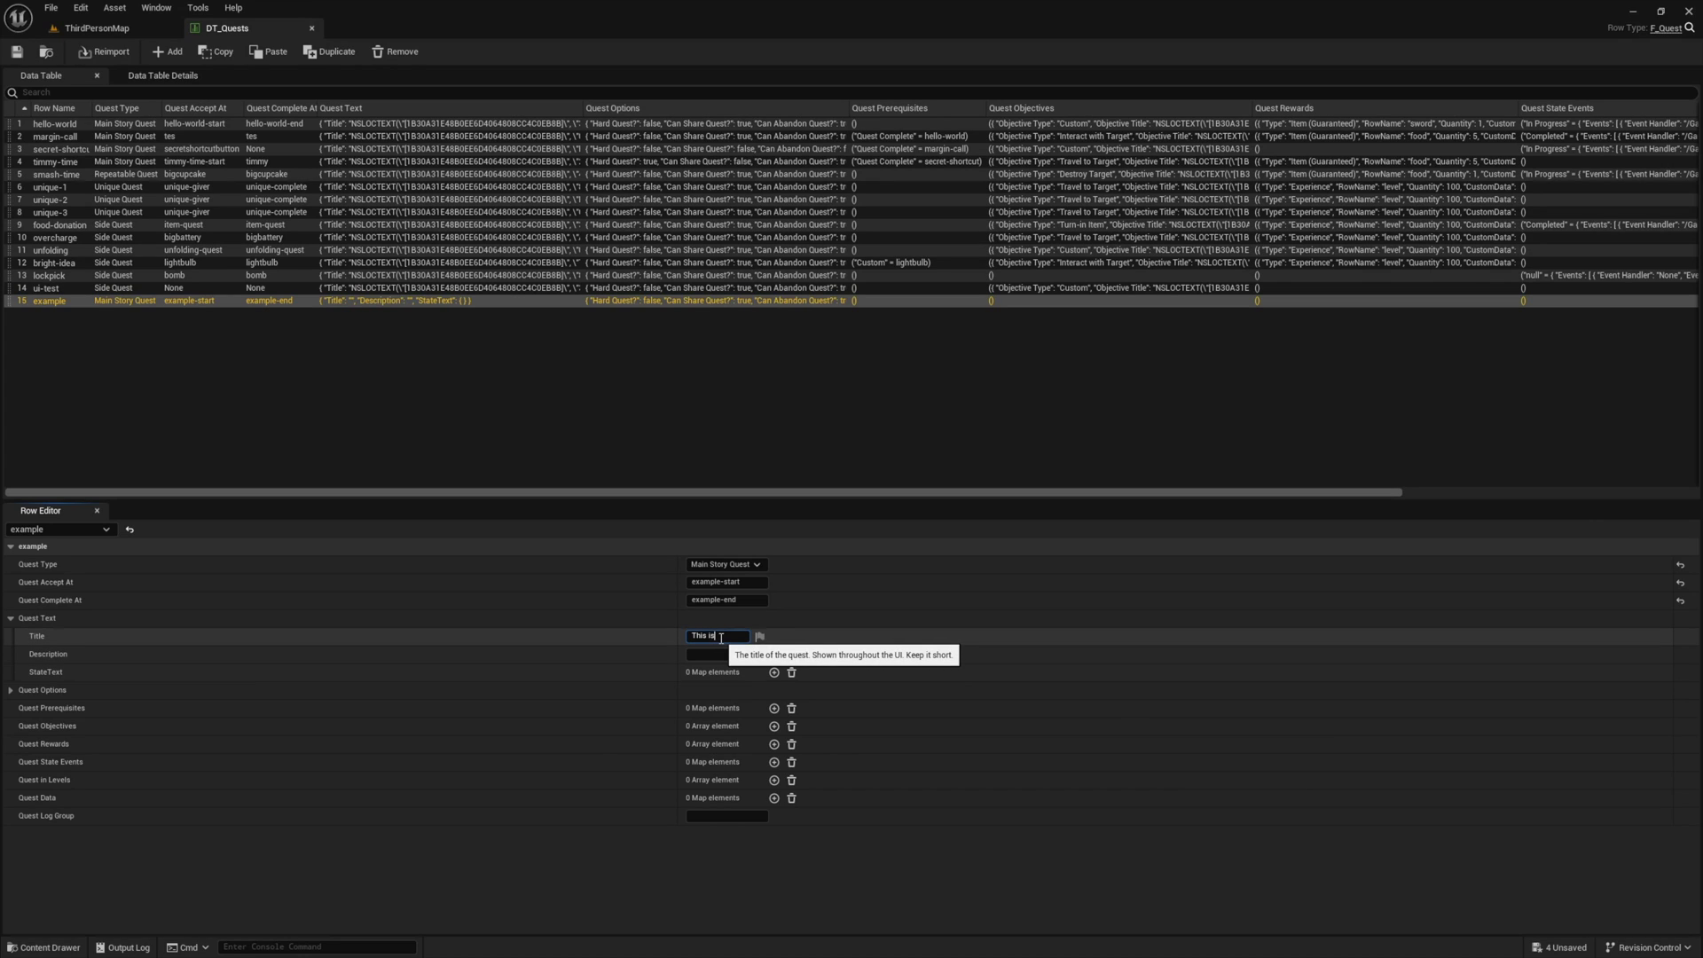
type("This is my example quest!")
key("Tab")
type("If you would like to put a description for your q")
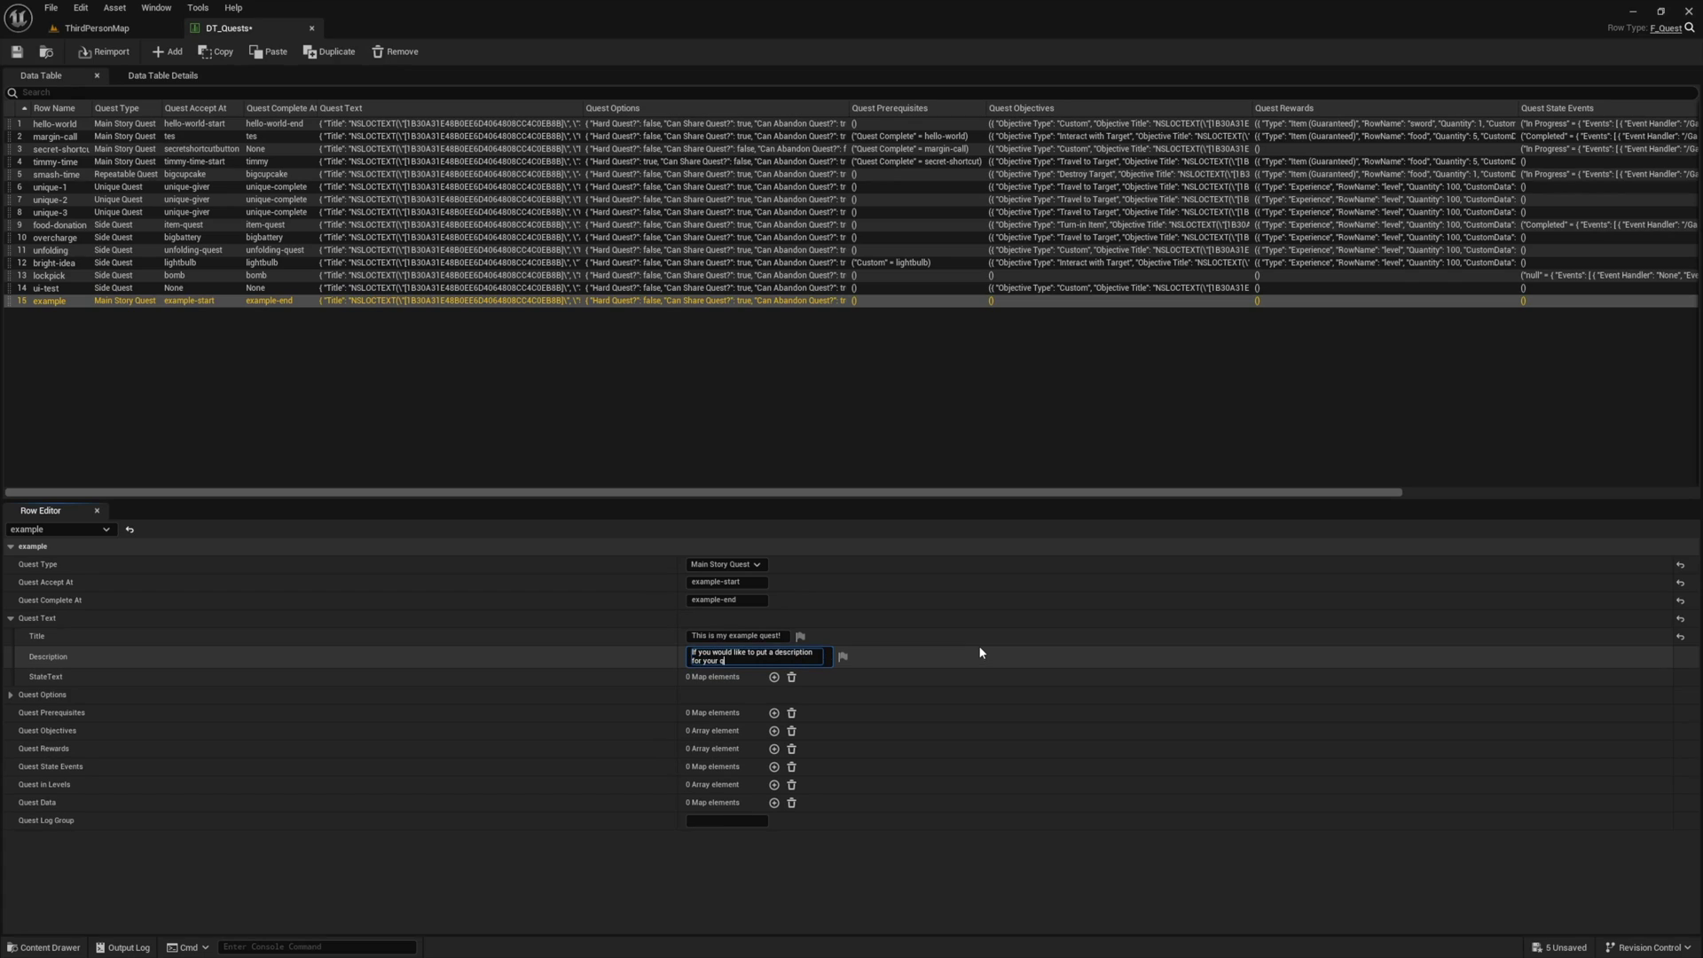
type("uest this is where you would add it.")
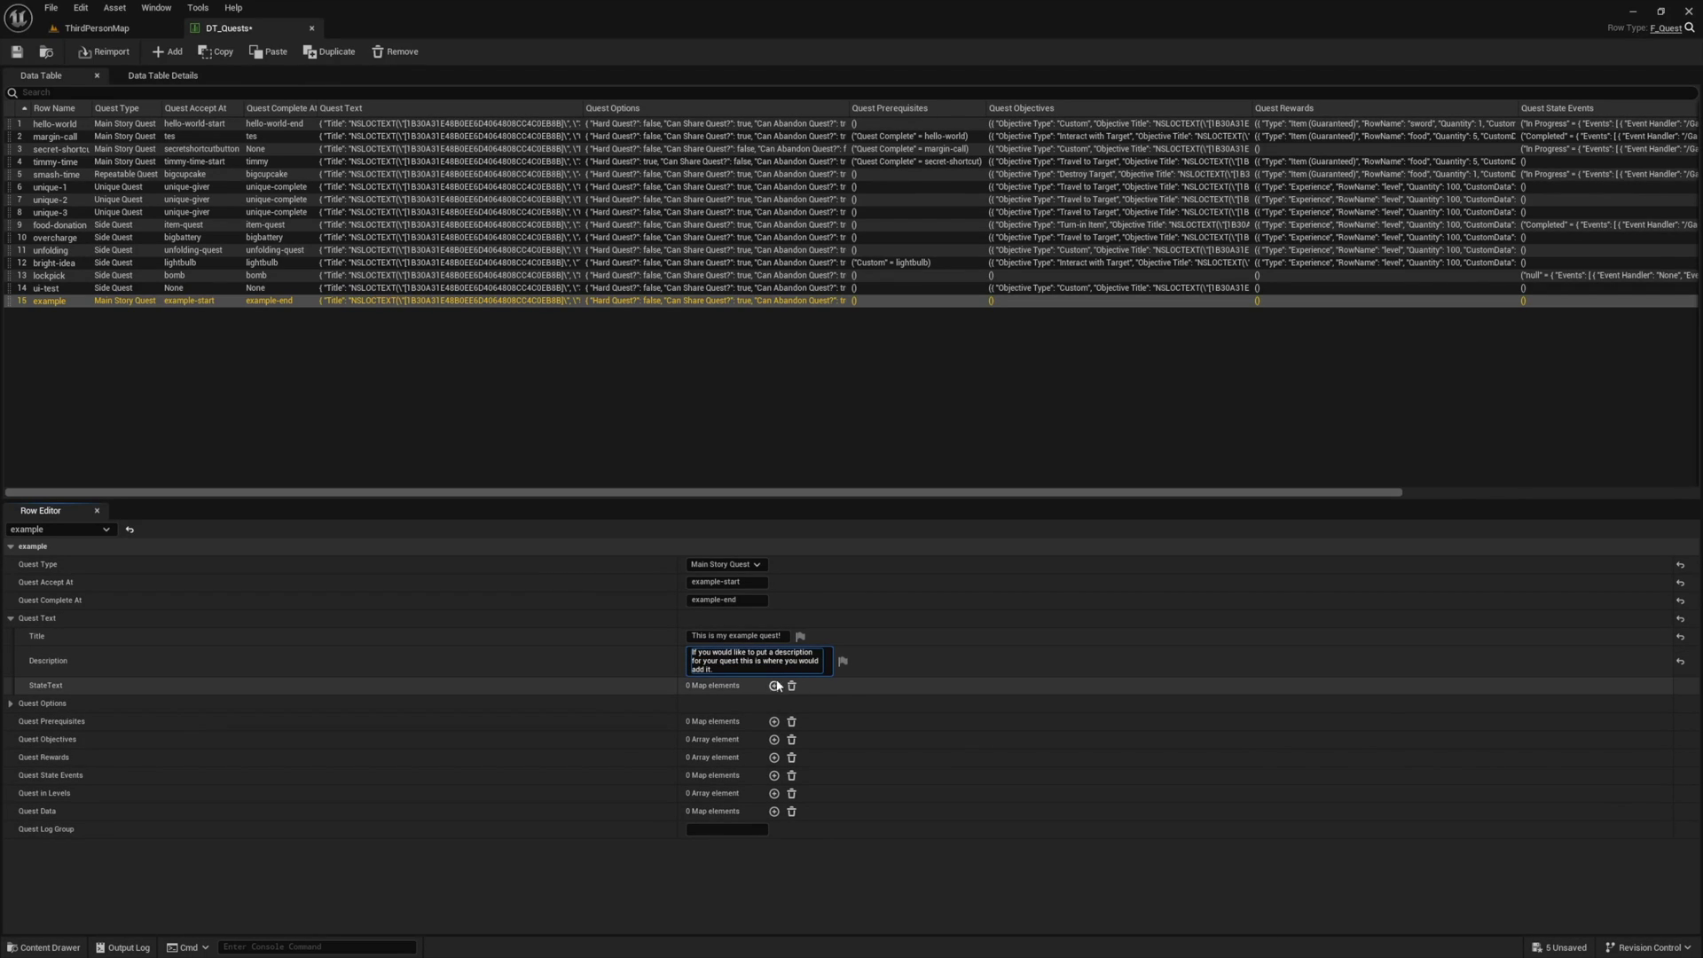
Add an Available state text reading 'Would you like to do my quest?'.
left_click(771, 686)
left_click(53, 706)
left_click(99, 742)
left_click(707, 705)
type("Would you like to do my quest?")
Add In Progress ('You are doing my quest.') and Ready to Turn In state texts.
left_click(773, 686)
left_click(644, 723)
left_click(644, 776)
left_click(706, 723)
type("You are doing my quest.")
left_click(773, 686)
left_click(639, 743)
left_click(633, 807)
type("d my quest.")
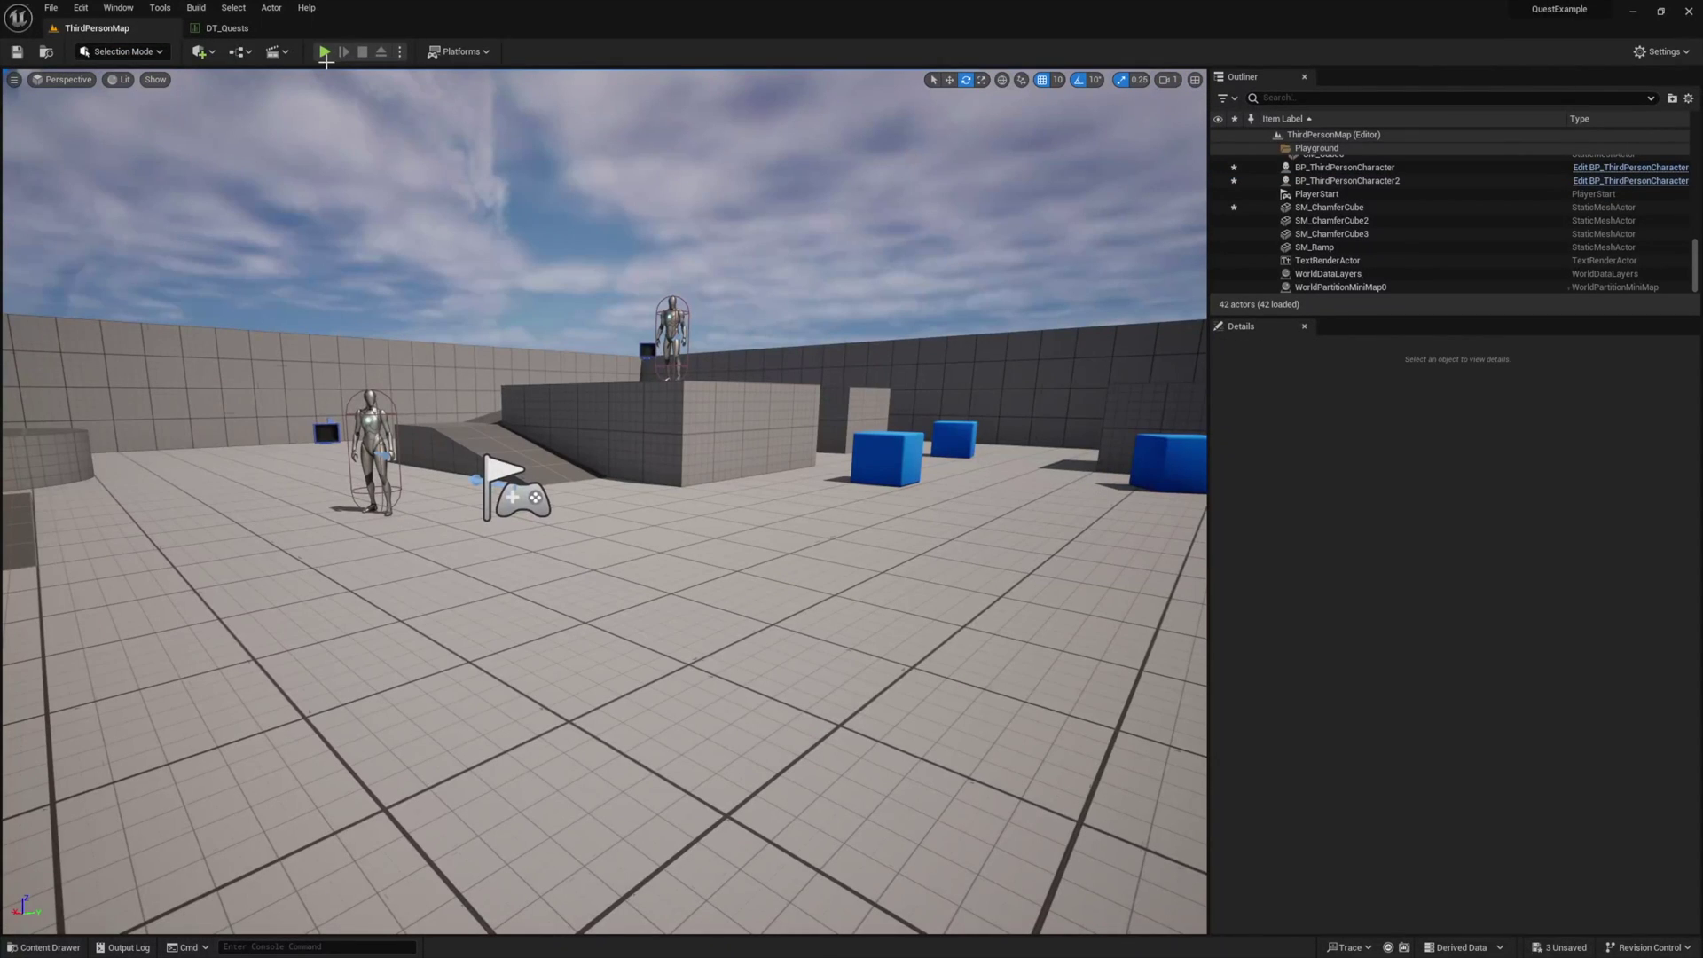
left_click(324, 53)
key("w")
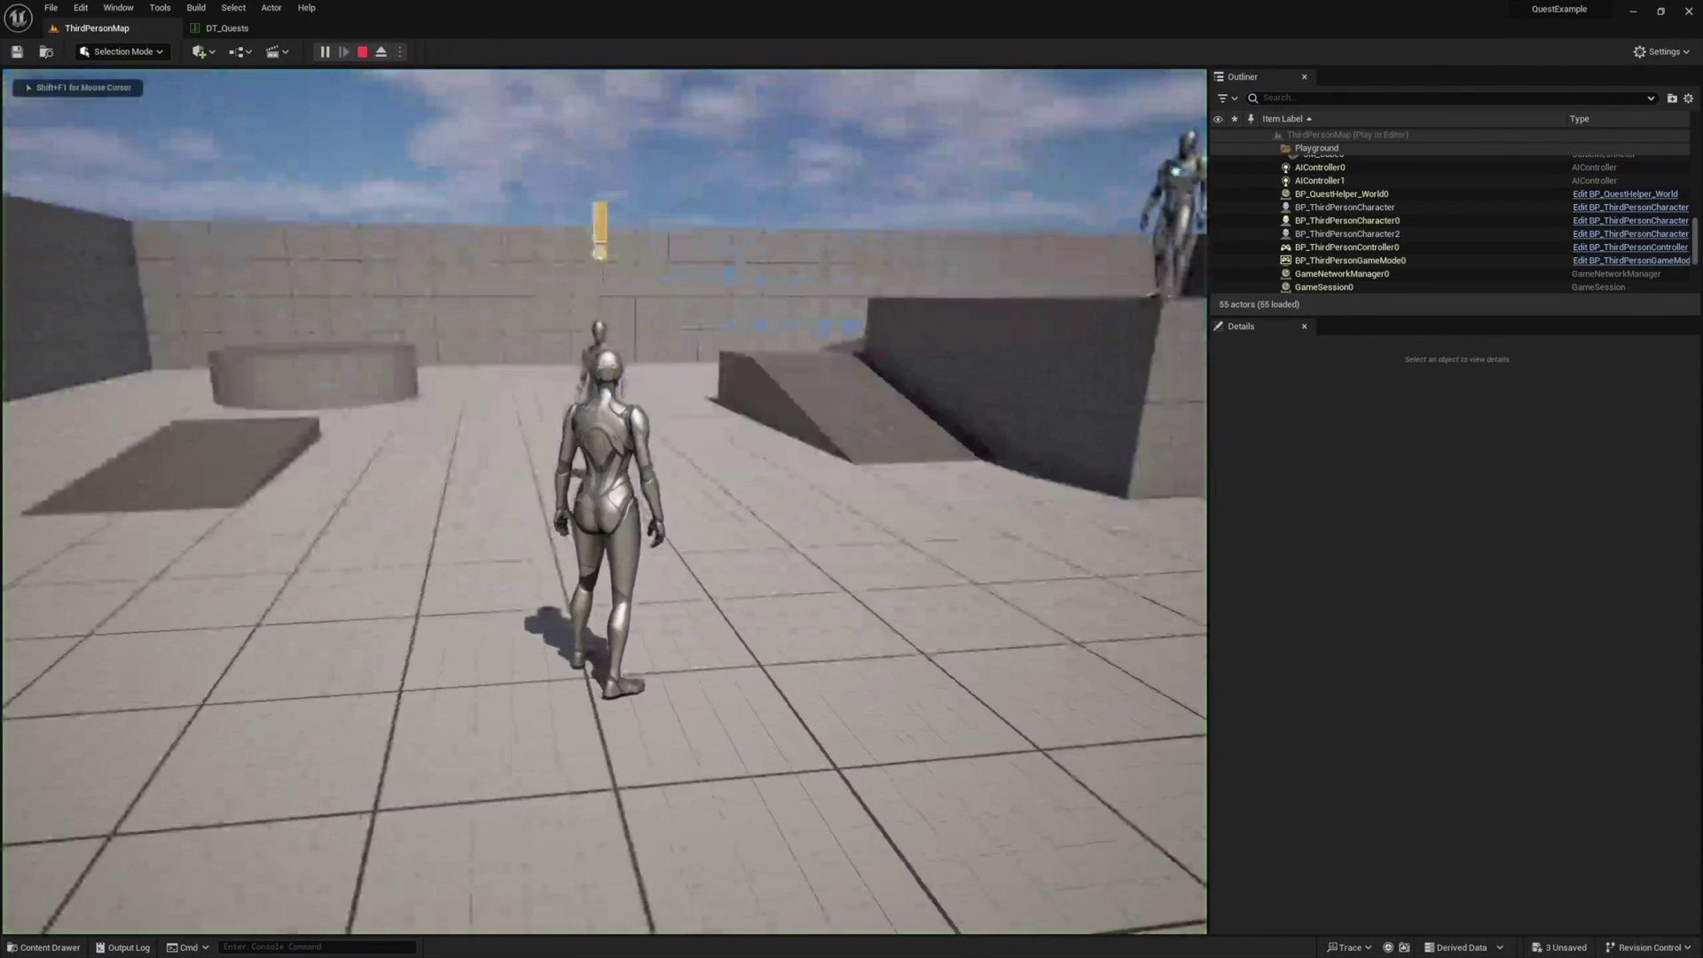
key("e")
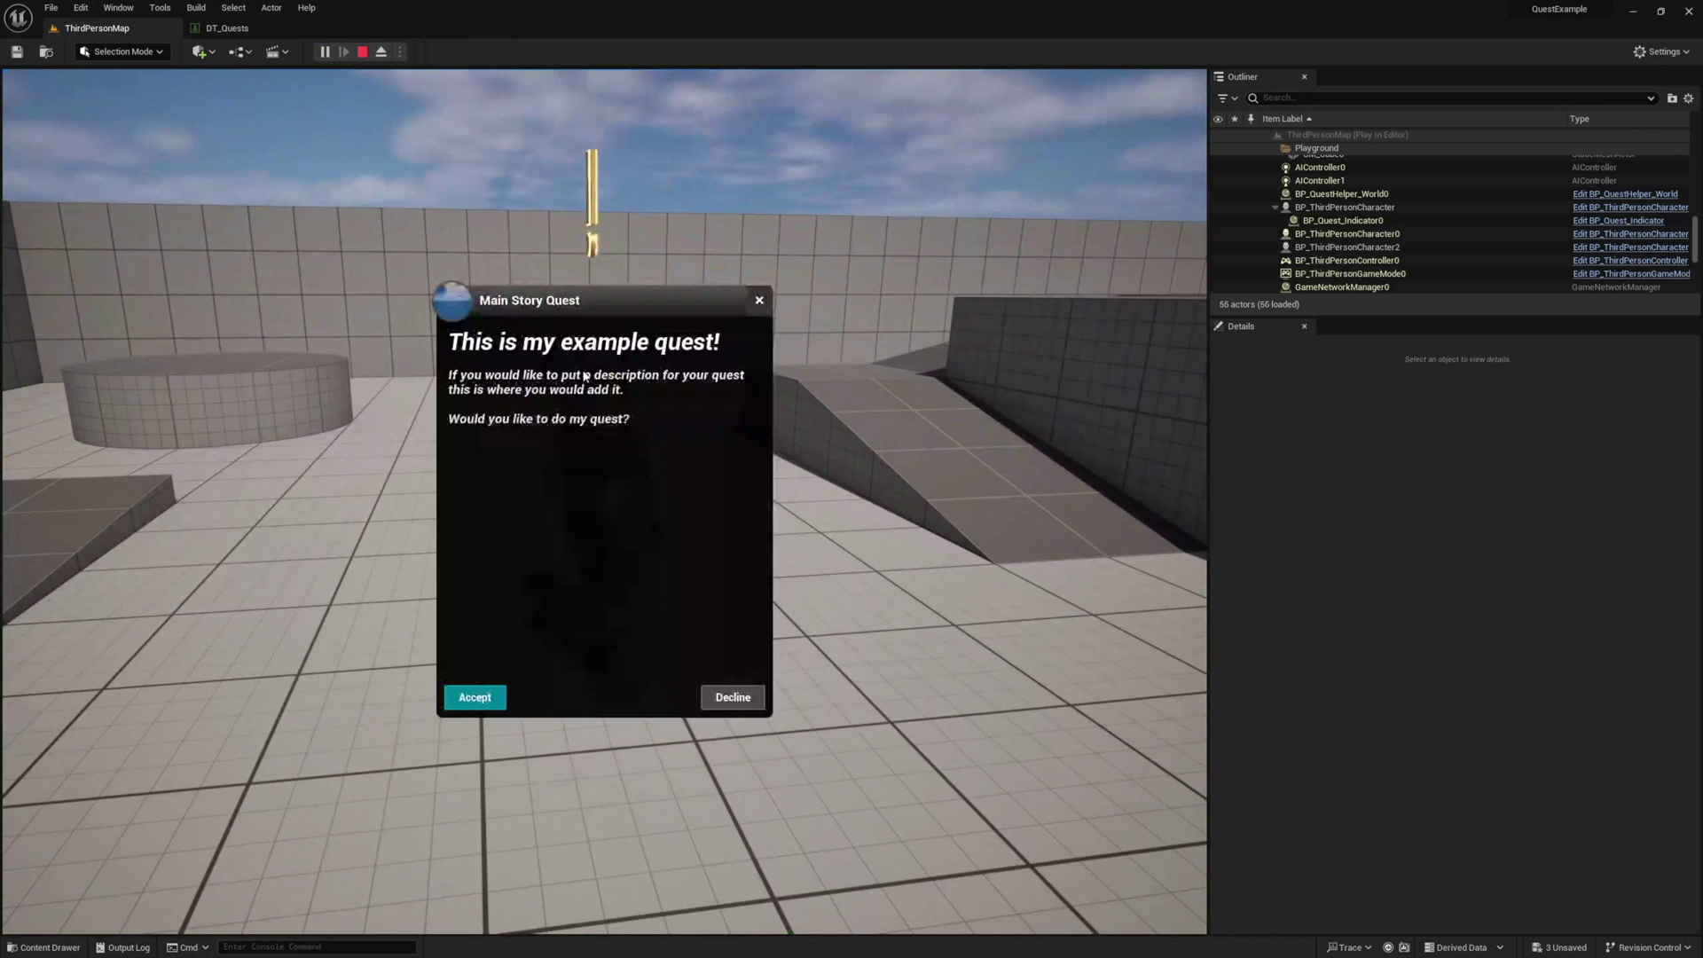
left_click(474, 697)
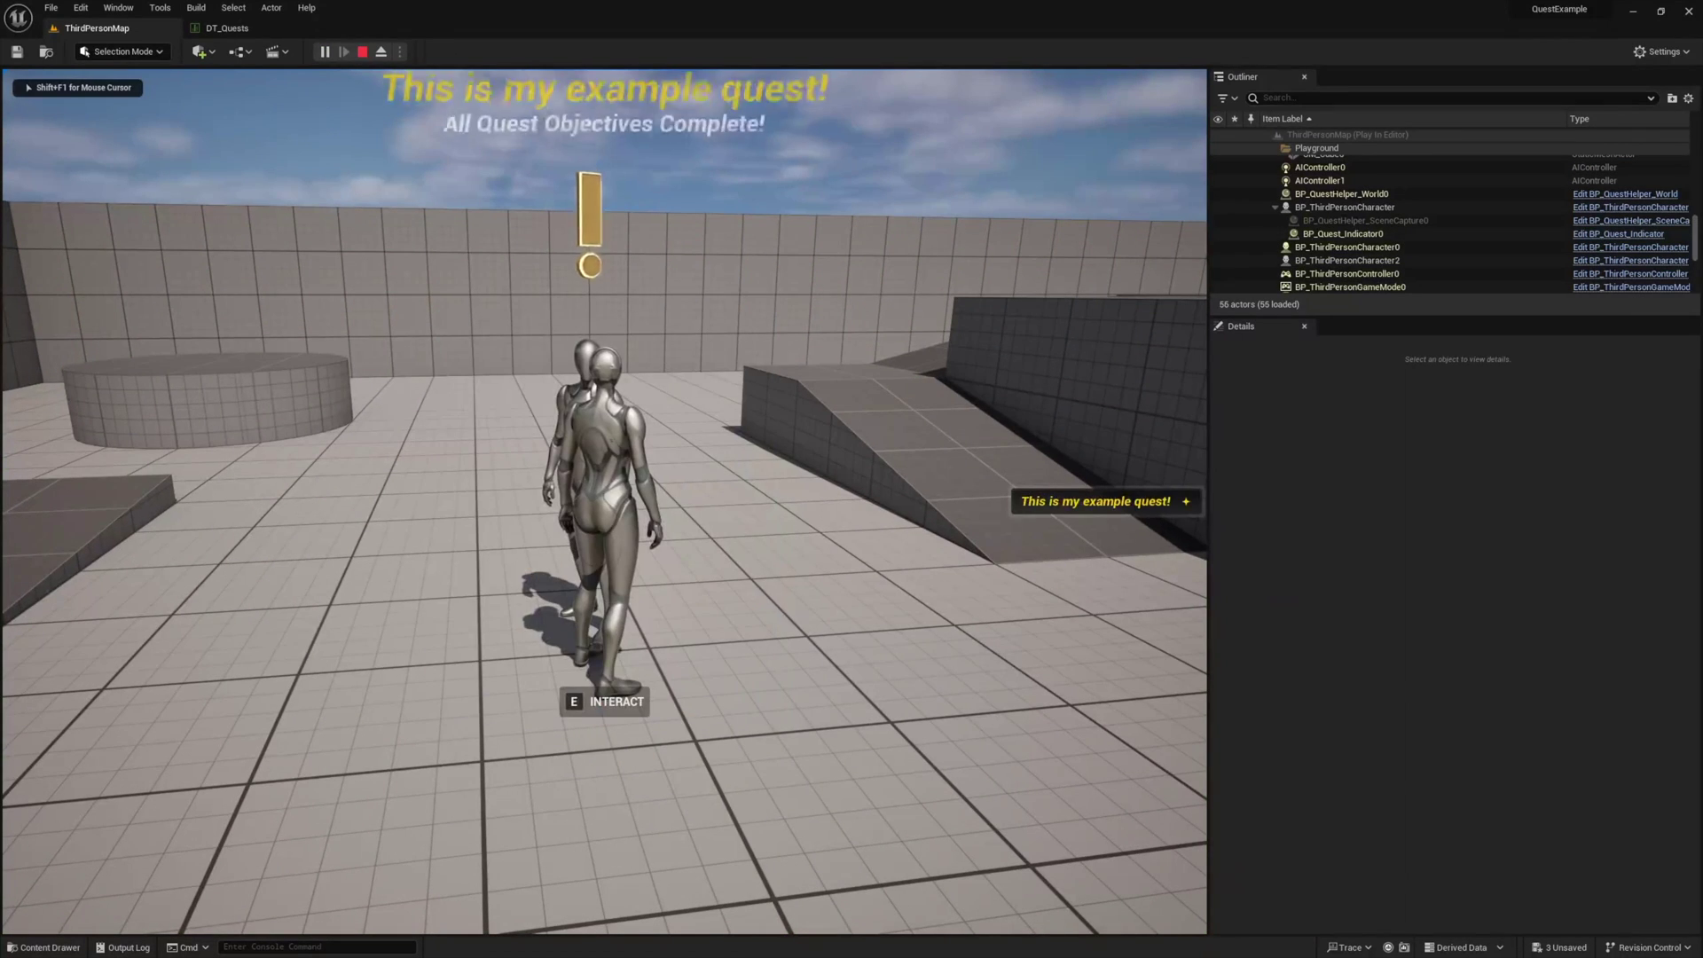
key("w")
key("w")
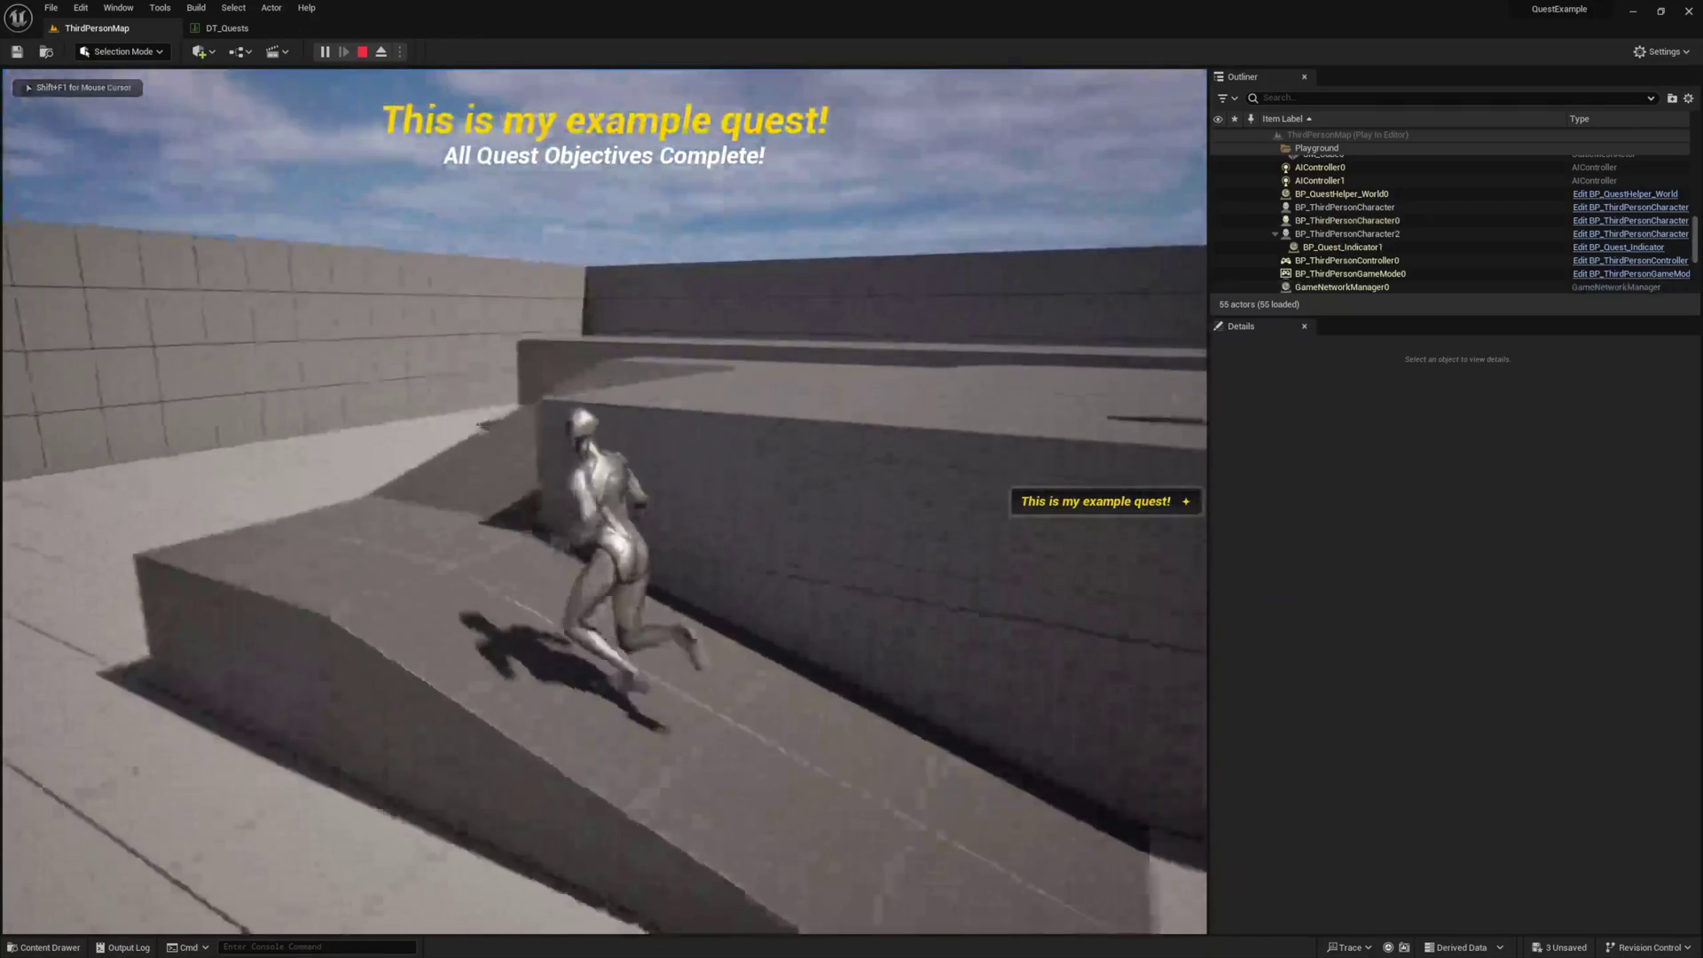
key("w")
key("space")
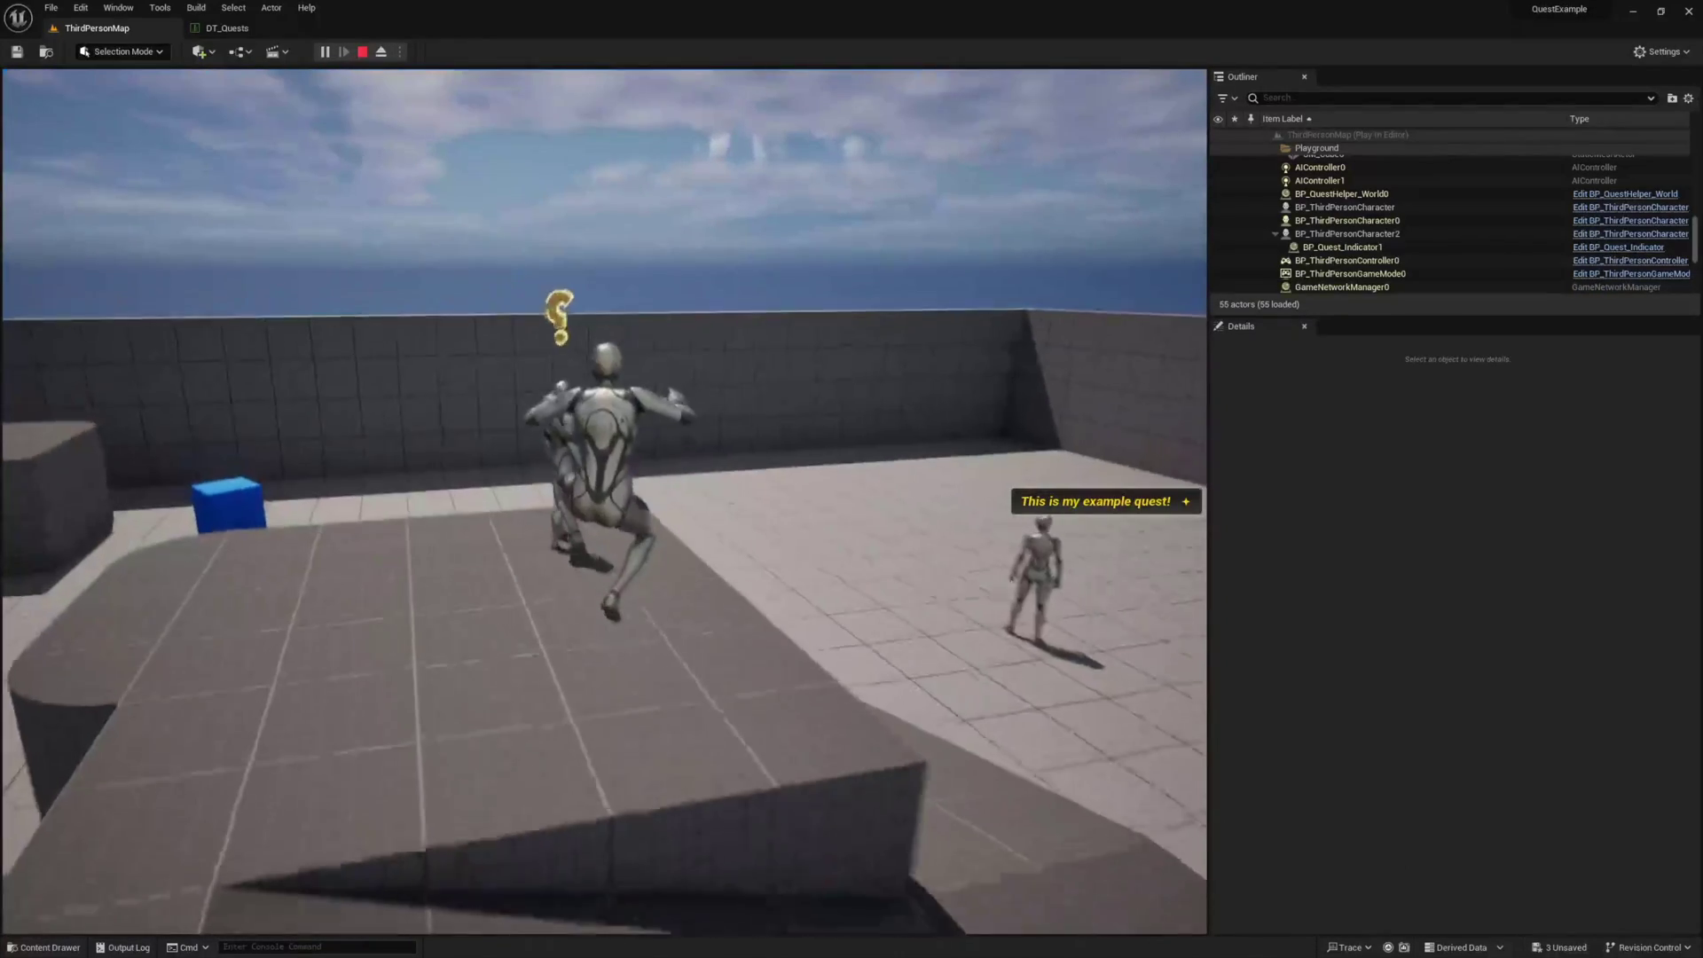
key("e")
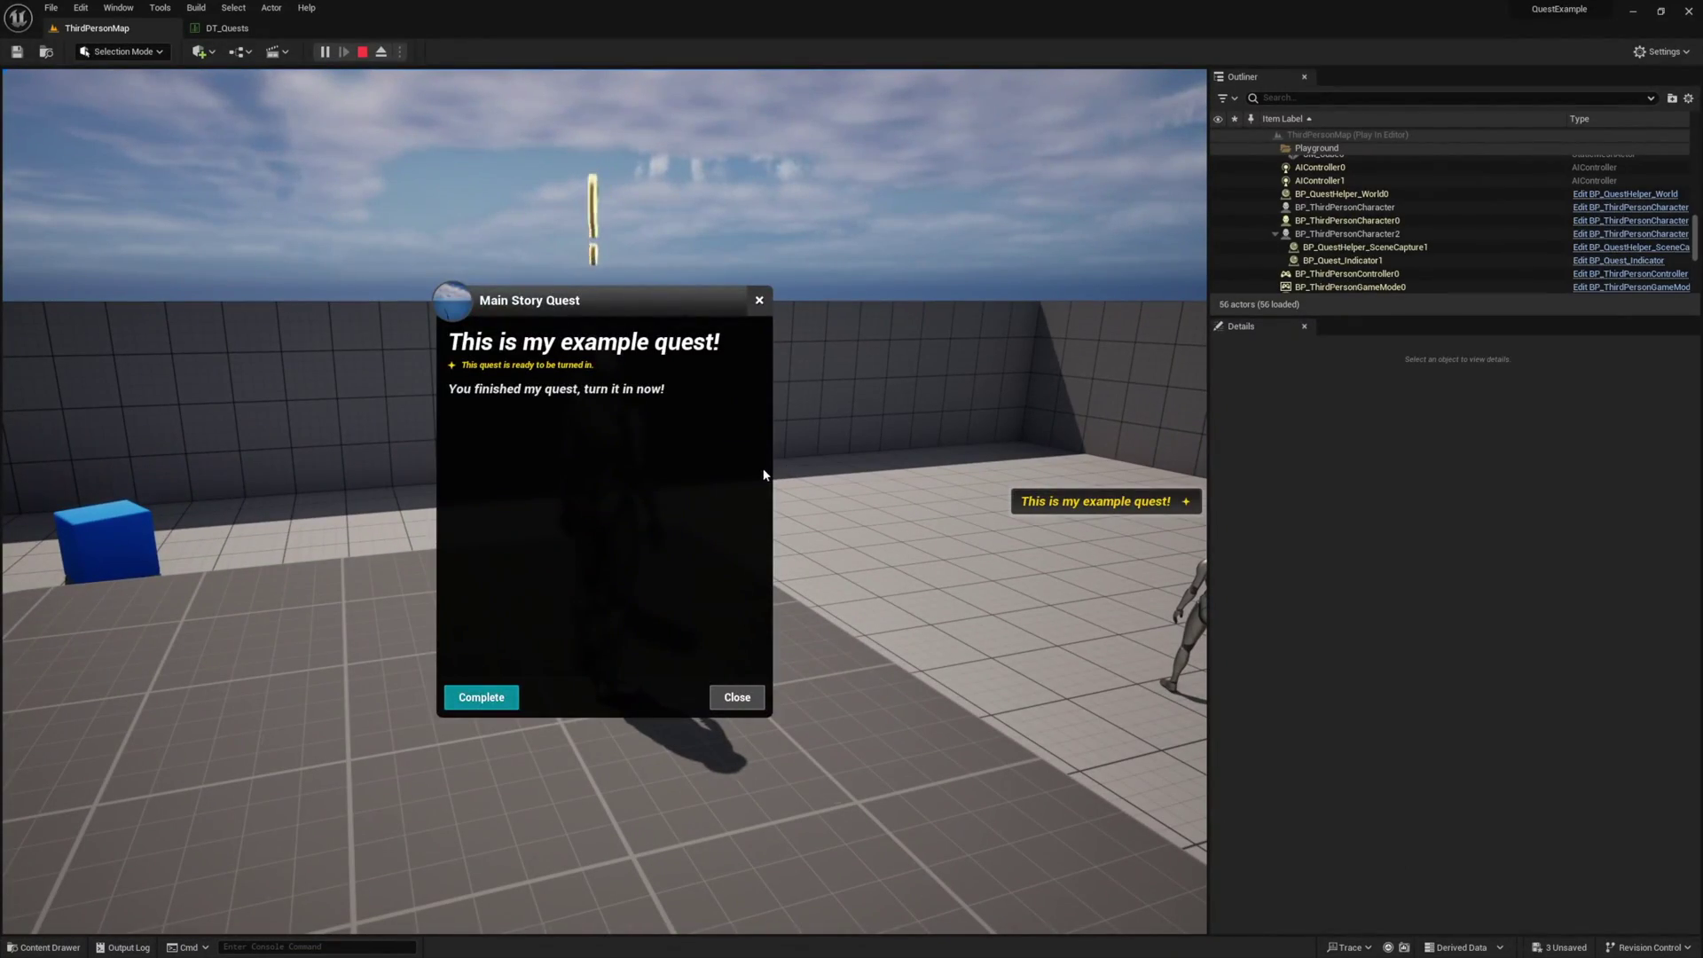
left_click(481, 697)
key("d")
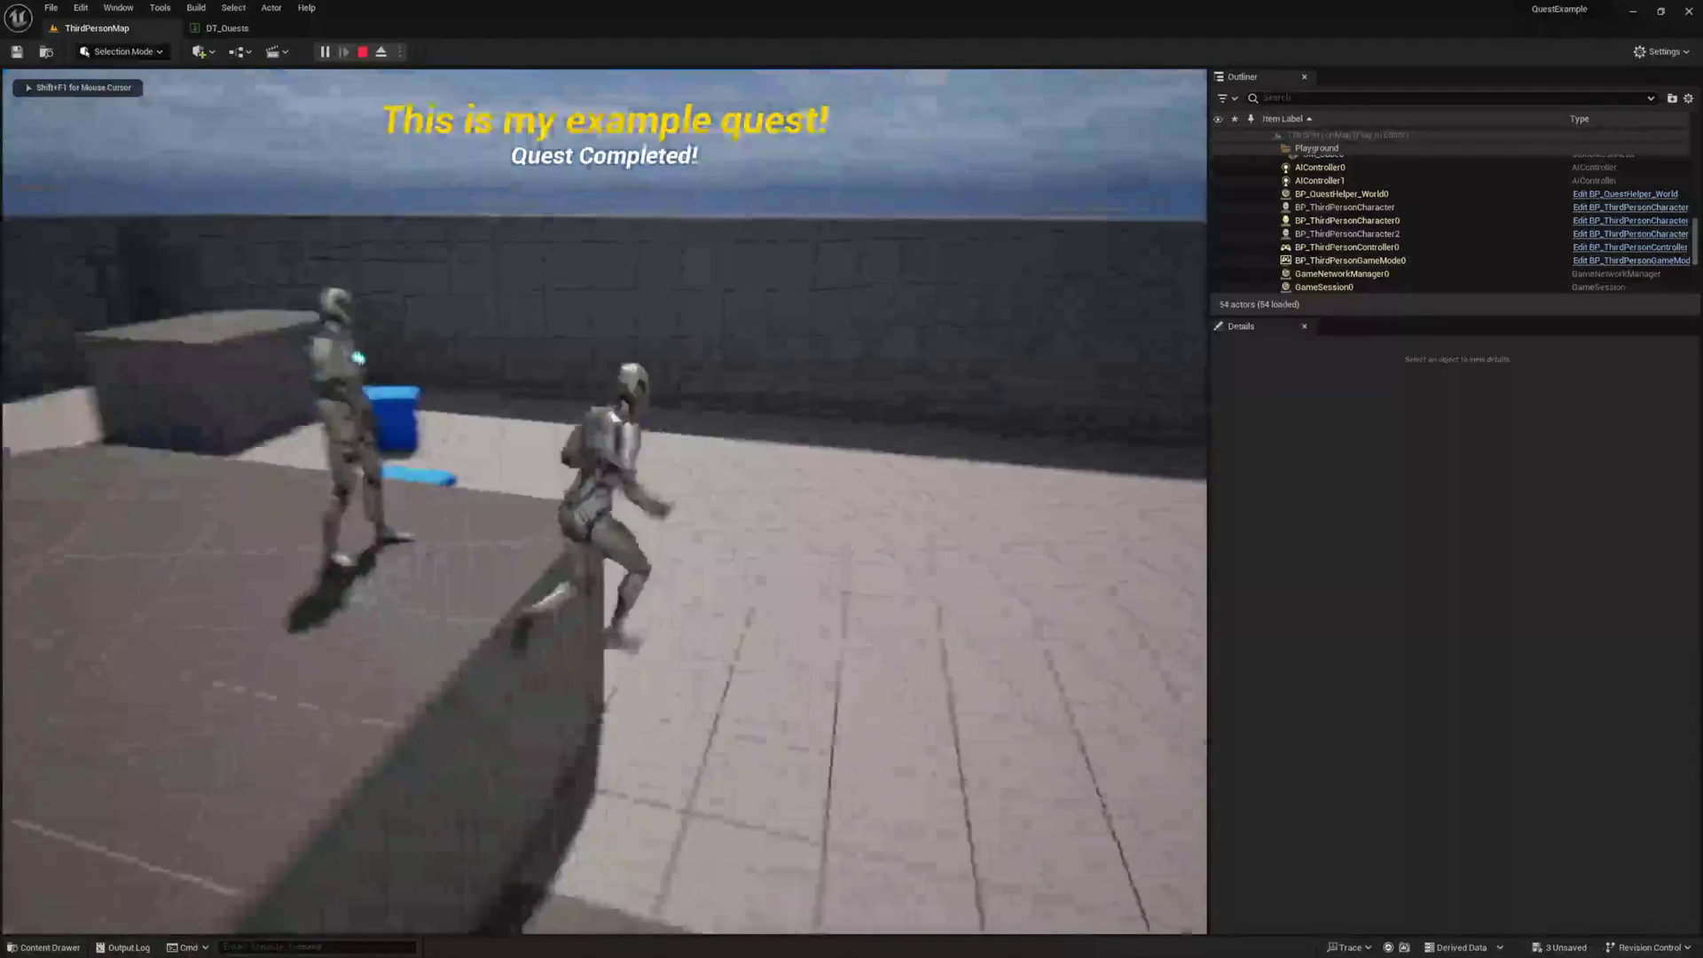
key("Escape")
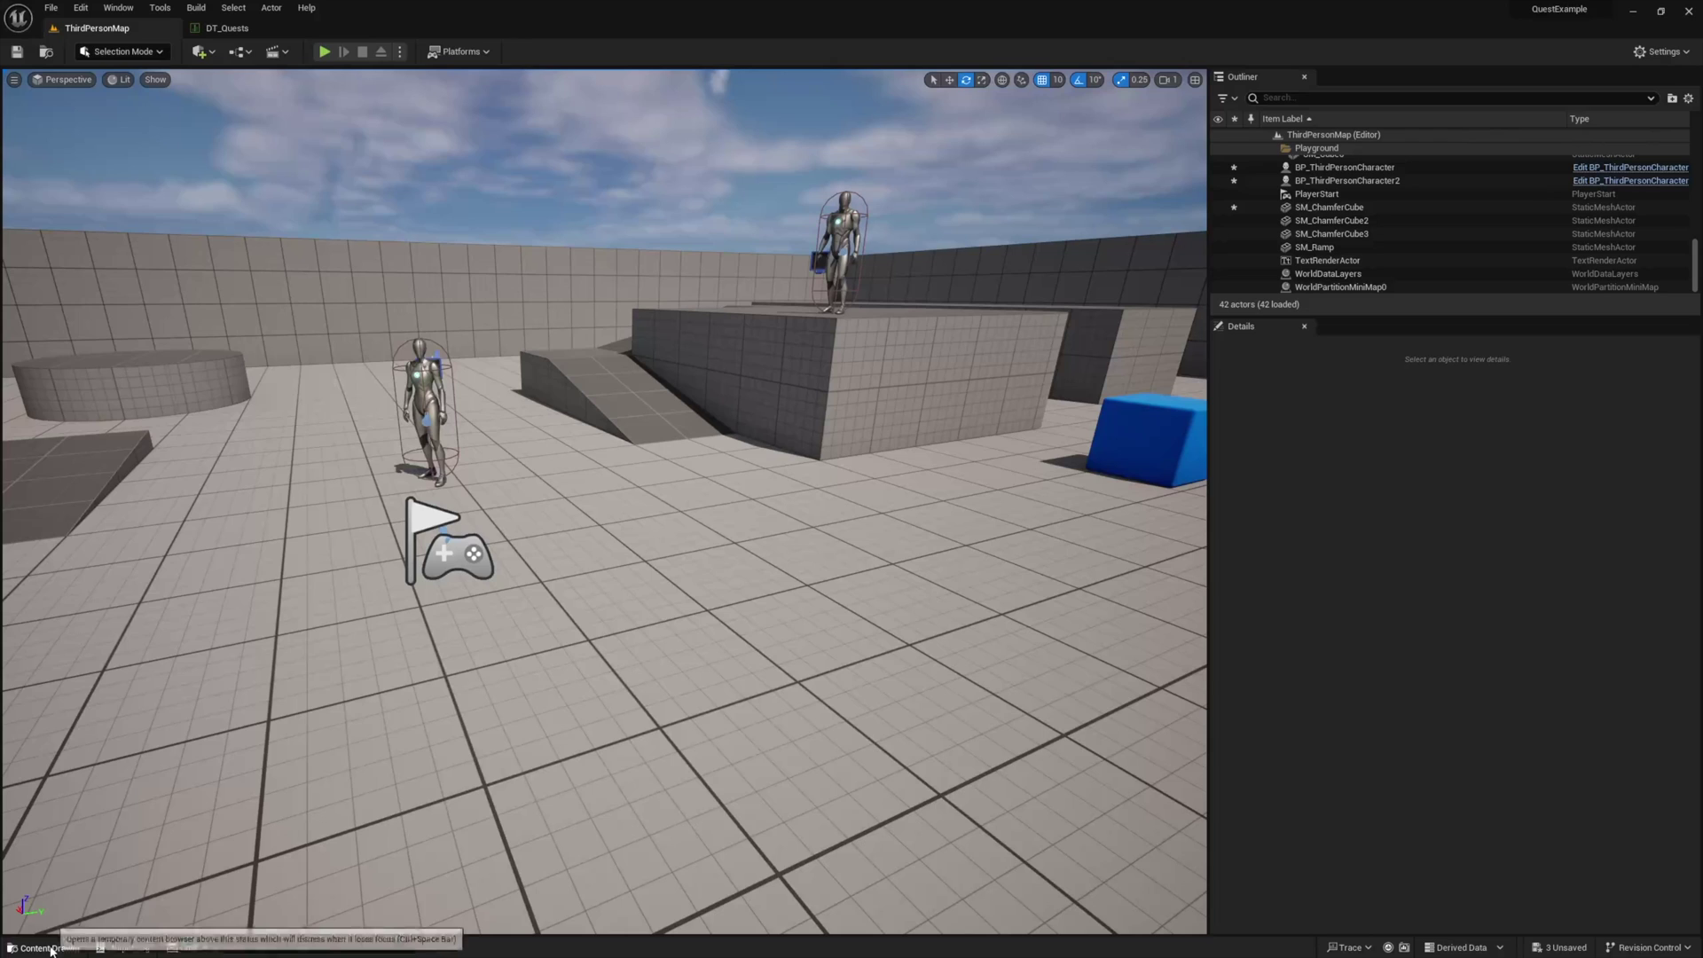
Place a BP_PushButton_DeletePlayerSave button in the level and walk onto it in a play-test.
left_click(50, 949)
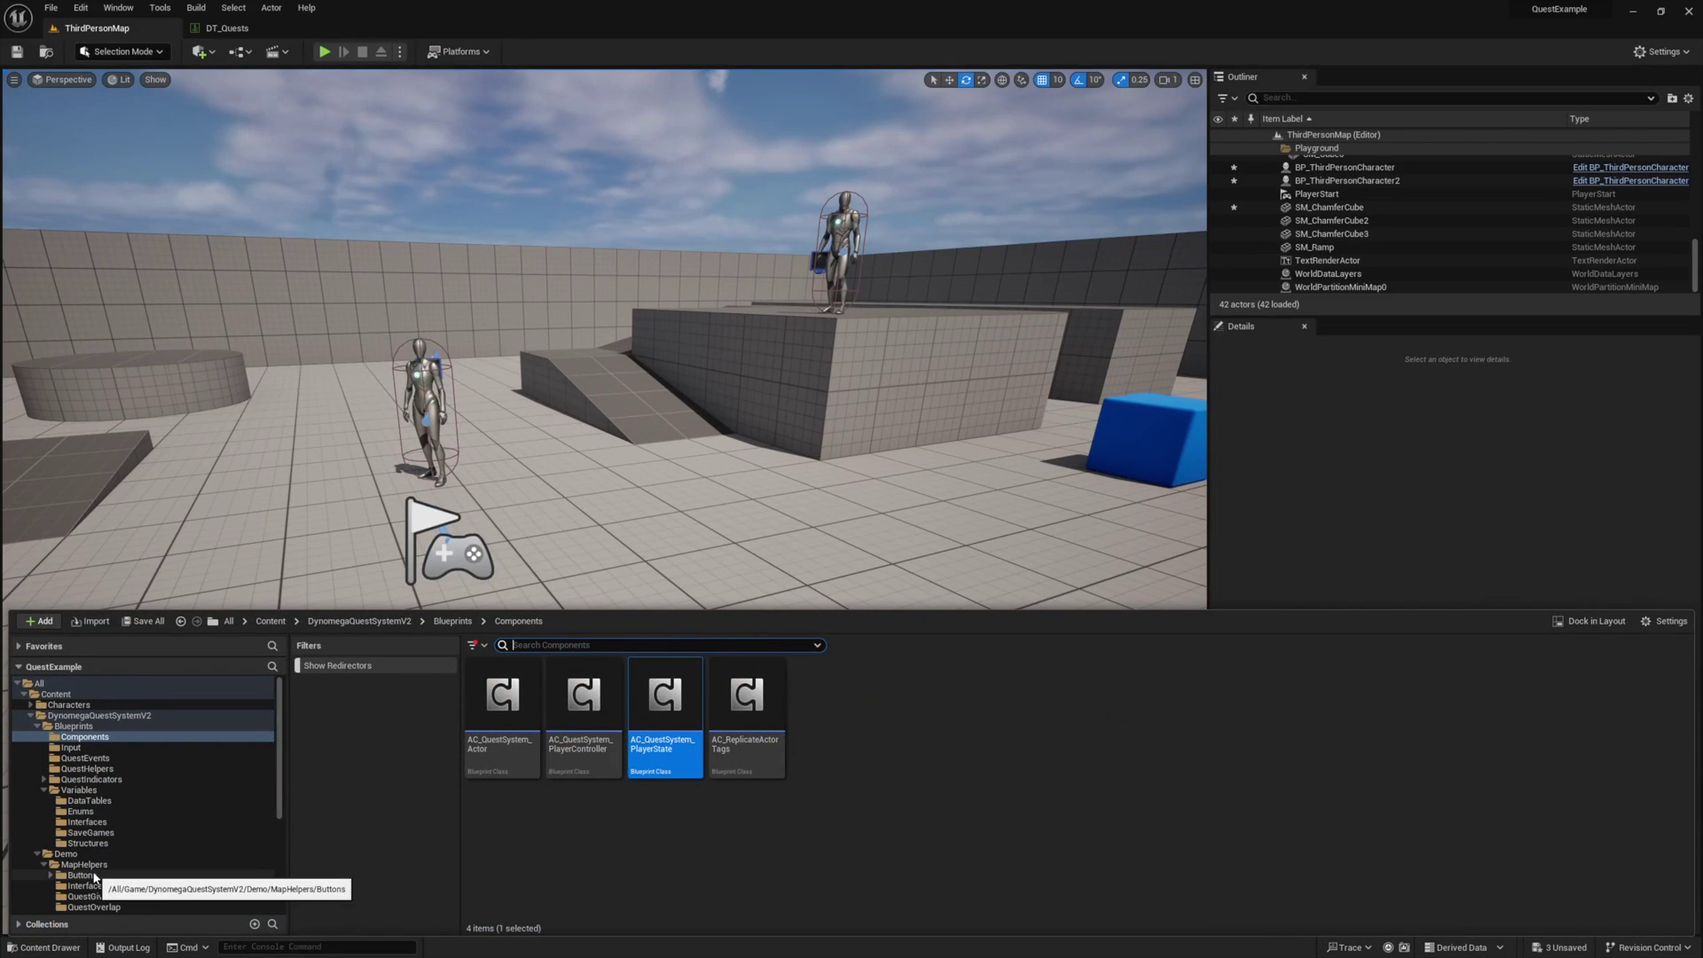
left_click(94, 877)
left_click(37, 726)
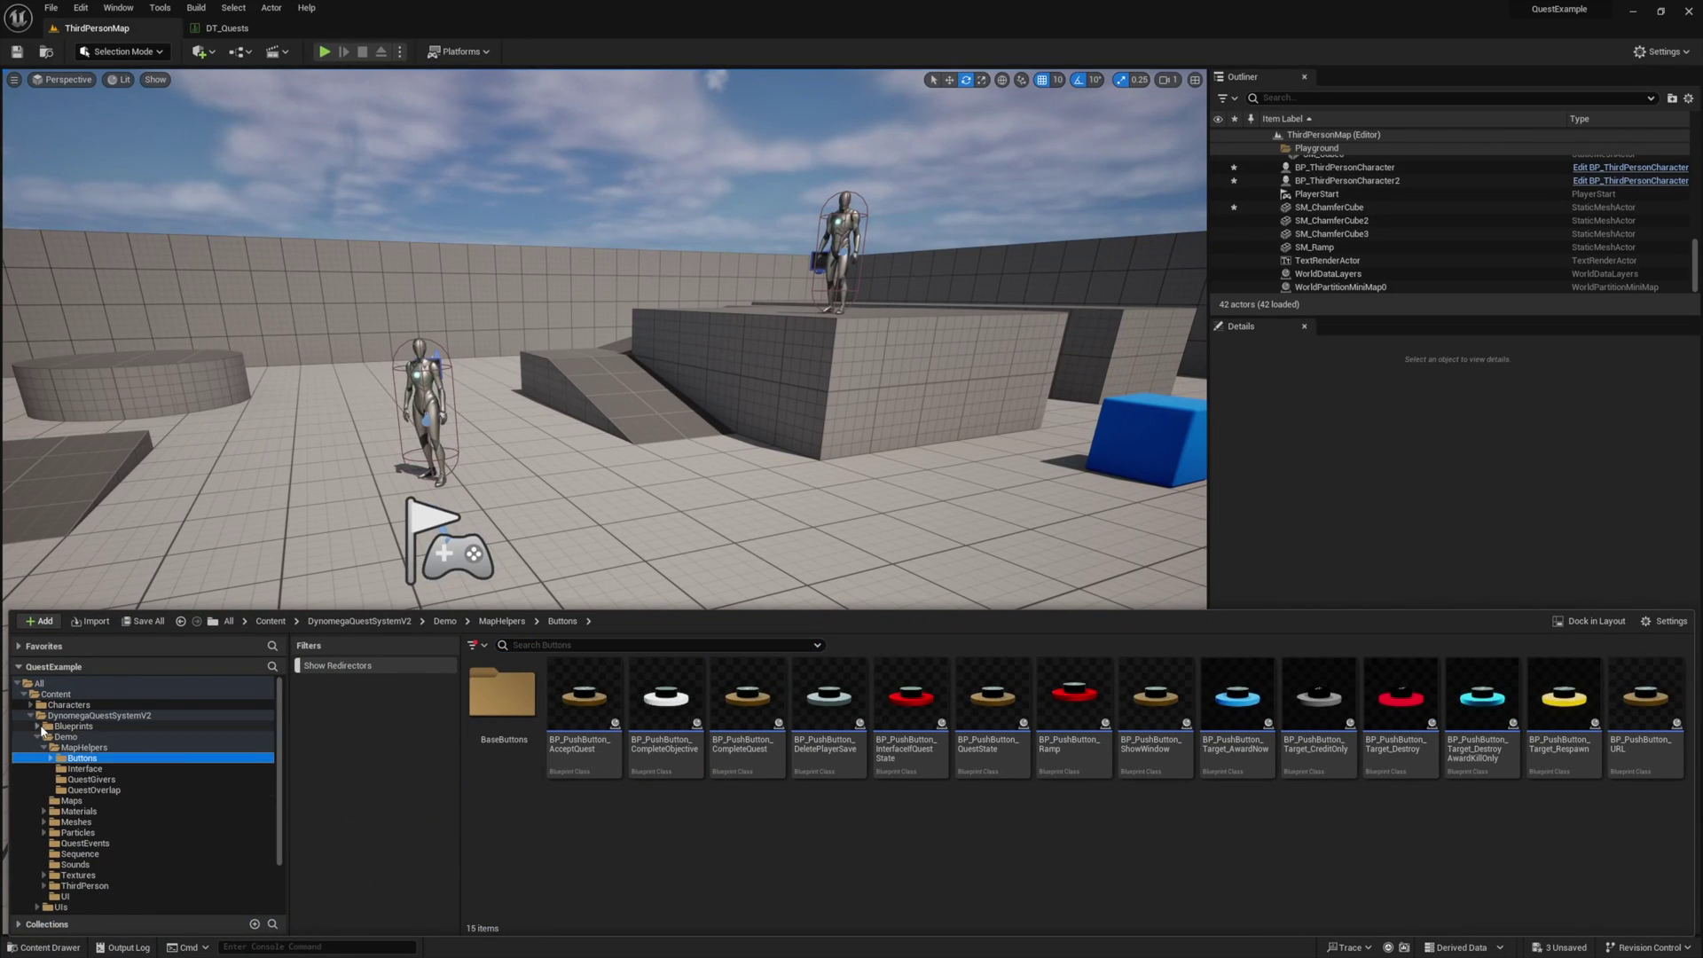
left_click_drag(829, 700, 697, 621)
left_click(324, 52)
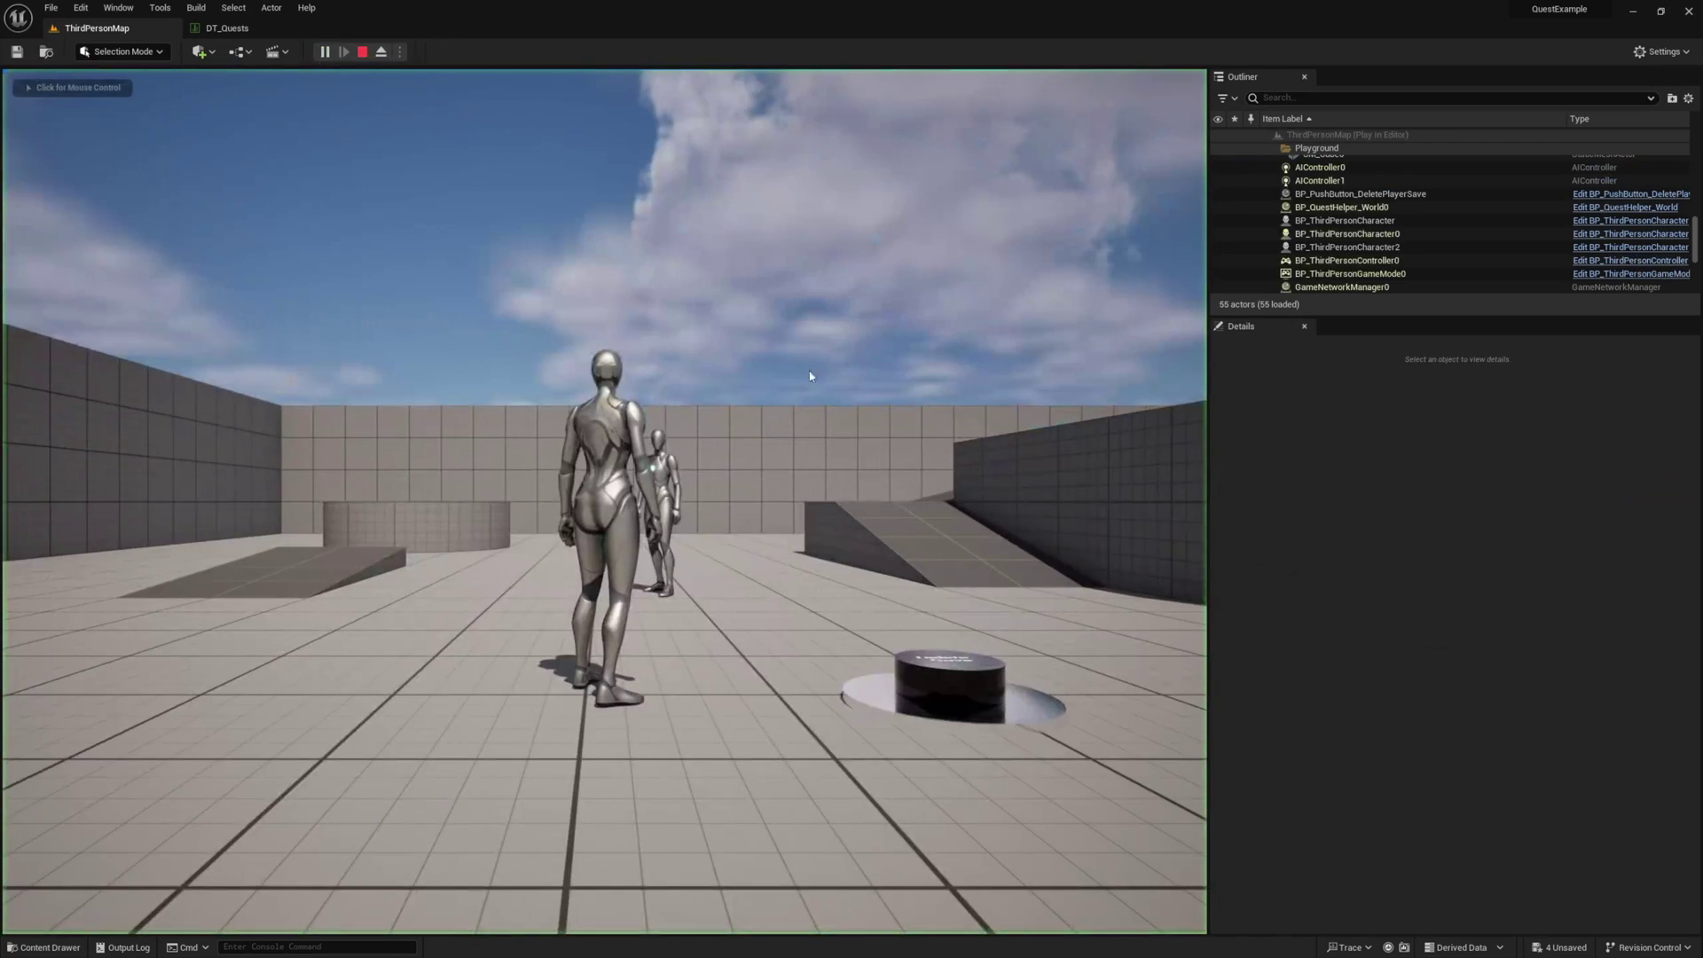
left_click(817, 380)
key("w")
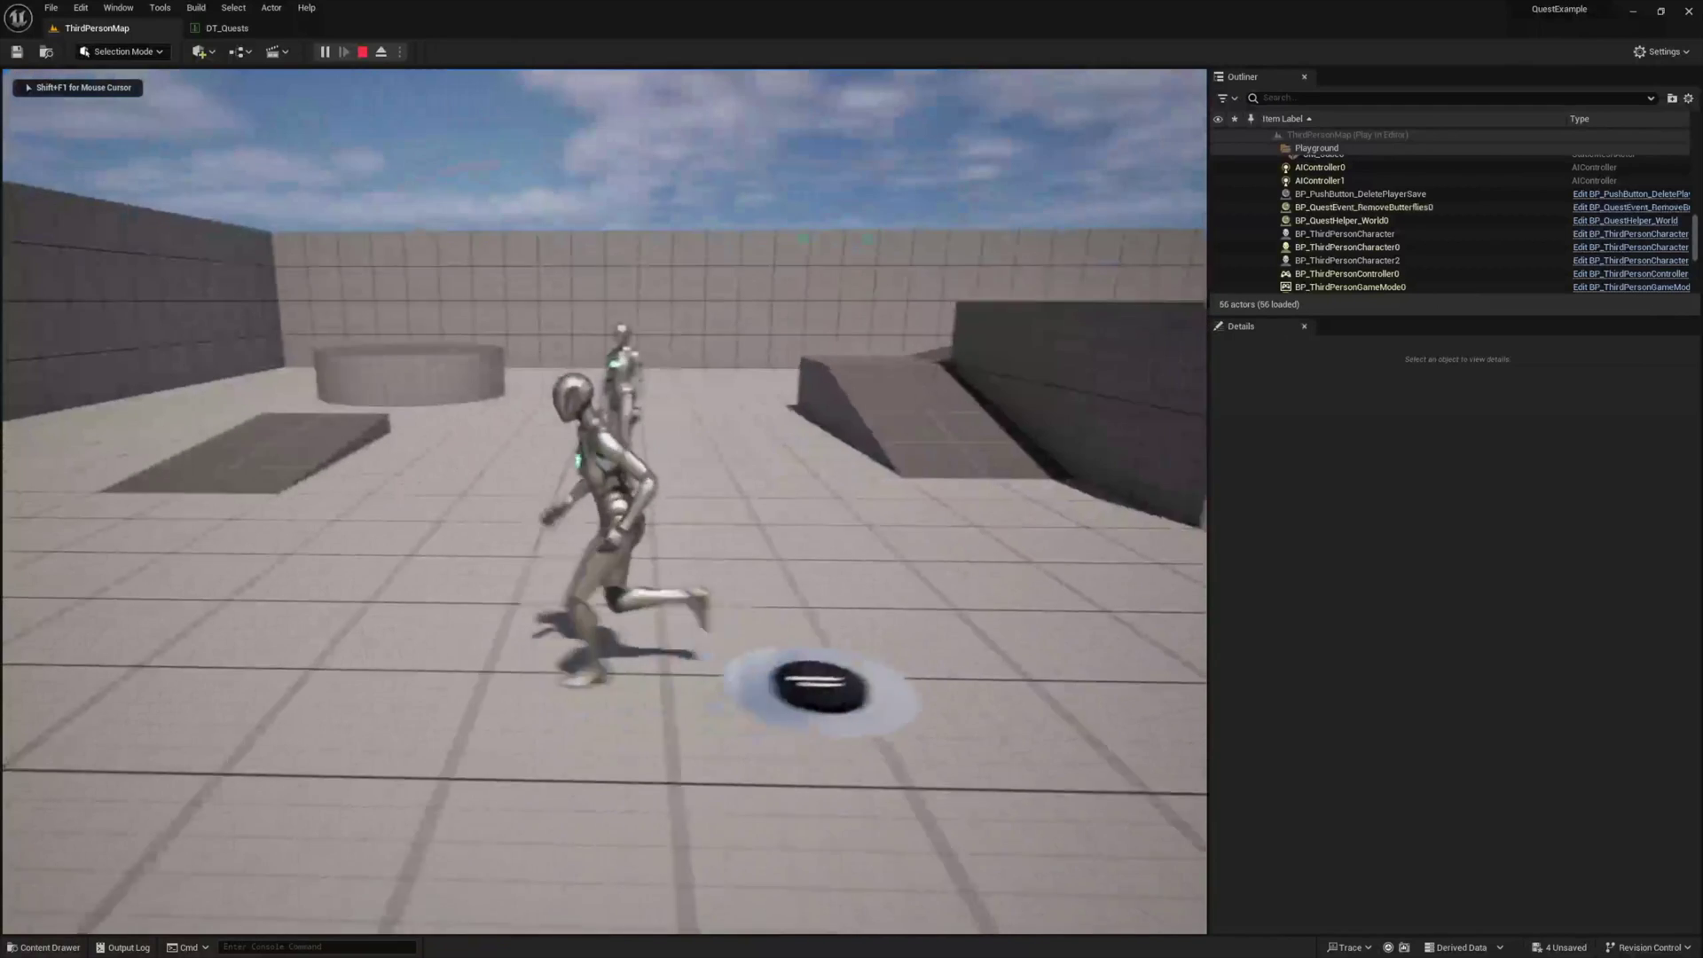
In DT_Quests, tick Hard Quest? under the example row's Quest Options and save.
key("Escape")
left_click(241, 28)
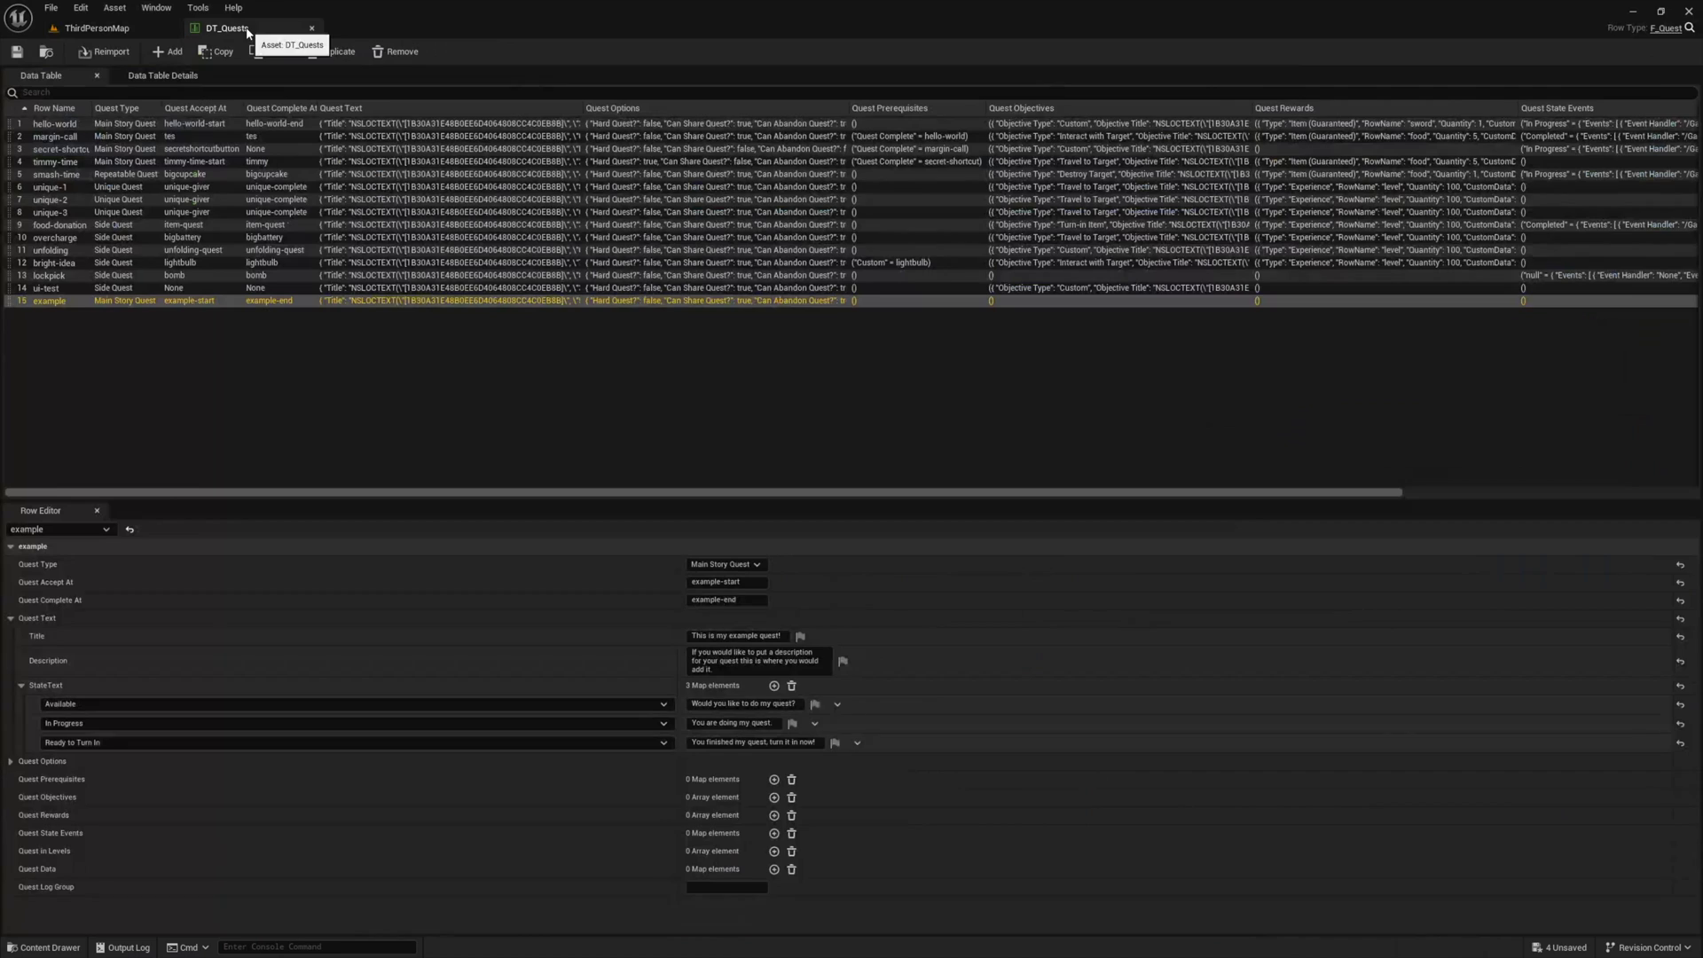
left_click(11, 618)
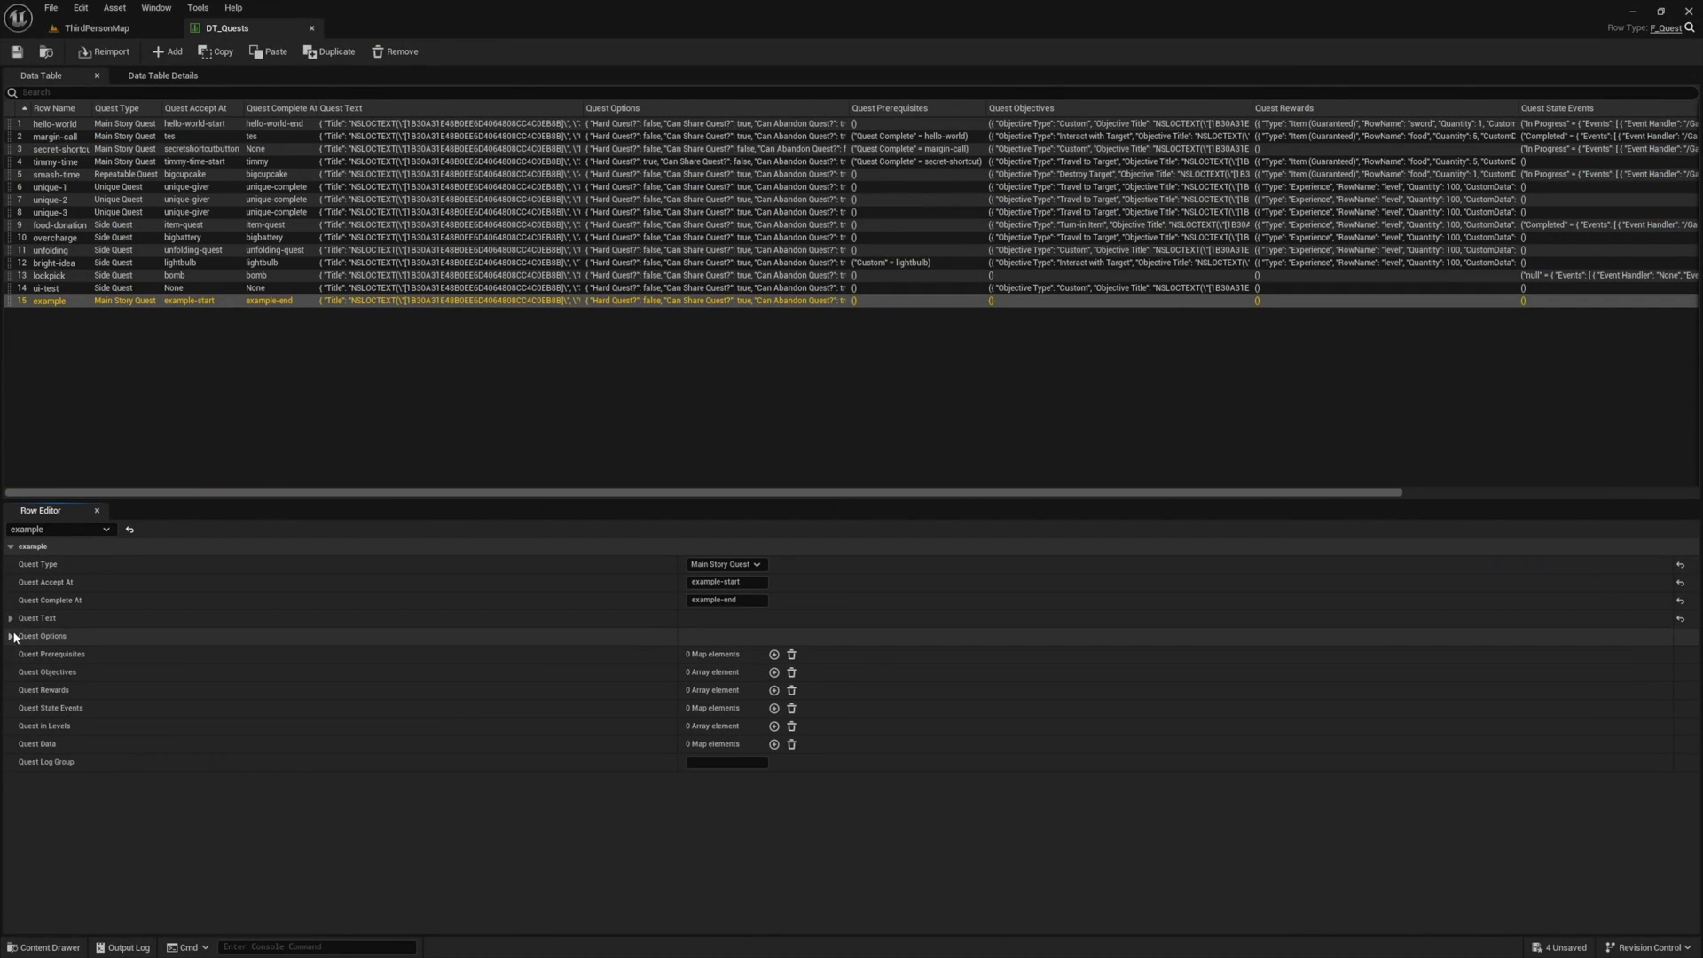
left_click(11, 636)
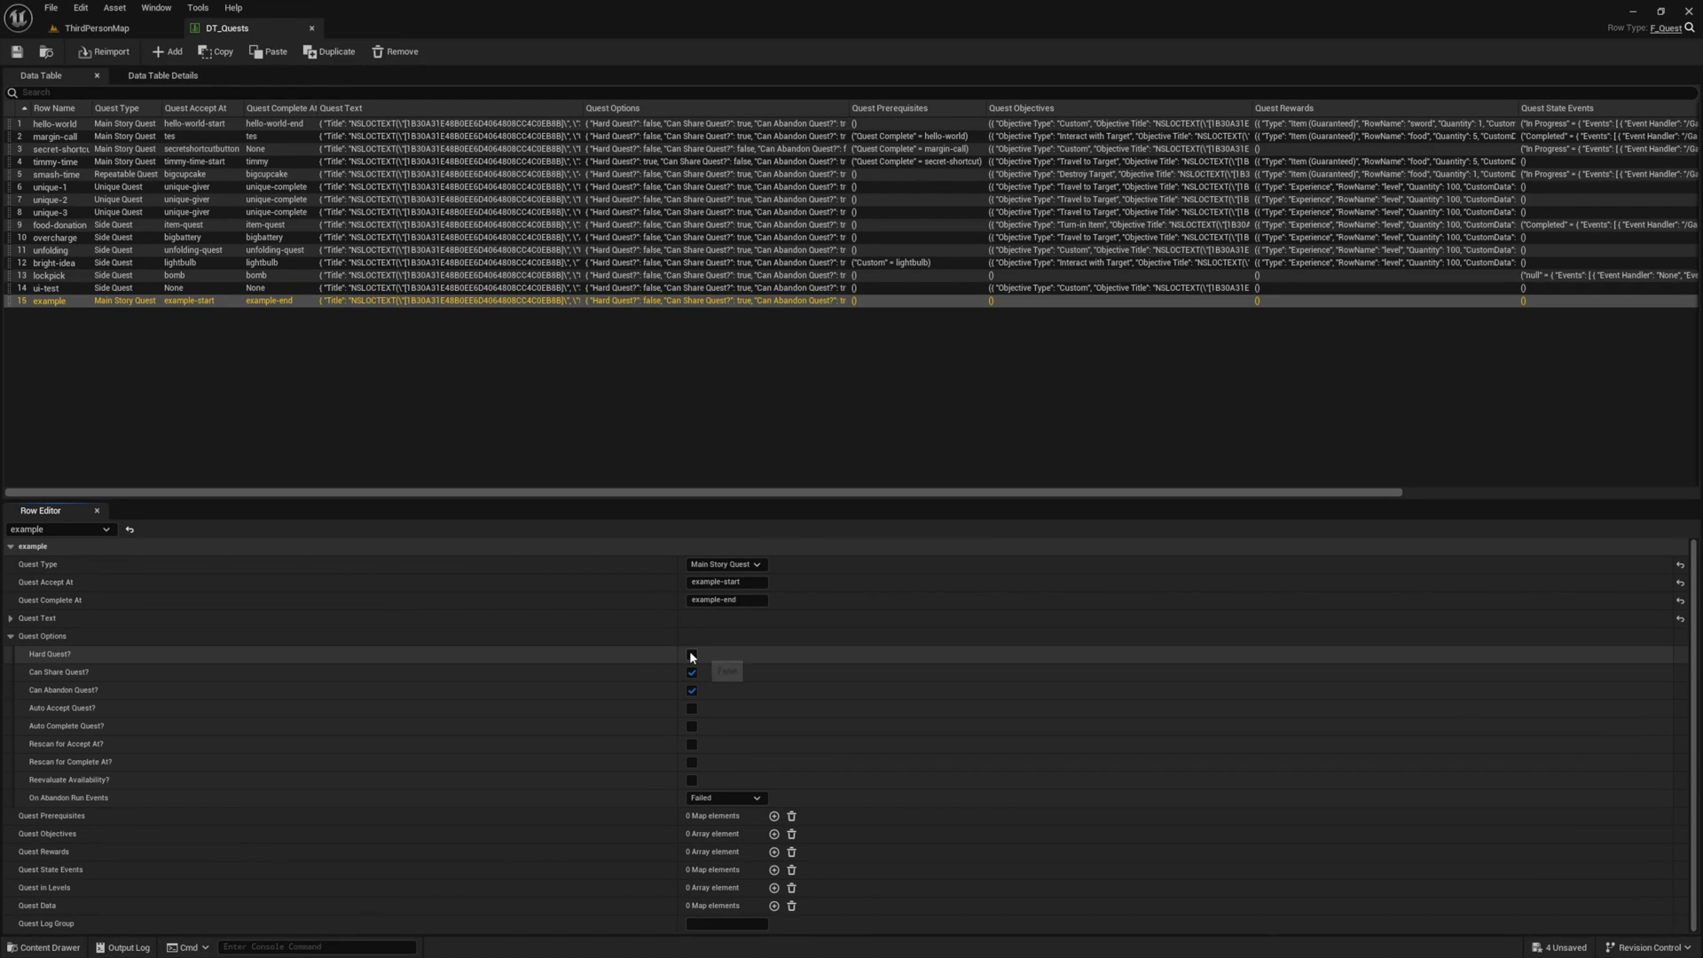
mouse_move(51, 679)
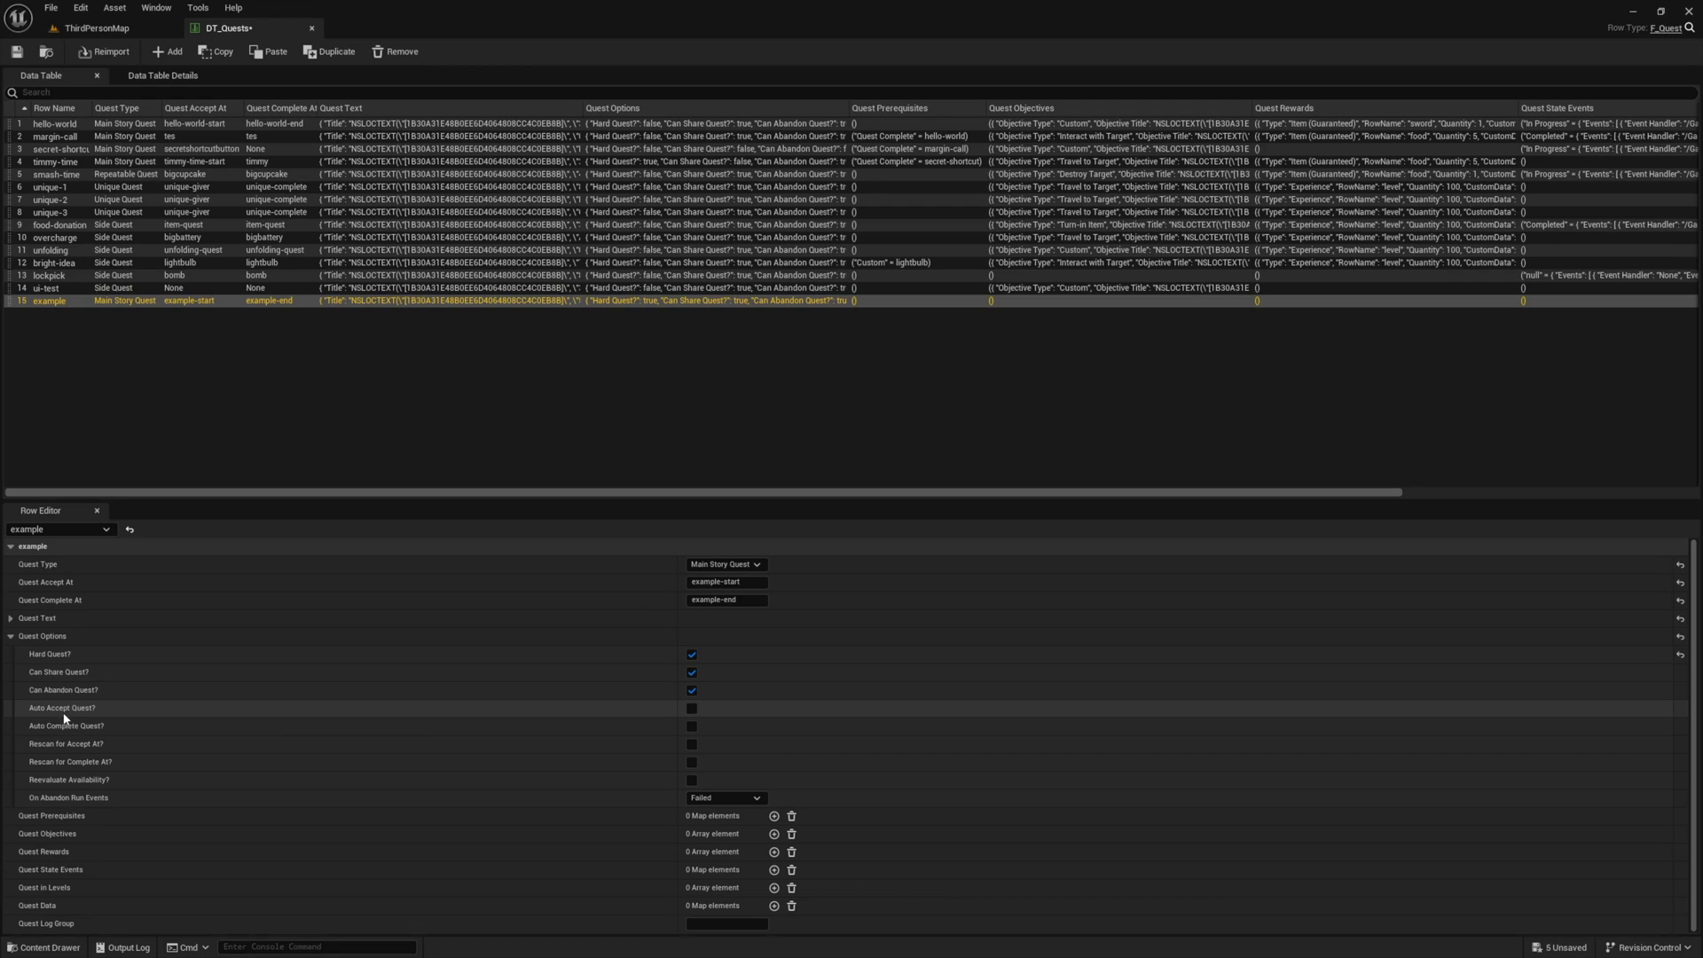
mouse_move(55, 714)
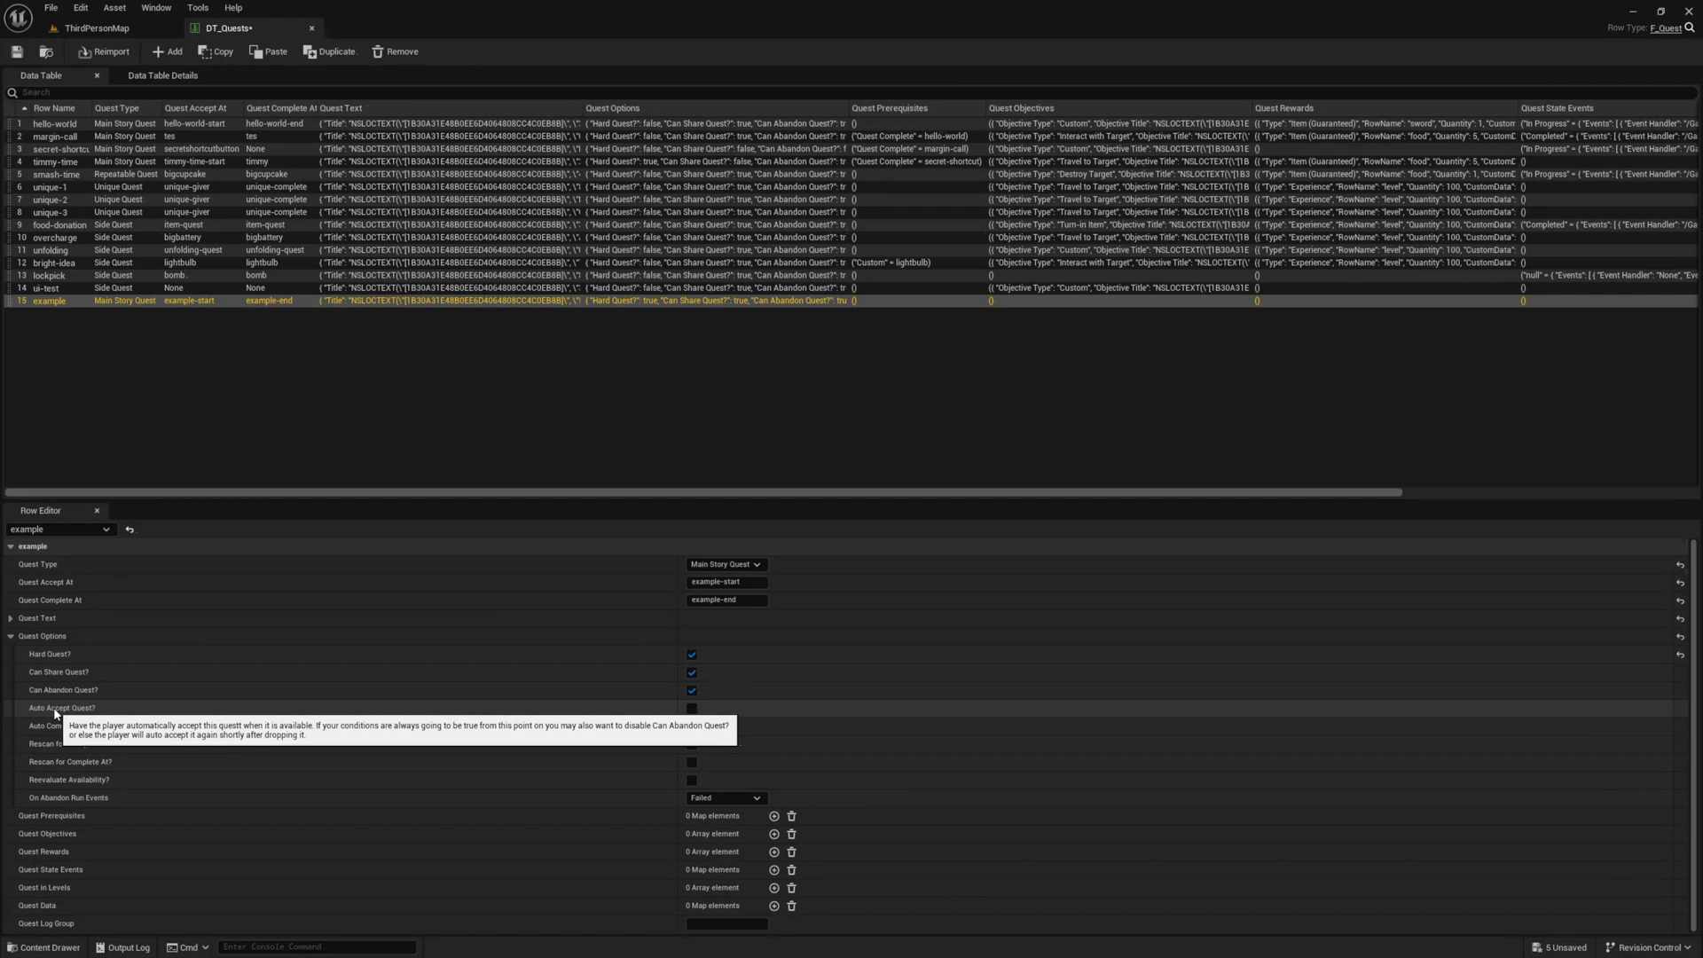
key("ctrl+s")
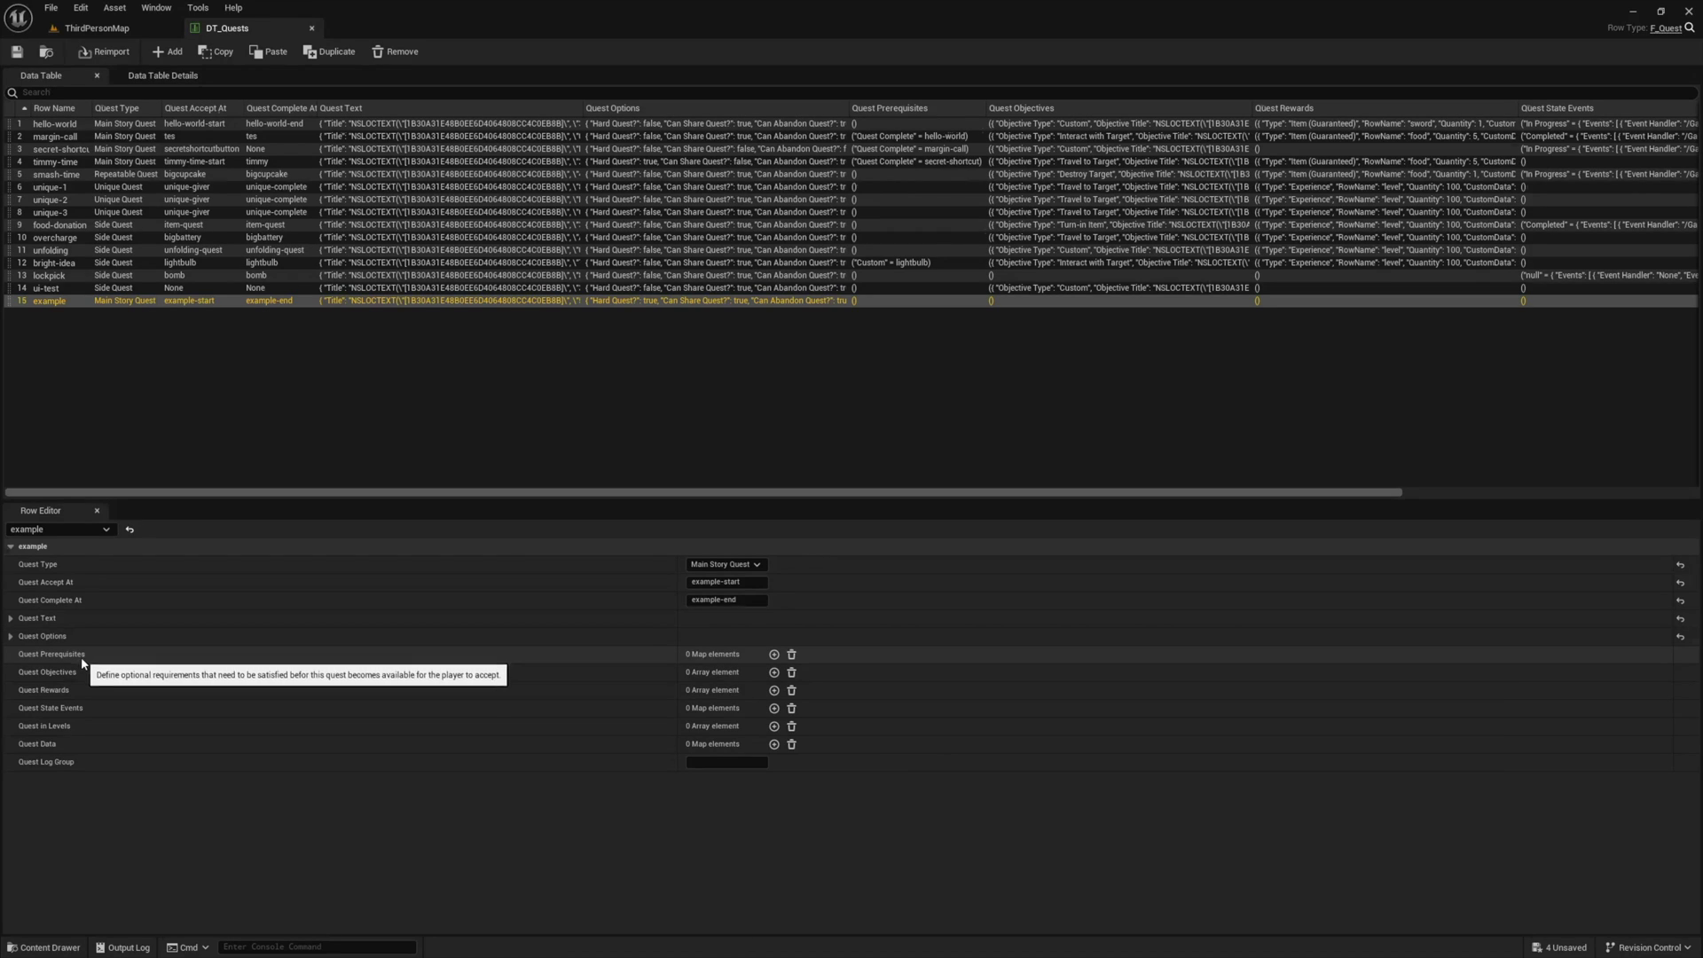
left_click(774, 654)
left_click(407, 674)
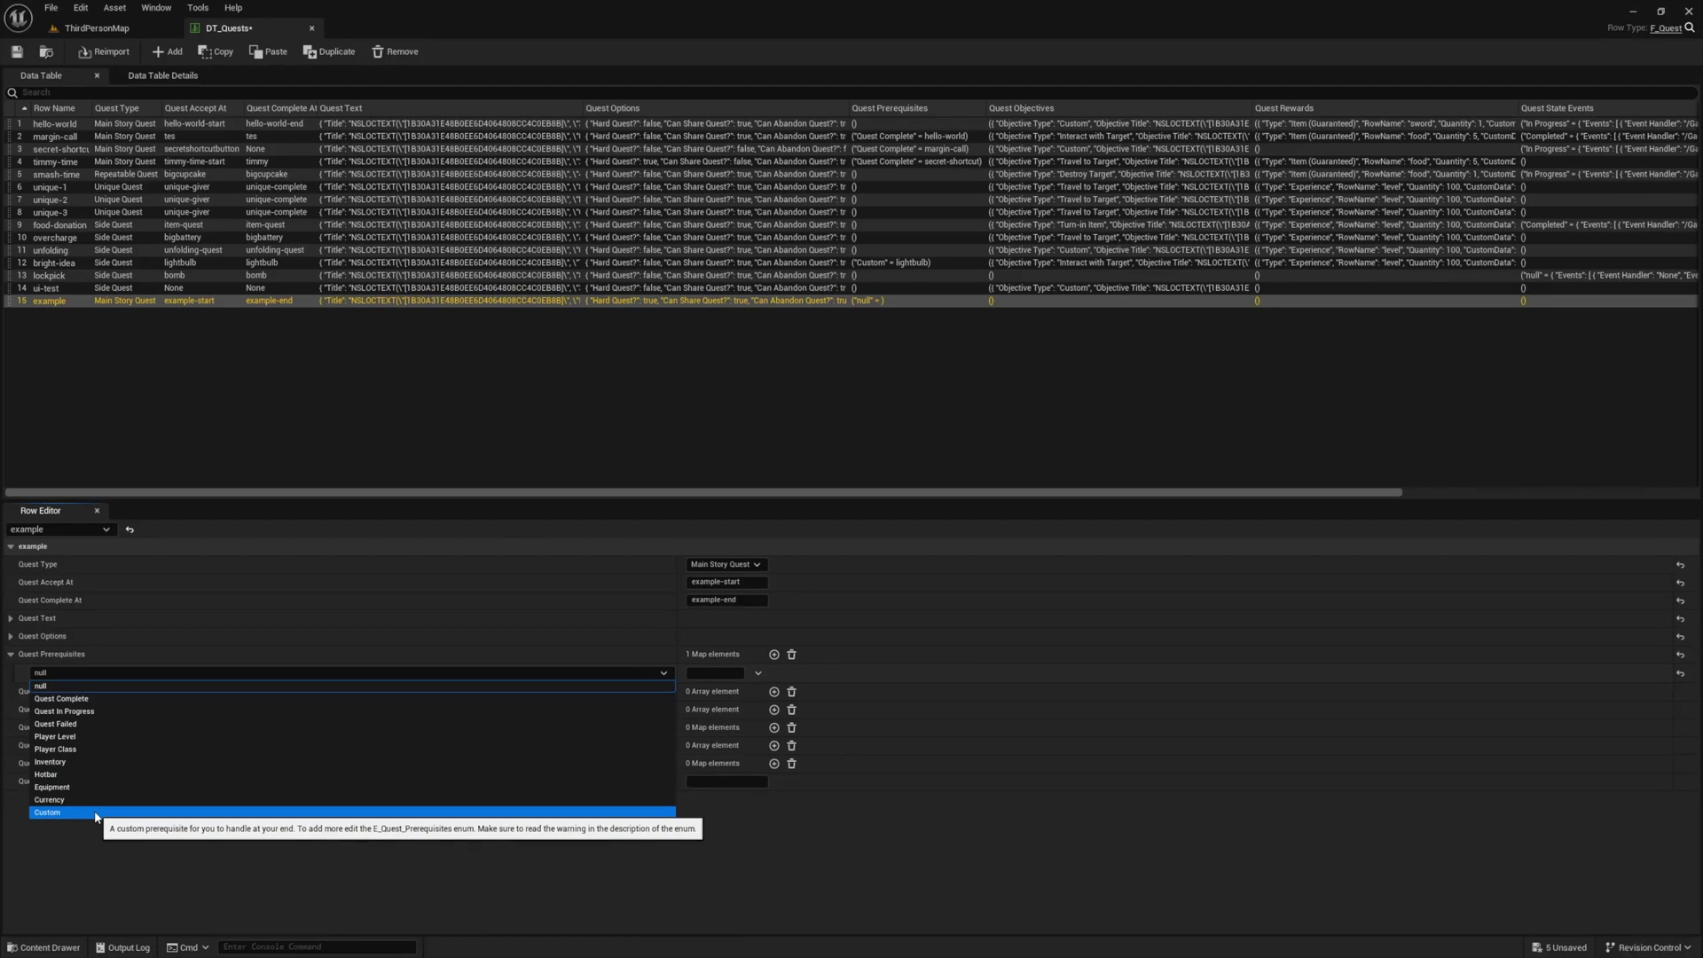
left_click(140, 683)
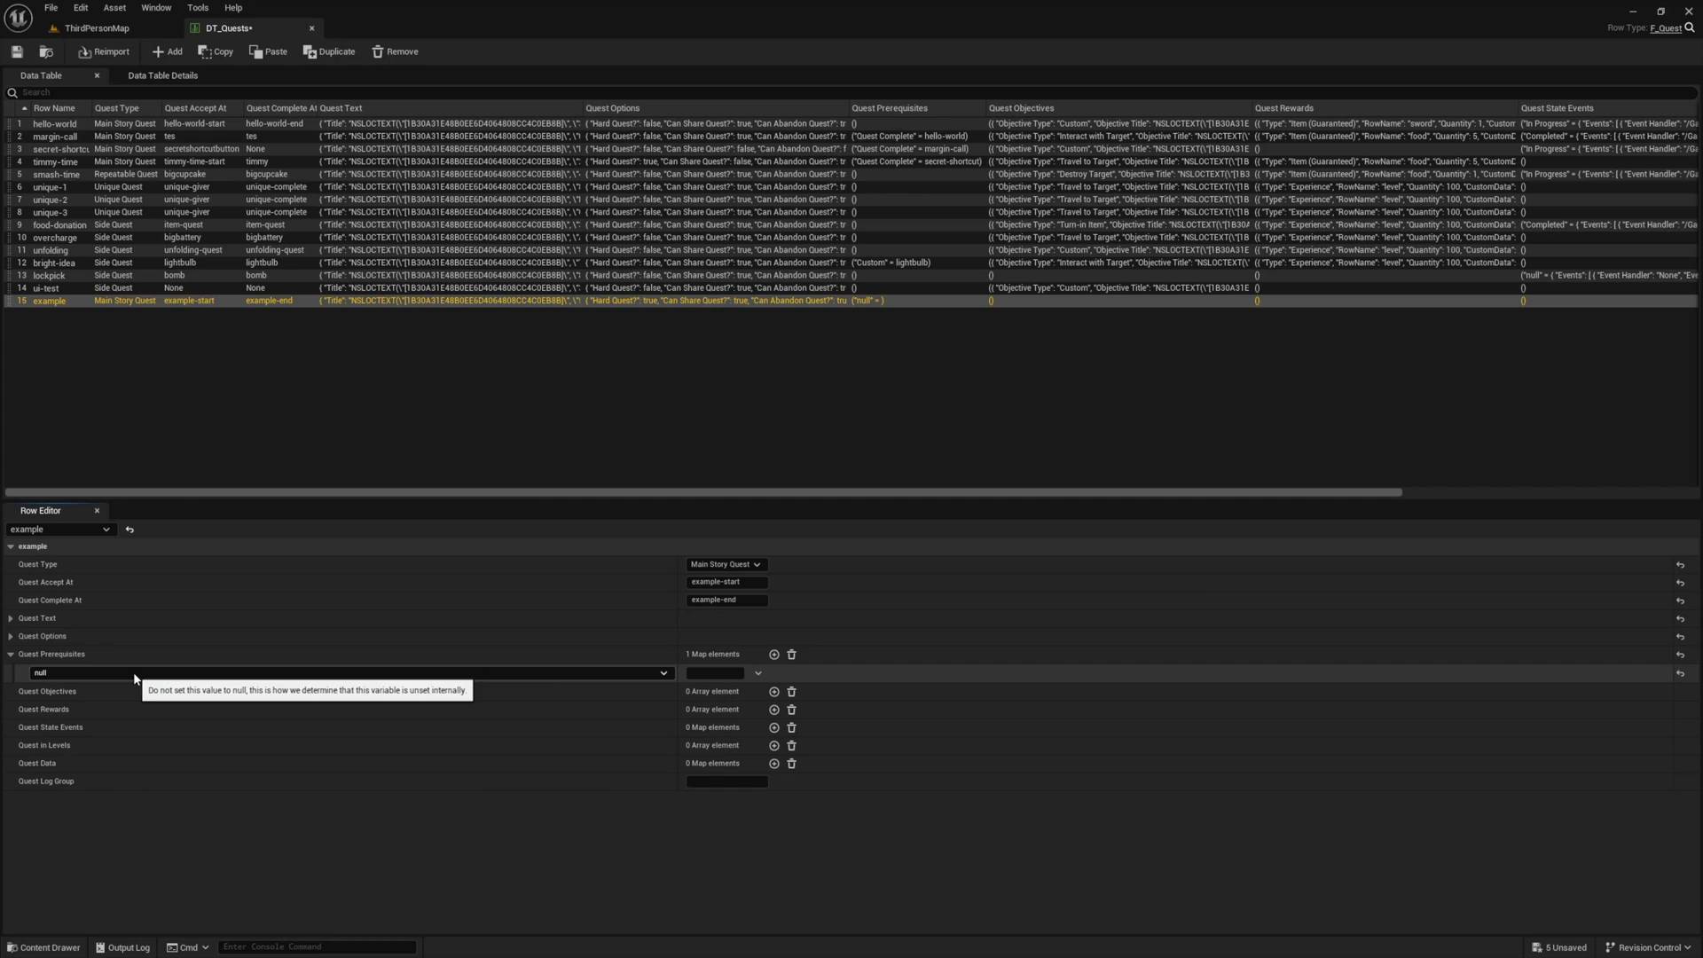
left_click(759, 673)
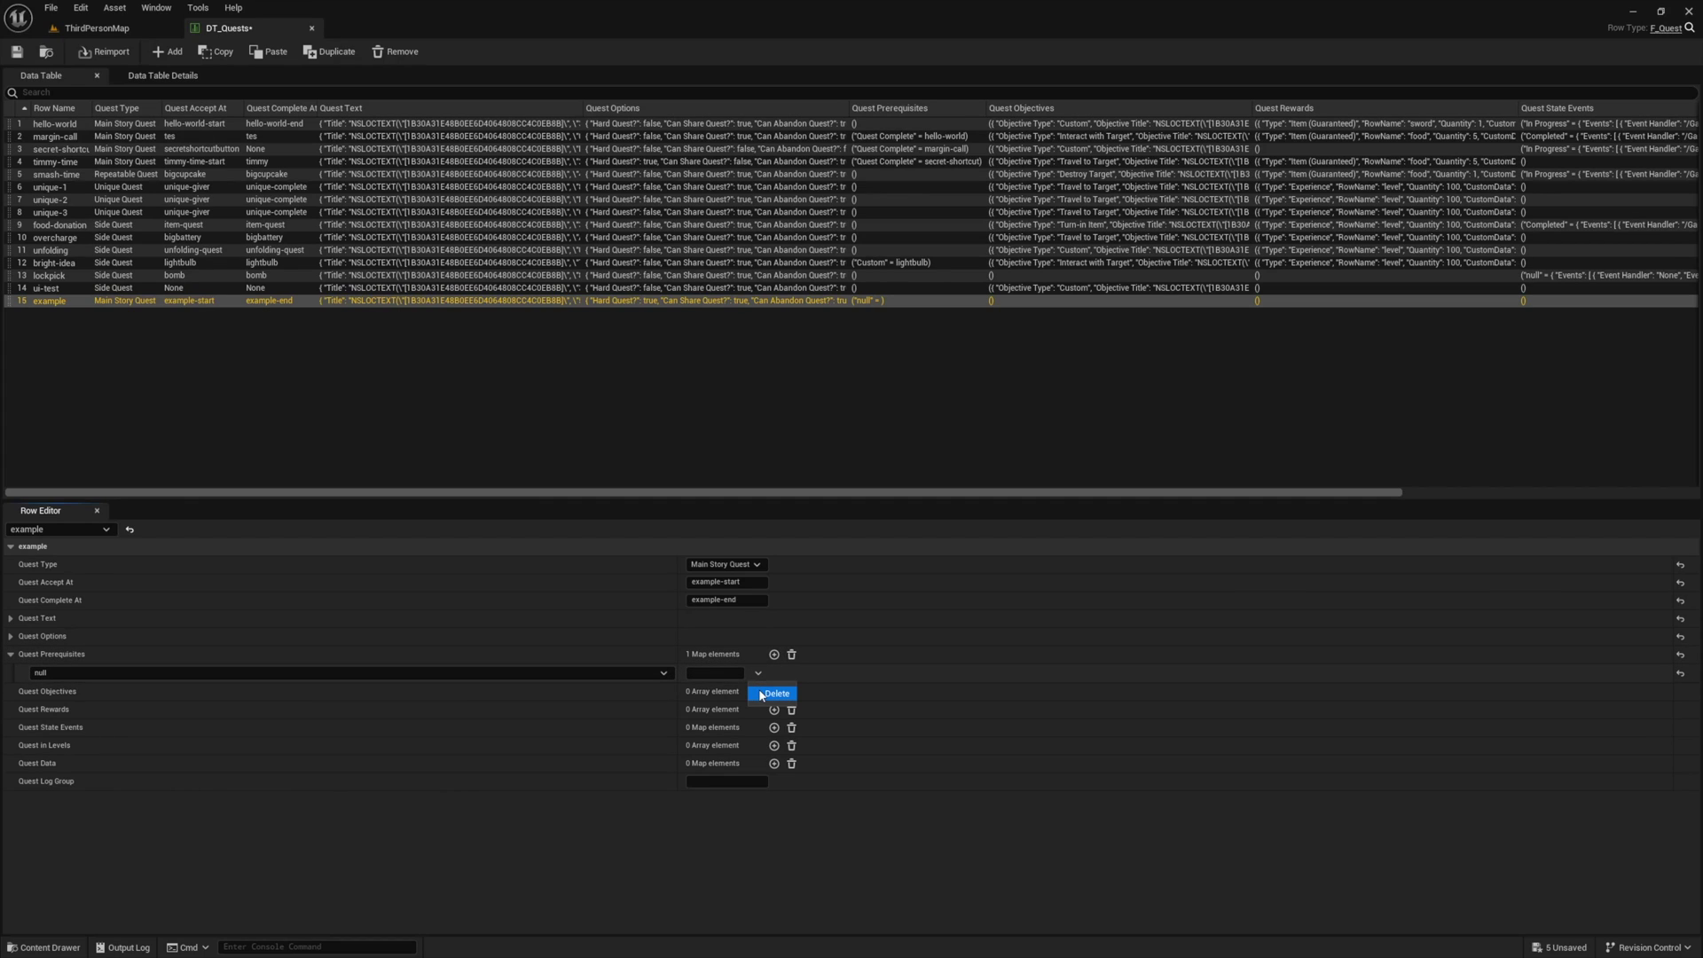
left_click(768, 694)
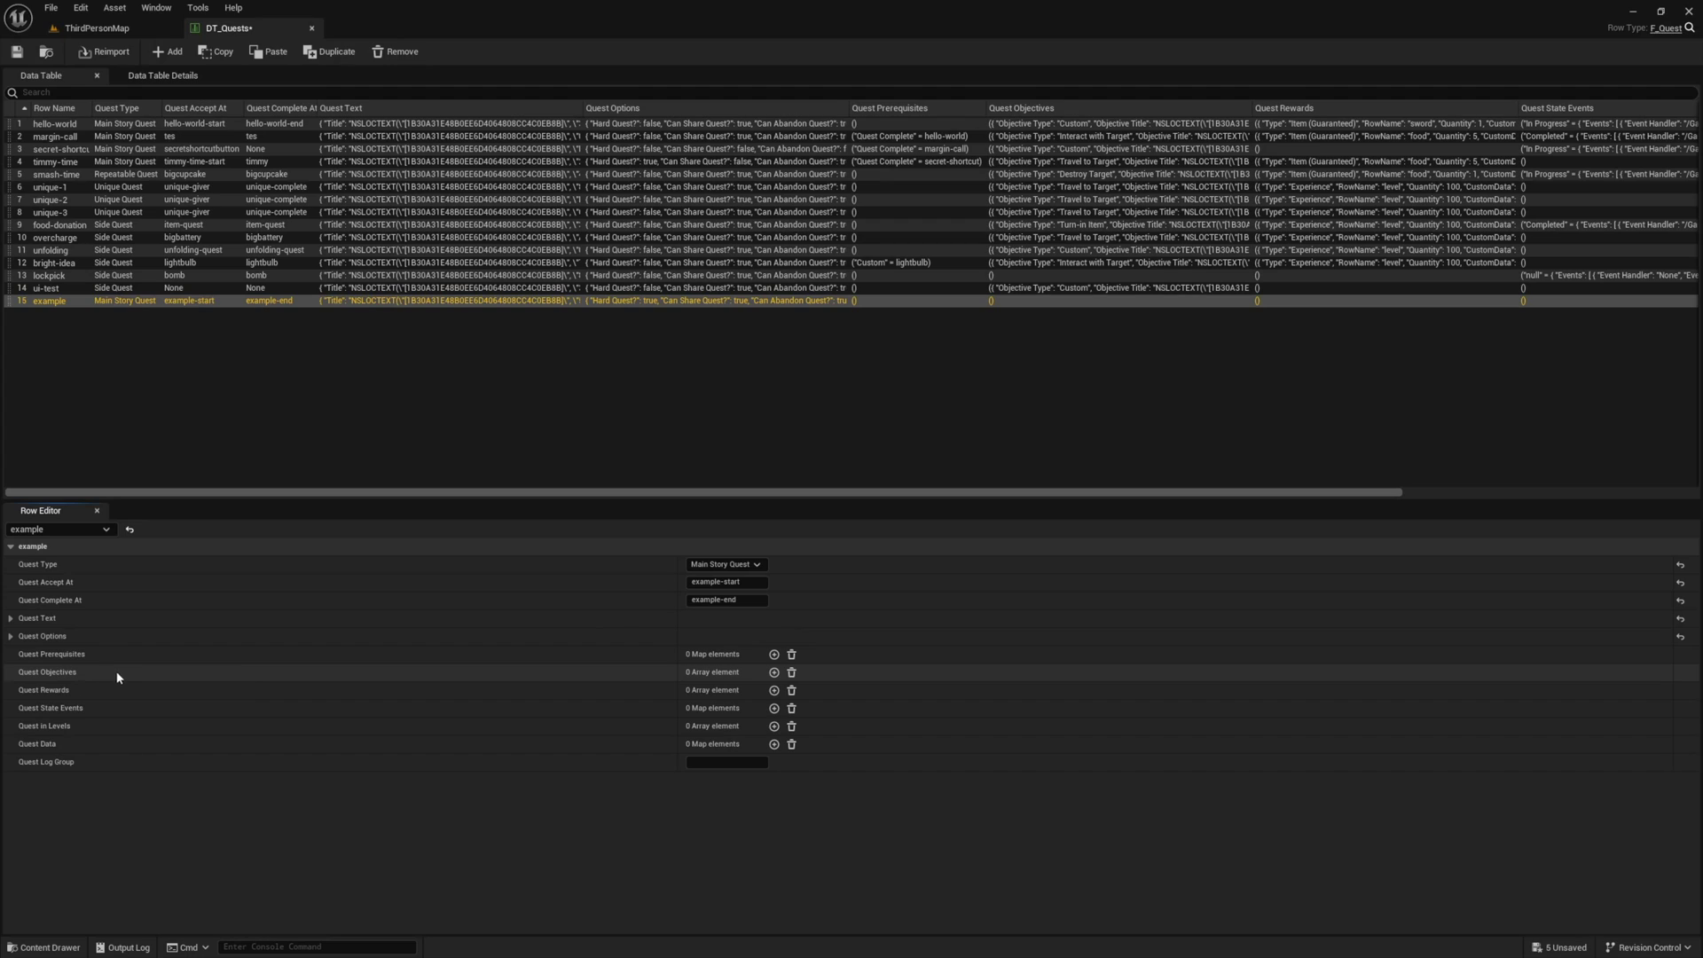
Add an Interact with Target objective 'Interact with boxes.' with a Tag target data entry.
left_click(773, 672)
left_click(22, 691)
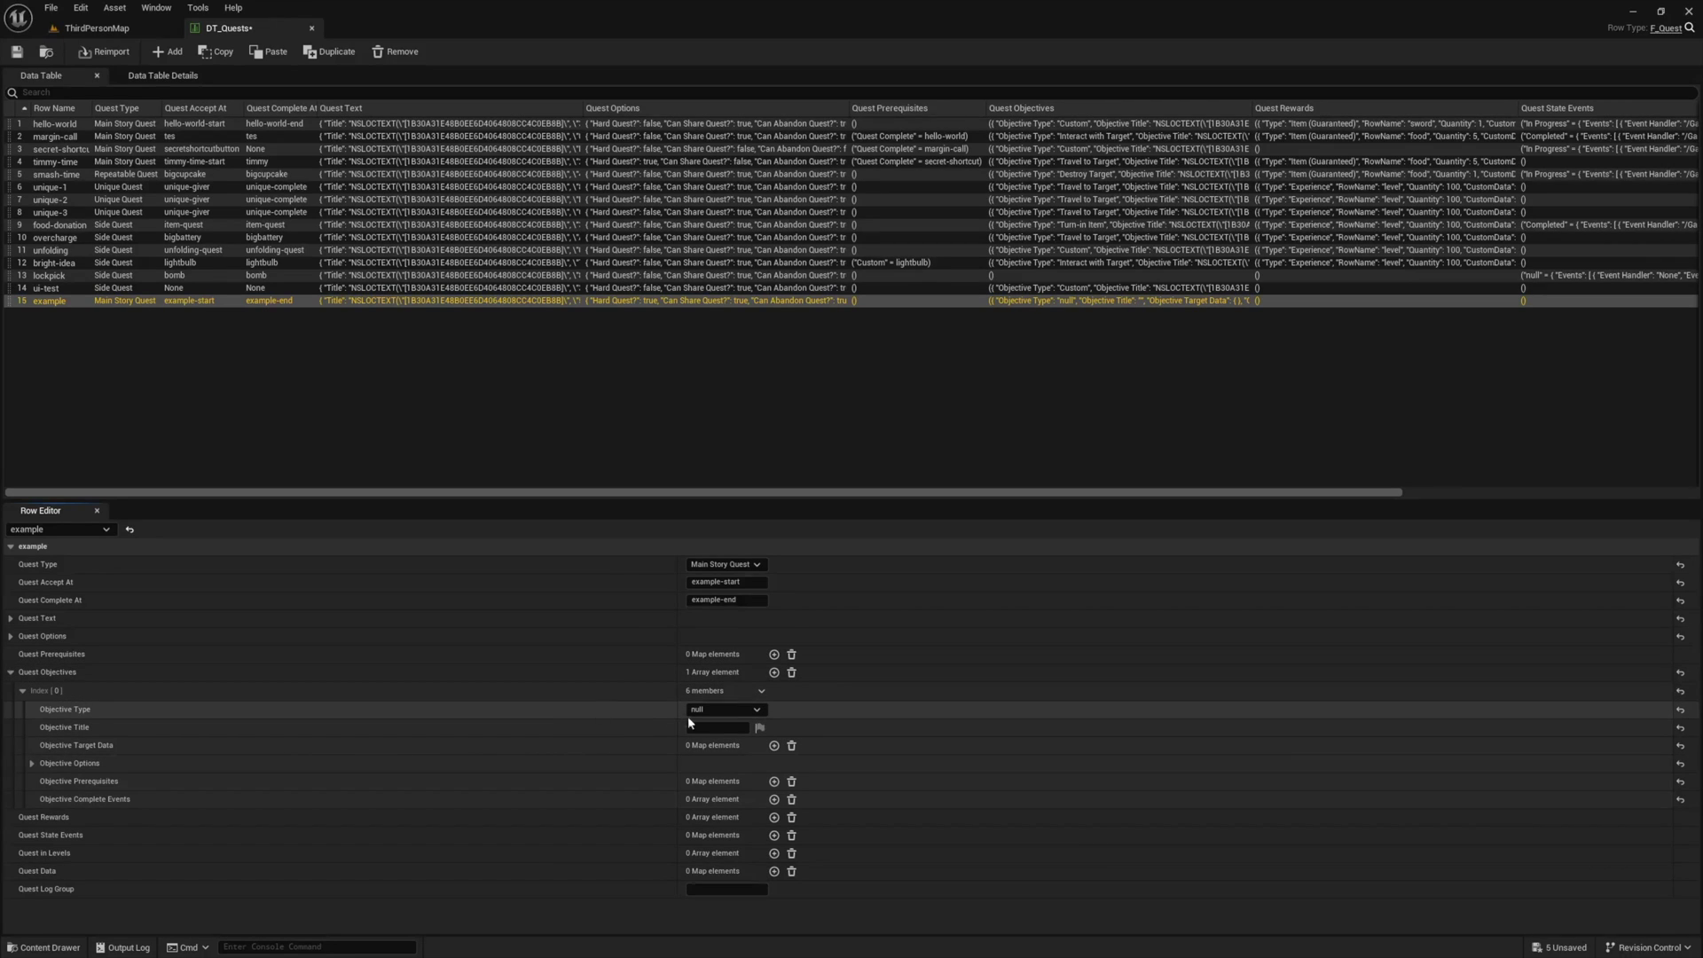
left_click(752, 711)
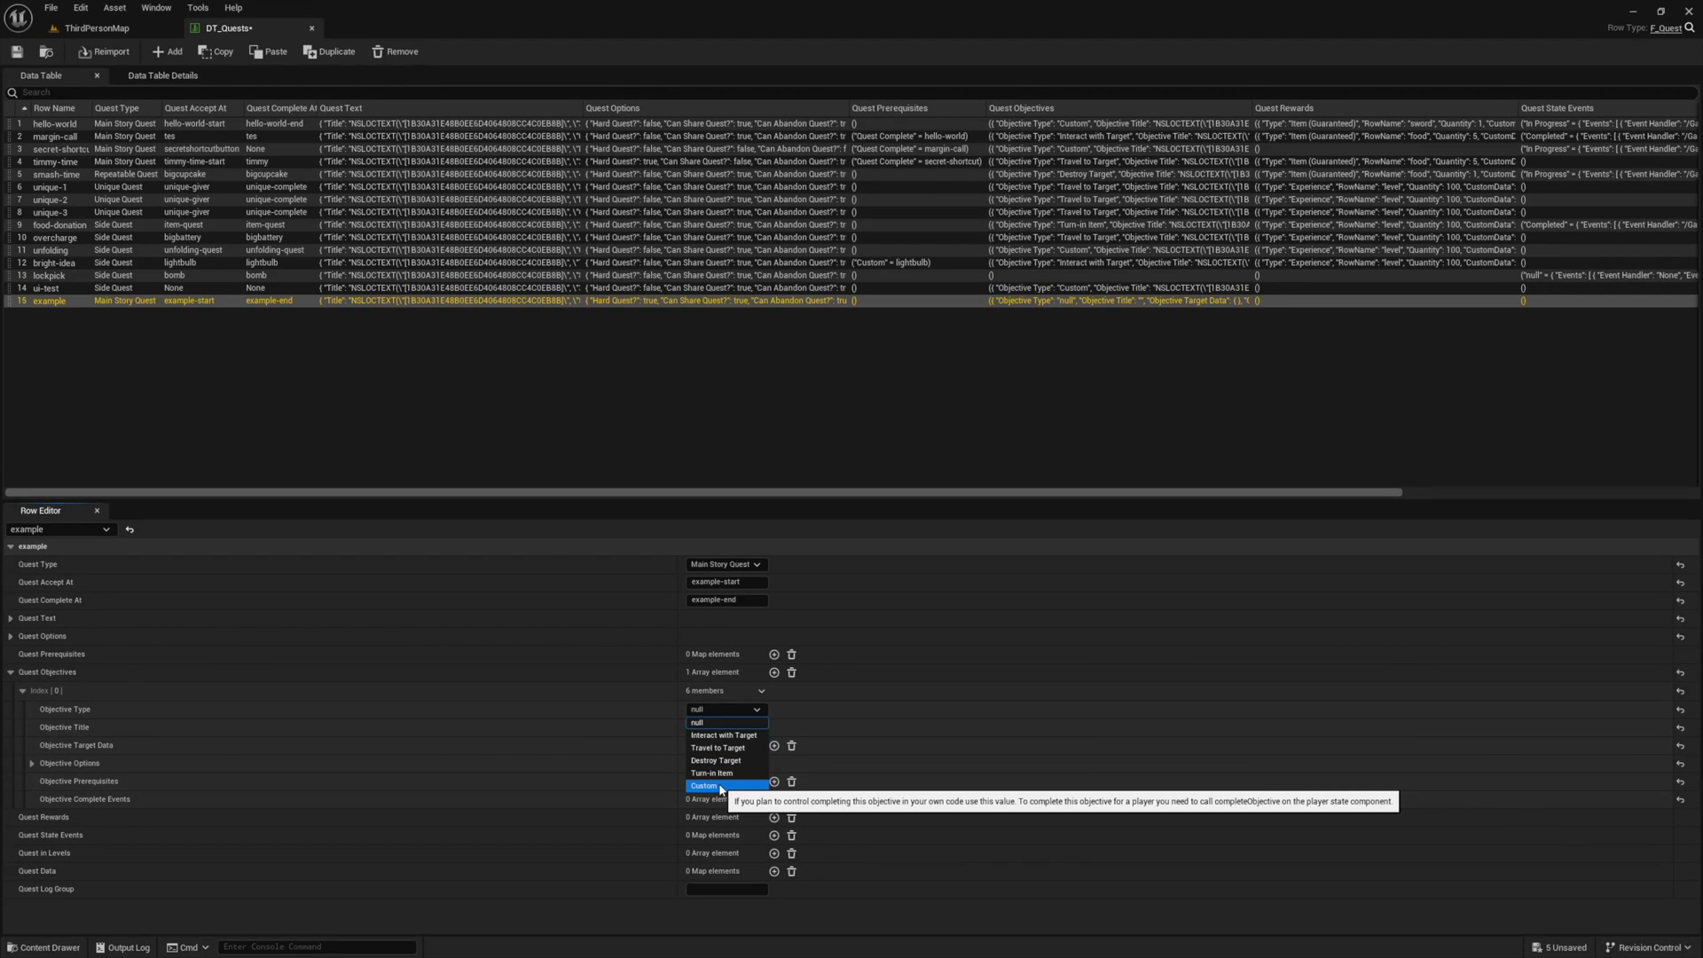
left_click(729, 737)
left_click(726, 727)
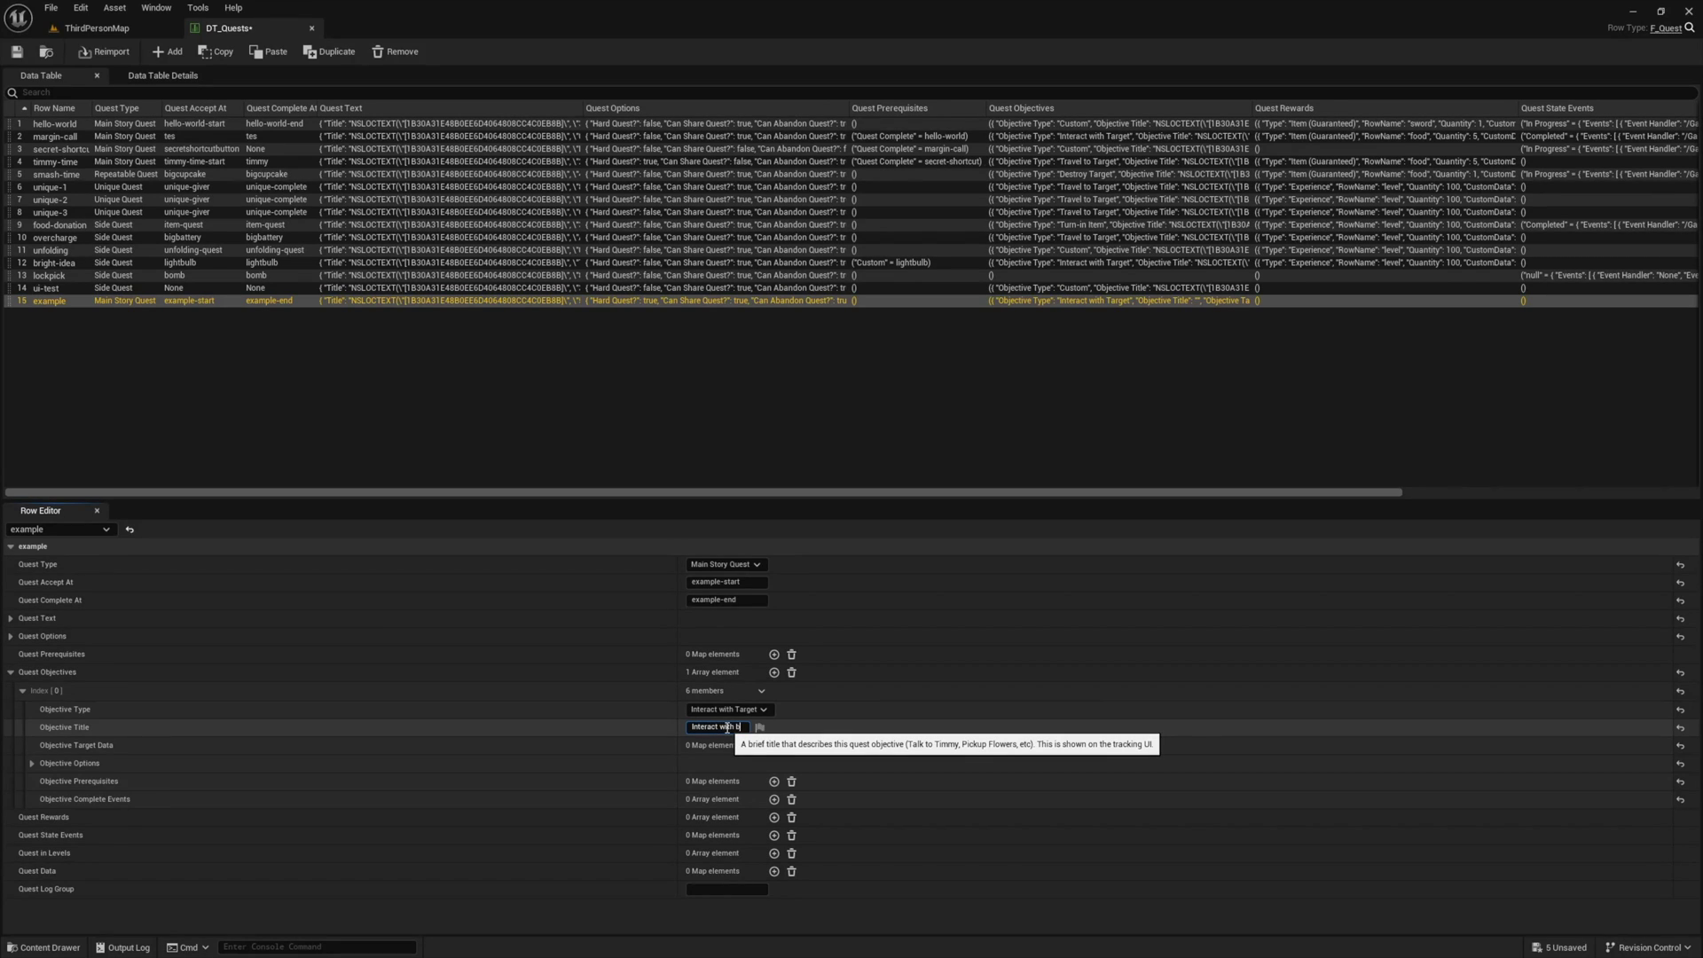
type("Interact with boxes.")
key("Return")
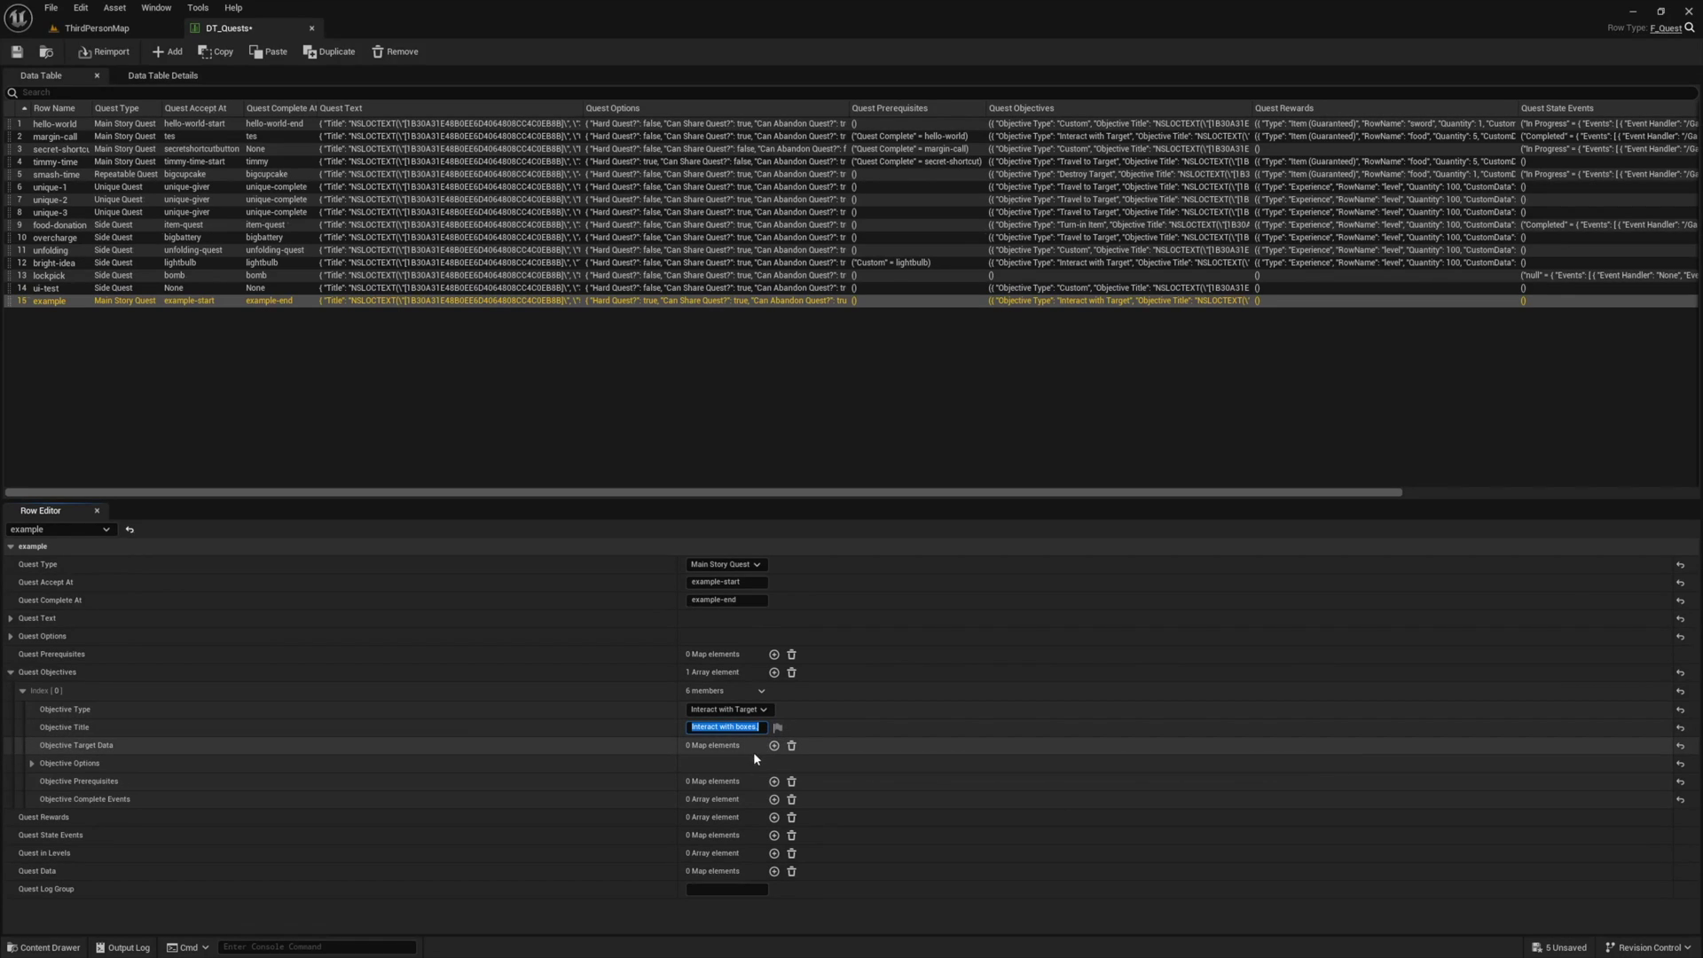
left_click(774, 746)
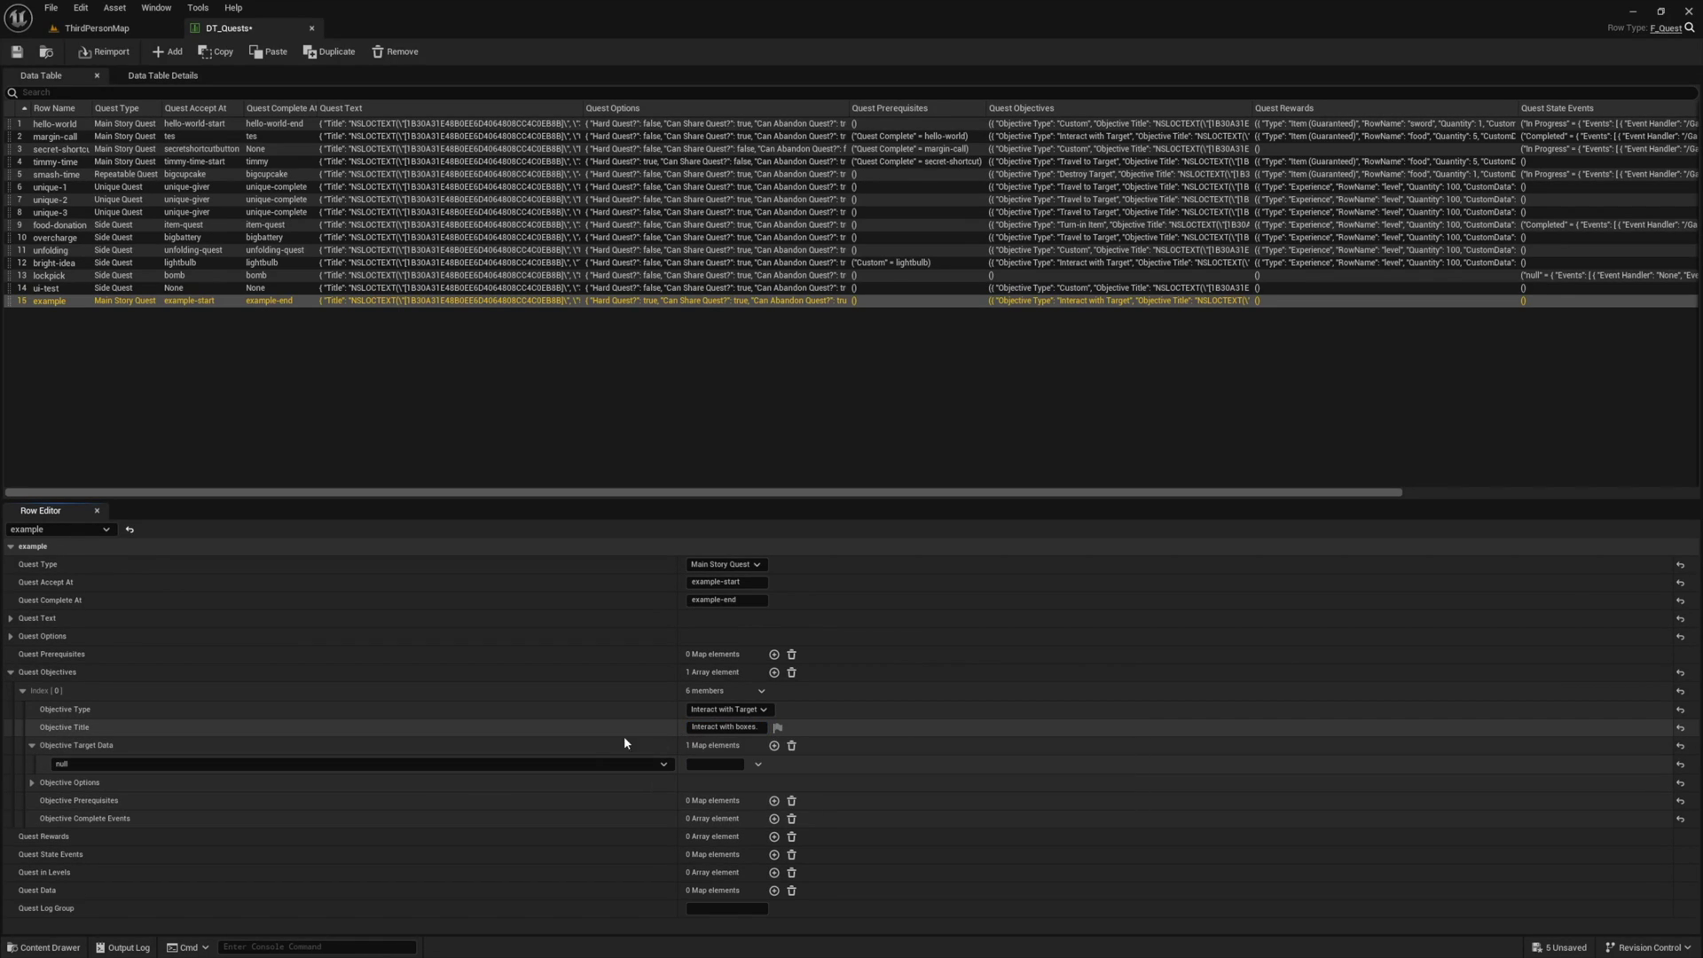
left_click(535, 763)
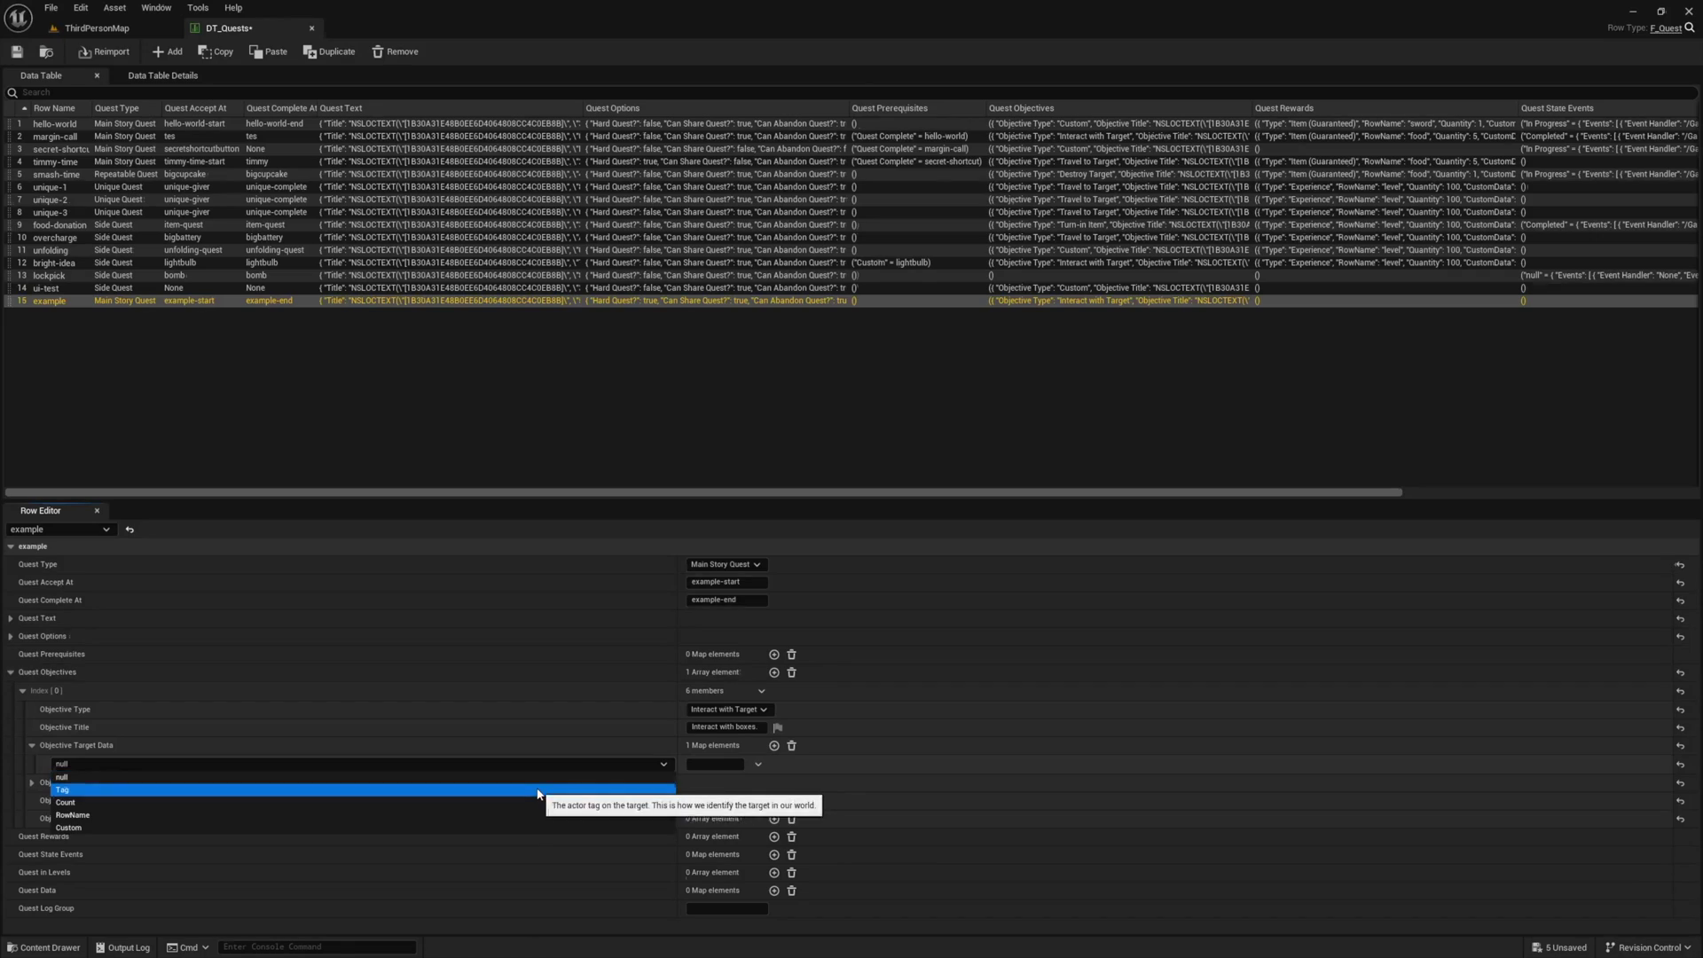
left_click(536, 790)
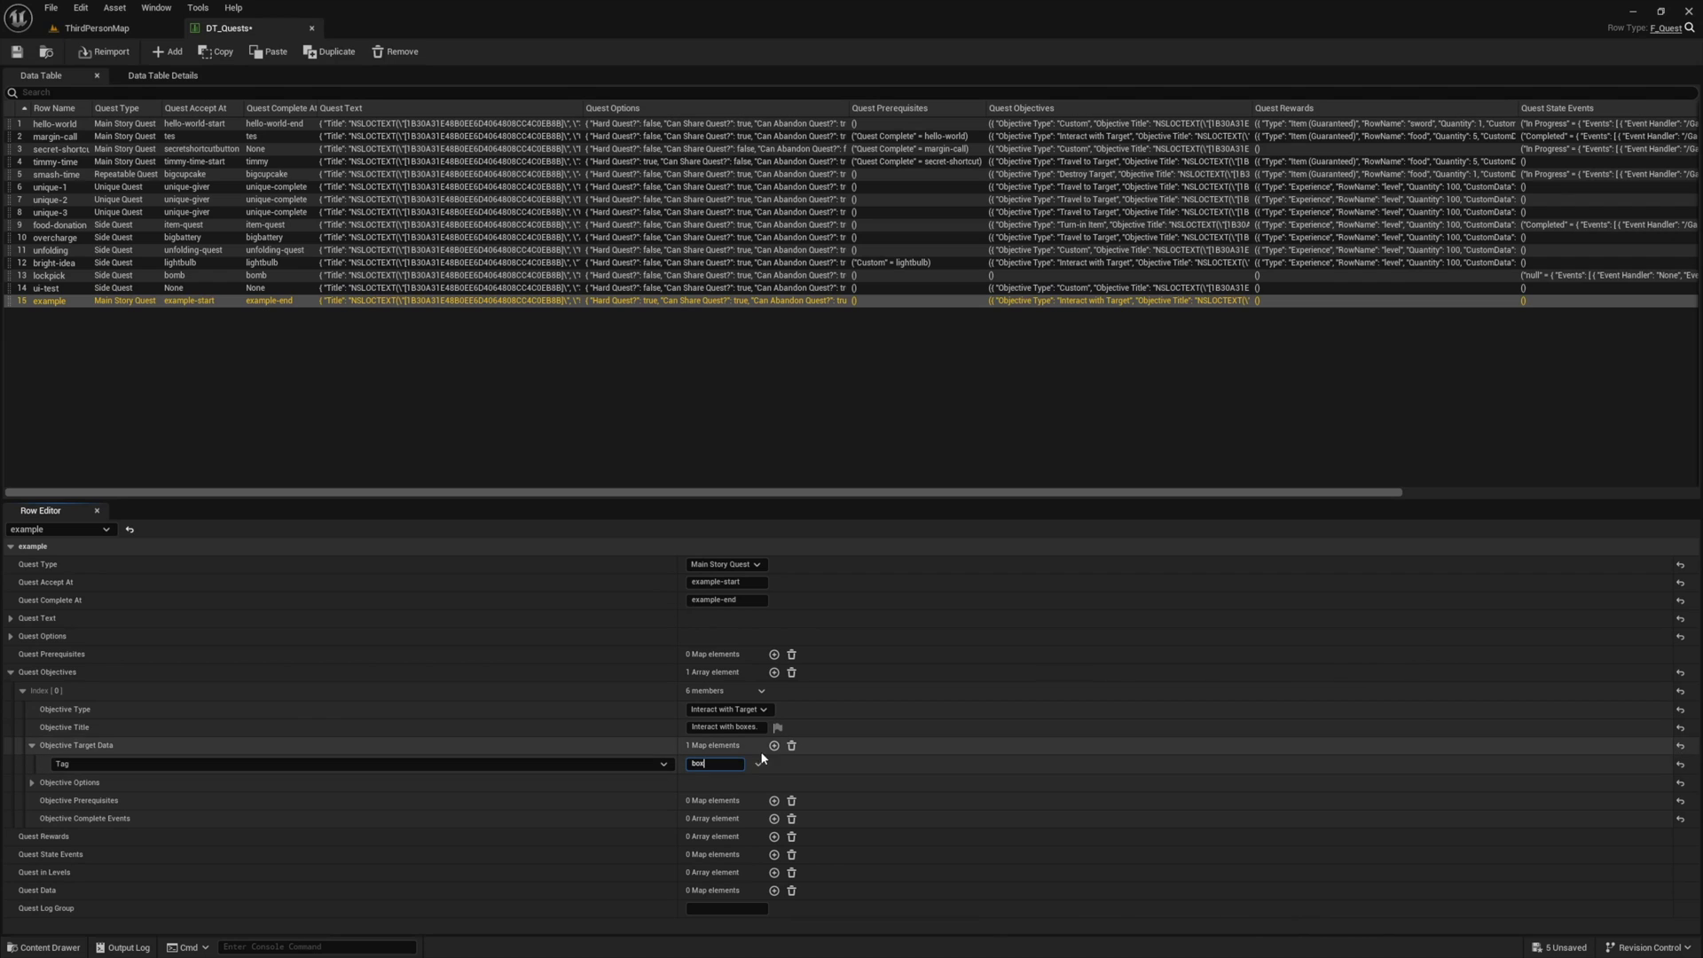
Select the three blue chamfer cubes in ThirdPersonMap and add an actor tag element for box.
left_click(108, 31)
right_click_drag(462, 310, 763, 257)
left_click(599, 454)
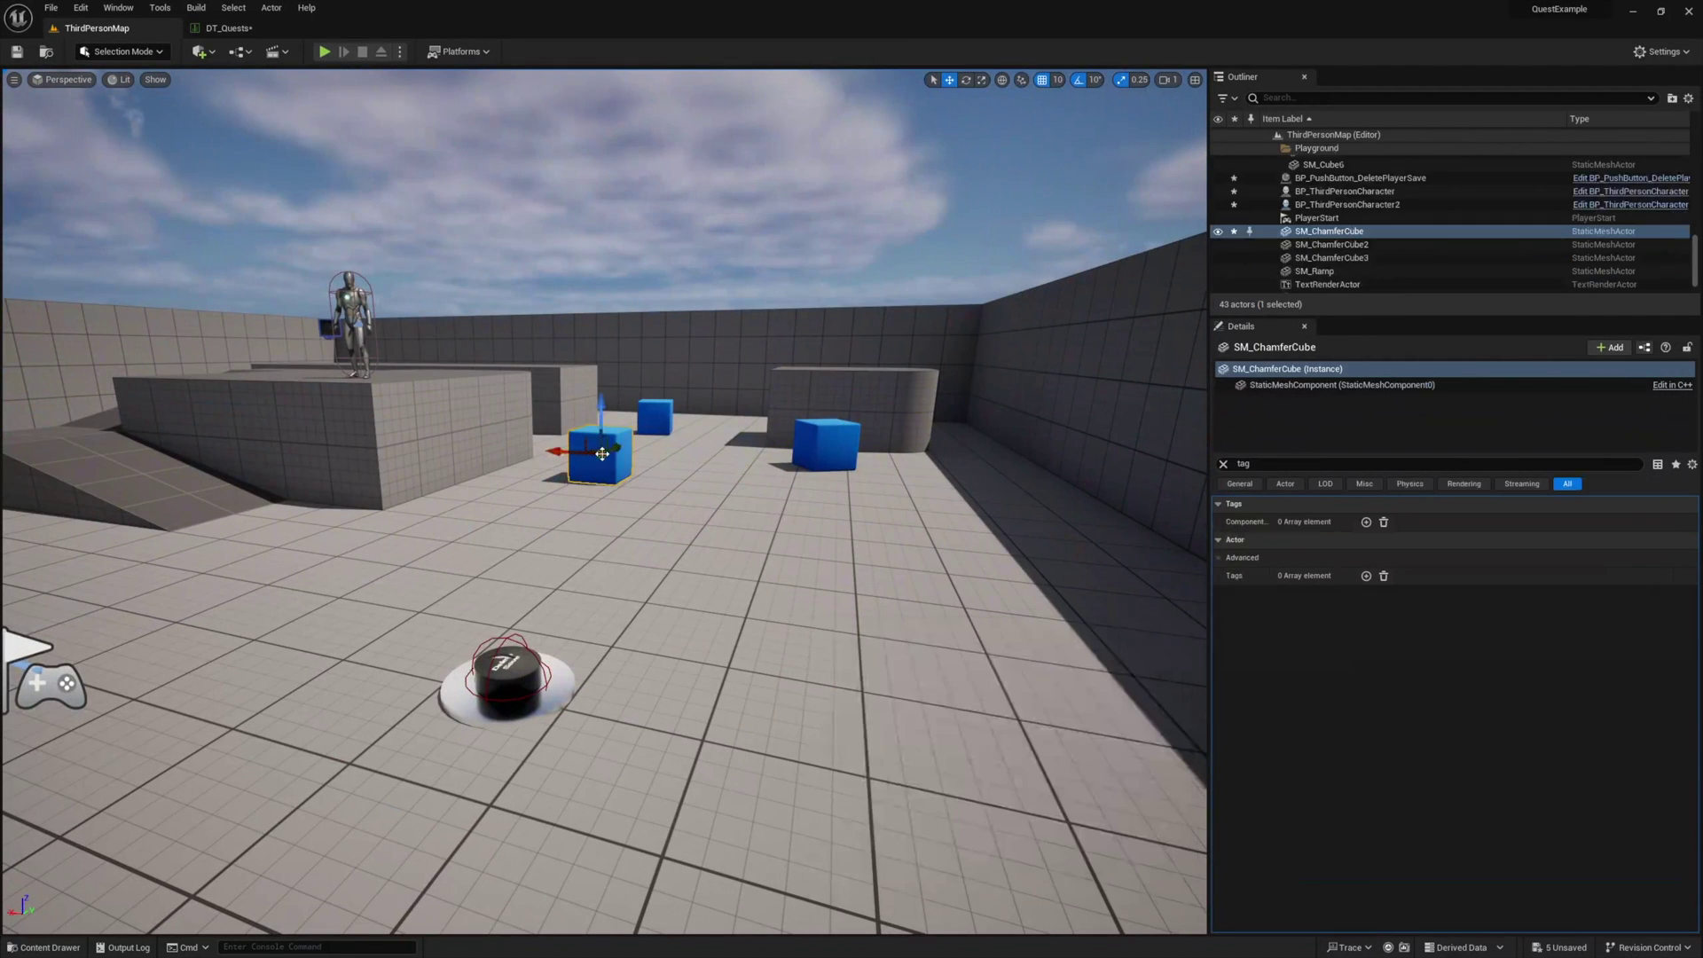
left_click(655, 417, "ctrl")
left_click(825, 444, "ctrl")
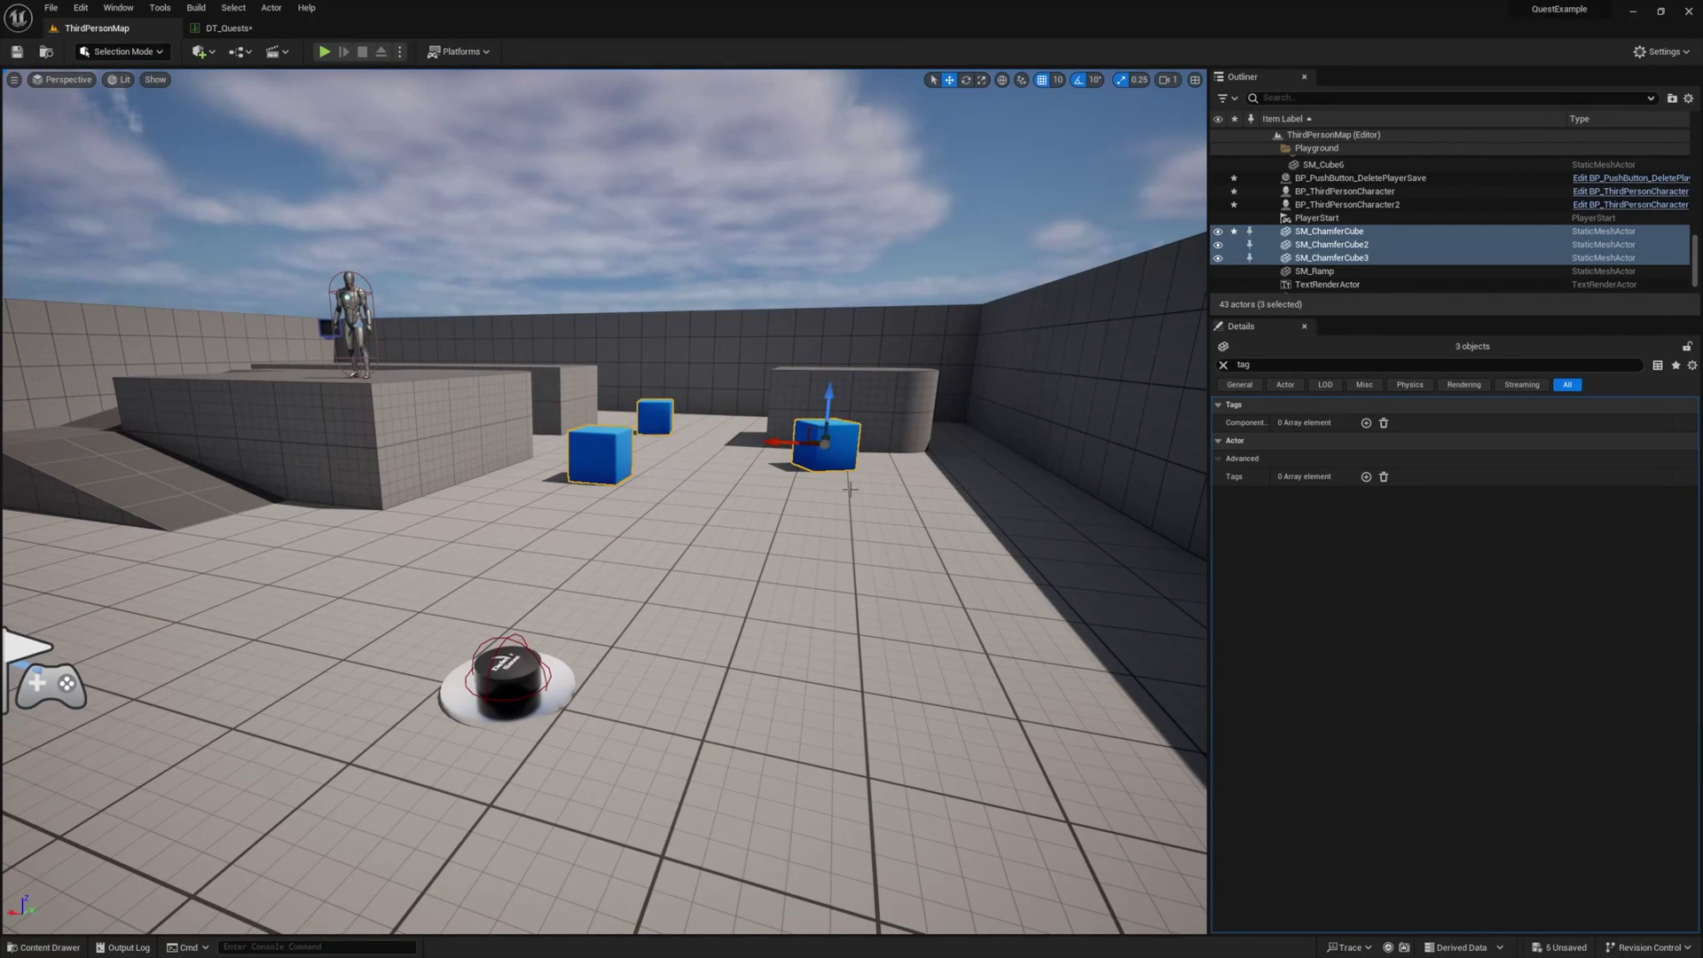
left_click(1366, 477)
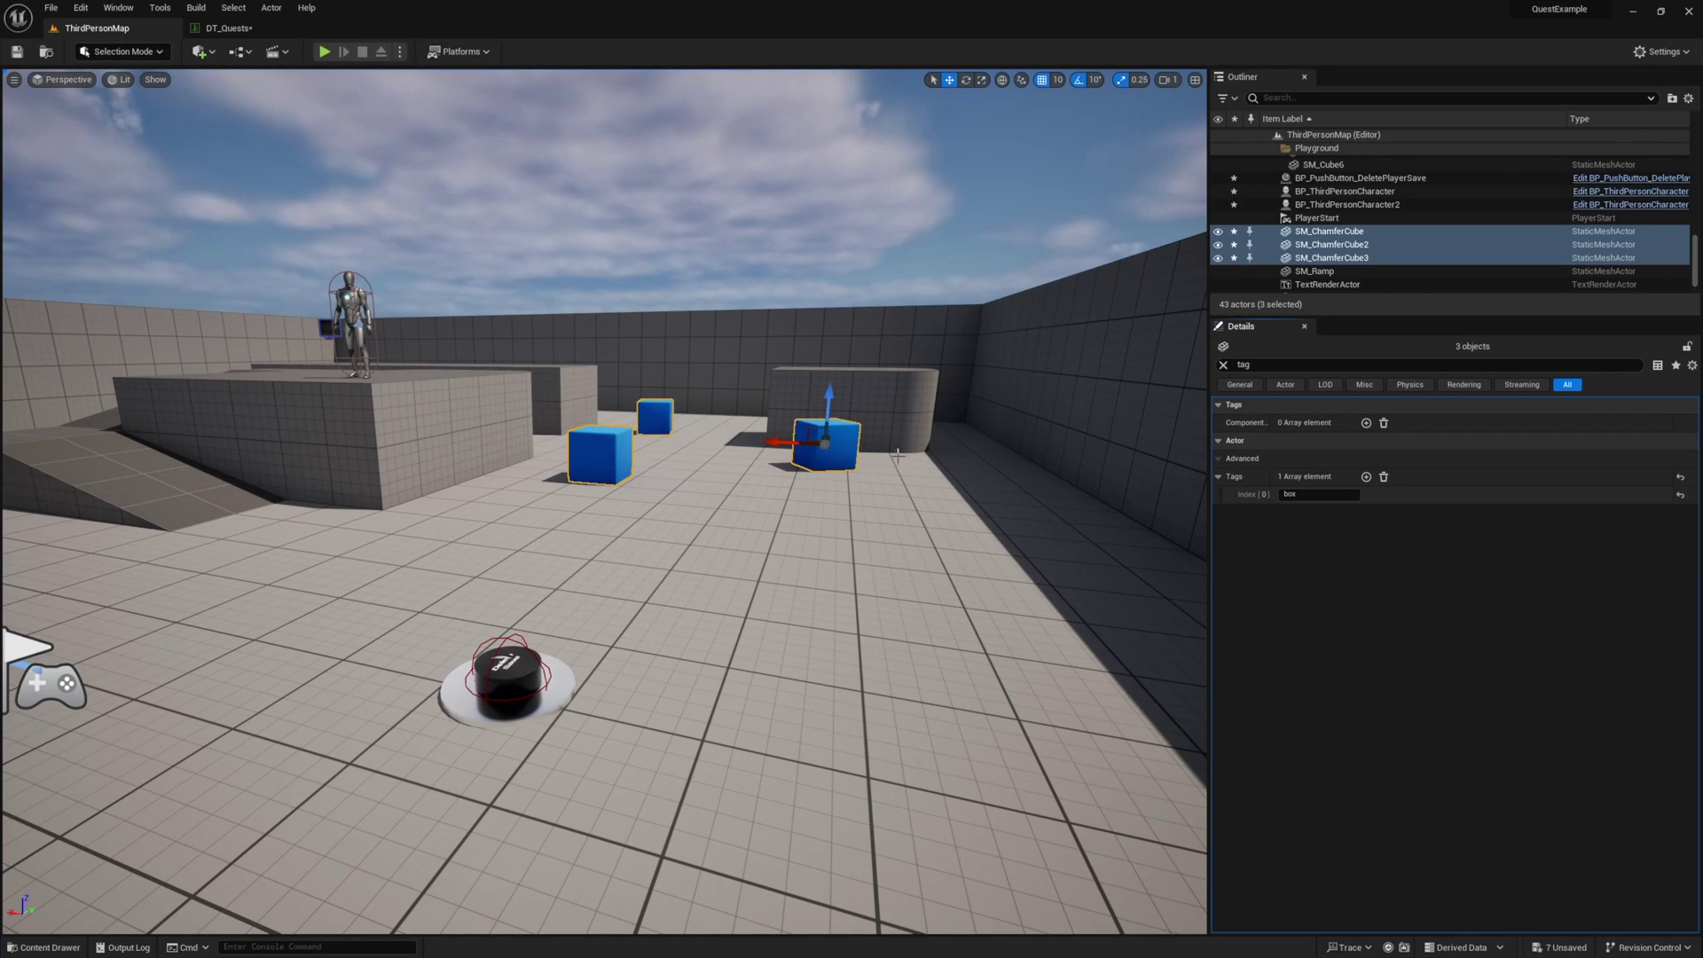
left_click(233, 35)
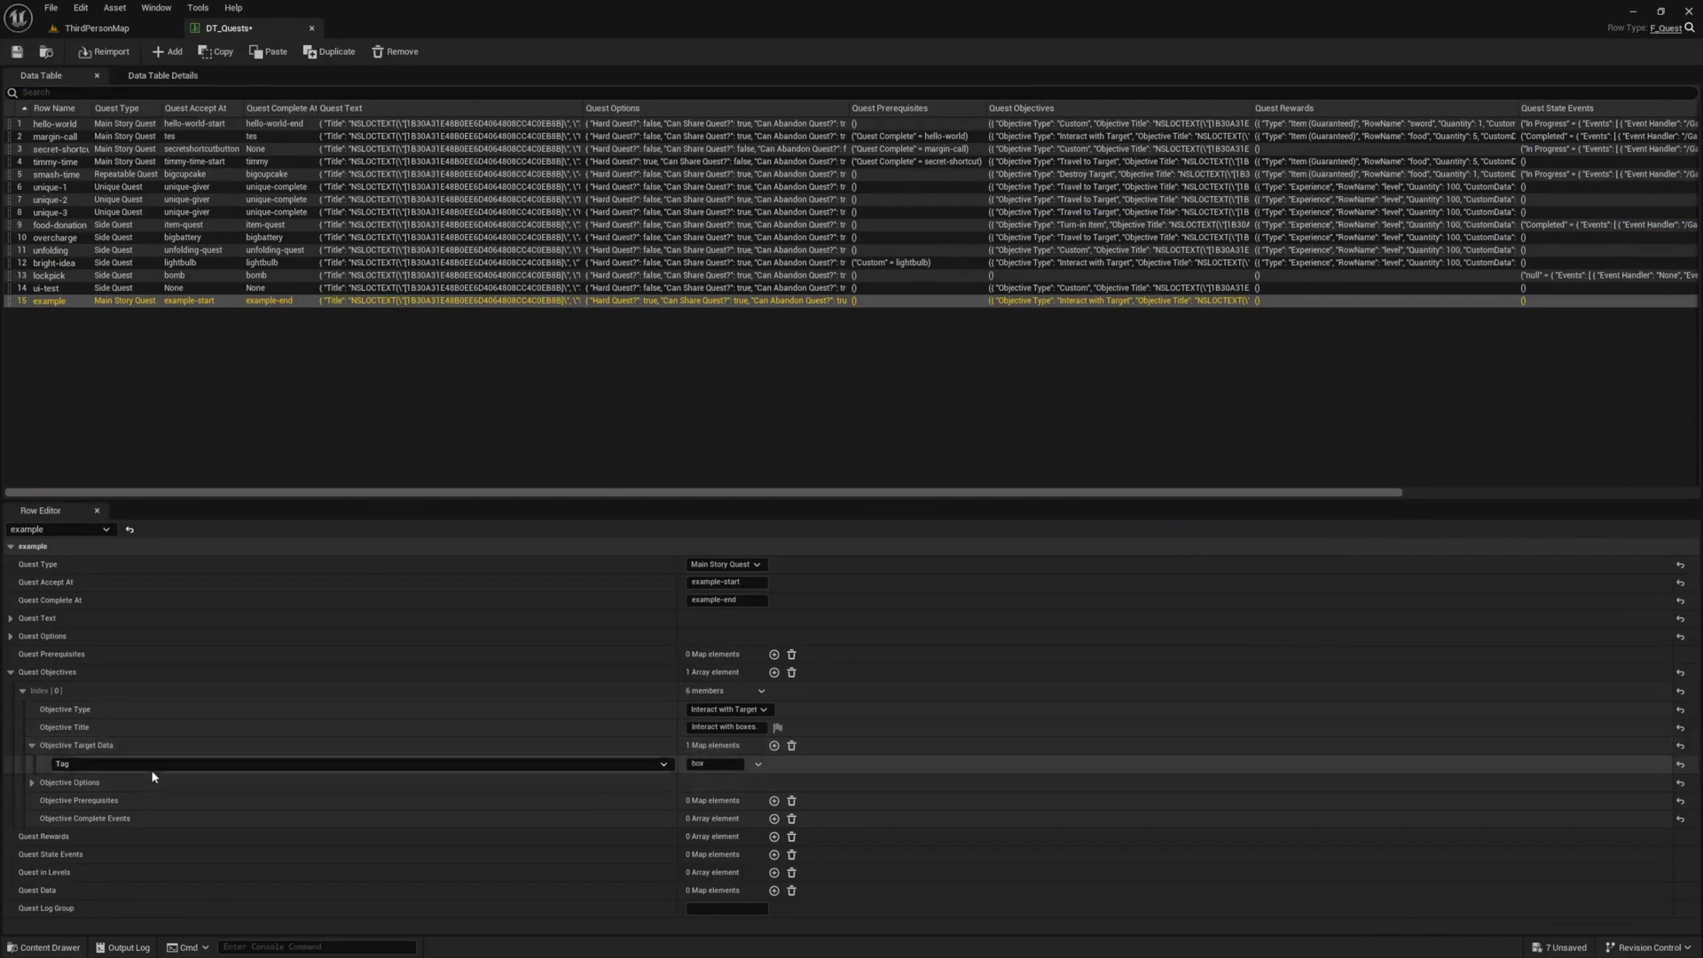
Add a Count entry with value 3 to the box objective's target data.
left_click(774, 746)
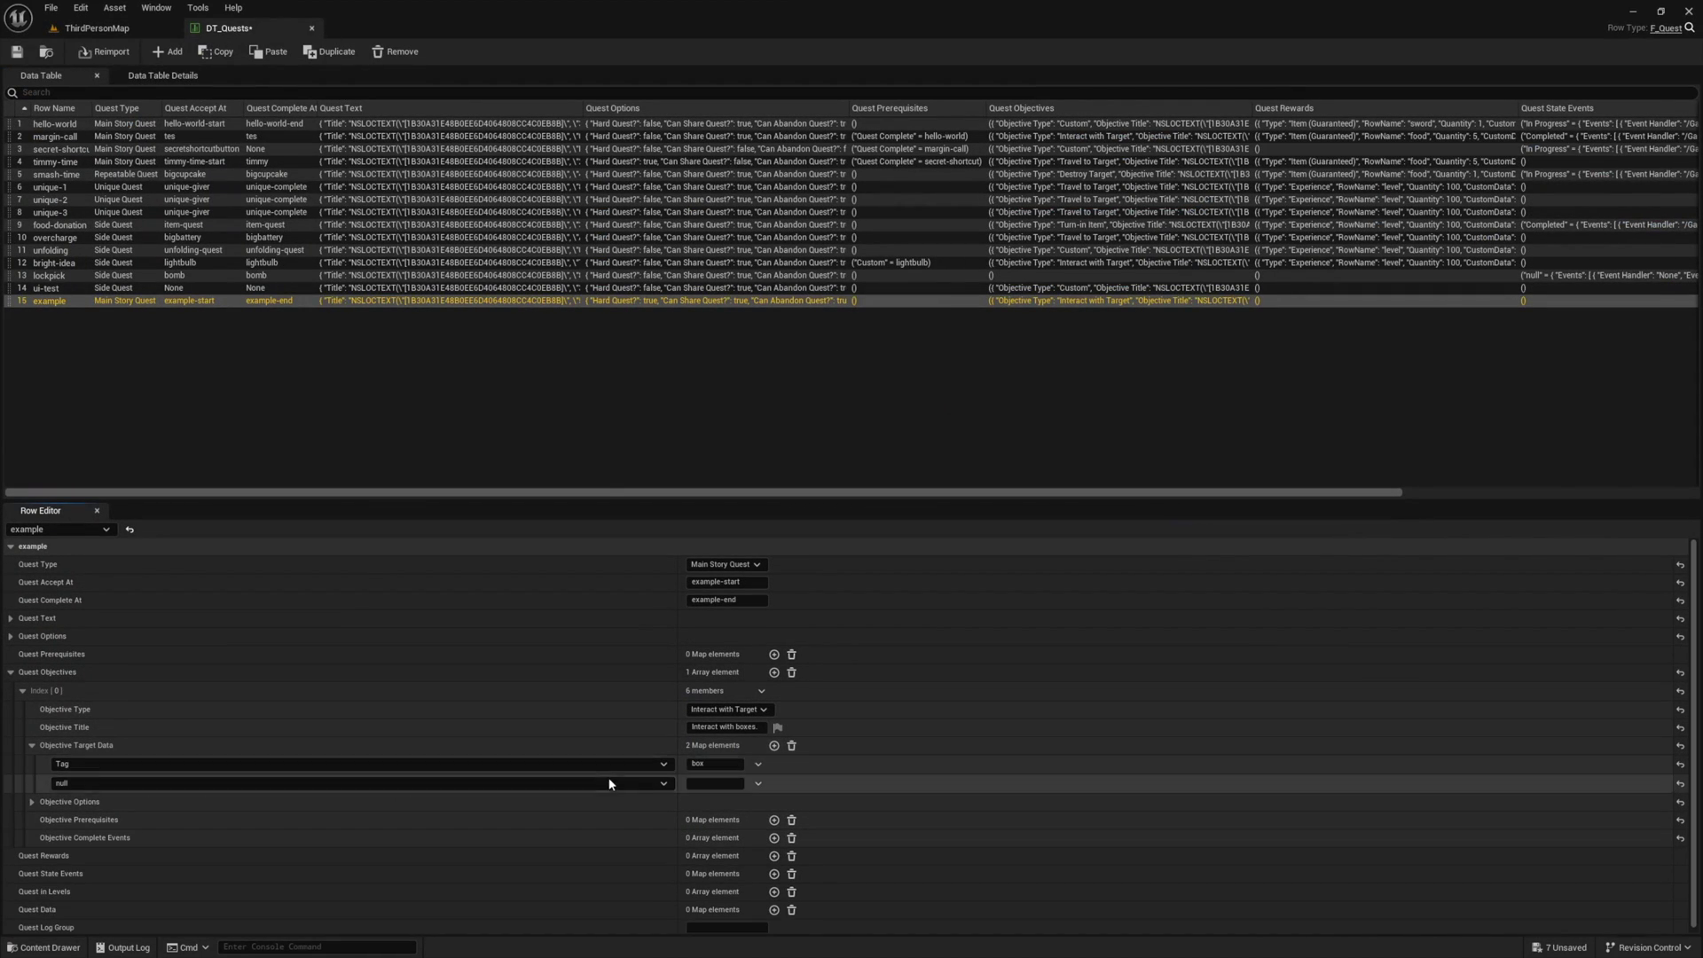
left_click(608, 782)
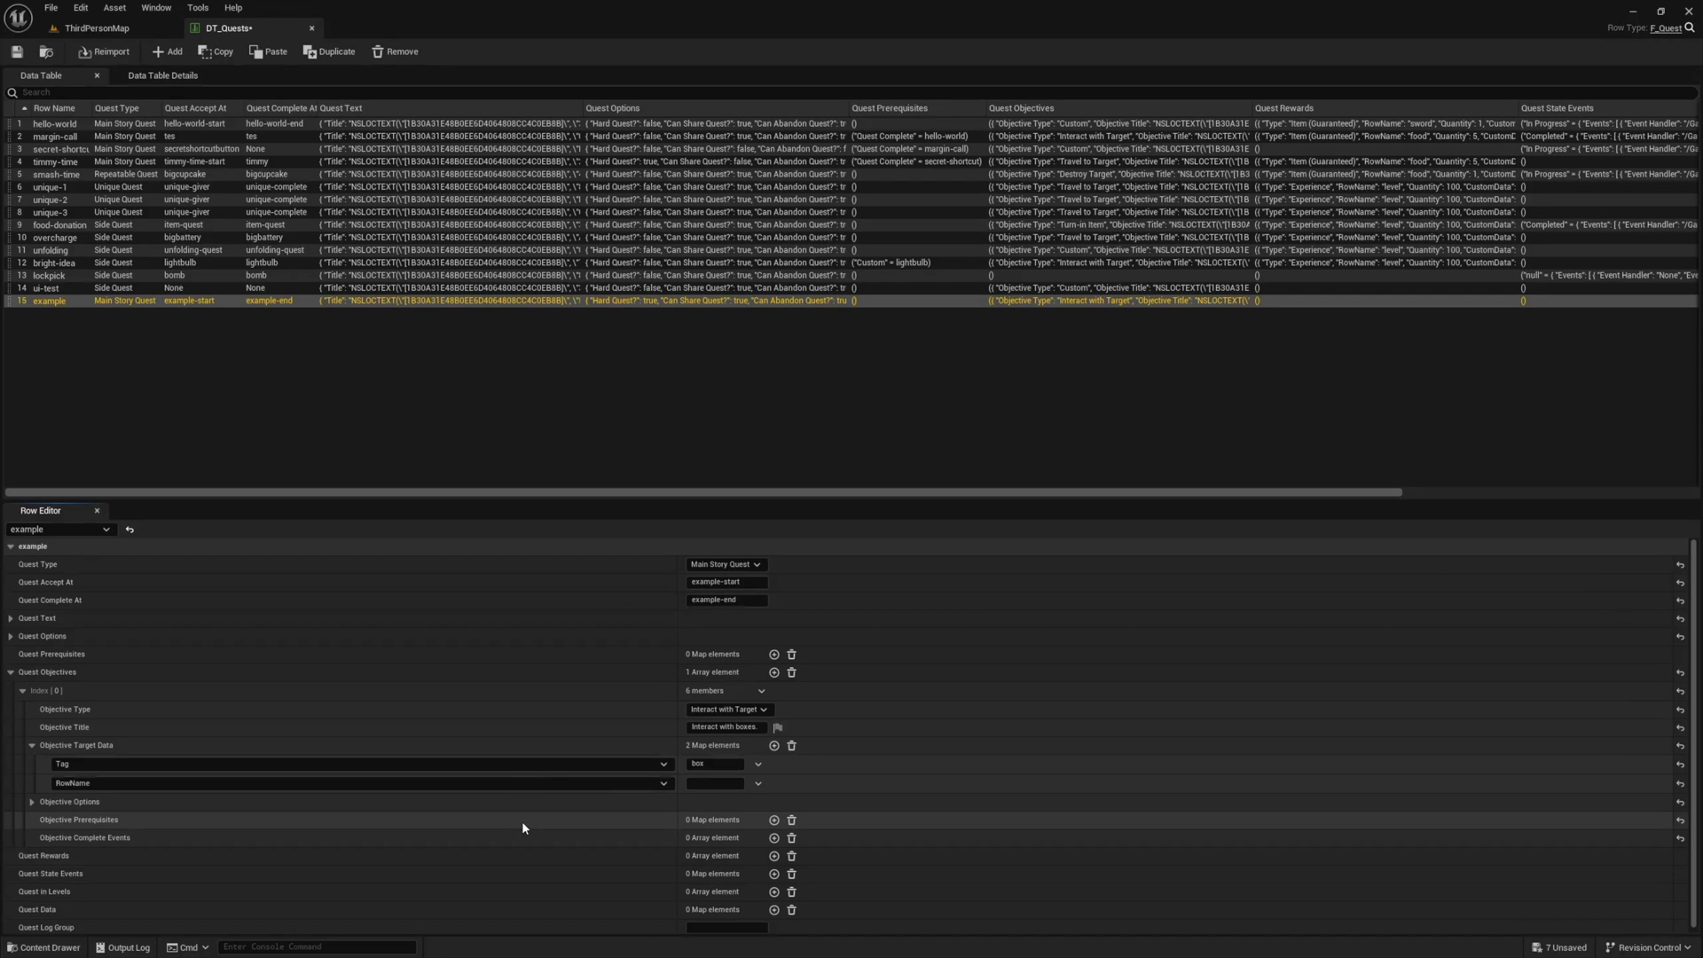
left_click(522, 822)
left_click(722, 783)
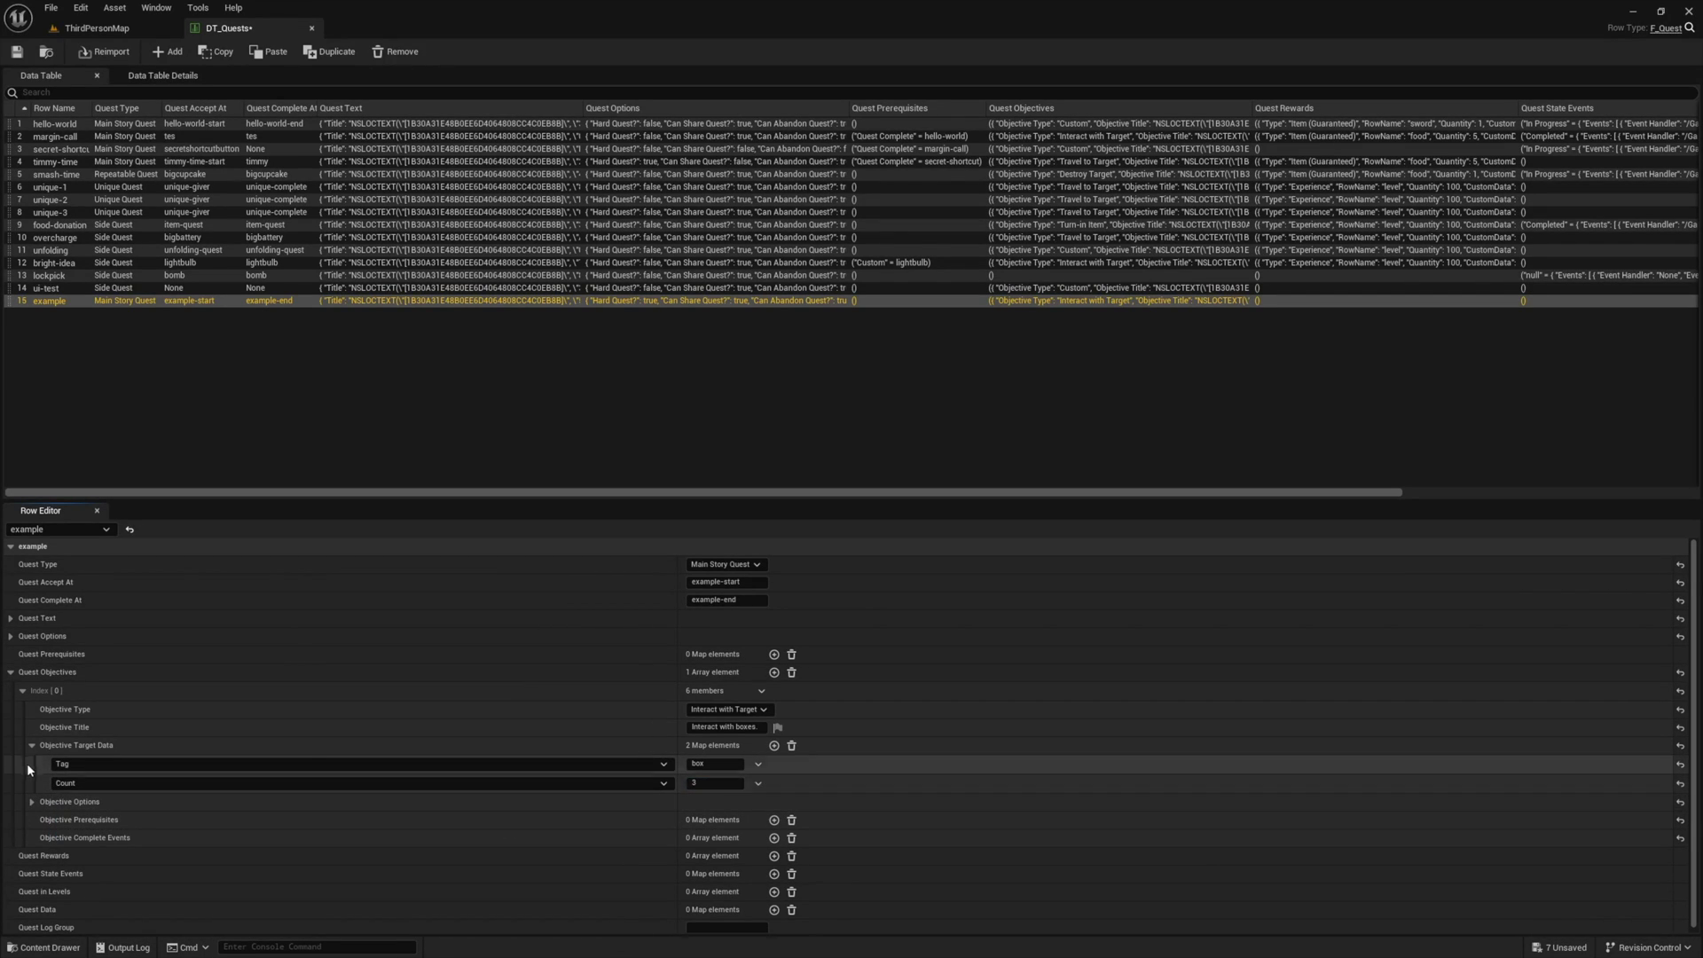
Tick Require Unique Actors? in the objective options and switch to ThirdPersonMap.
left_click(73, 802)
scroll(290, 856, "down", 2)
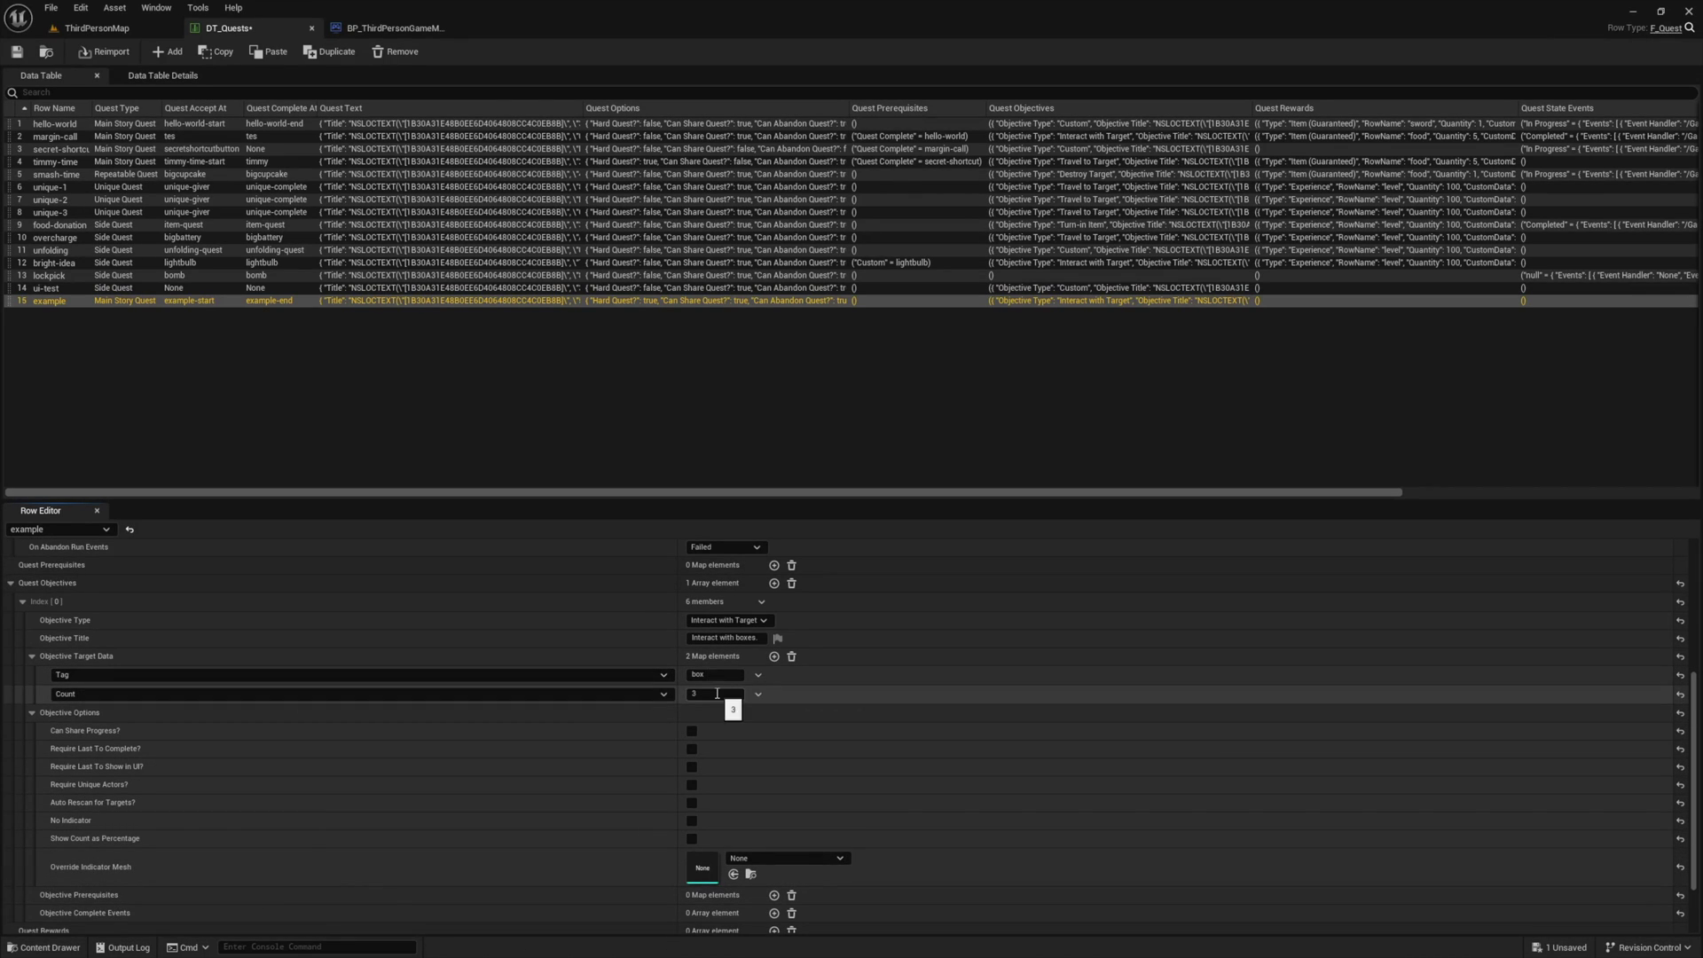
left_click(692, 784)
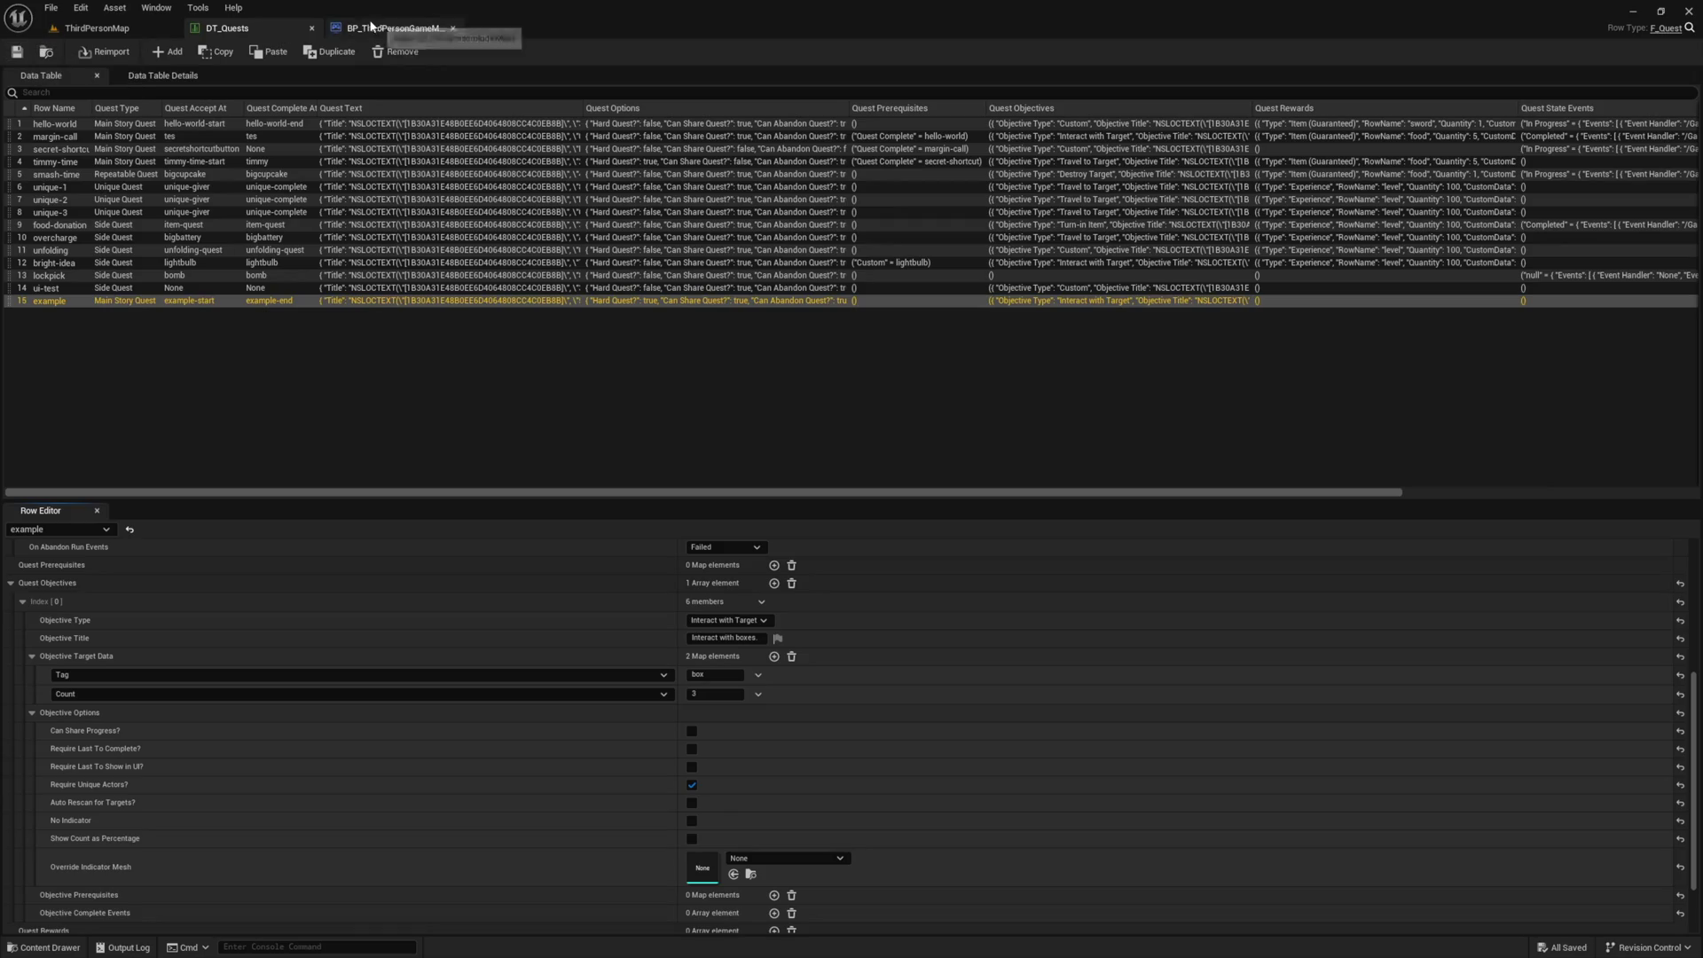
left_click(131, 30)
Start a play test and accept the example quest from the quest giver.
left_click(325, 52)
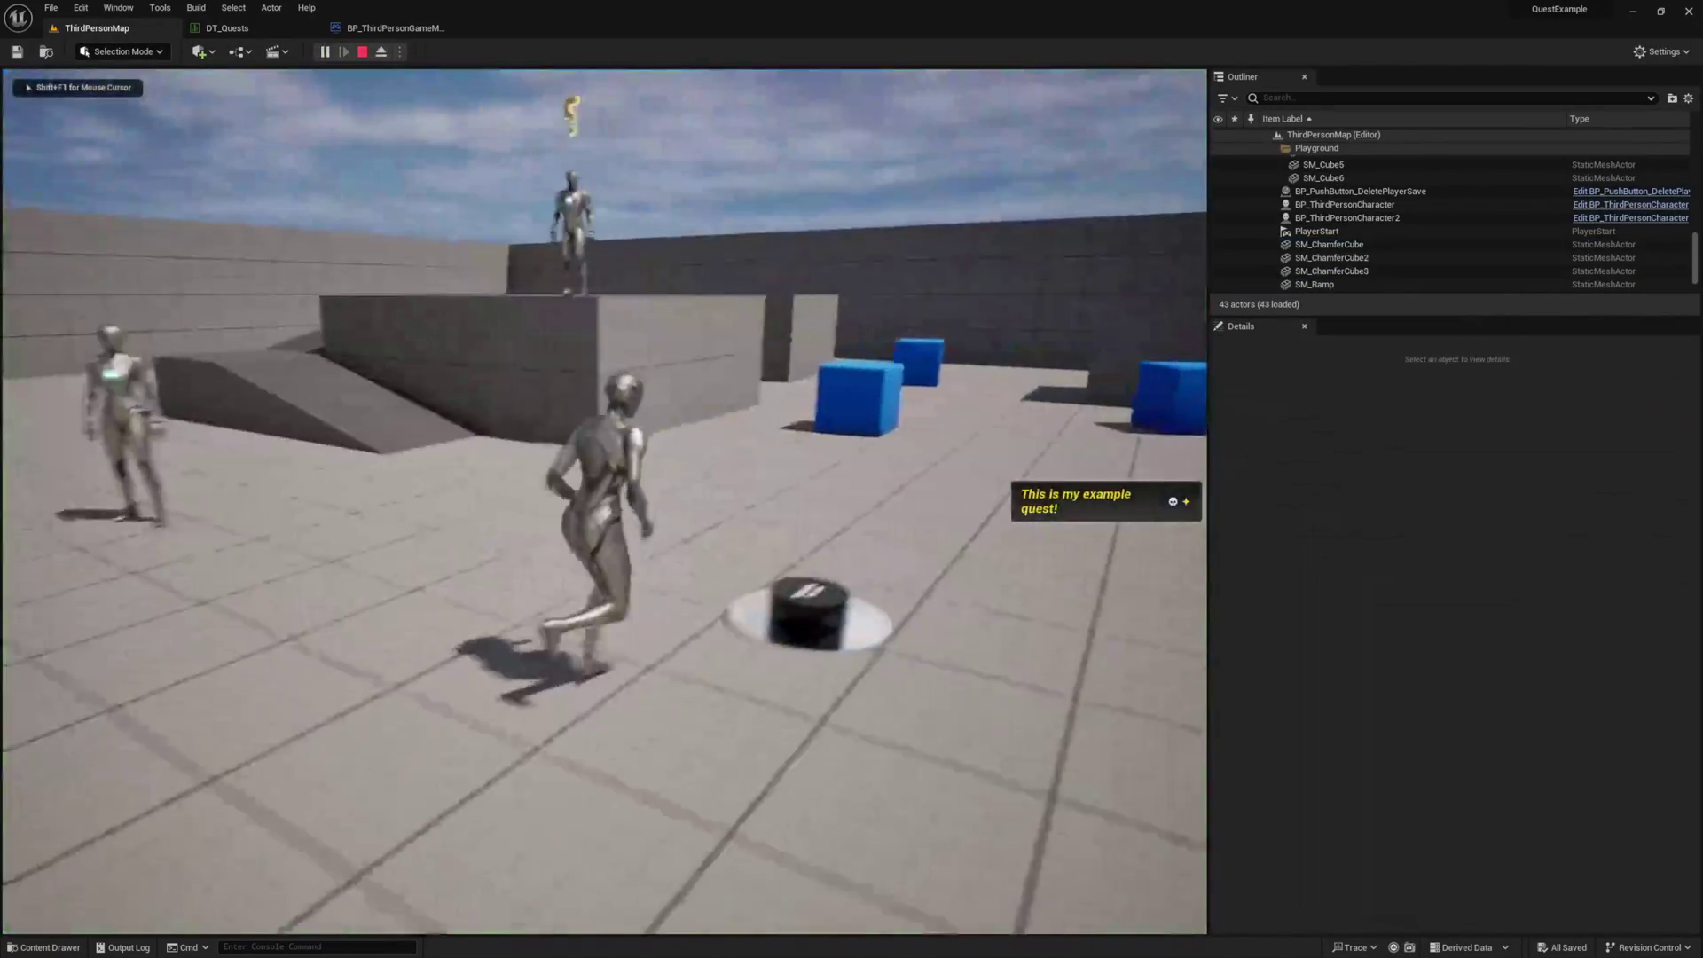
key("w")
key("e")
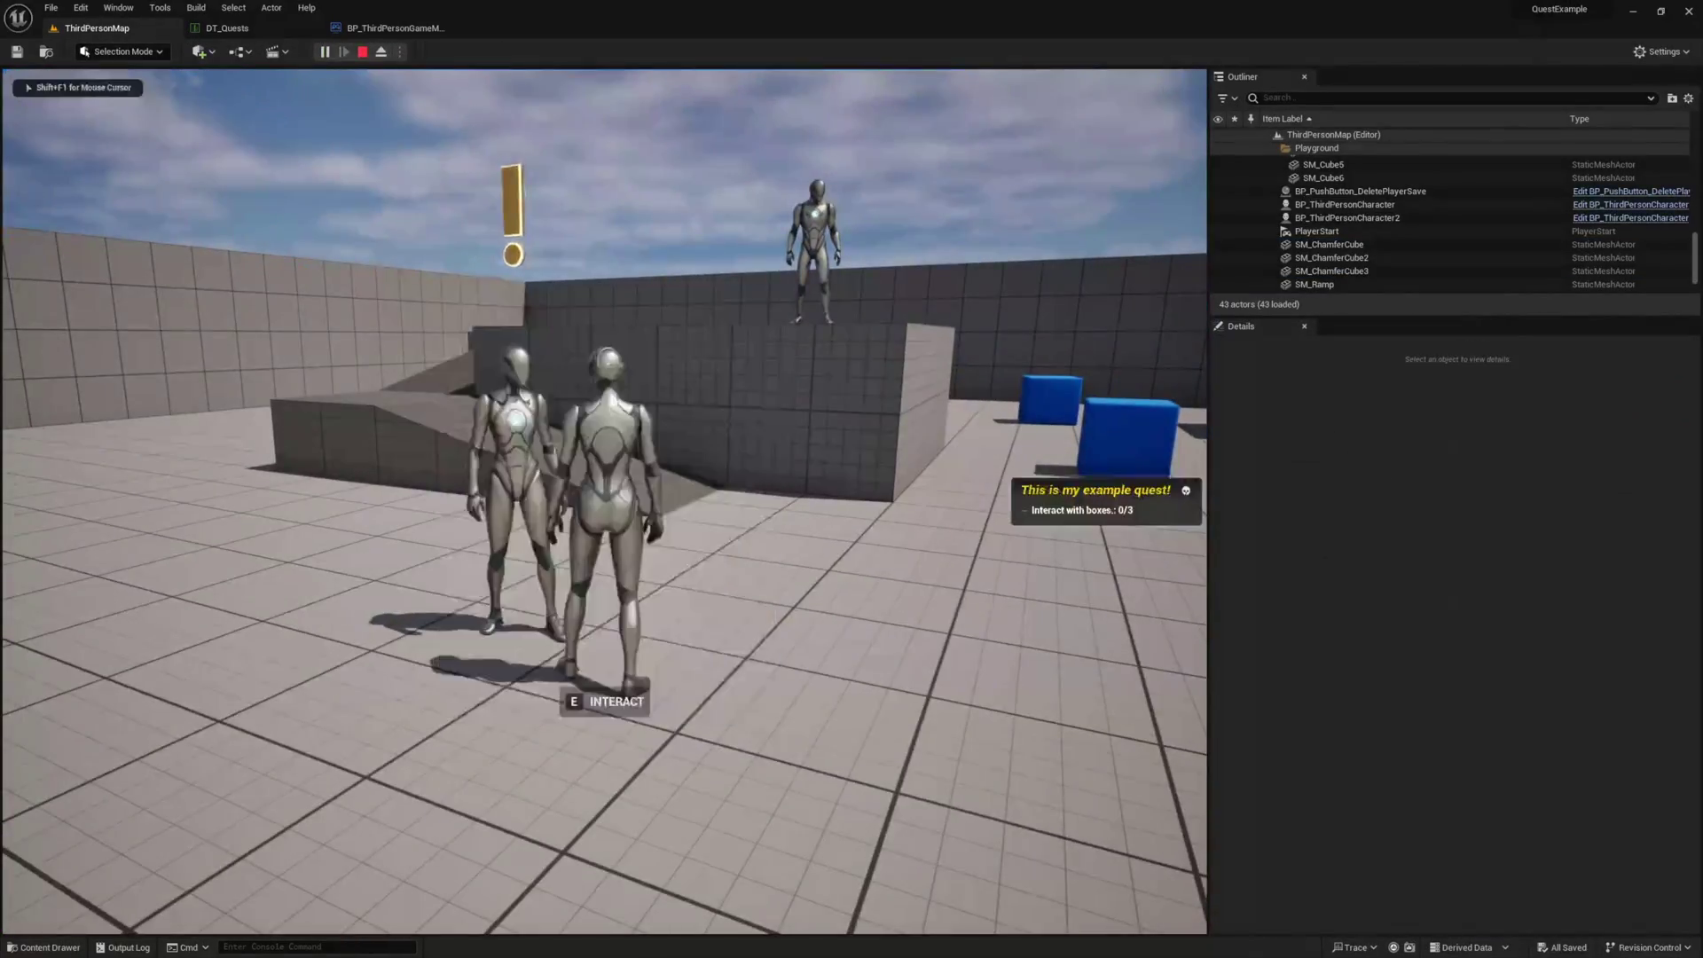
key("w")
Interact with all three blue boxes, then head back toward the quest giver.
key("w")
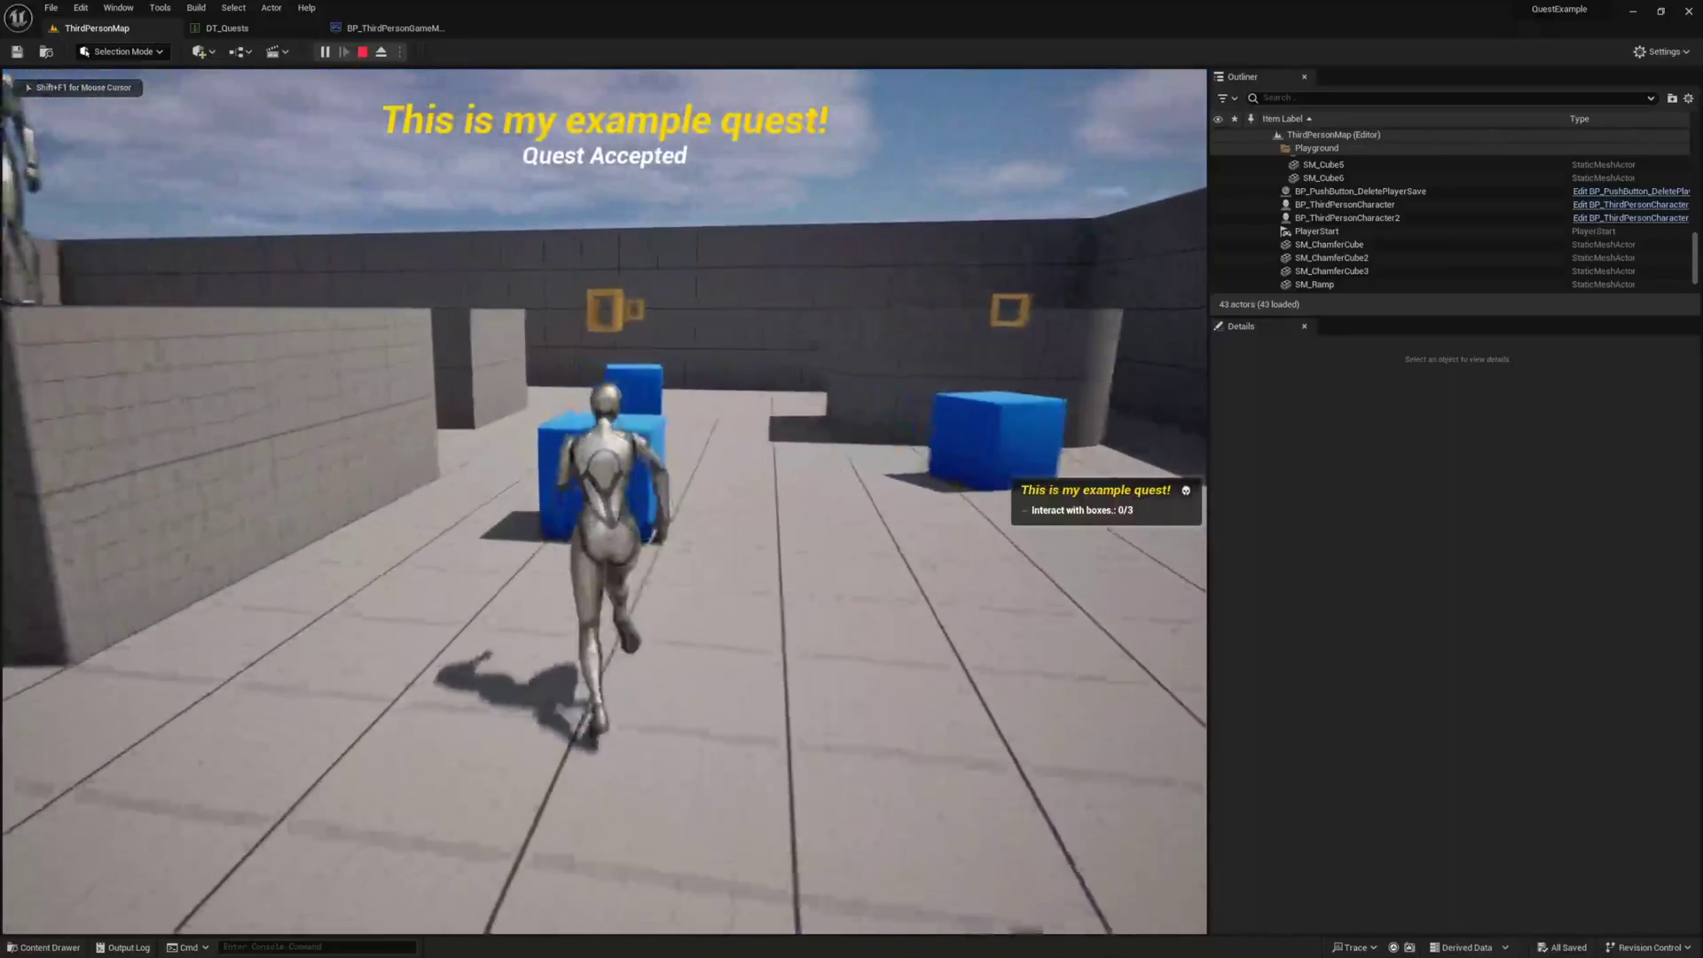
key("e")
key("w")
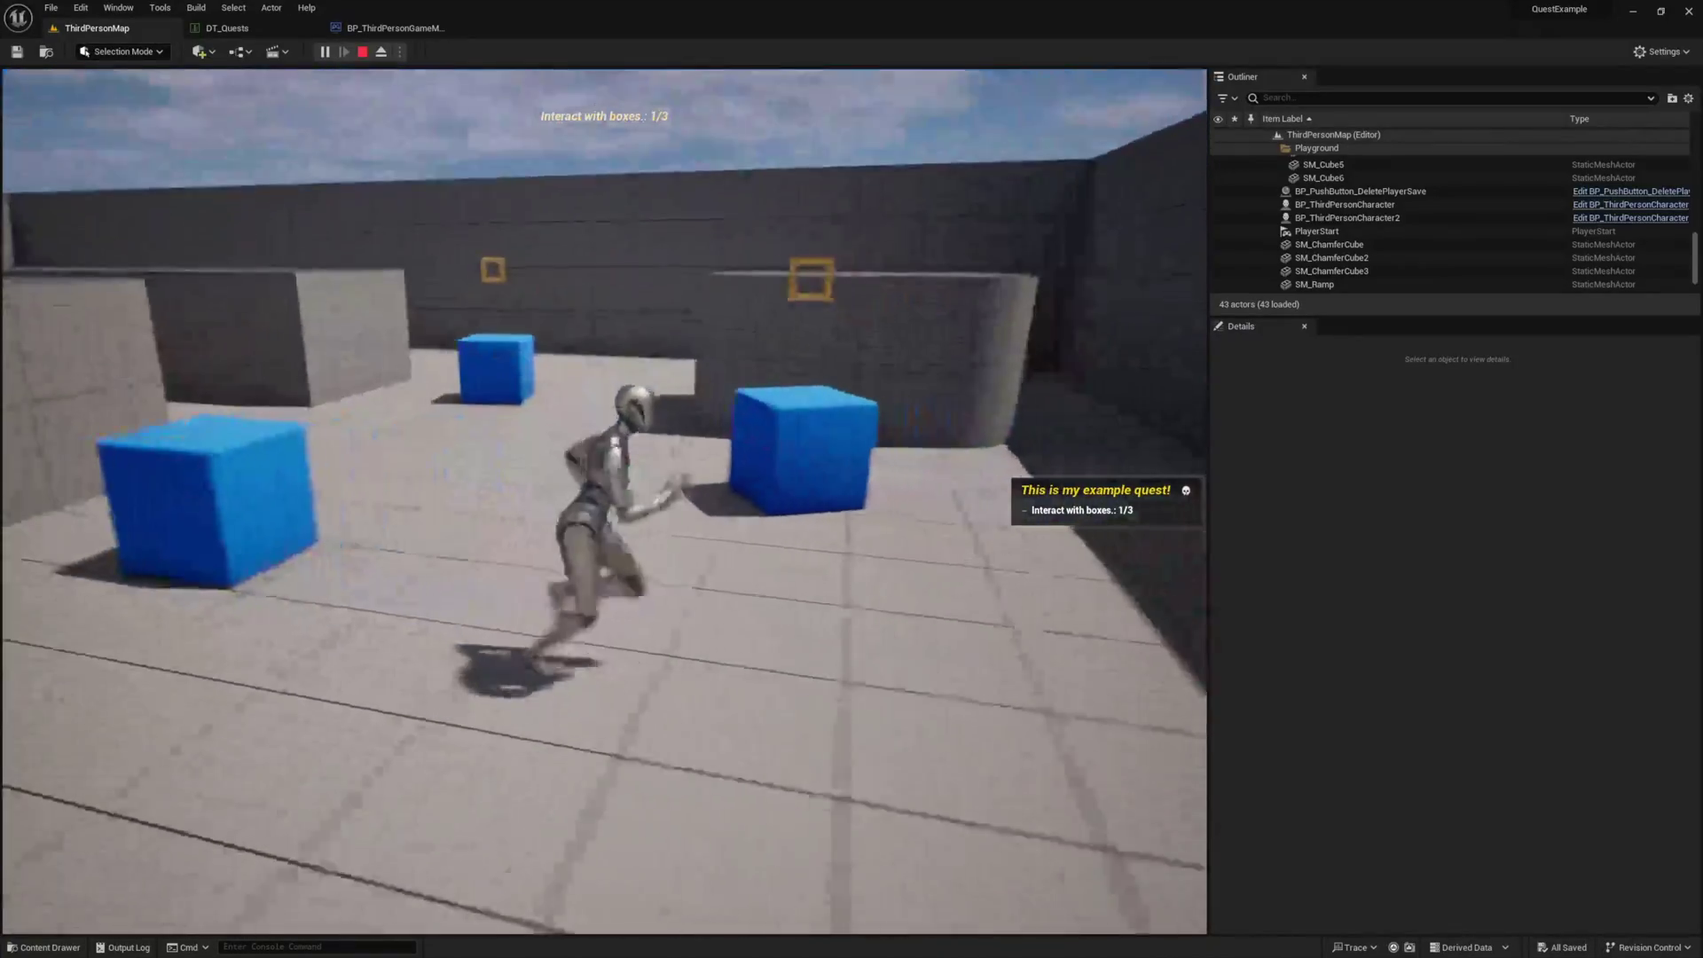
key("e")
key("w")
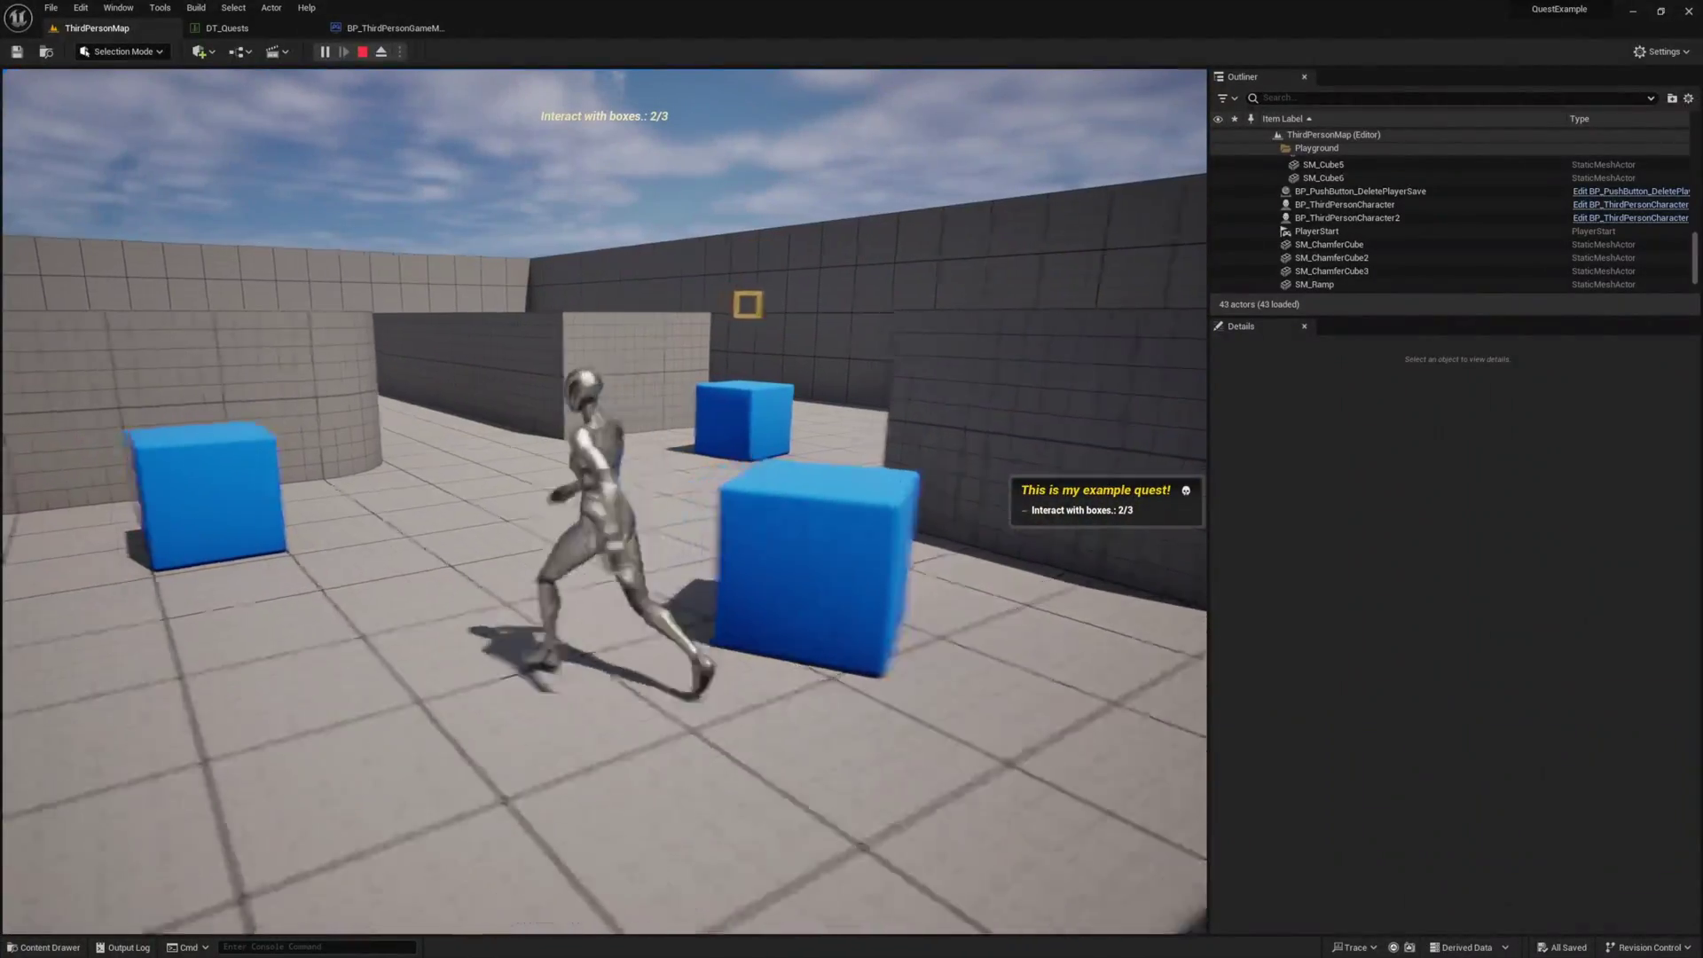
key("e")
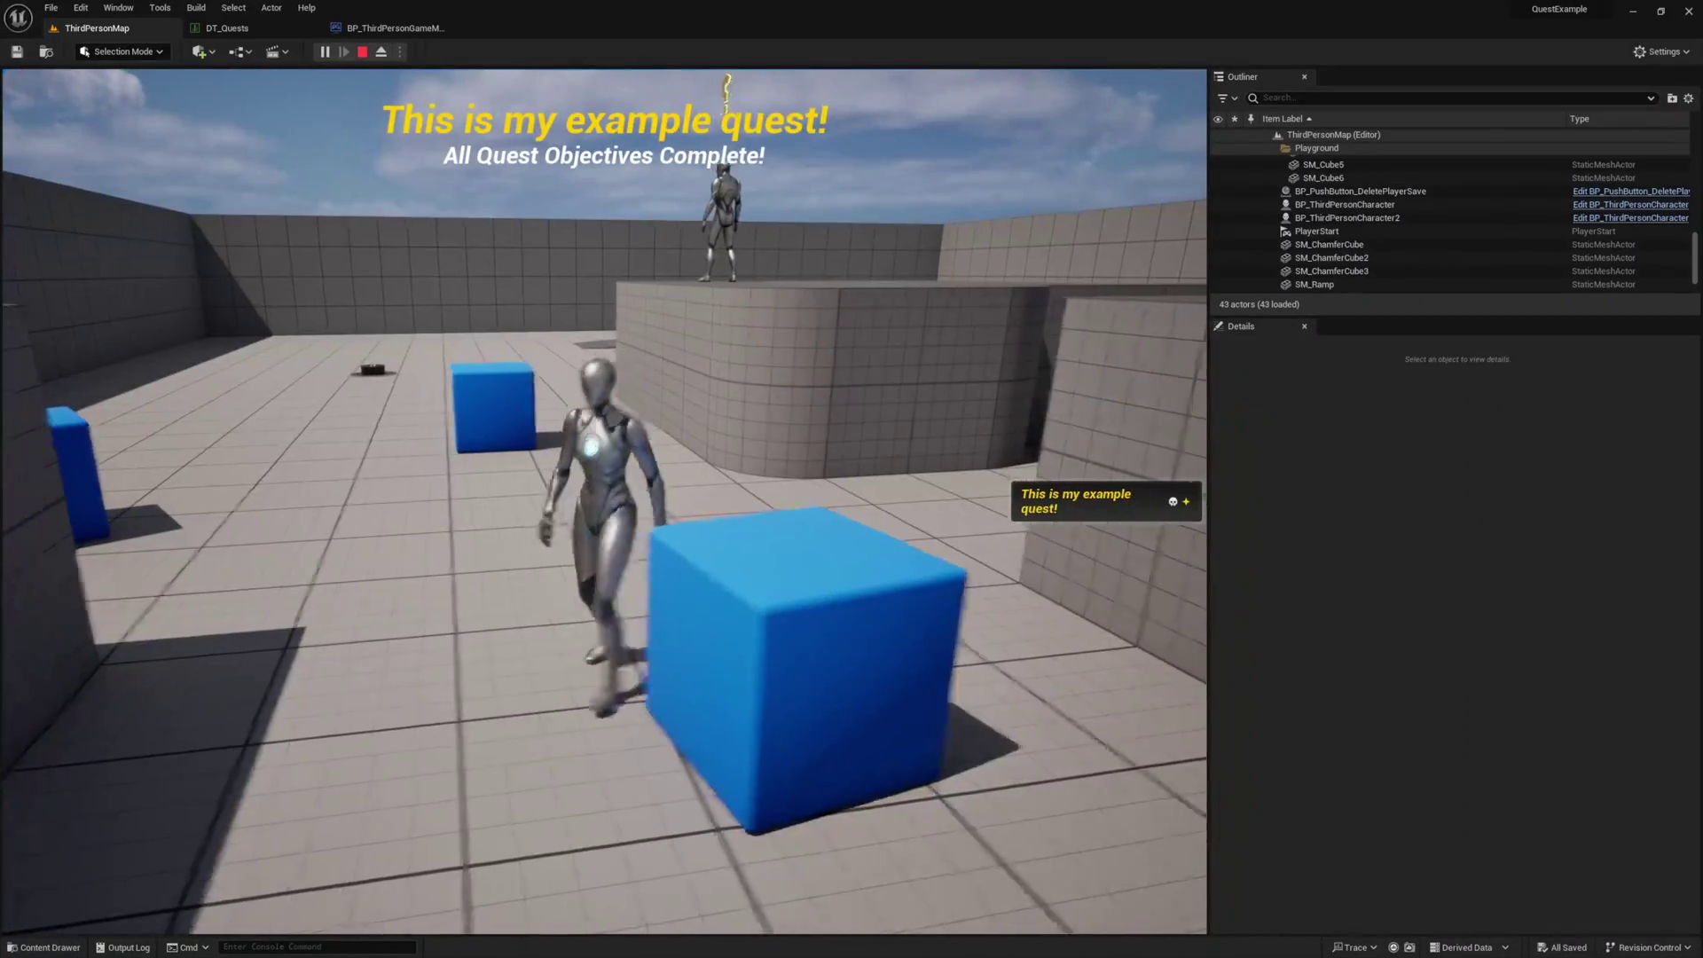
key("w")
key("space")
Turn in the example quest, then add a Travel to Target objective titled 'Travel to turn in ...'.
key("e")
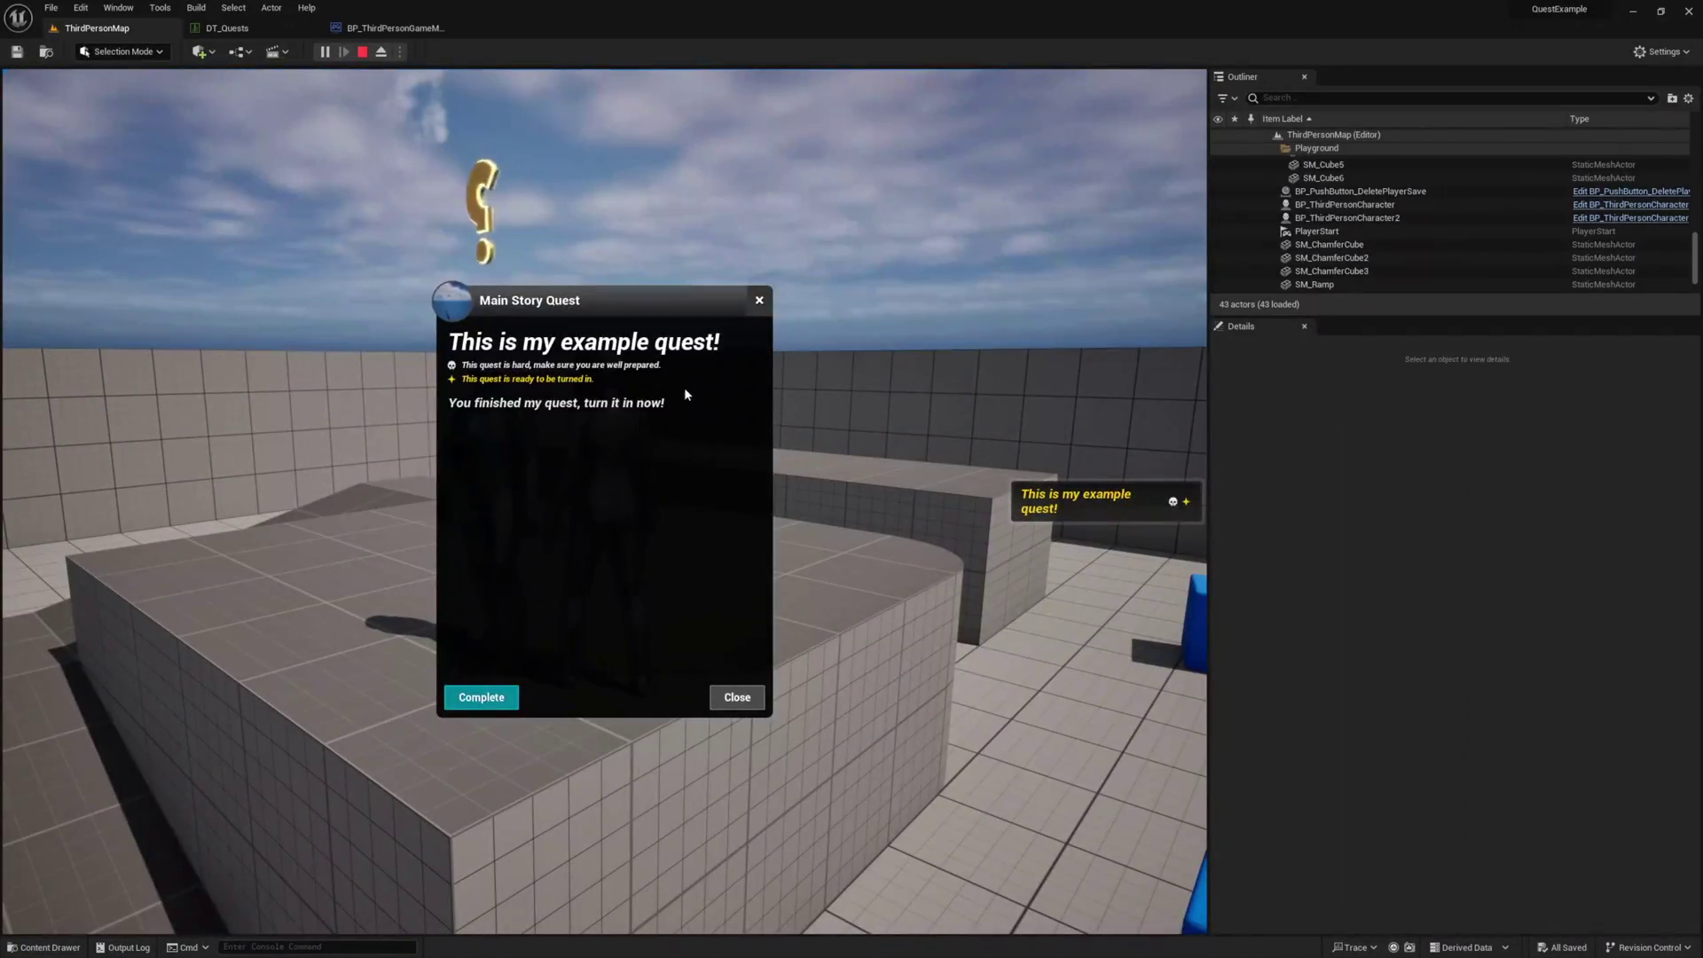
left_click(481, 697)
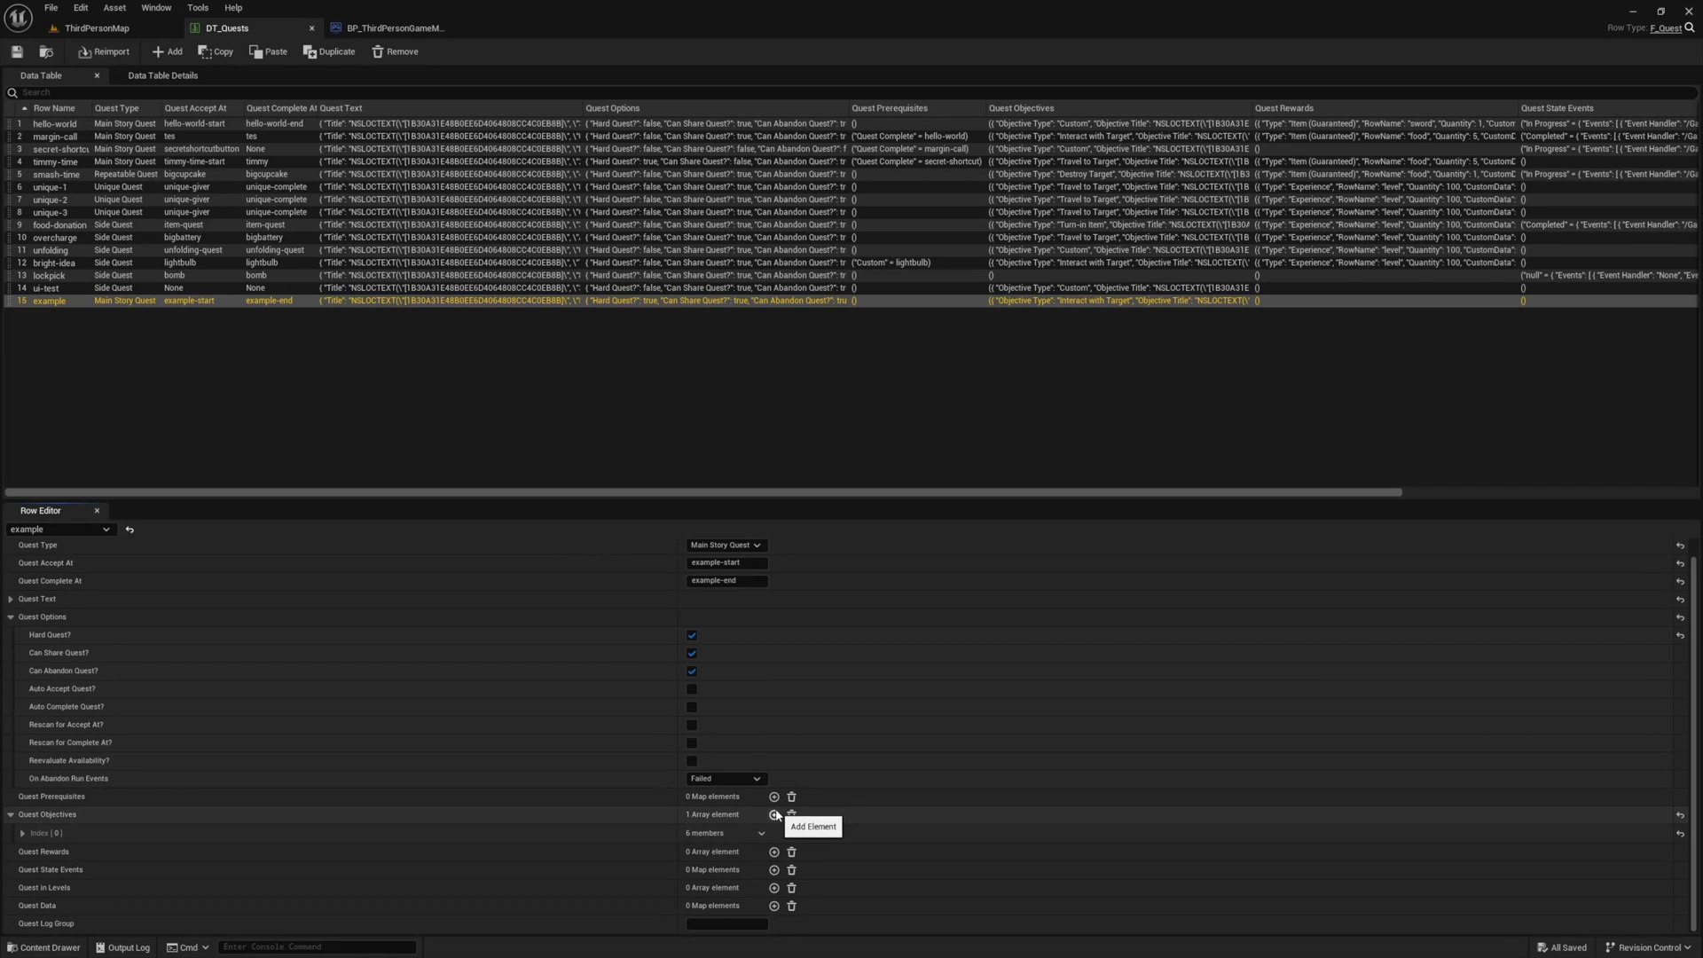
left_click(776, 814)
left_click(23, 854)
scroll(722, 873, "down", 3)
left_click(721, 744)
left_click(713, 784)
left_click(716, 760)
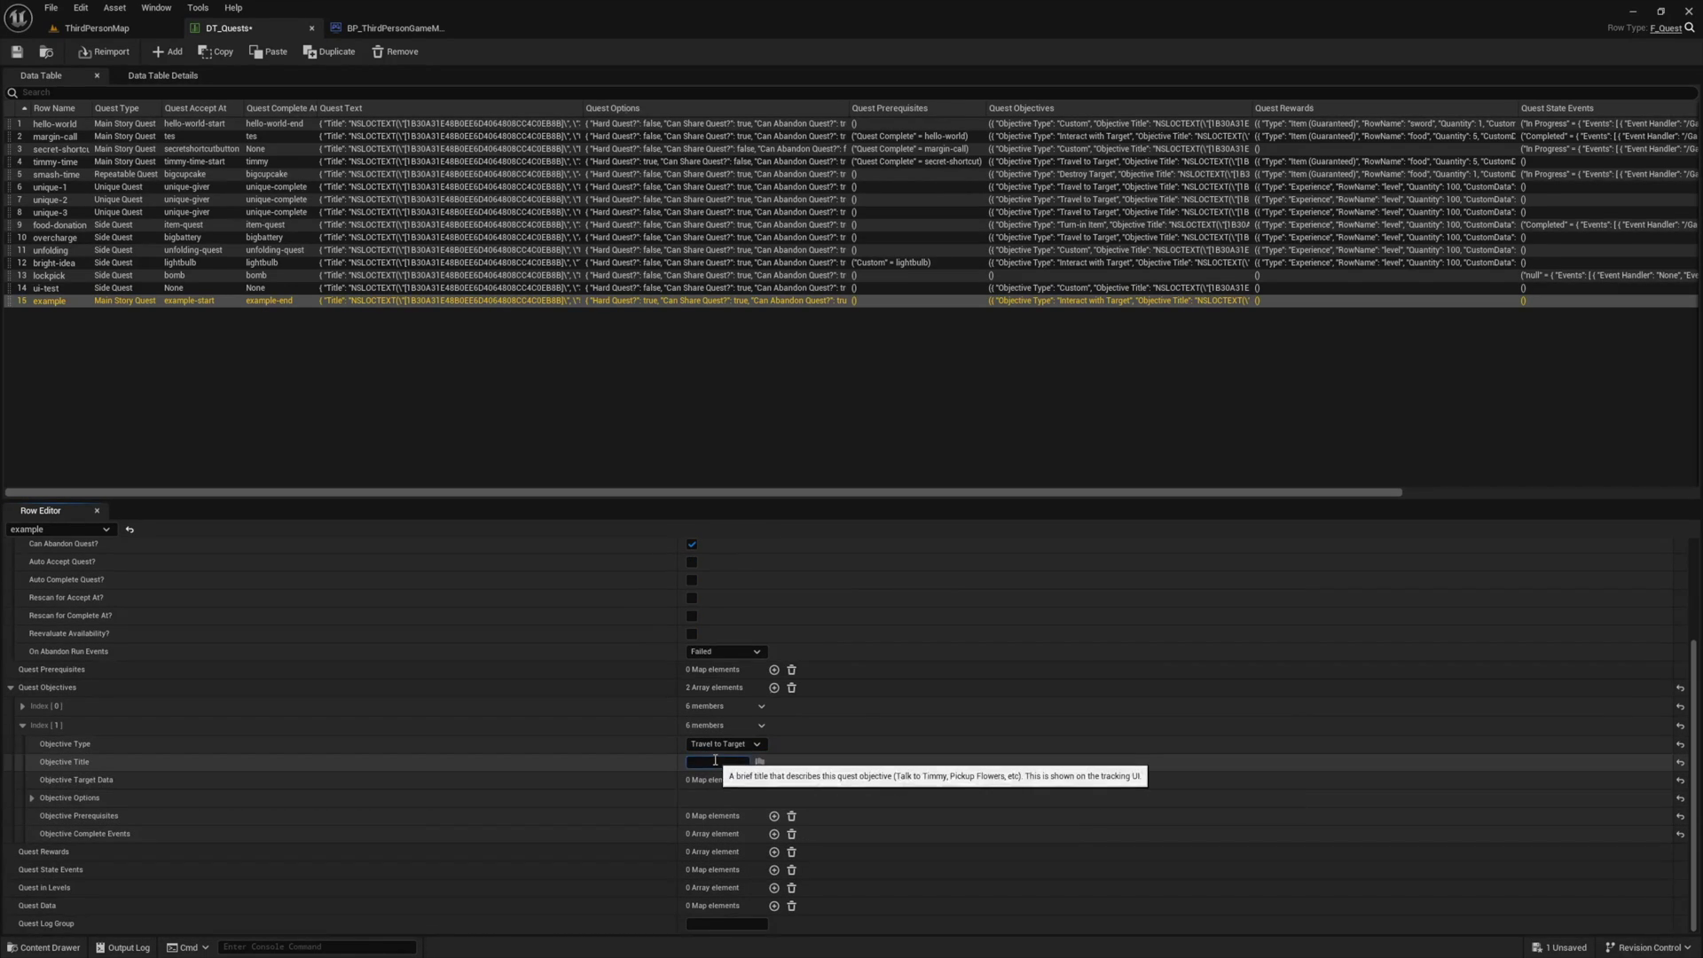
type("...")
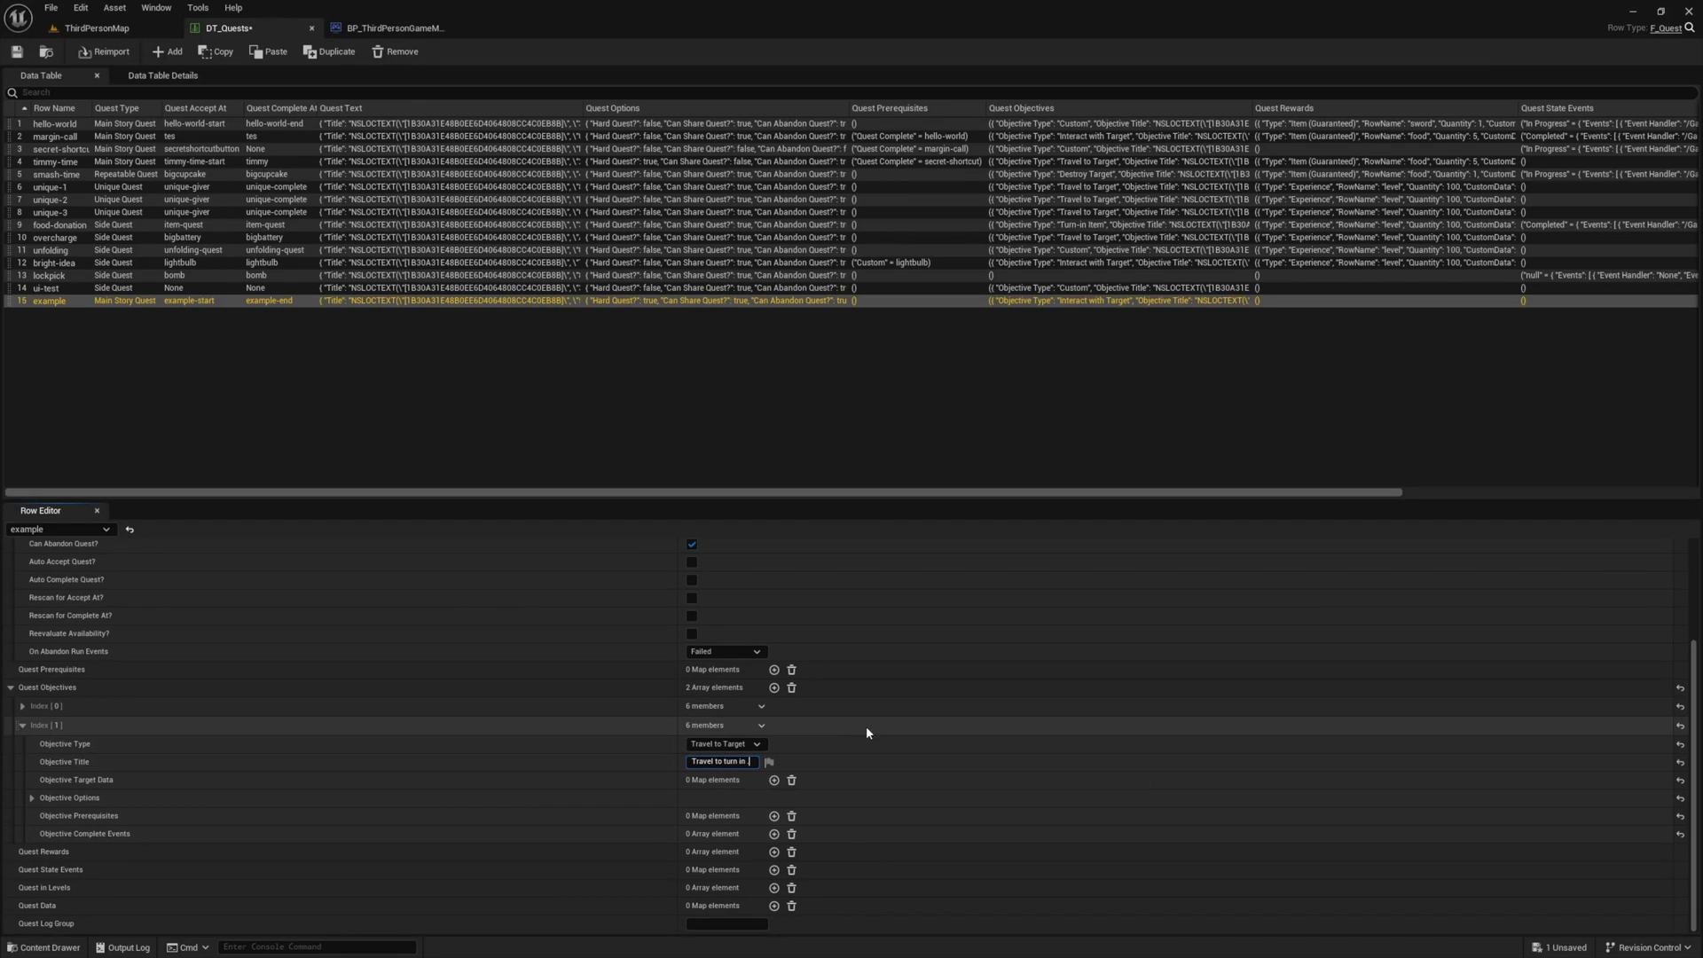
Give the travel objective a Tag target of example-end and switch to ThirdPersonMap.
left_click(775, 780)
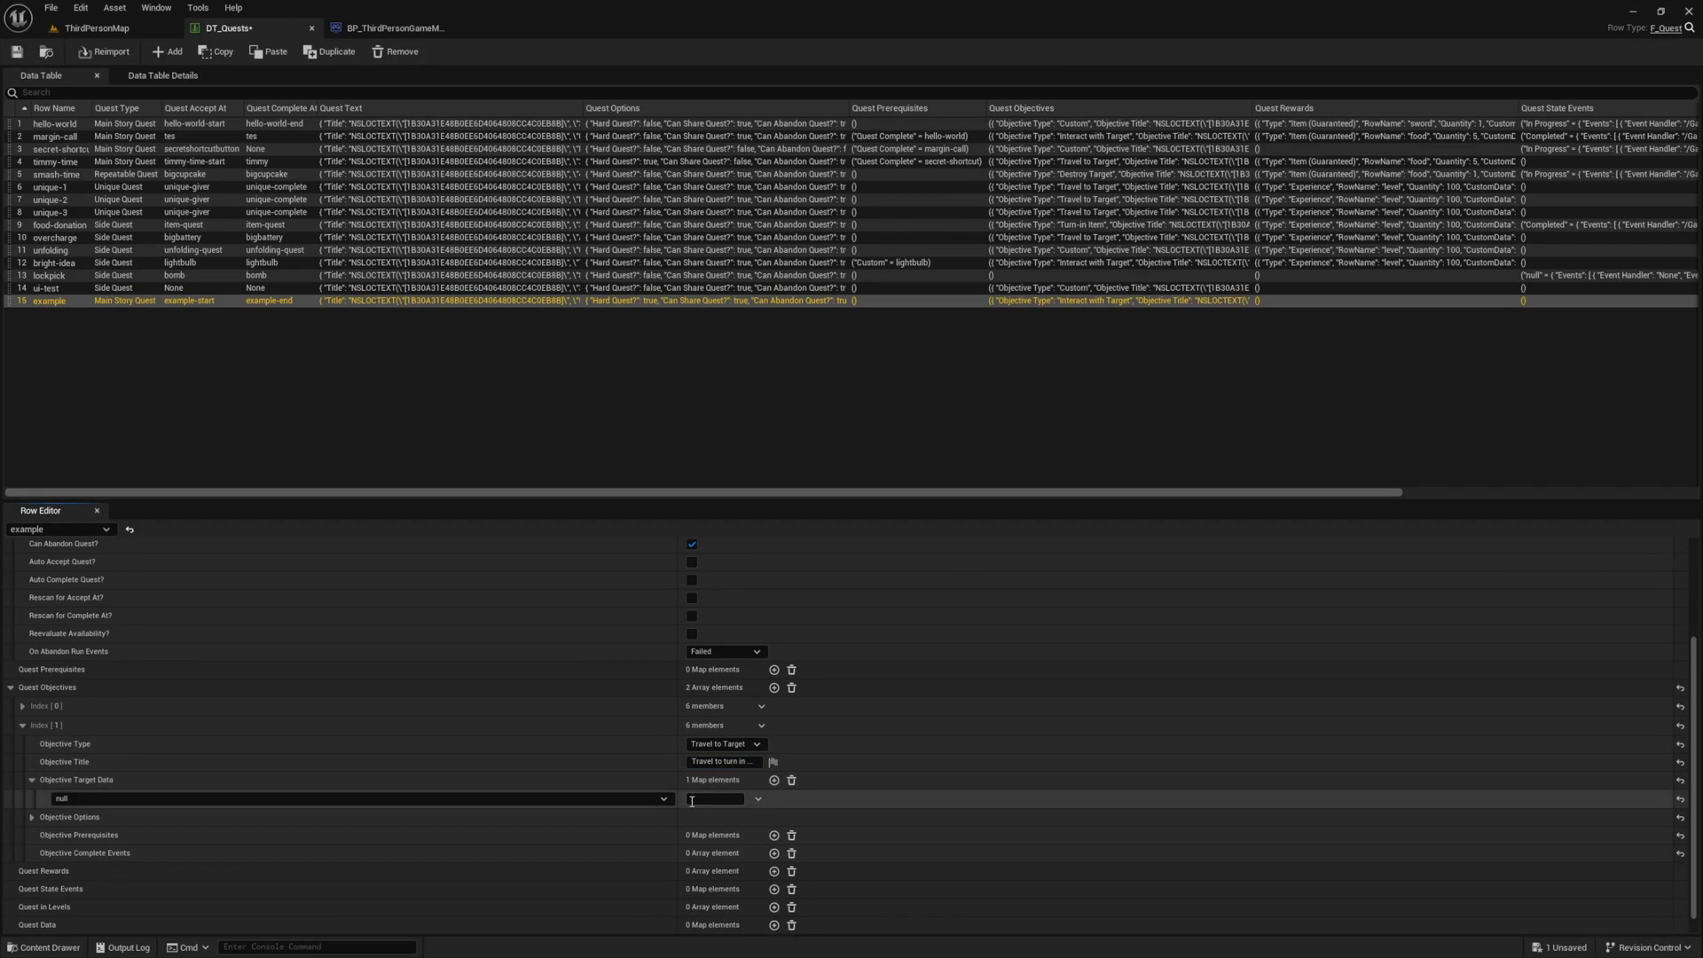
left_click(664, 799)
left_click(603, 824)
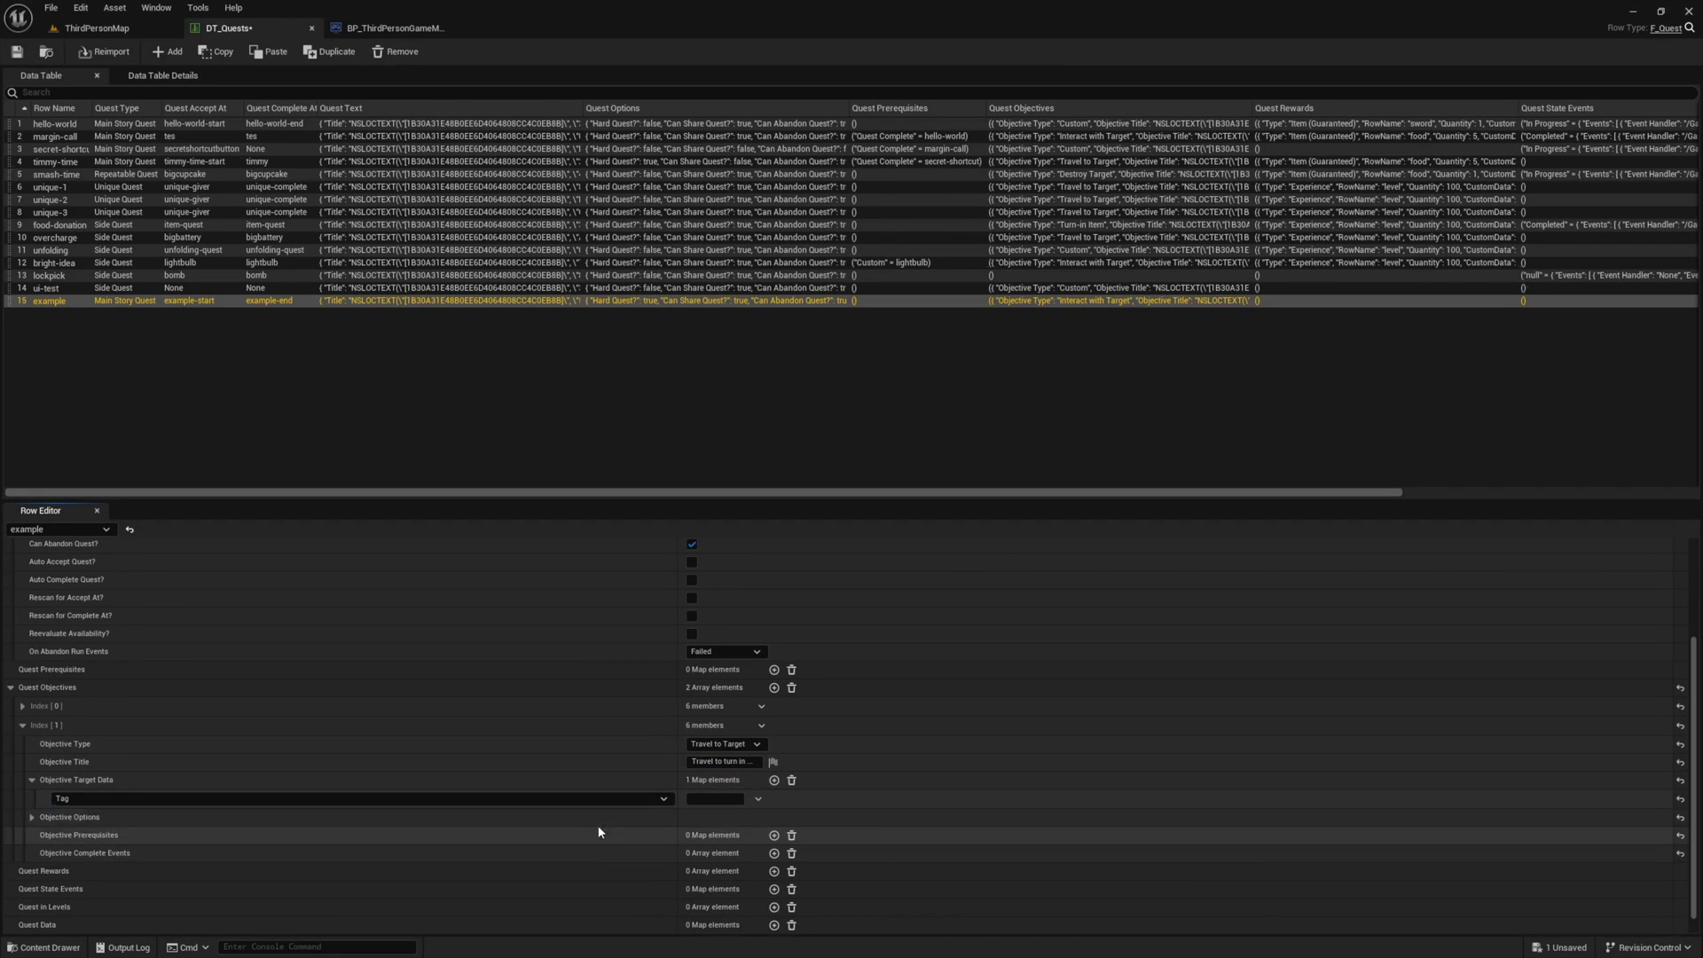
left_click(714, 799)
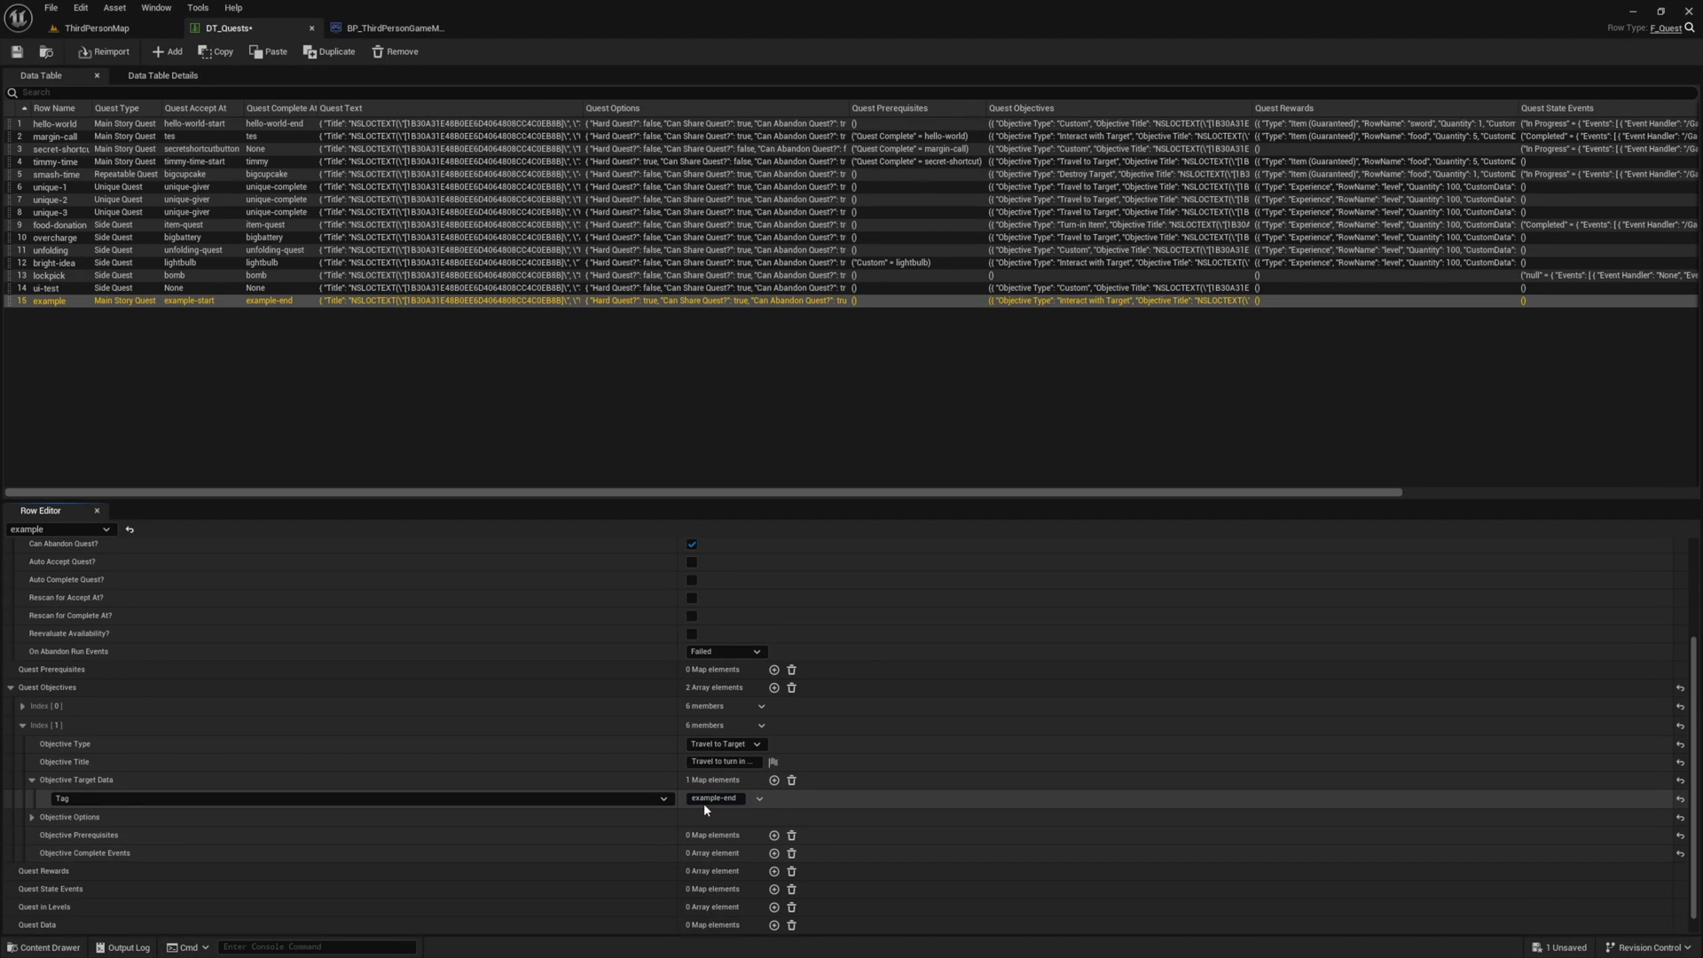
left_click(90, 31)
Play-test the level: accept the example quest, check the quest log, and interact with a box.
left_click(325, 52)
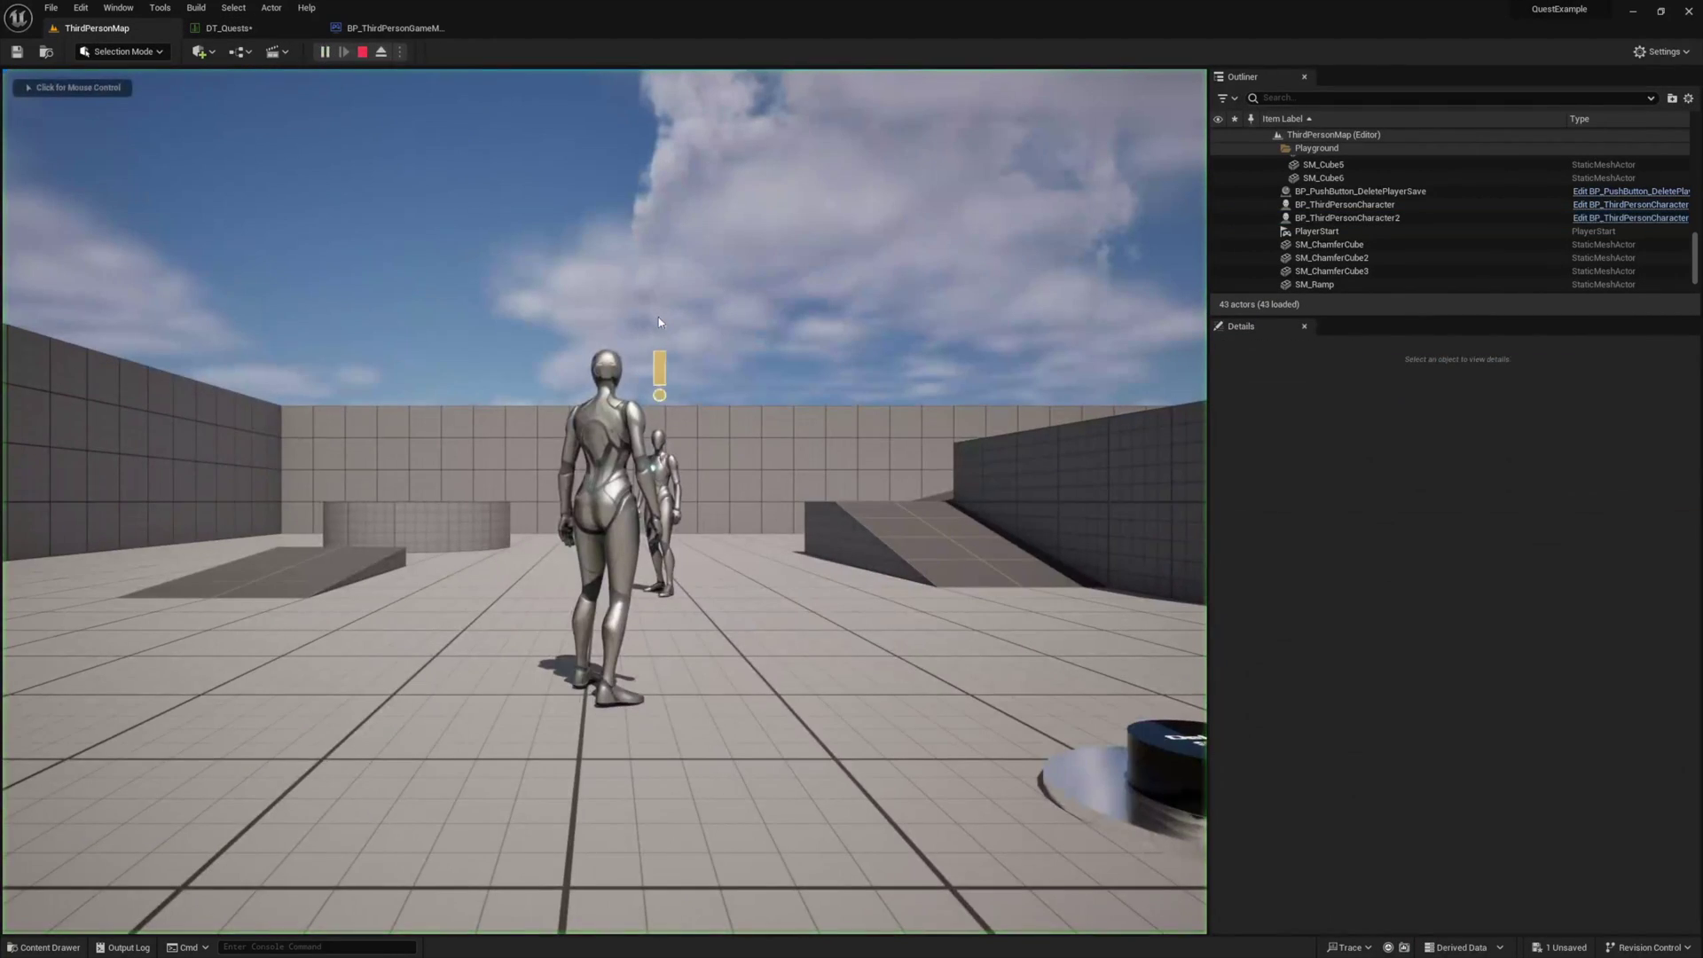
key("e")
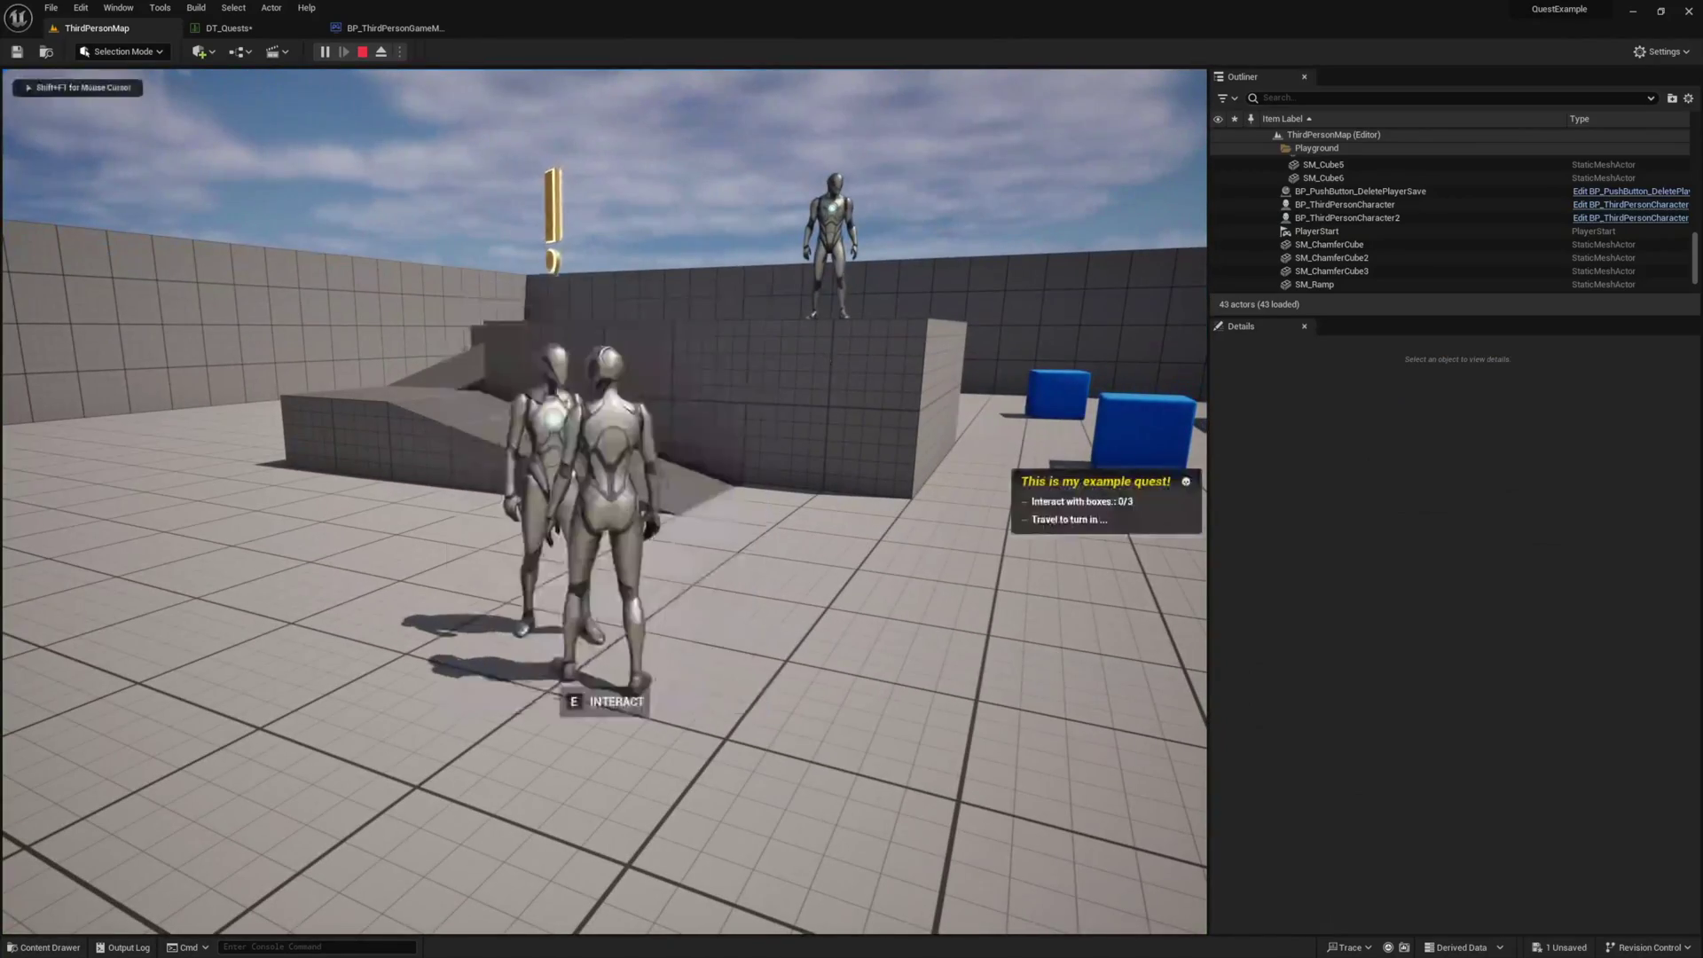
key("d")
key("l")
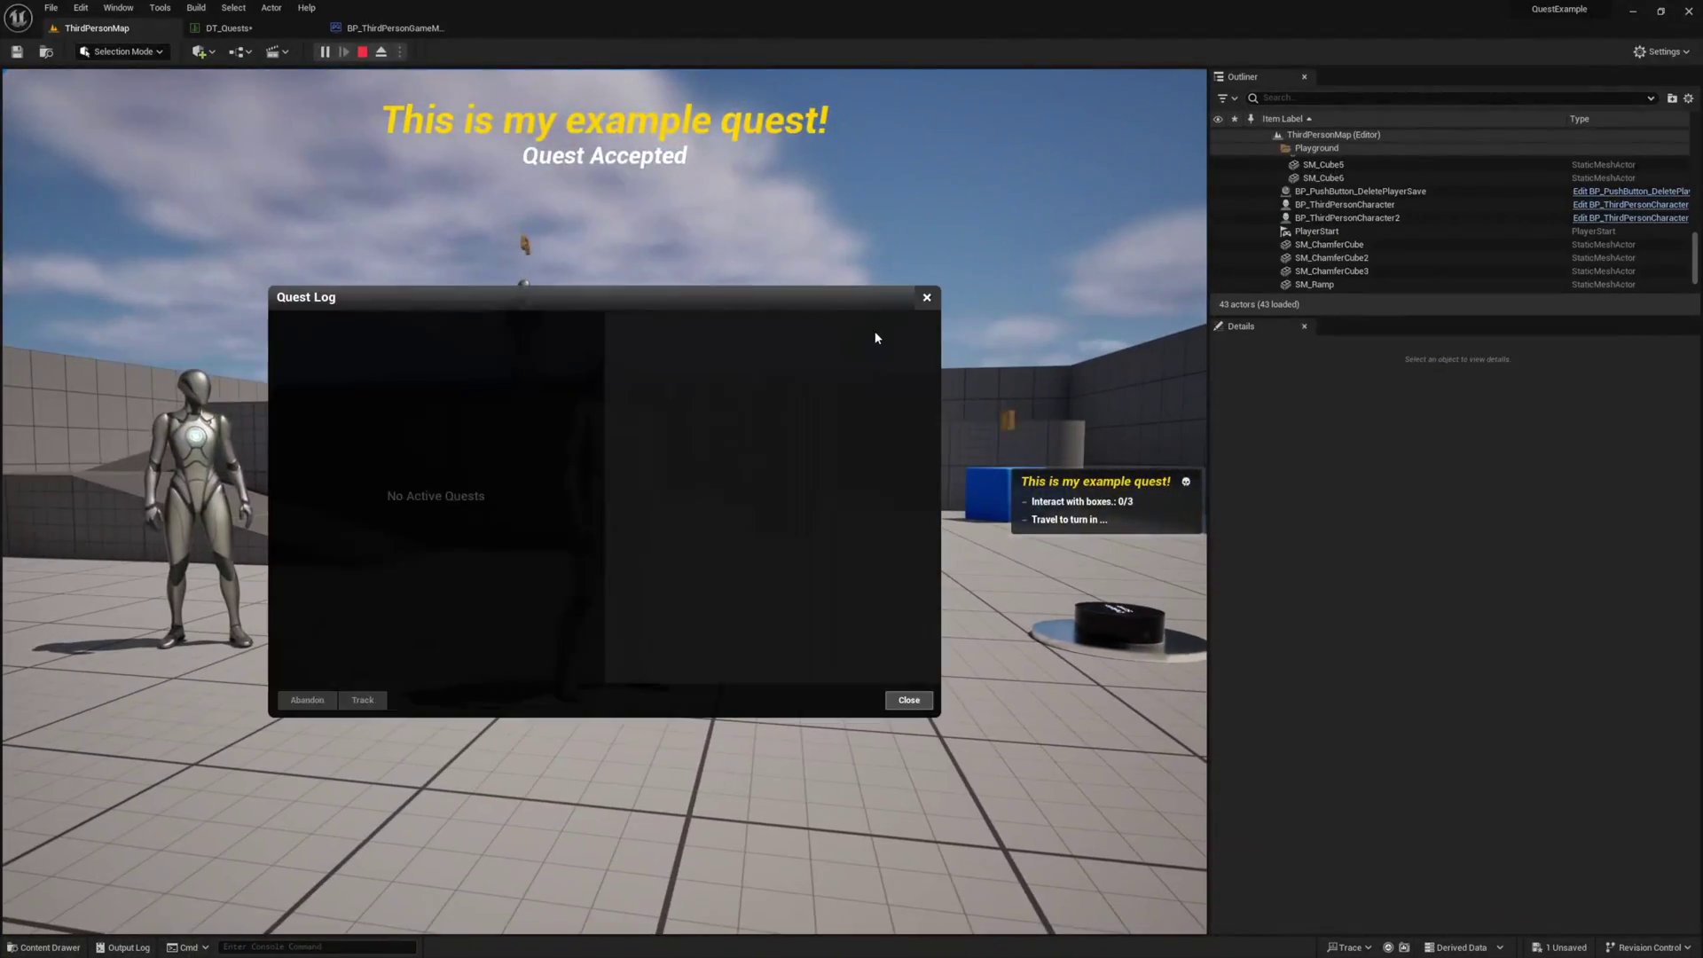
key("l")
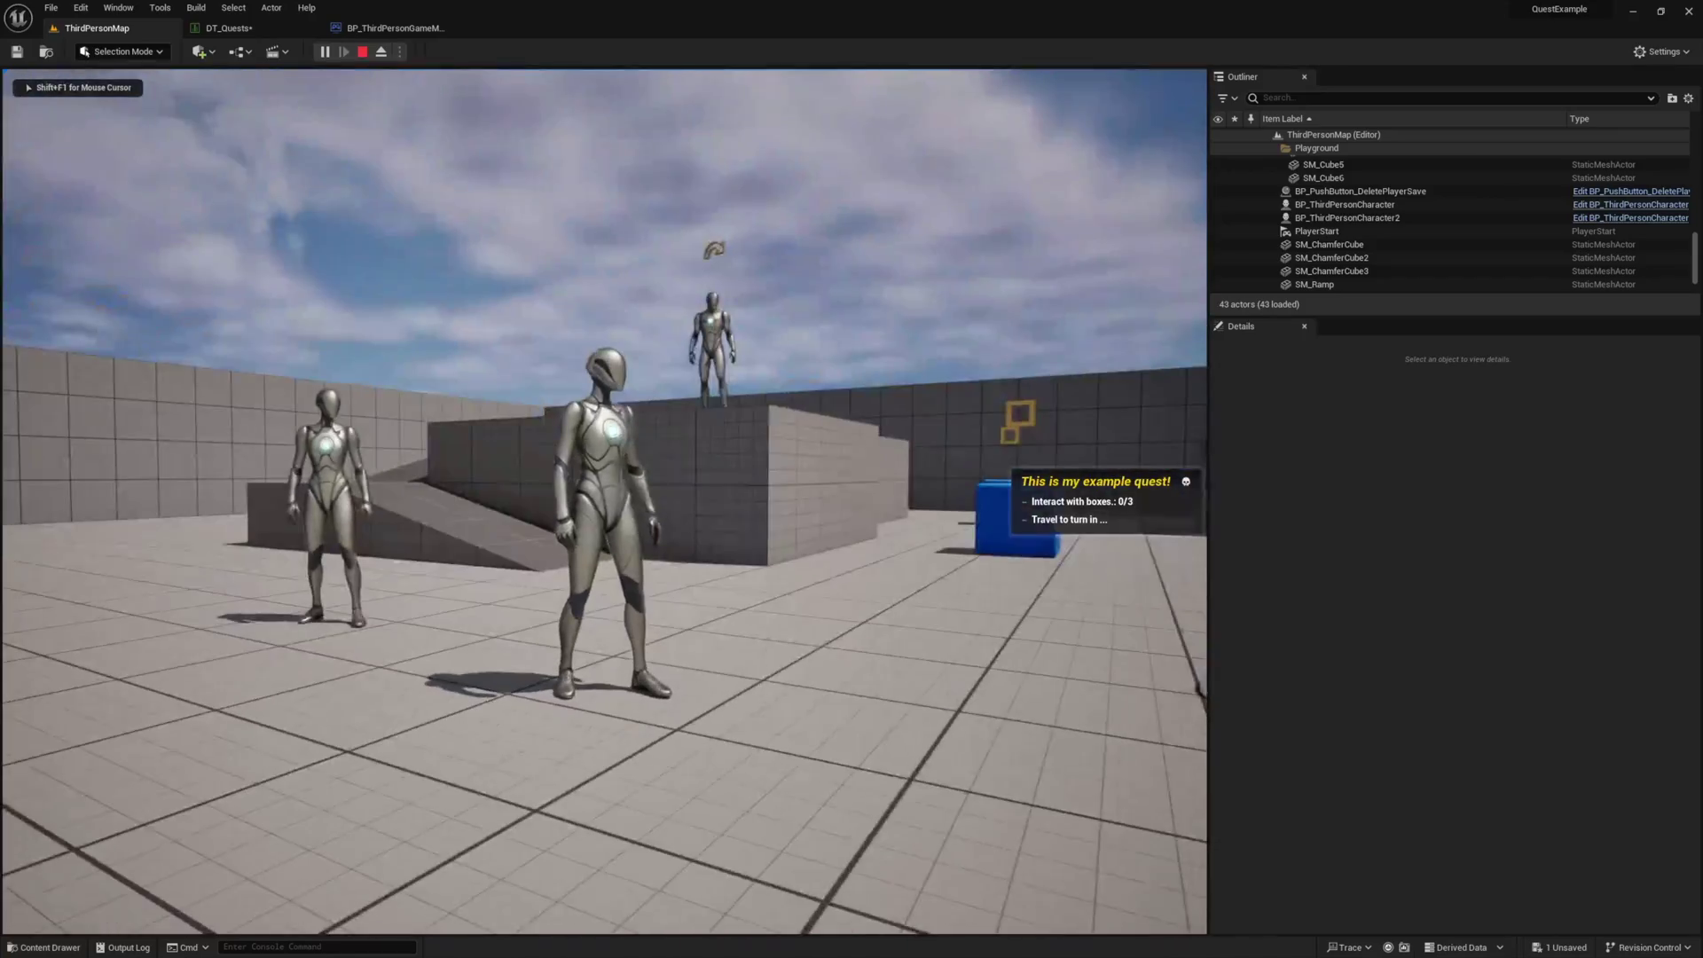
key("w")
key("e")
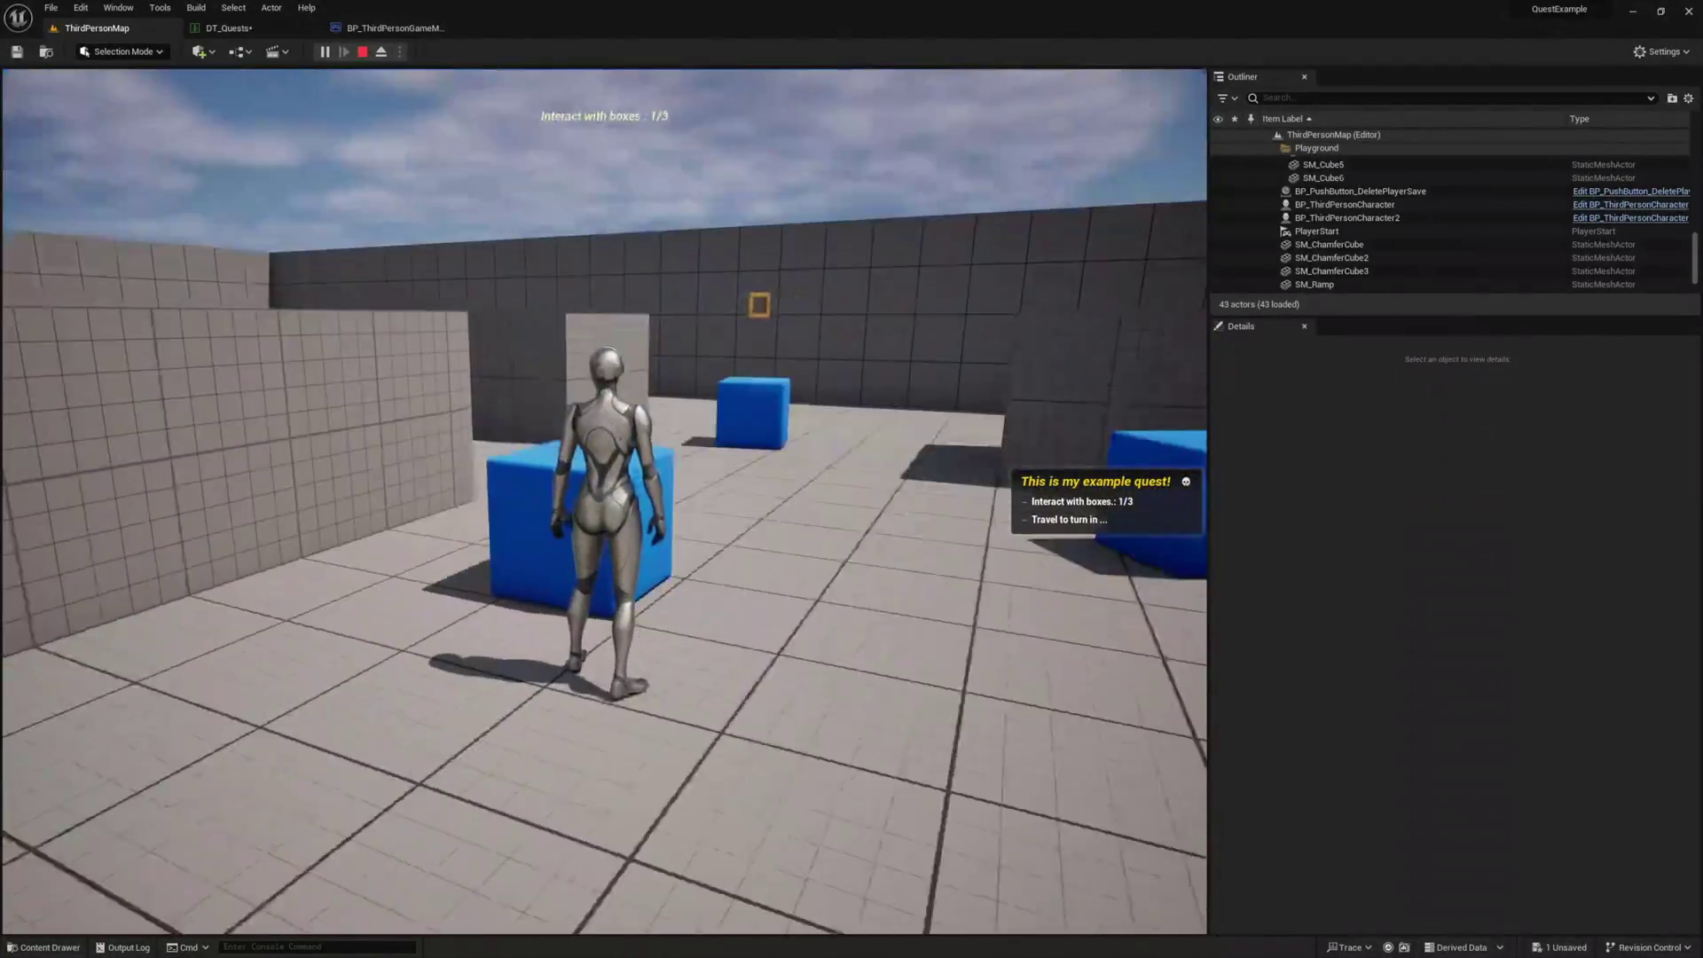
key("space")
key("space")
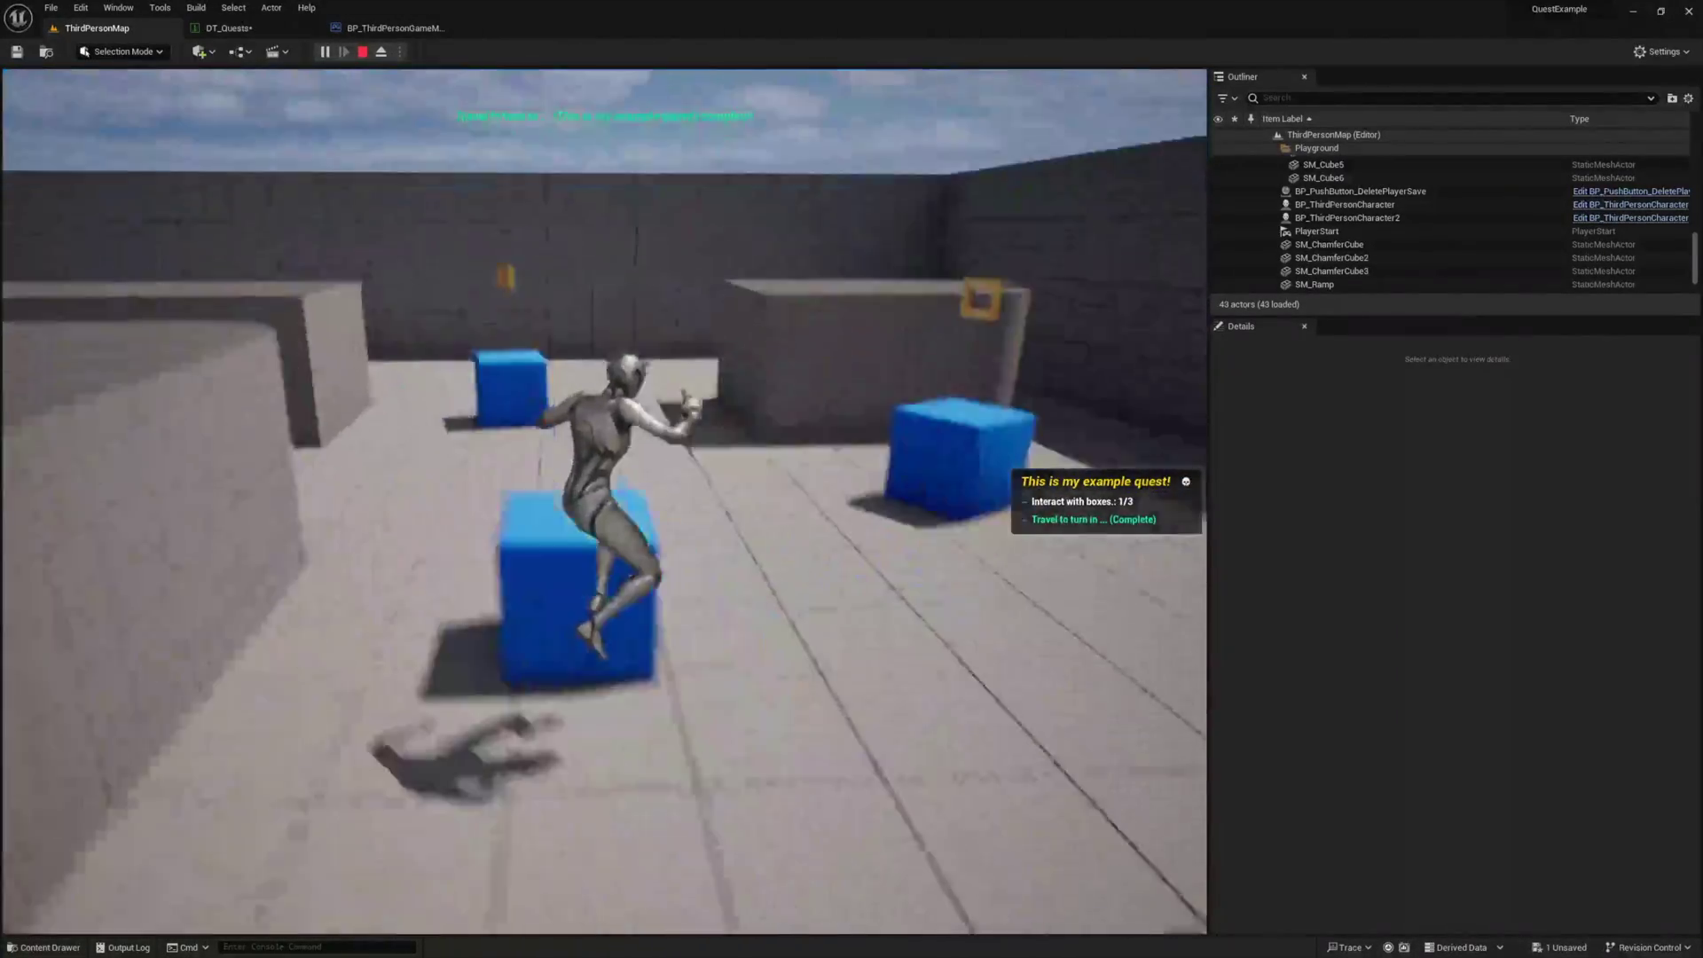
In DT_Quests, tick Require Last To Complete? on the travel objective.
left_click(229, 28)
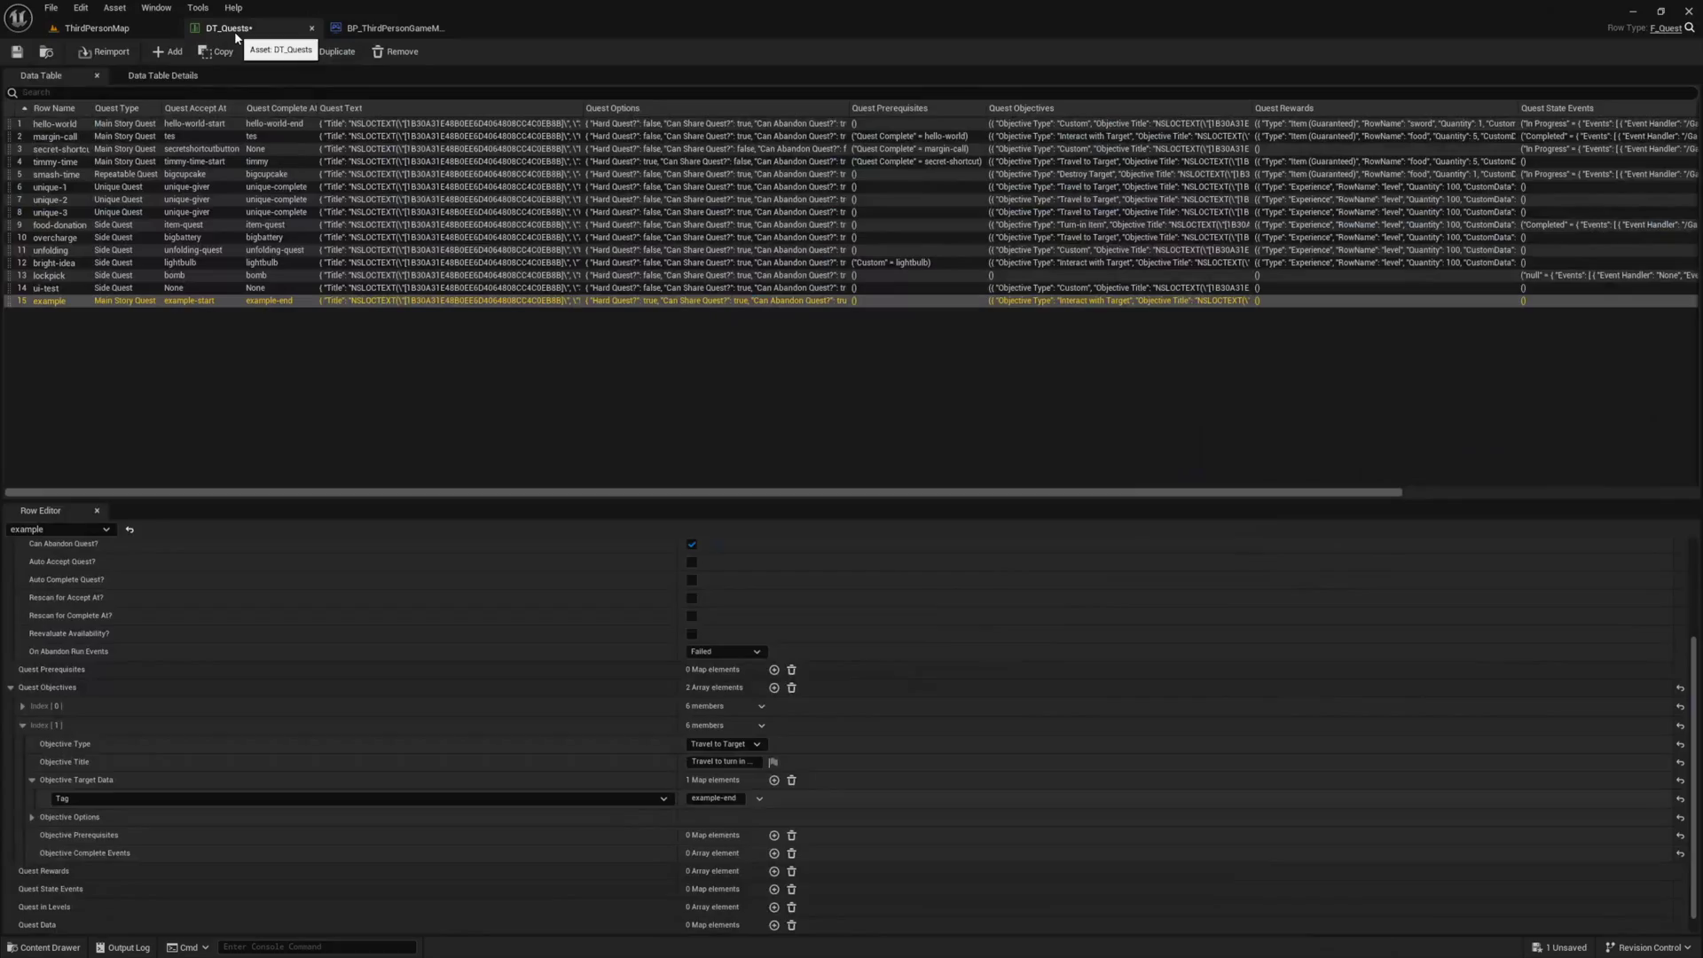
left_click(32, 817)
scroll(74, 725, "down", 3)
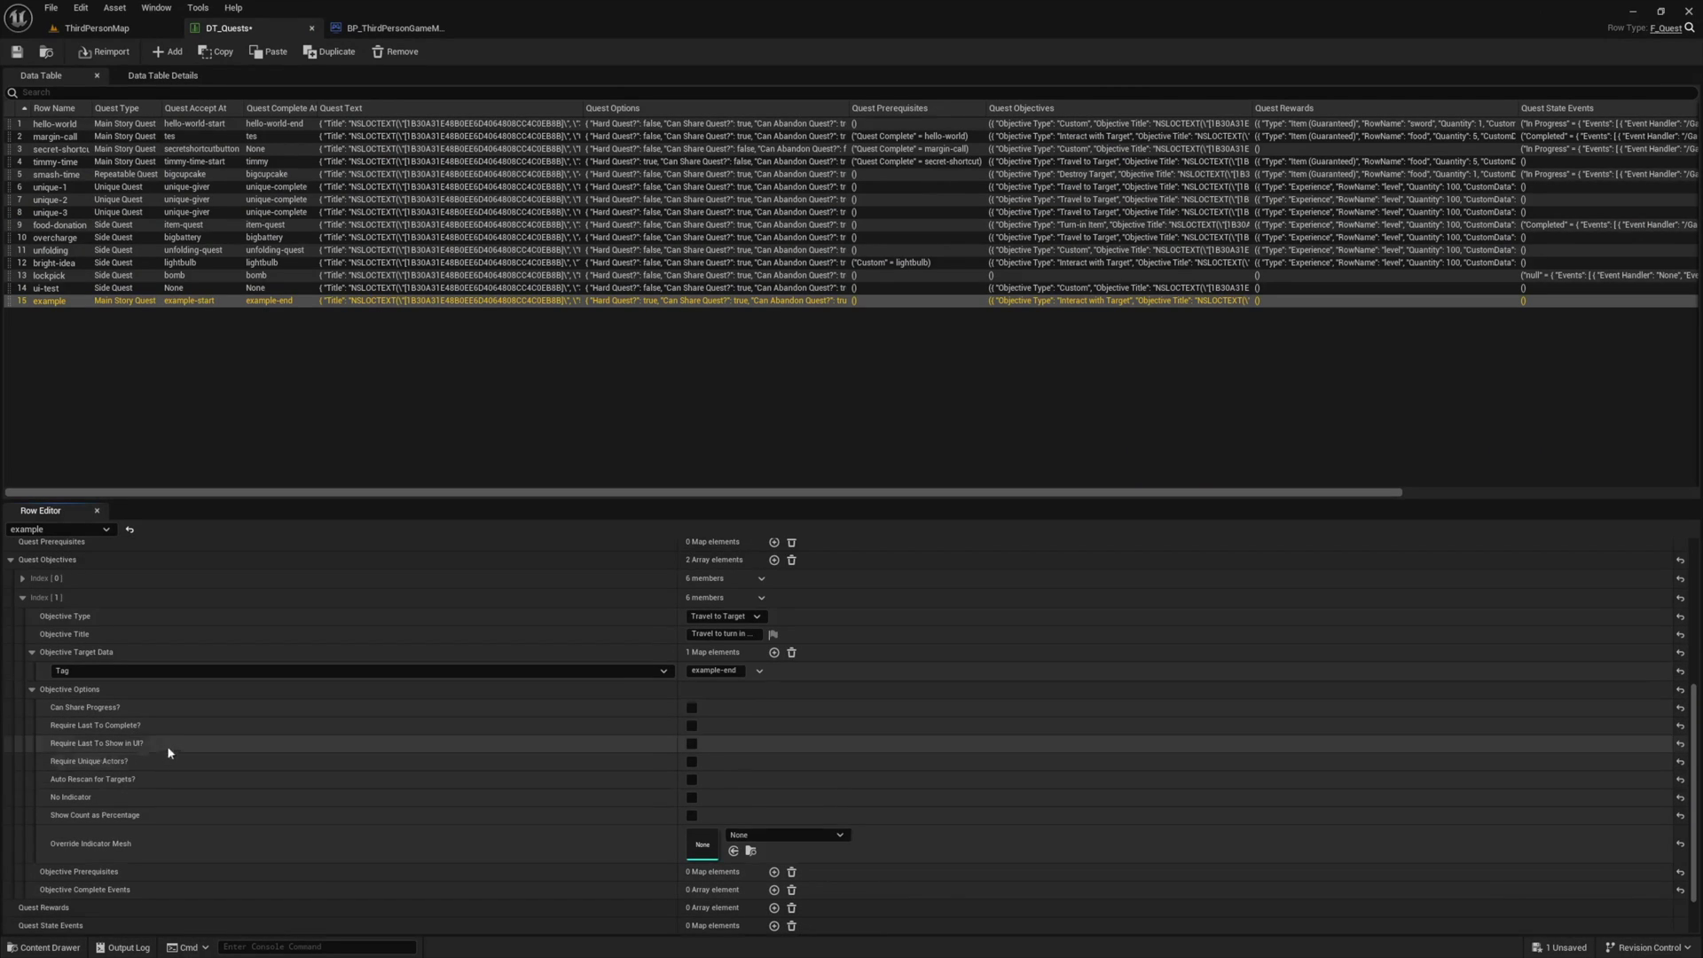
left_click(693, 725)
Play-test ThirdPersonMap, interact with the three boxes, and return to the quest giver to turn in.
left_click(96, 27)
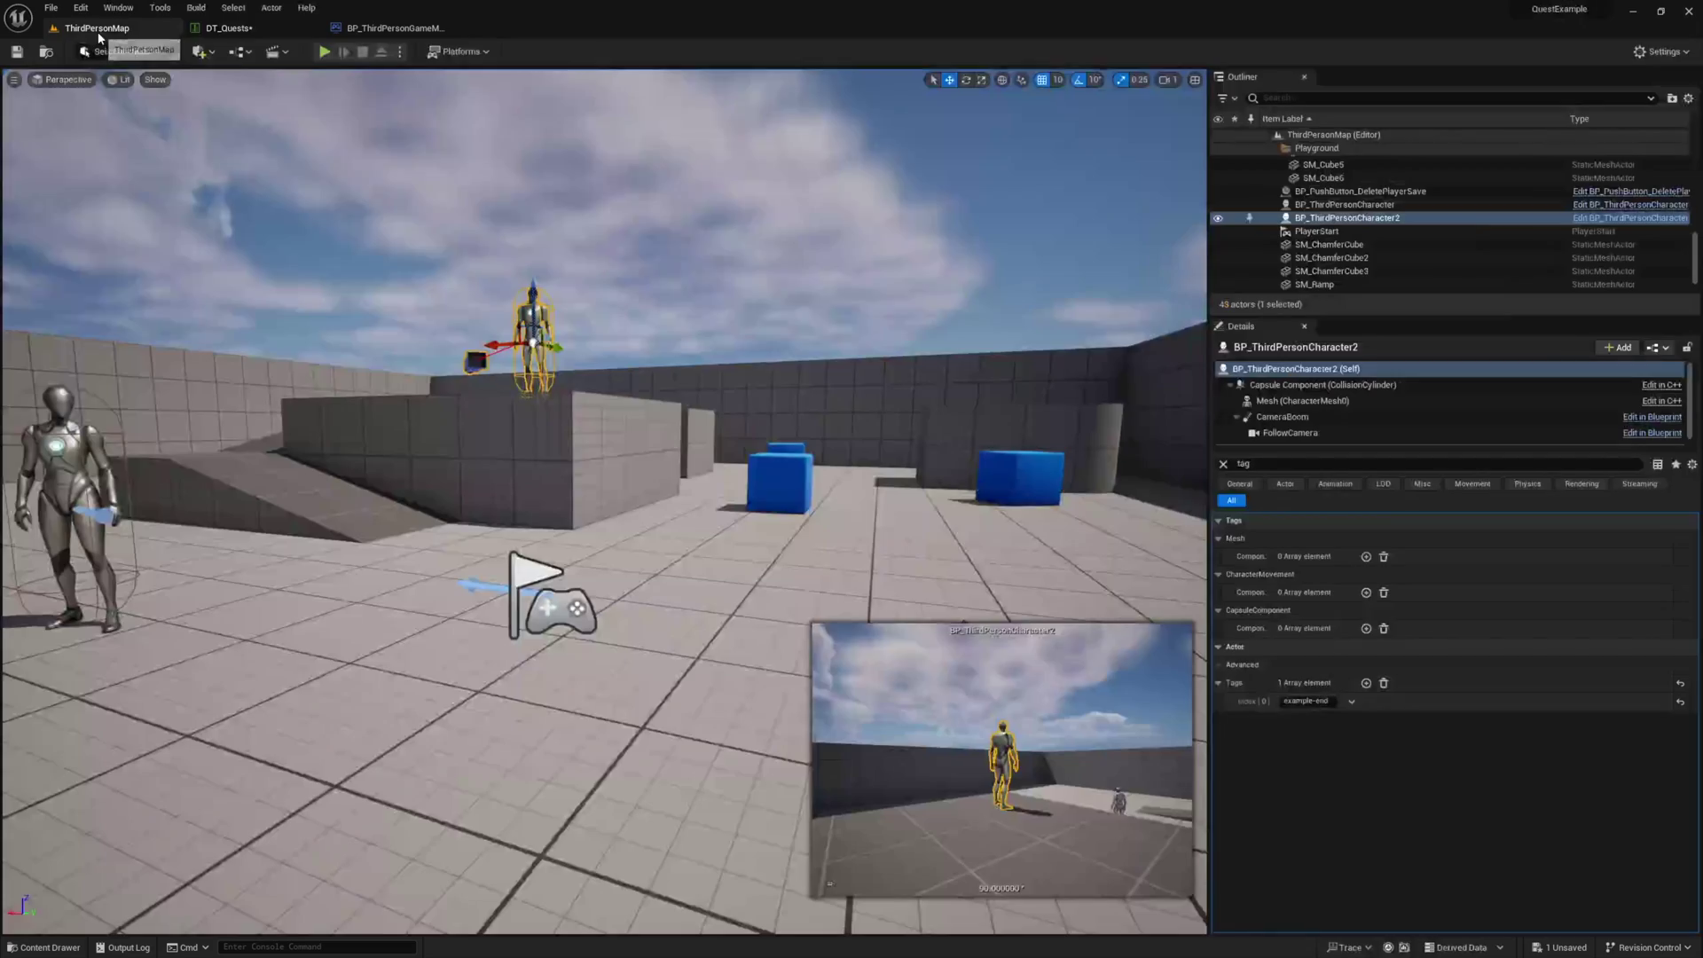
left_click(325, 51)
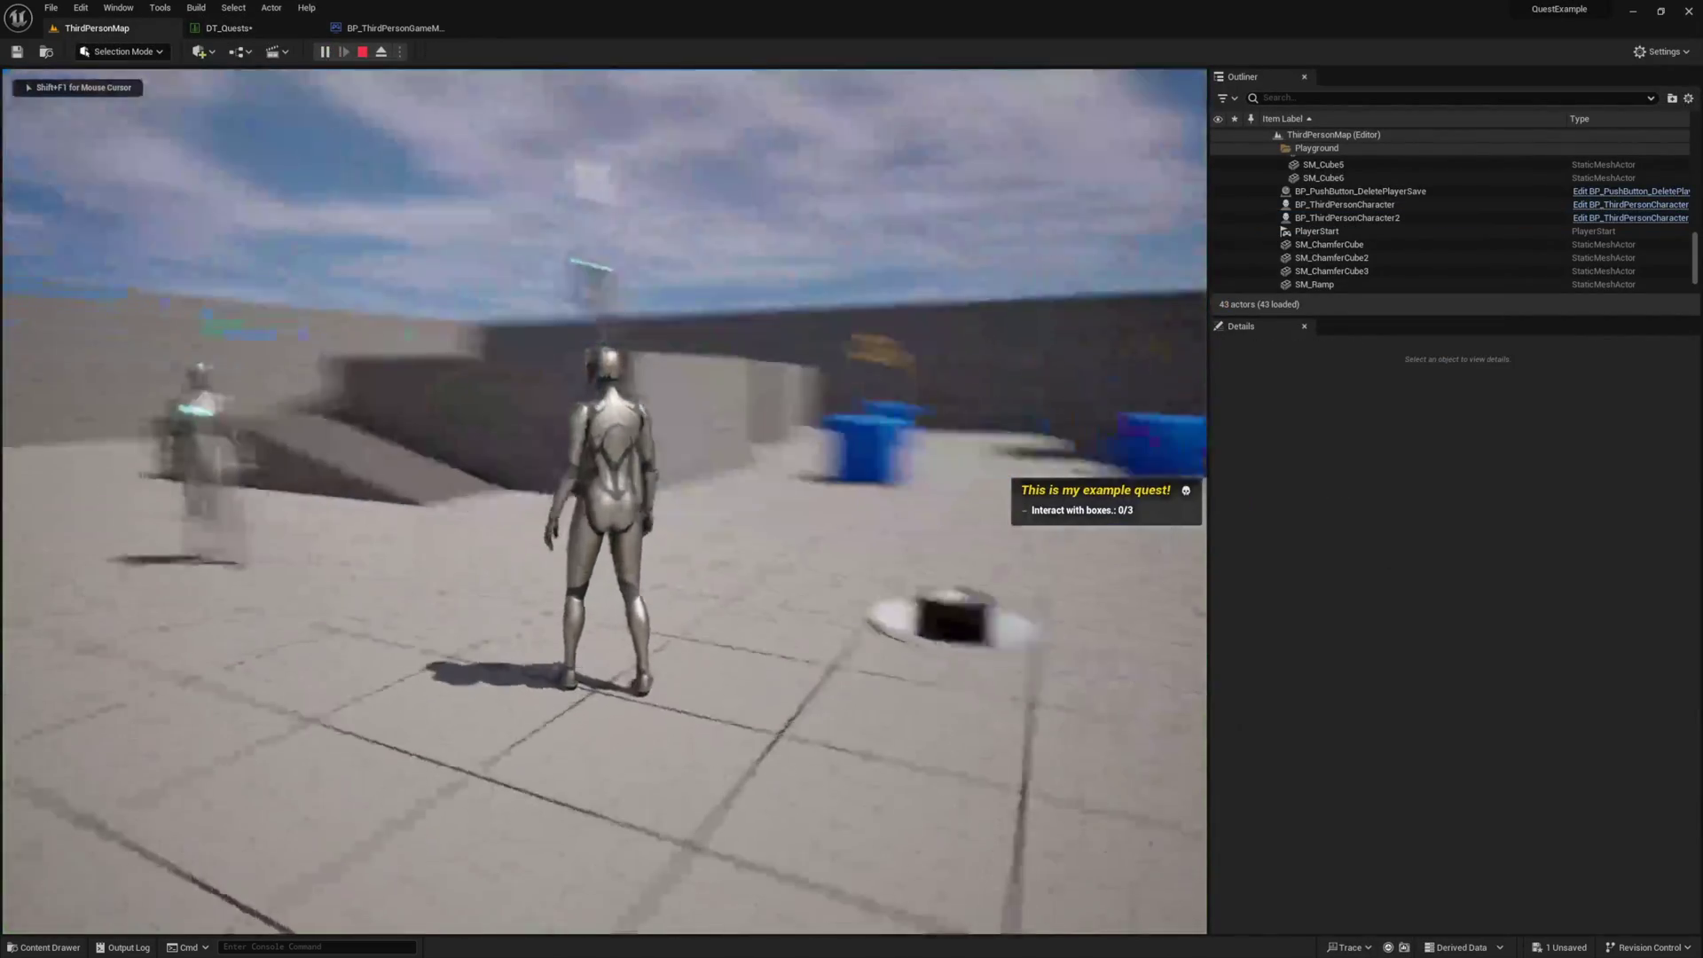
key("w")
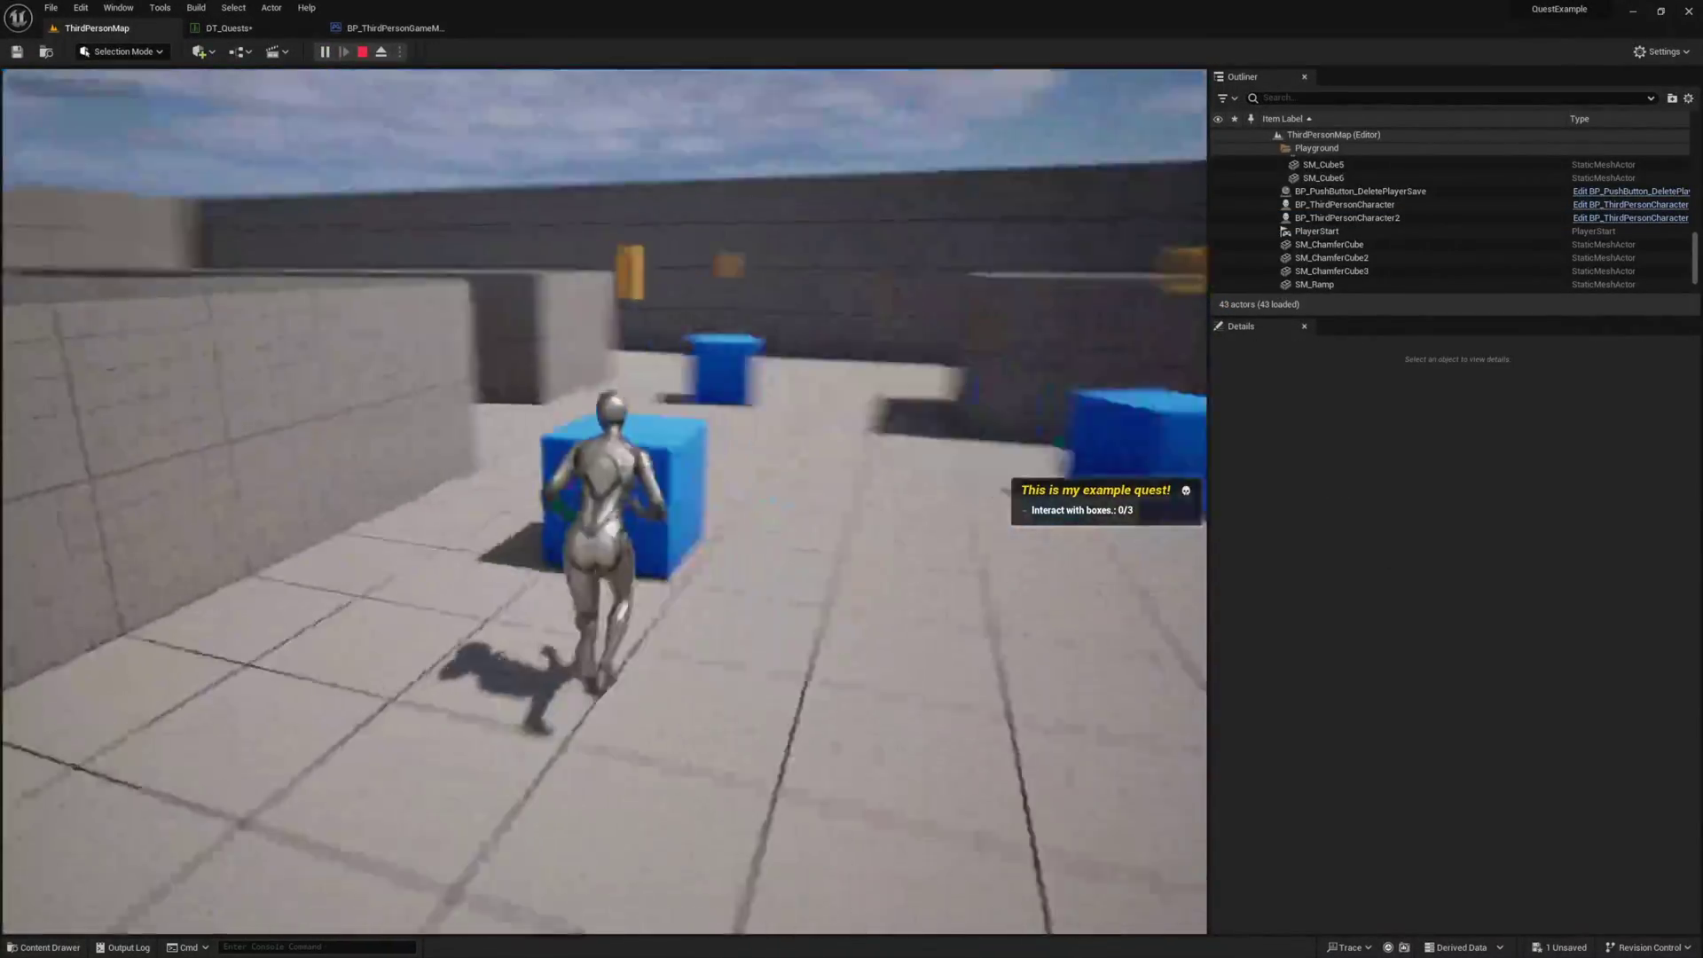
key("e")
key("e")
key("w")
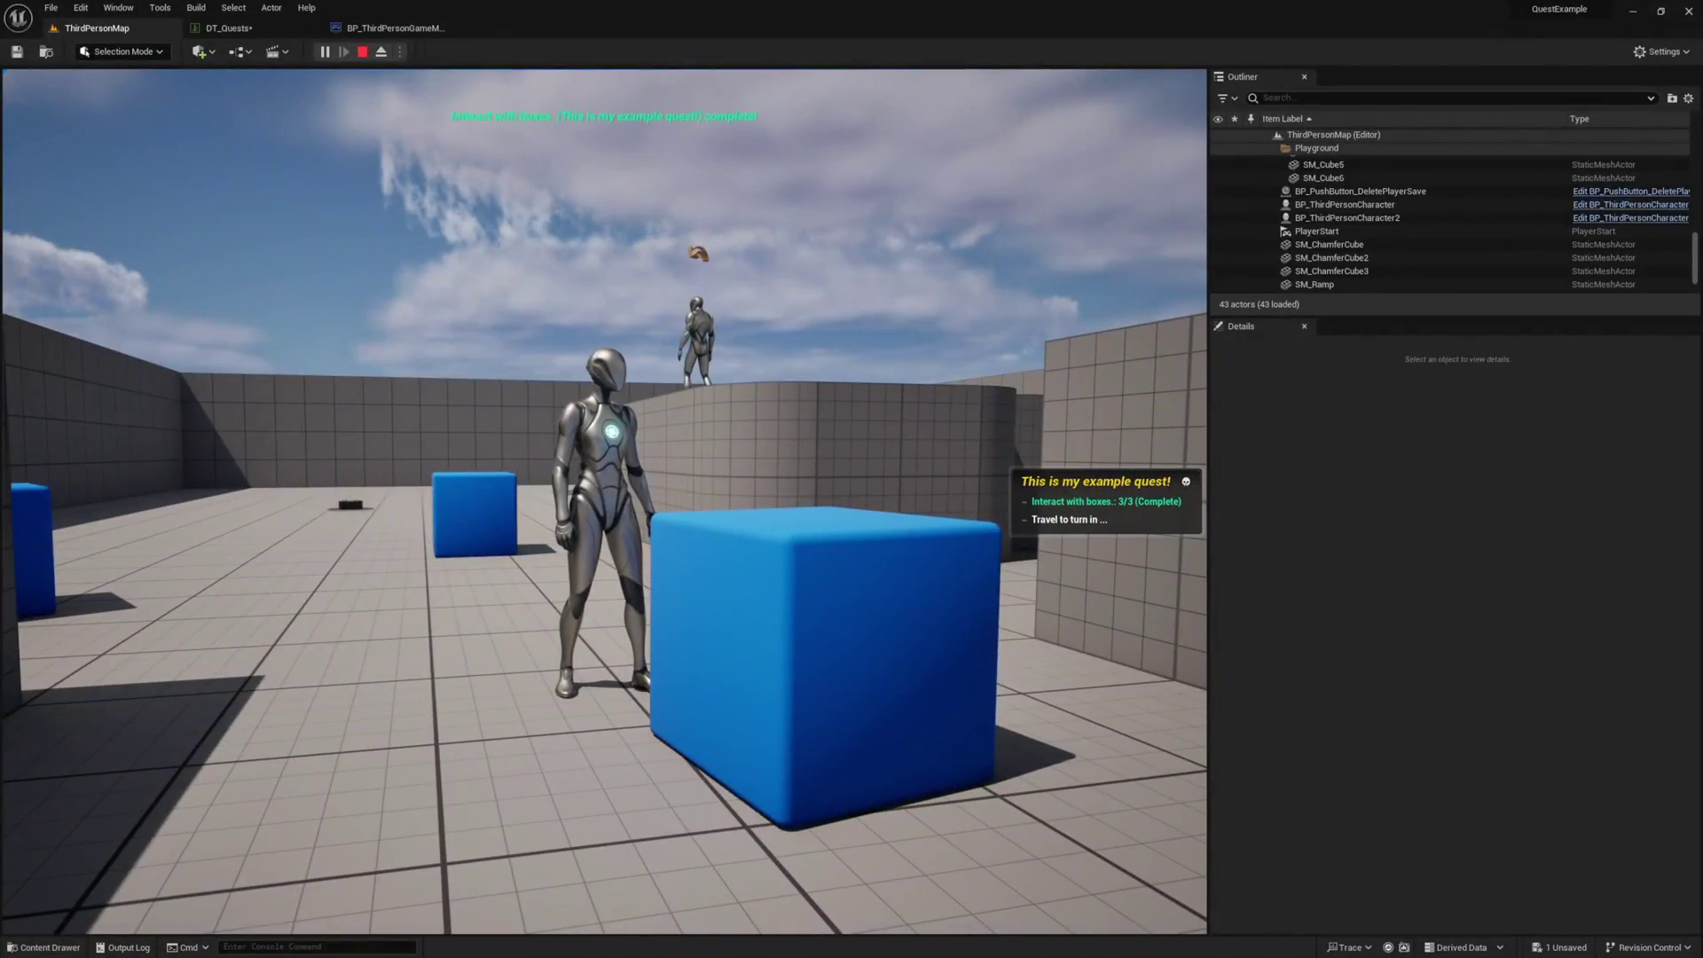
key("w")
key("space")
key("space")
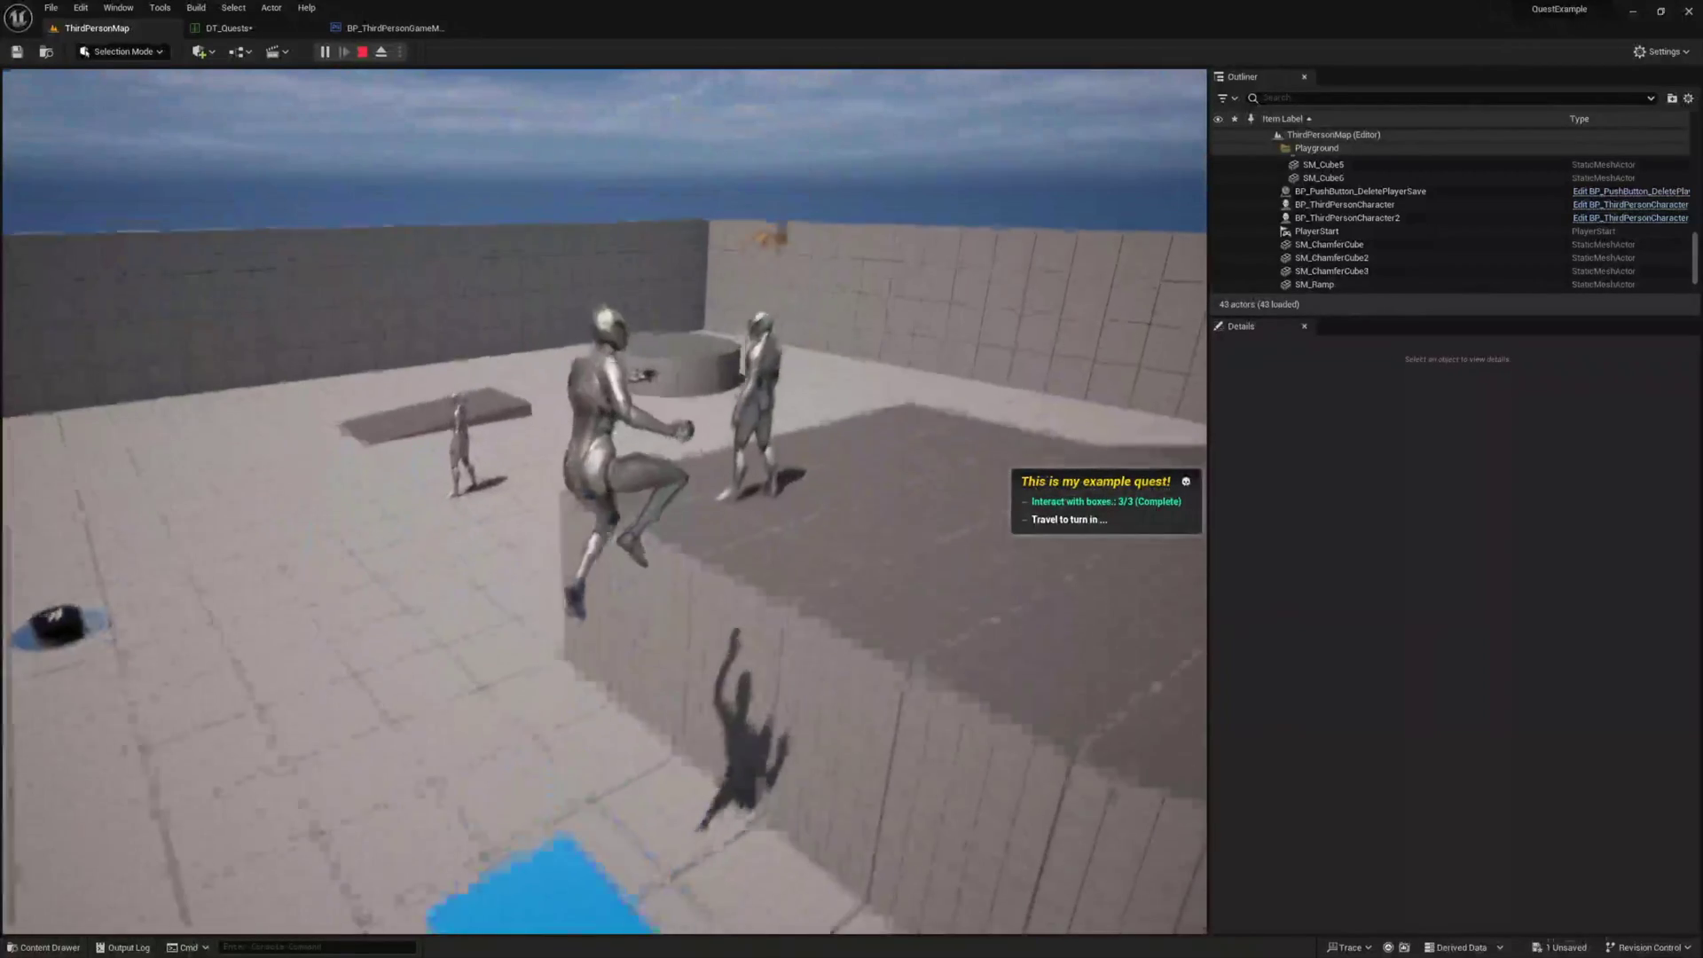
key("w")
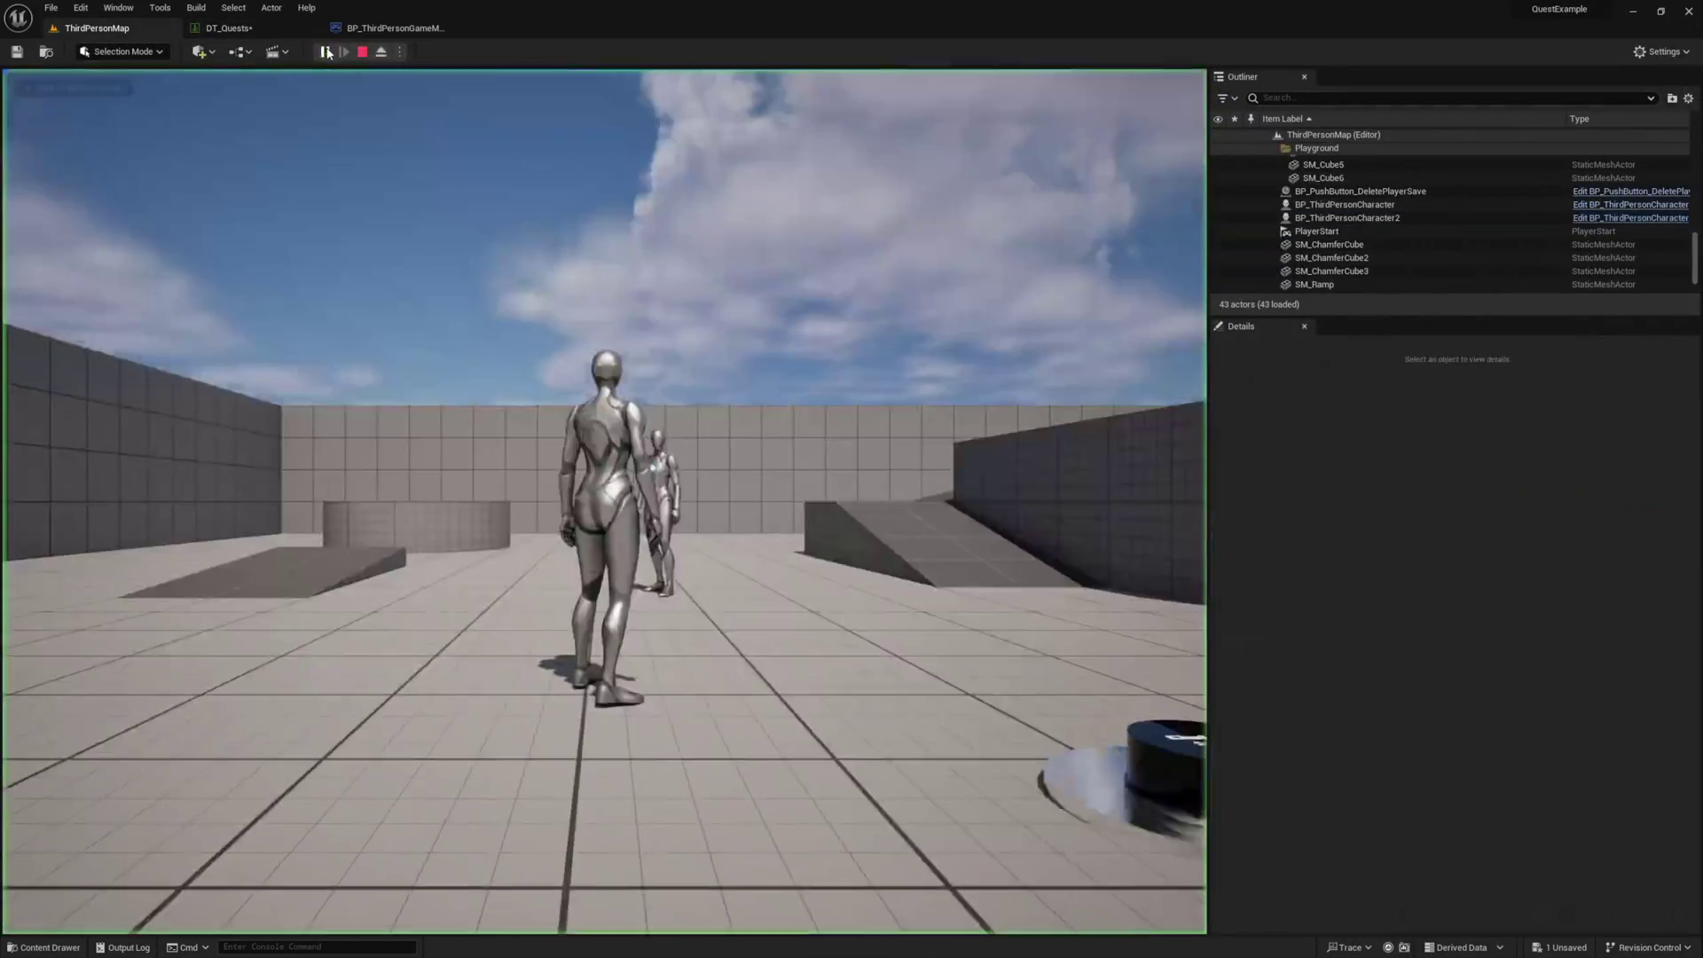
Accept the duplicated quest and interact with its boxes to advance the objective.
key("w")
key("e")
key("w")
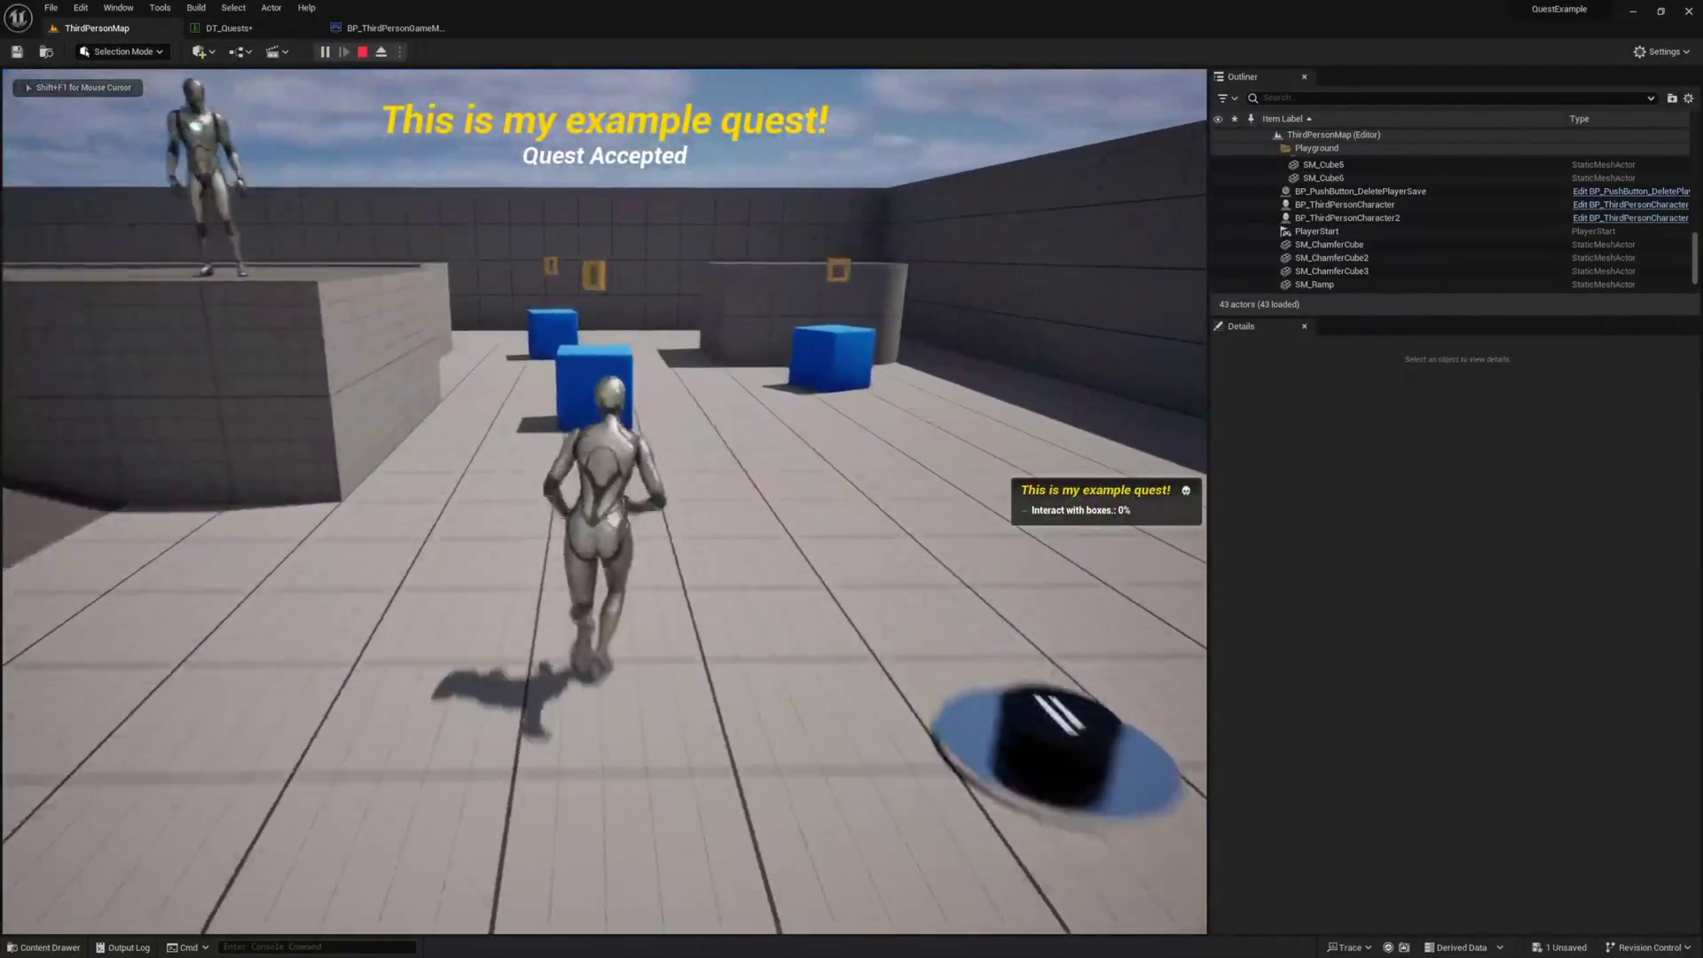
key("e")
key("d")
key("e")
key("w")
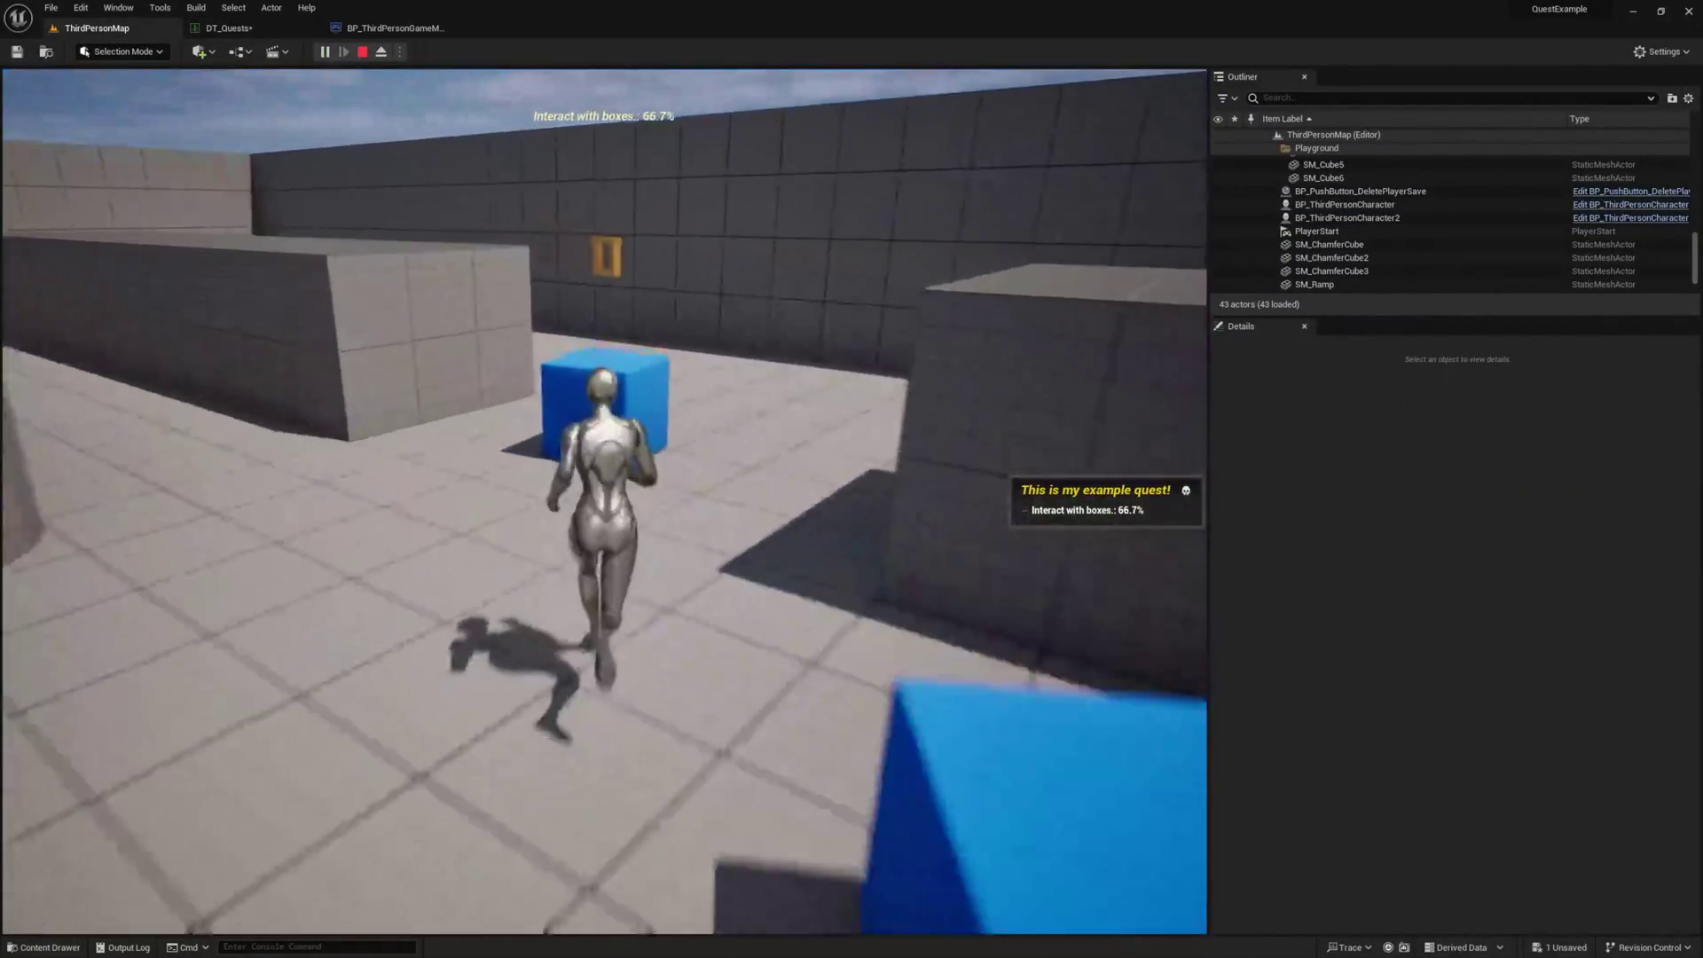
key("e")
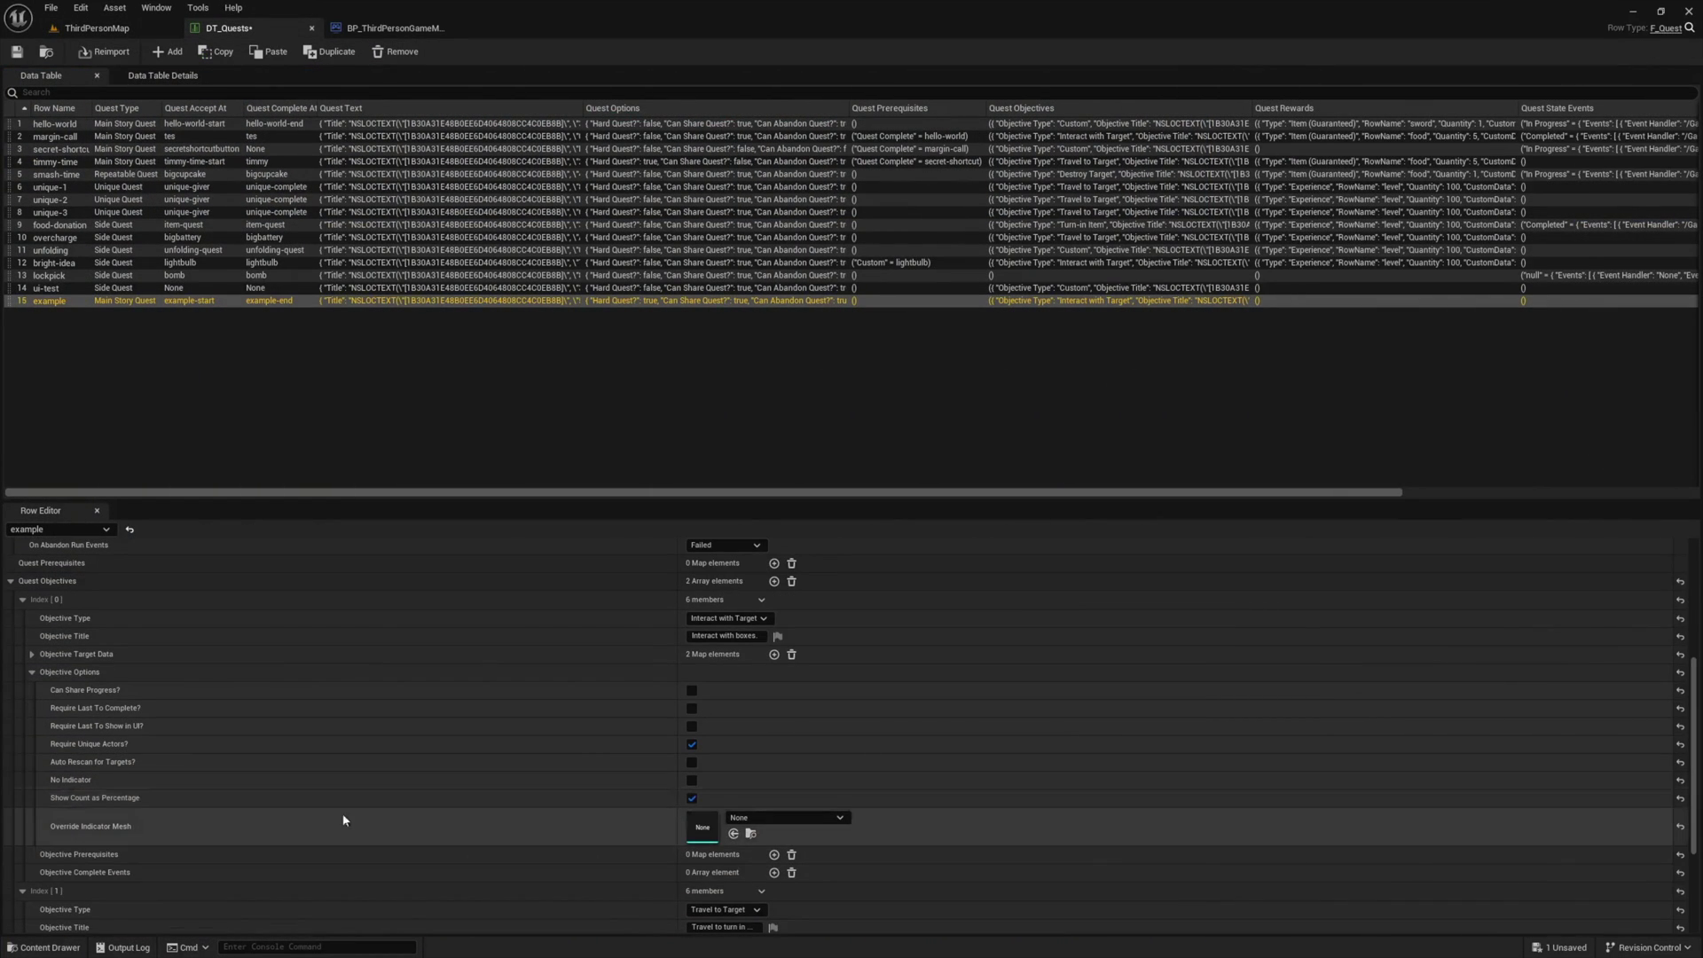
Leave the indicator mesh as None, untick Show Count as Percentage, and collapse Objective Options and Index [1].
left_click(798, 819)
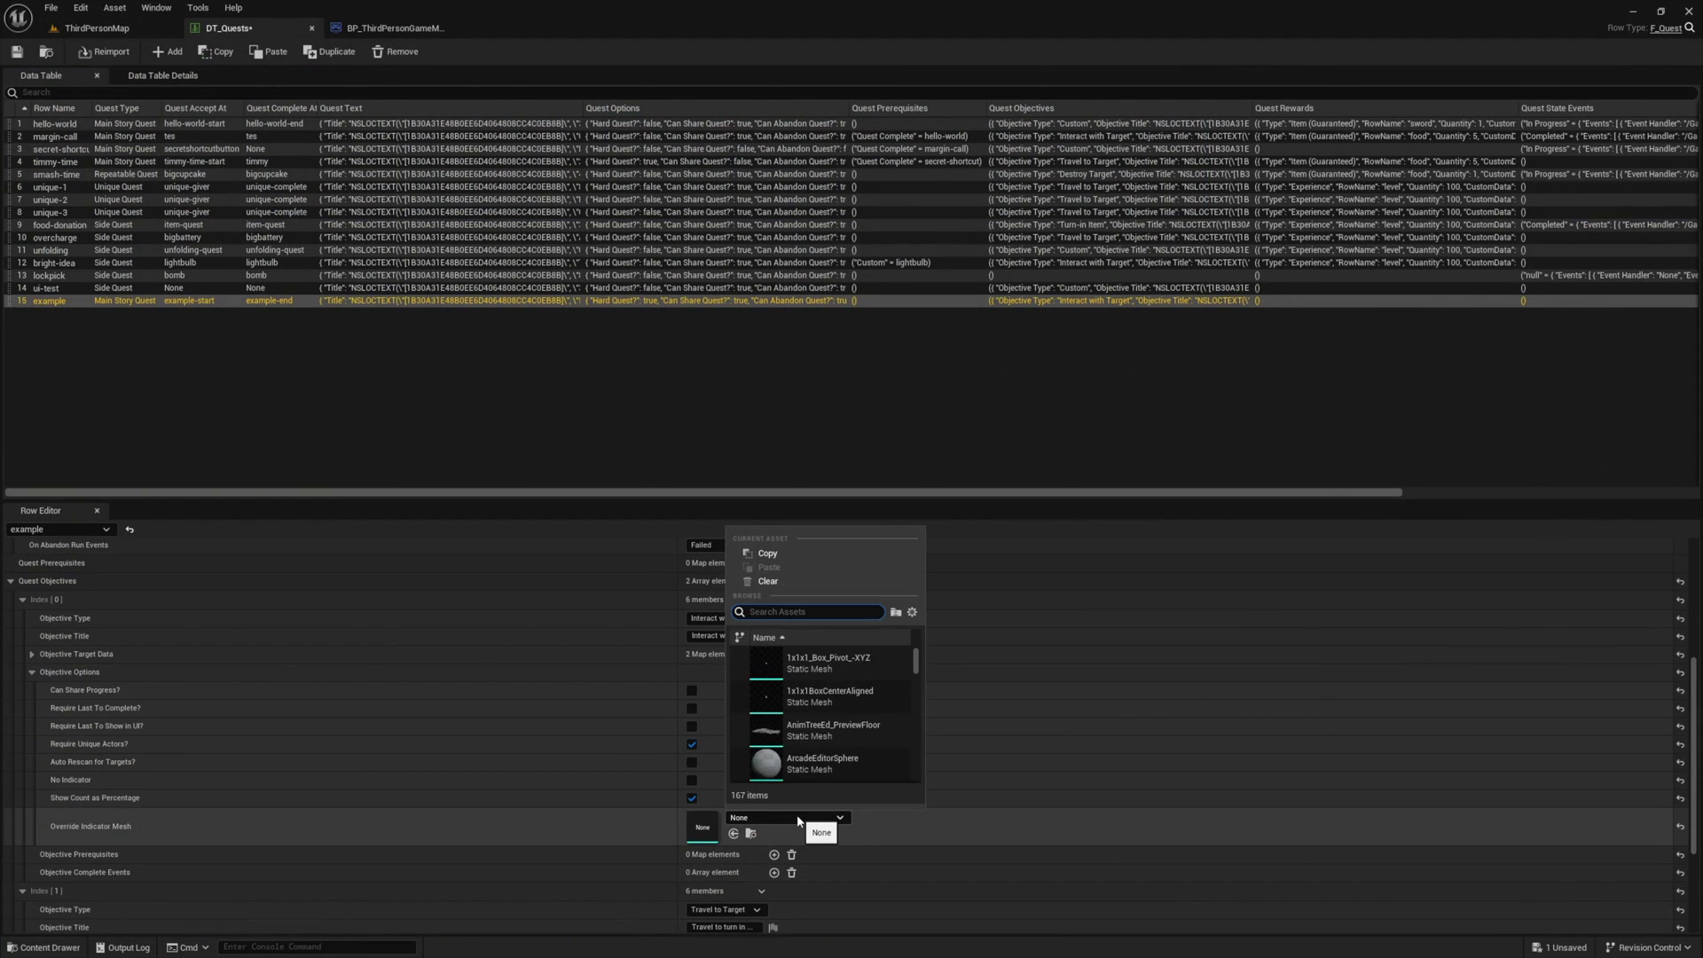
left_click_drag(910, 658, 916, 731)
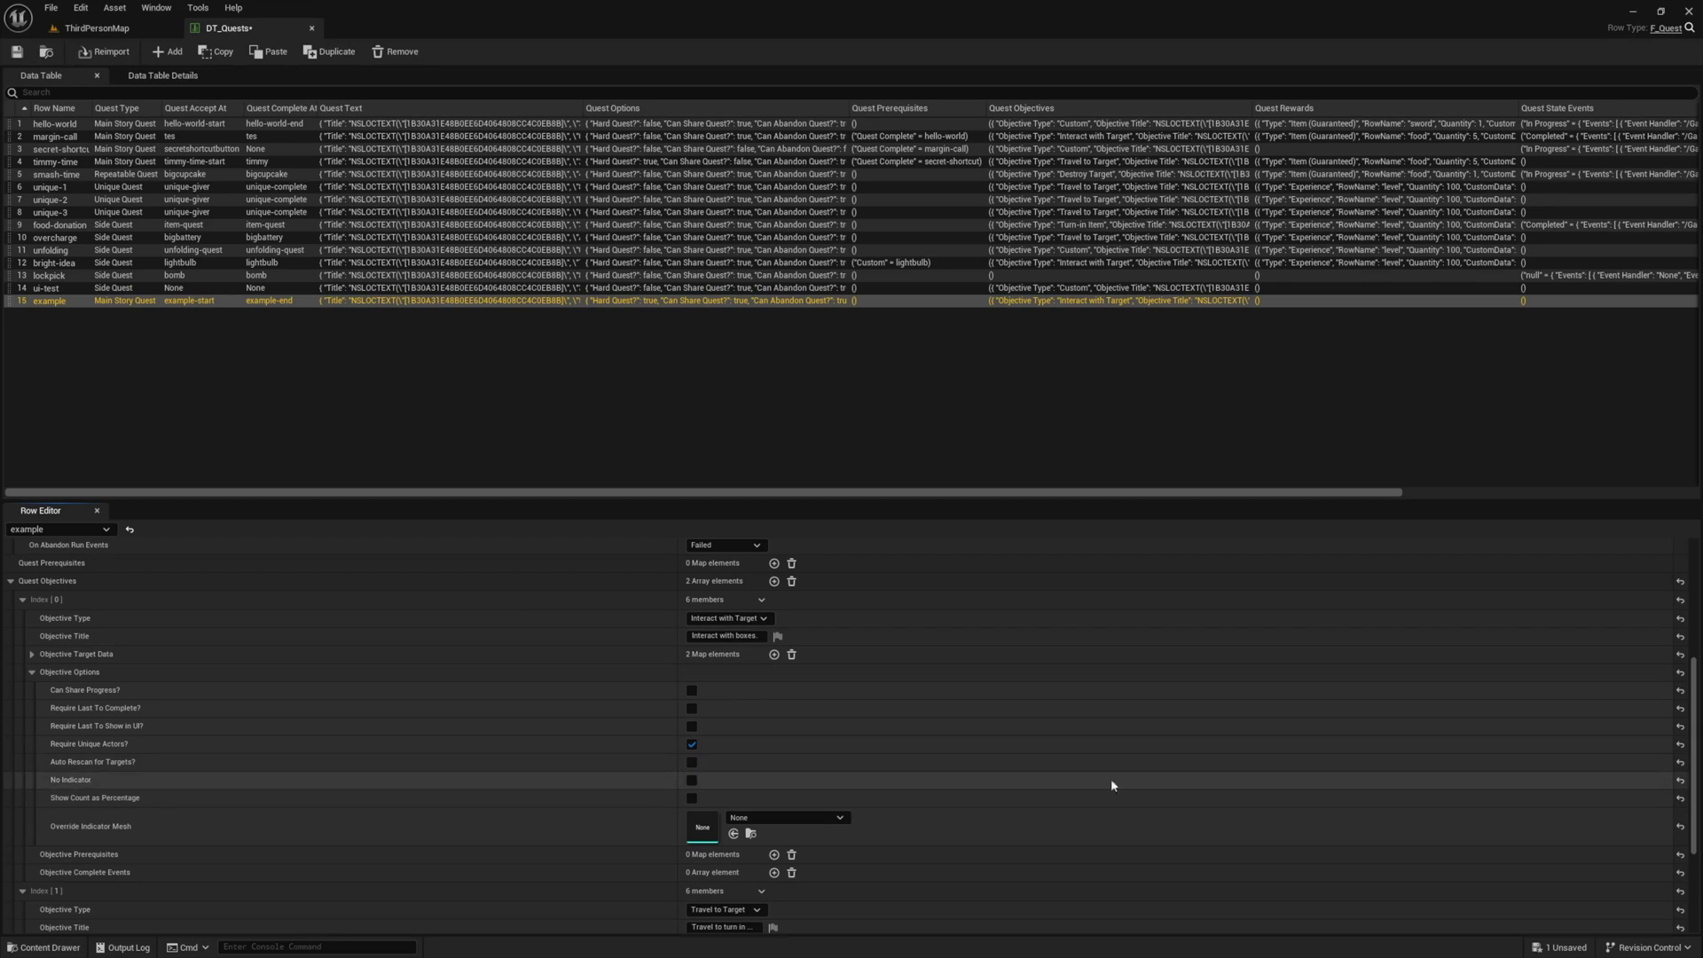
left_click(32, 673)
left_click(23, 727)
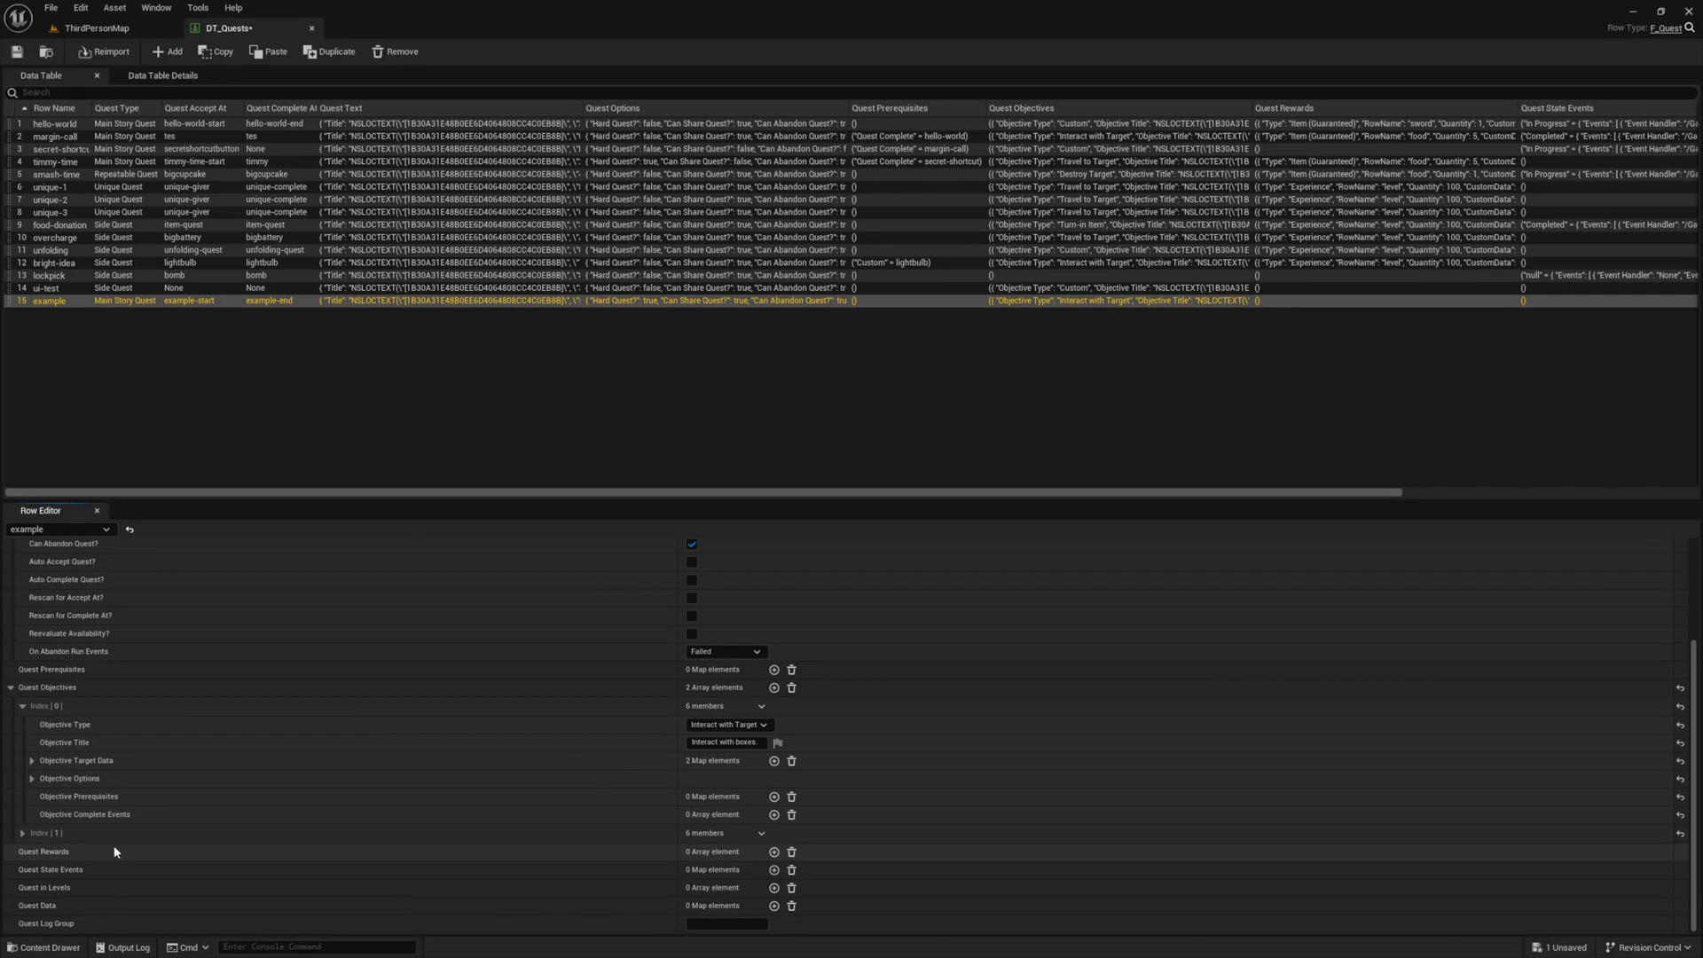
left_click(23, 706)
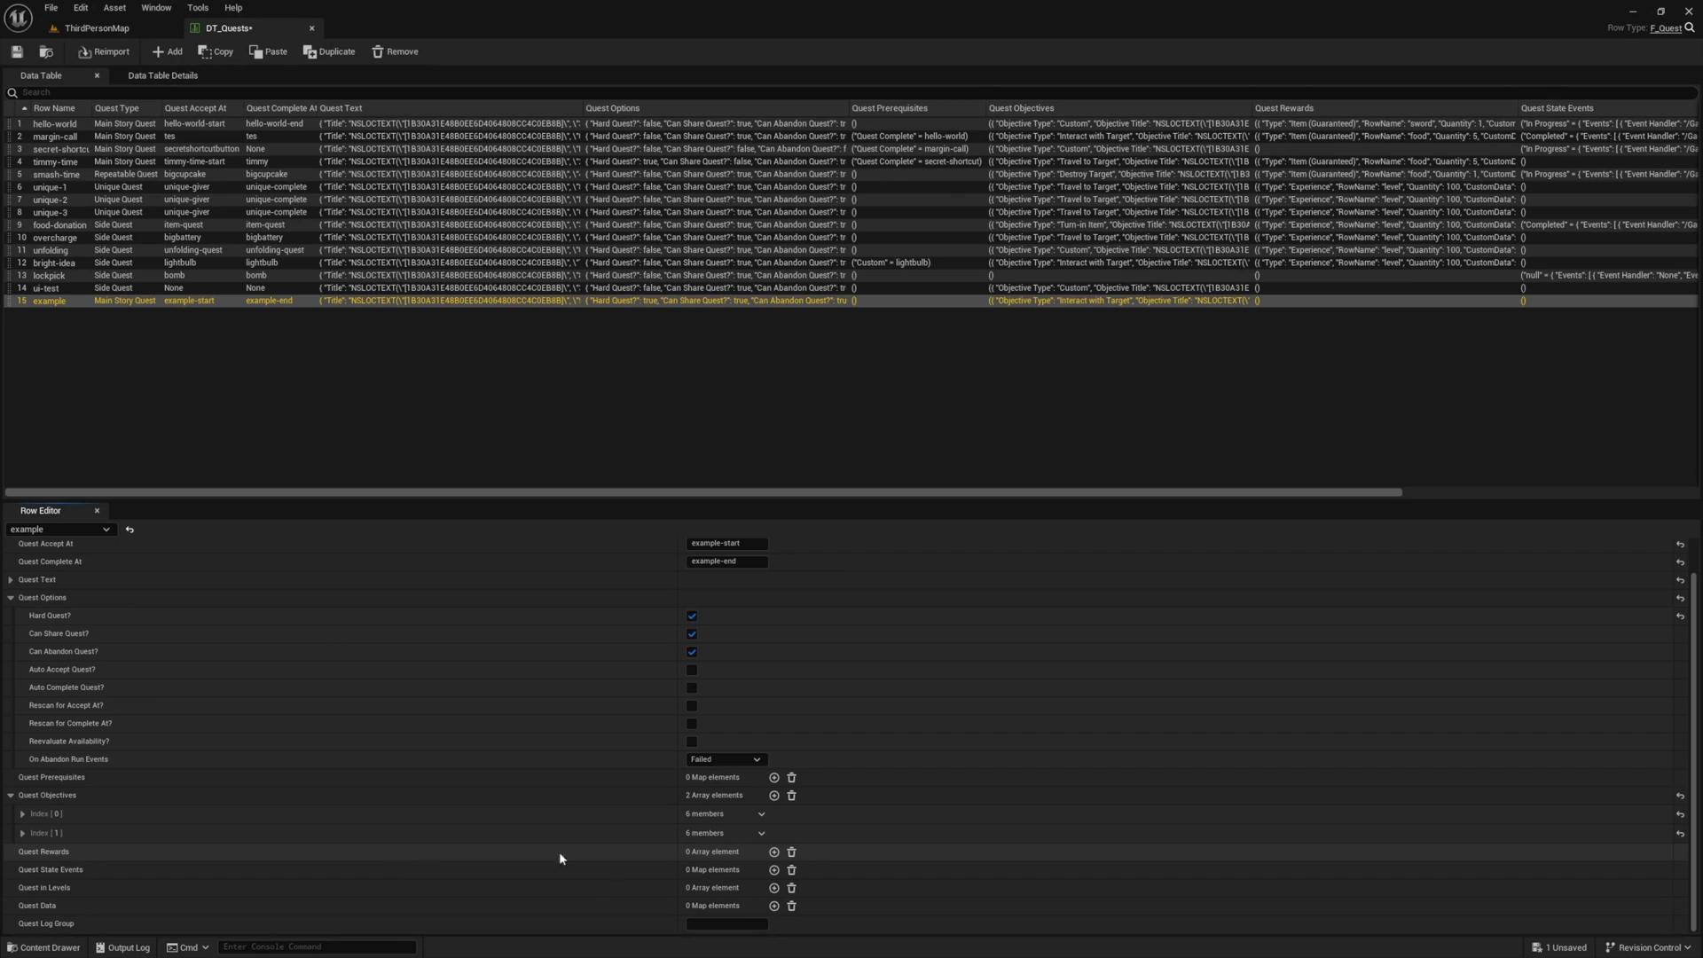
left_click(773, 852)
left_click(22, 870)
scroll(167, 881, "down", 2)
left_click(752, 804)
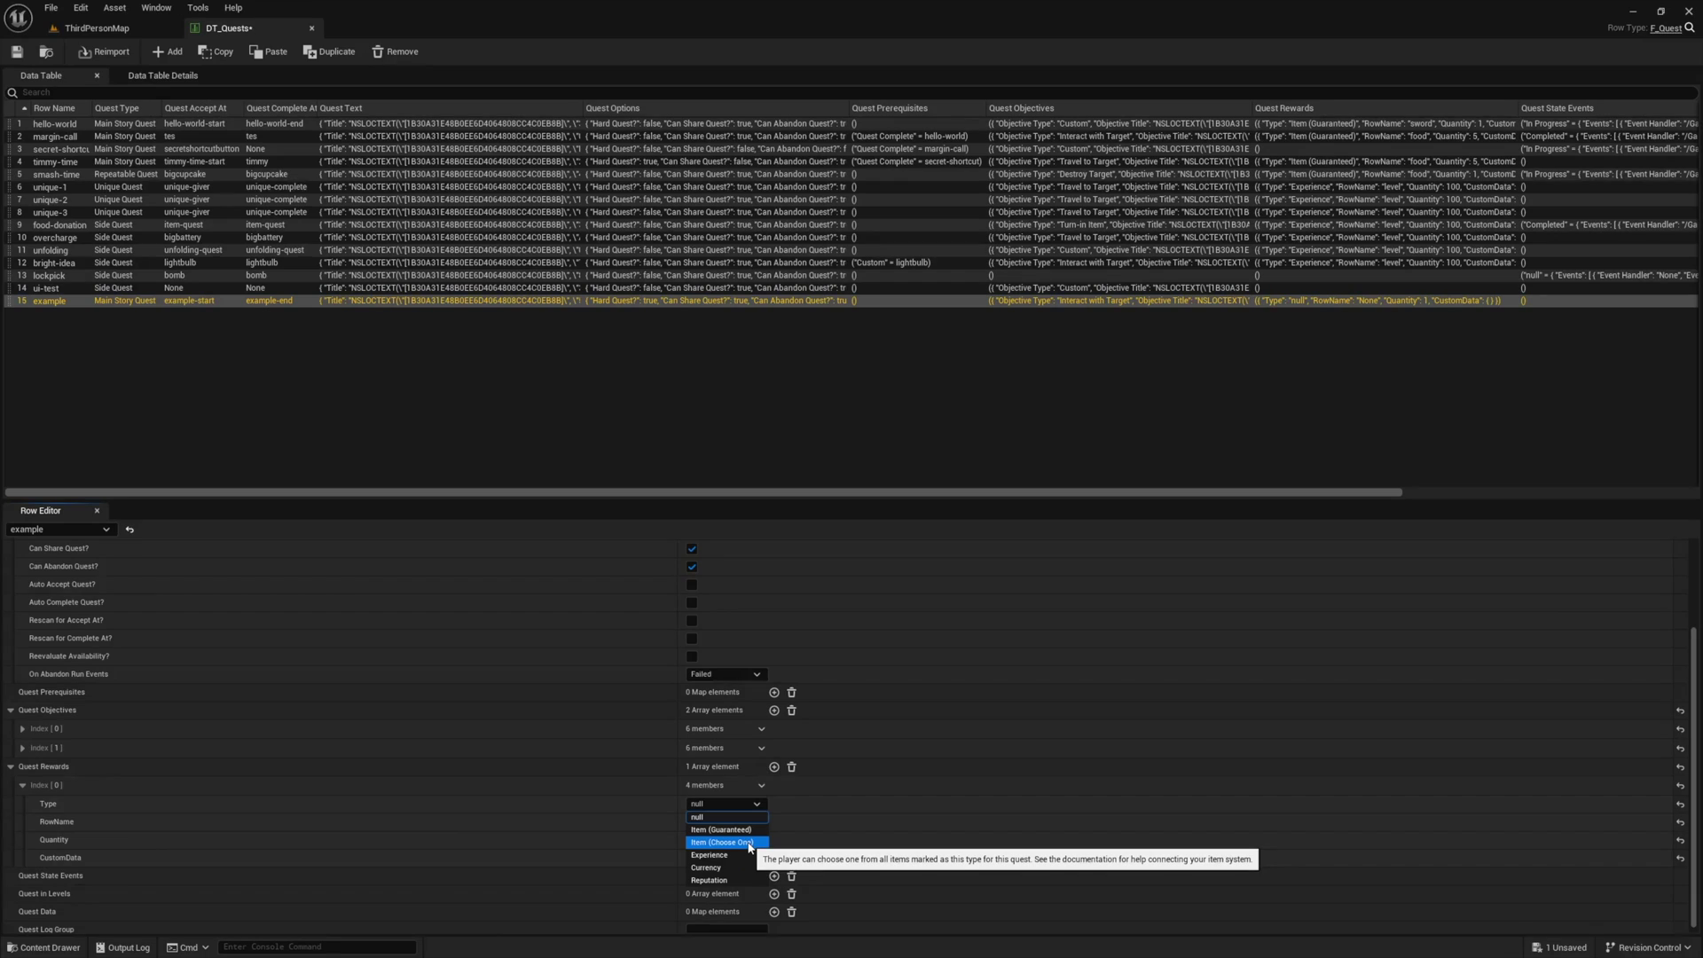
key("Escape")
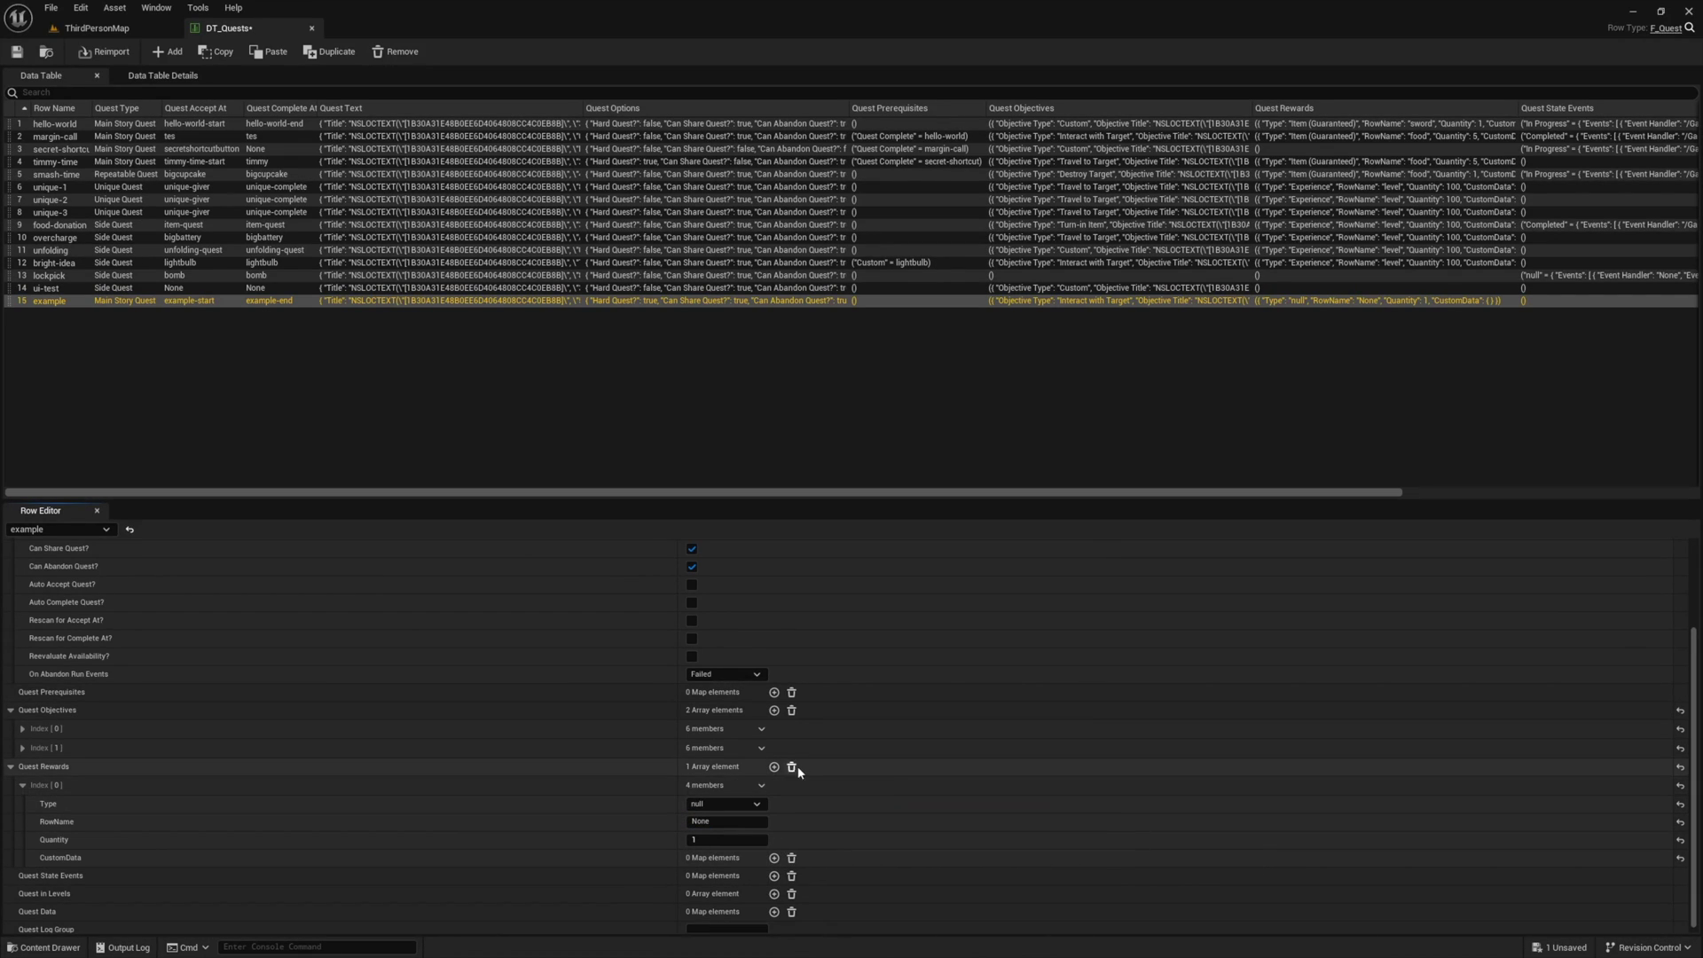
left_click(761, 785)
left_click(777, 819)
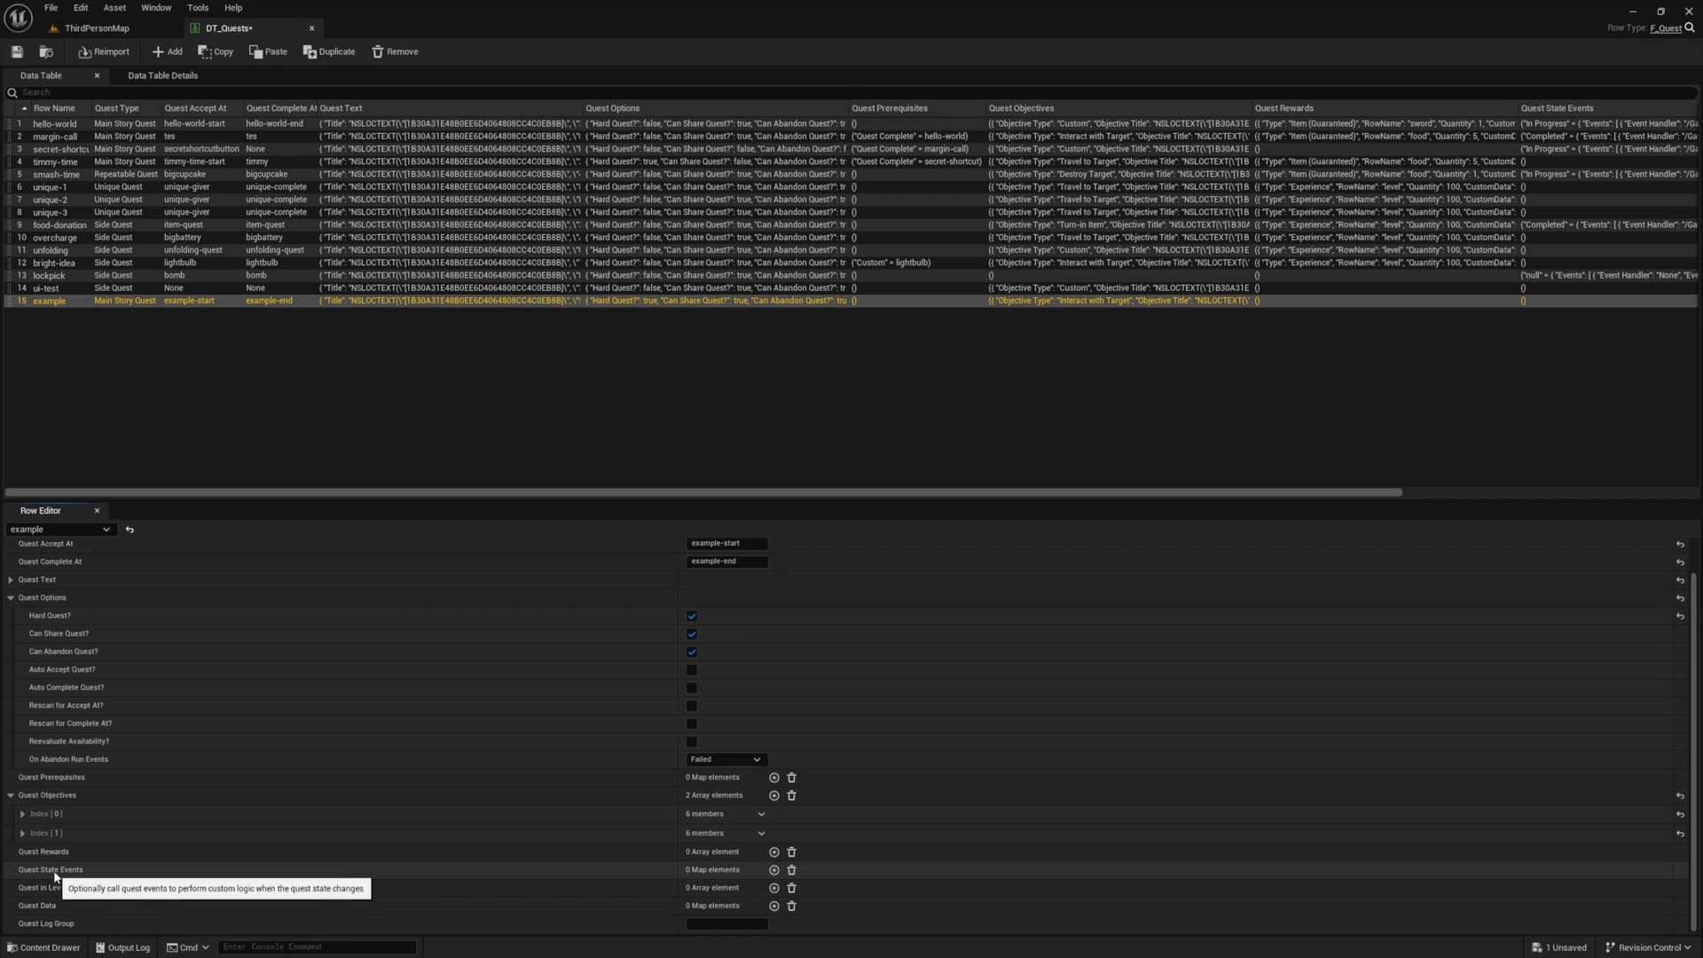
Add a Quest State Events entry keyed to In Progress.
left_click(773, 869)
left_click(473, 889)
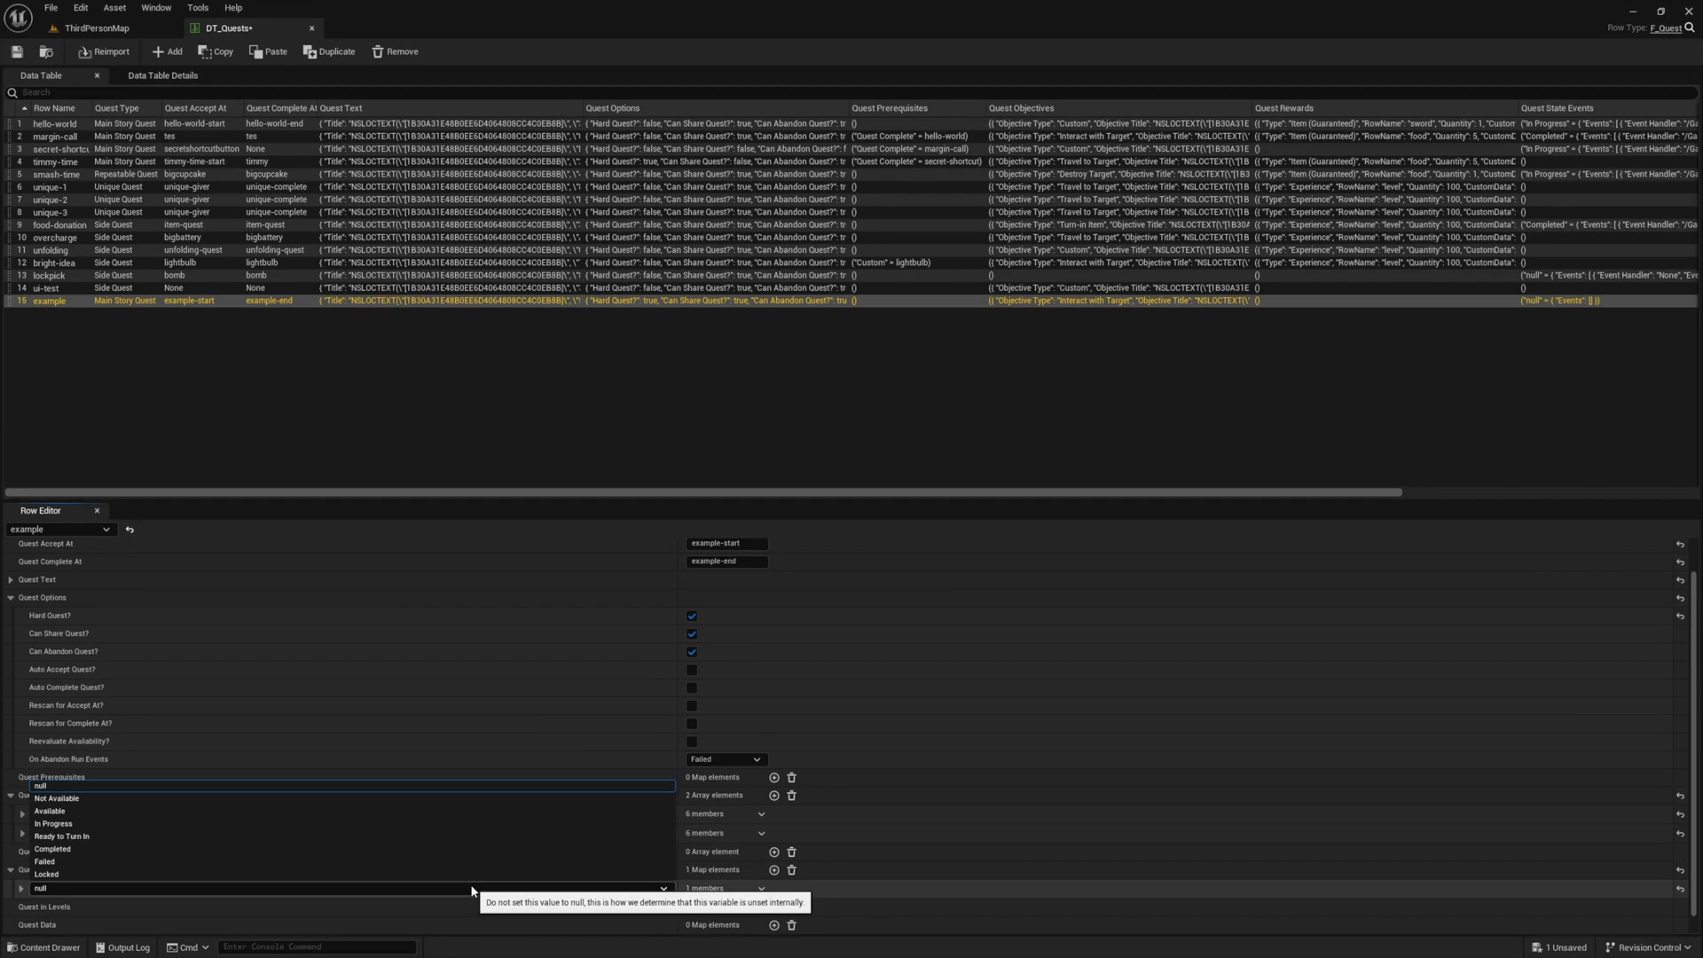
left_click(434, 823)
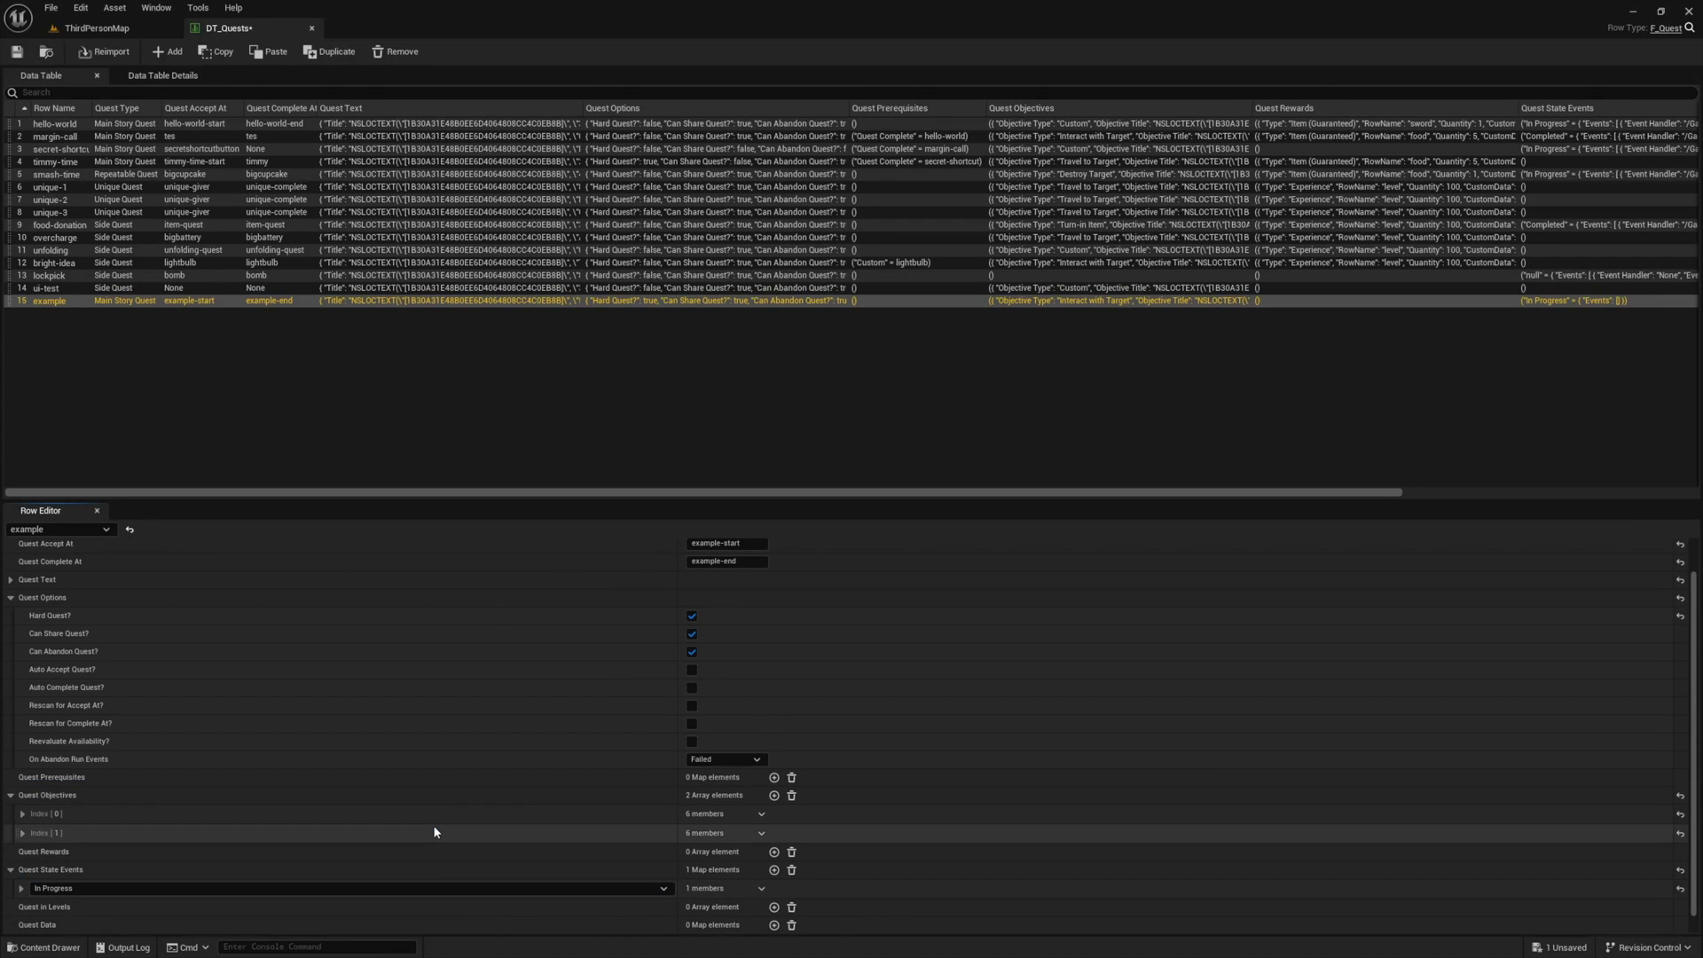
scroll(89, 889, "down", 1)
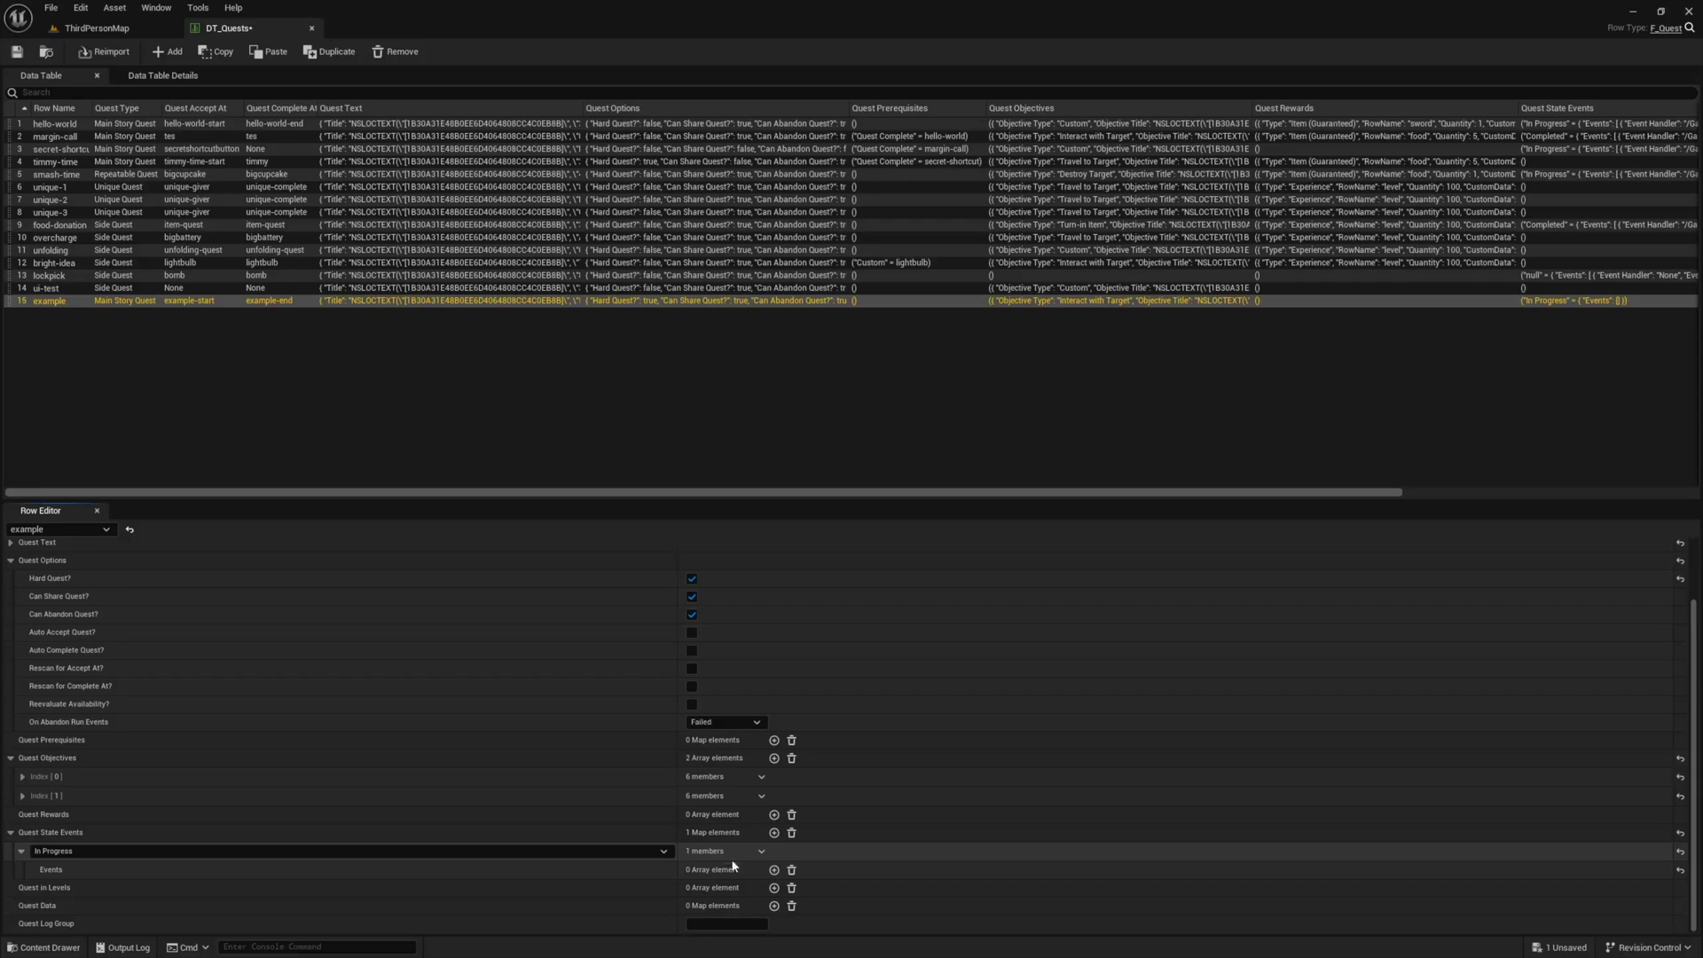
Add one event under In Progress and open its Event Handler class list.
left_click(773, 869)
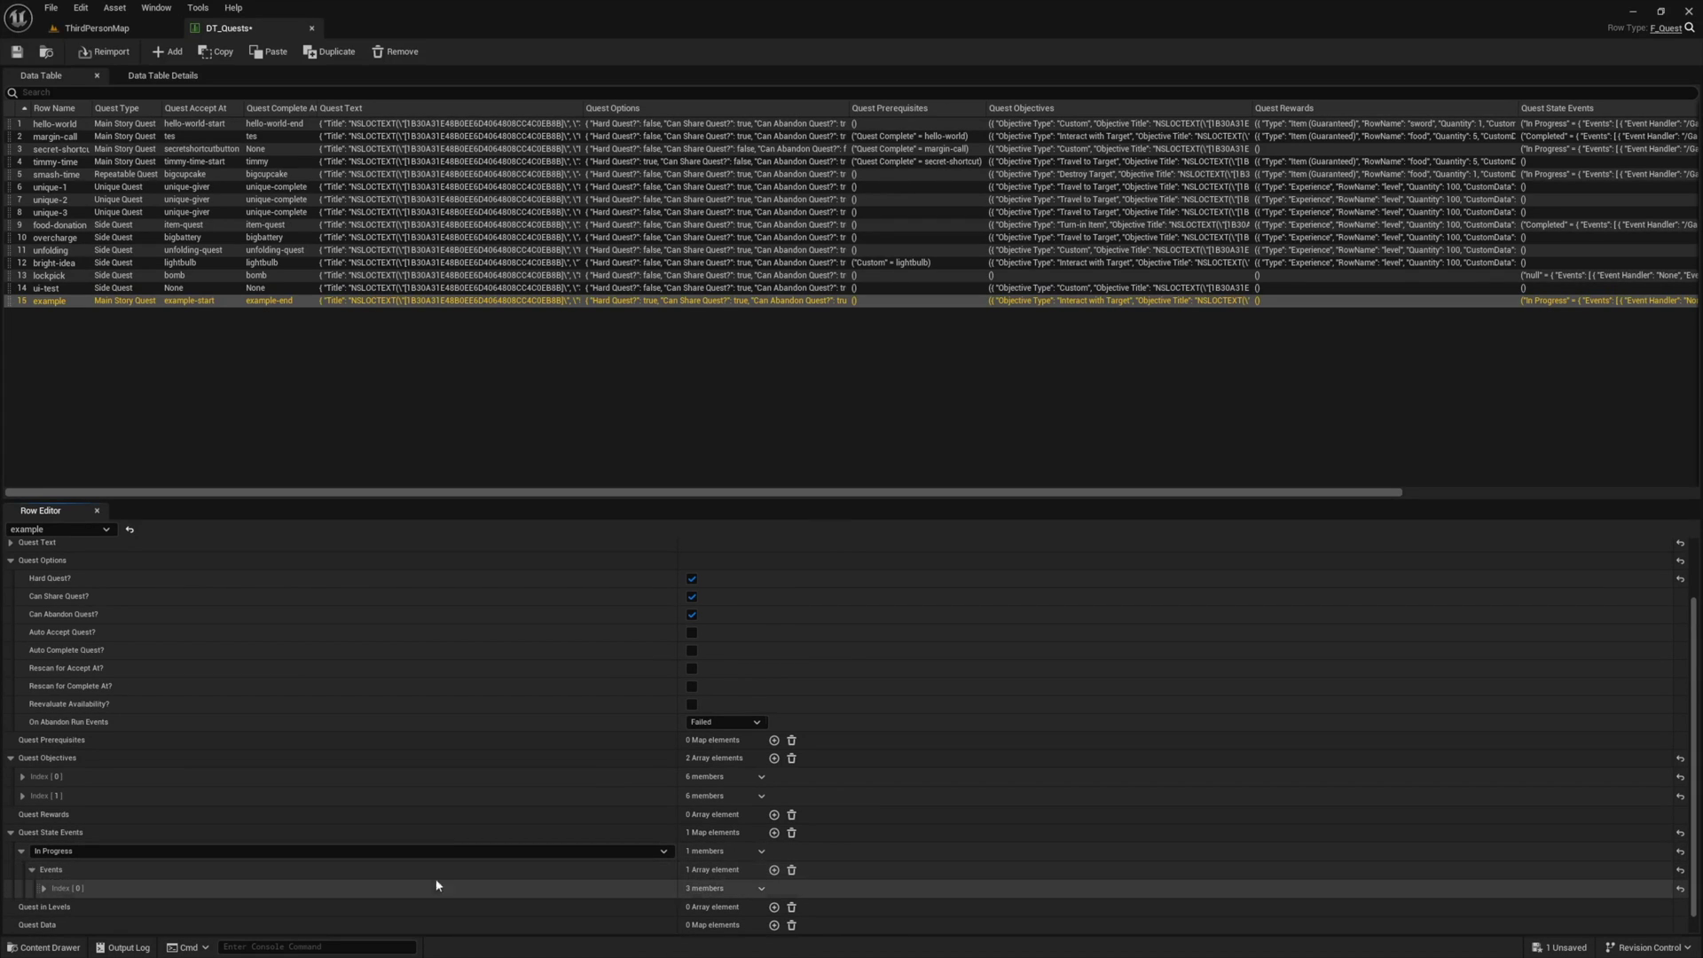
left_click(42, 888)
scroll(53, 887, "down", 2)
left_click(710, 834)
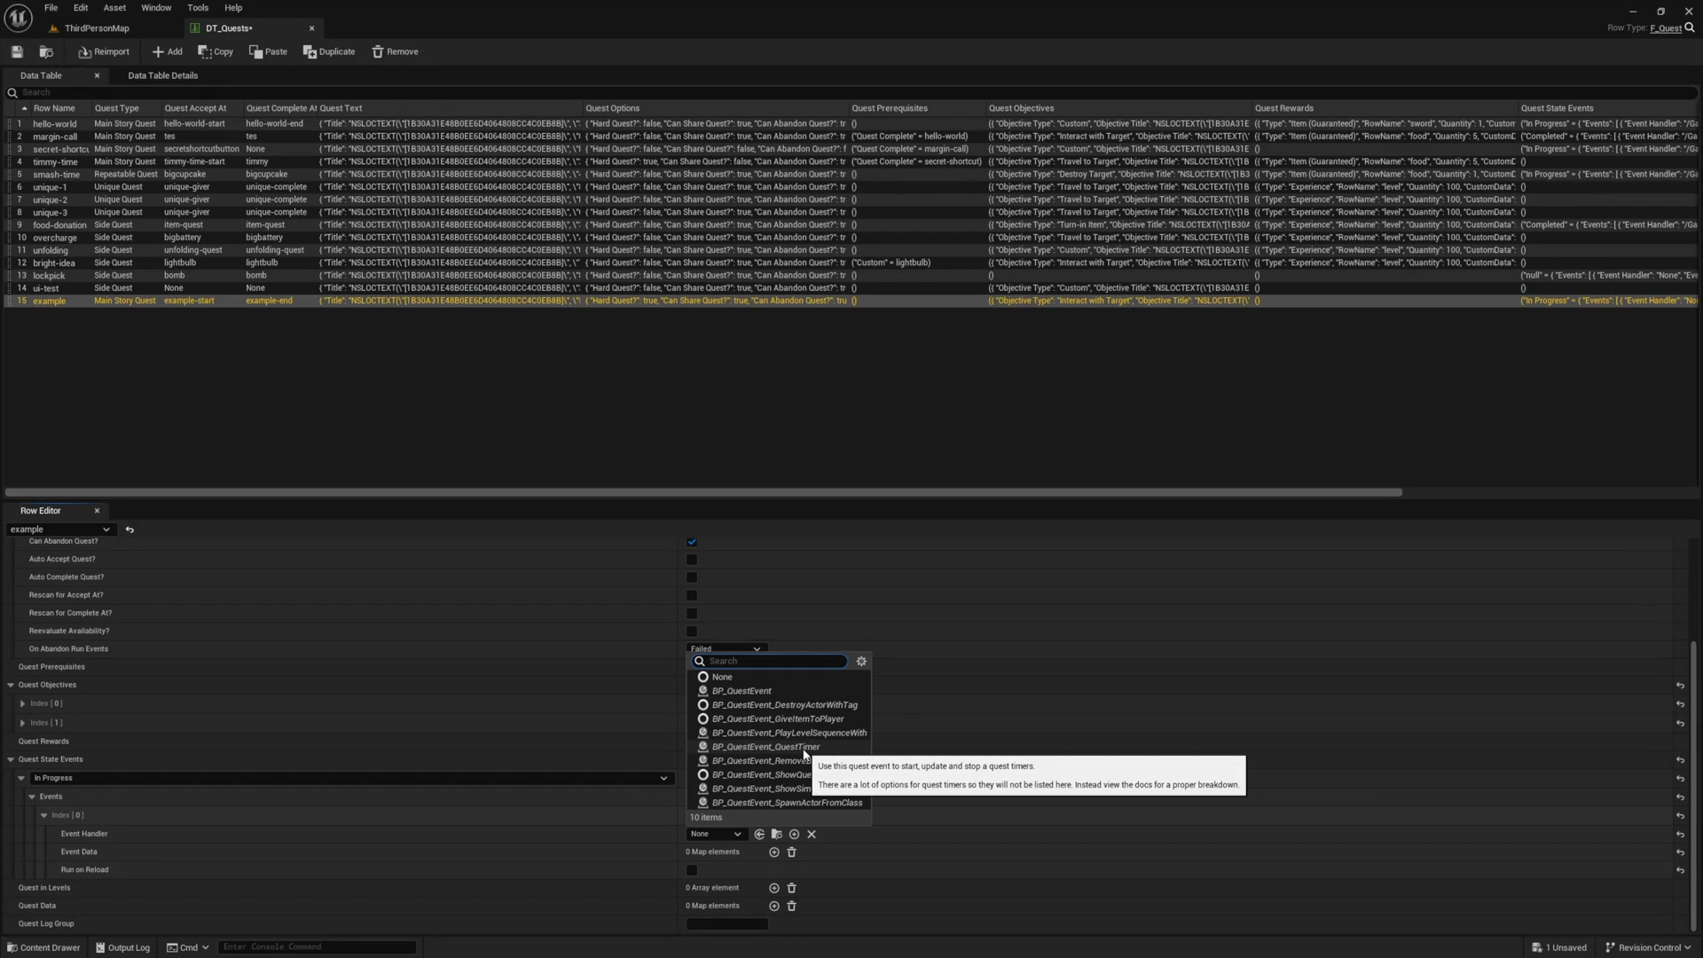
Set the handler to BP_QuestEvent_QuestTimer, add a data entry, and review smash-time's timer data.
left_click(803, 749)
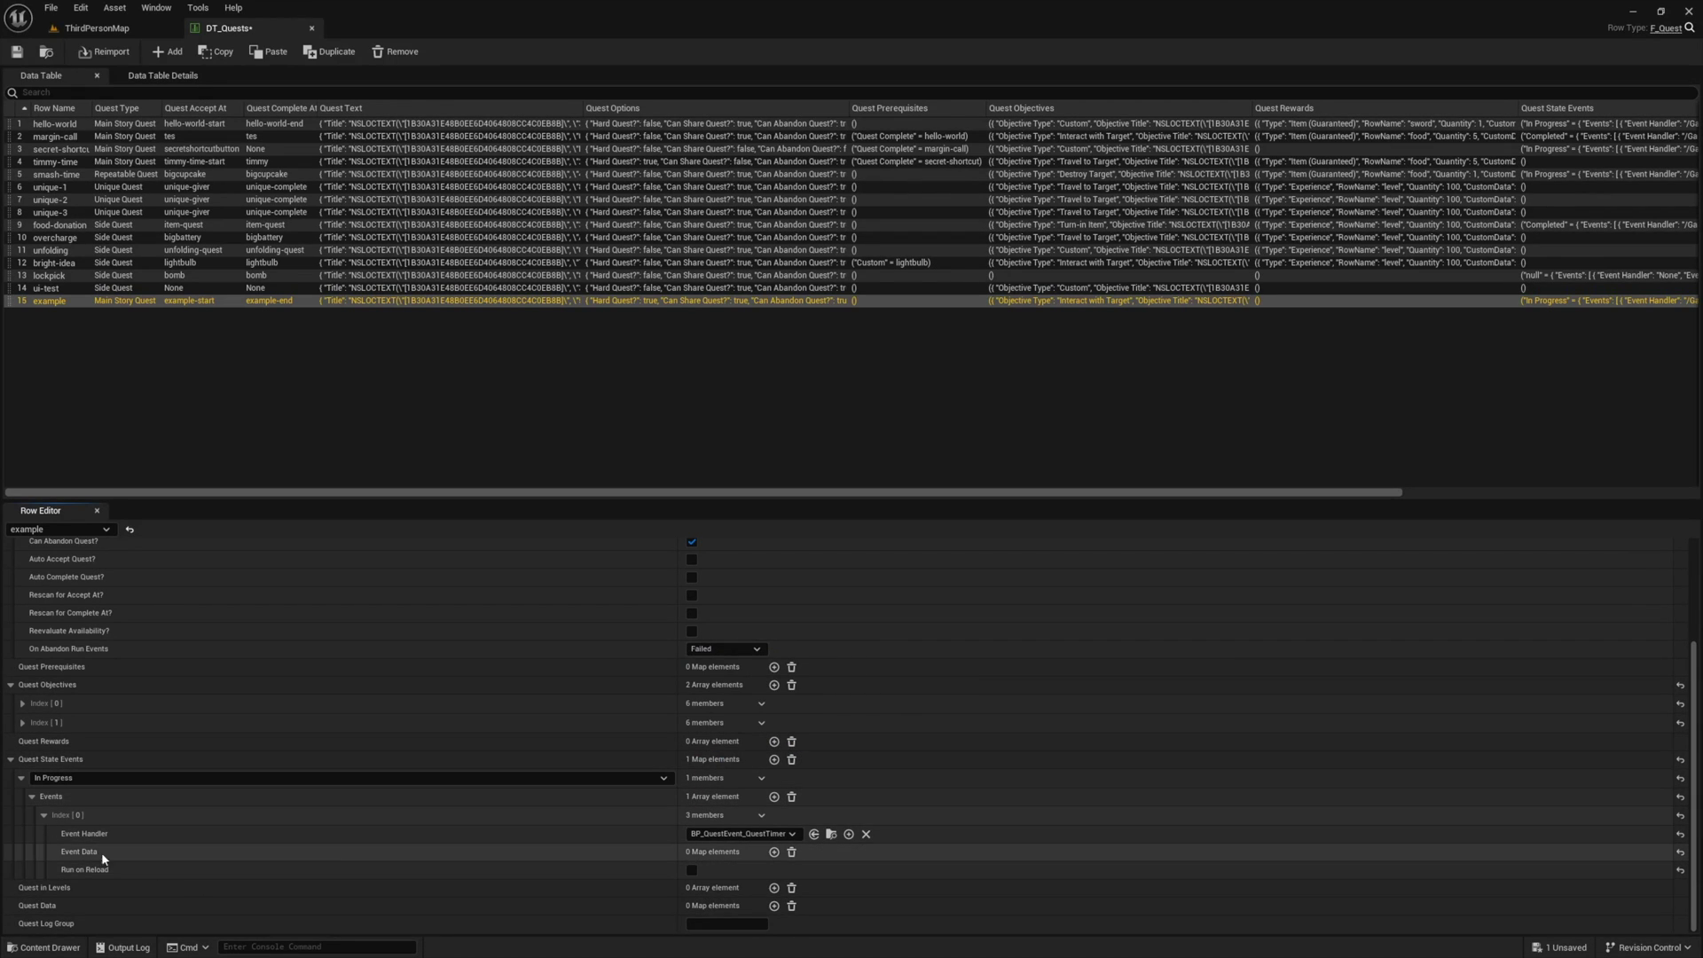
left_click(773, 852)
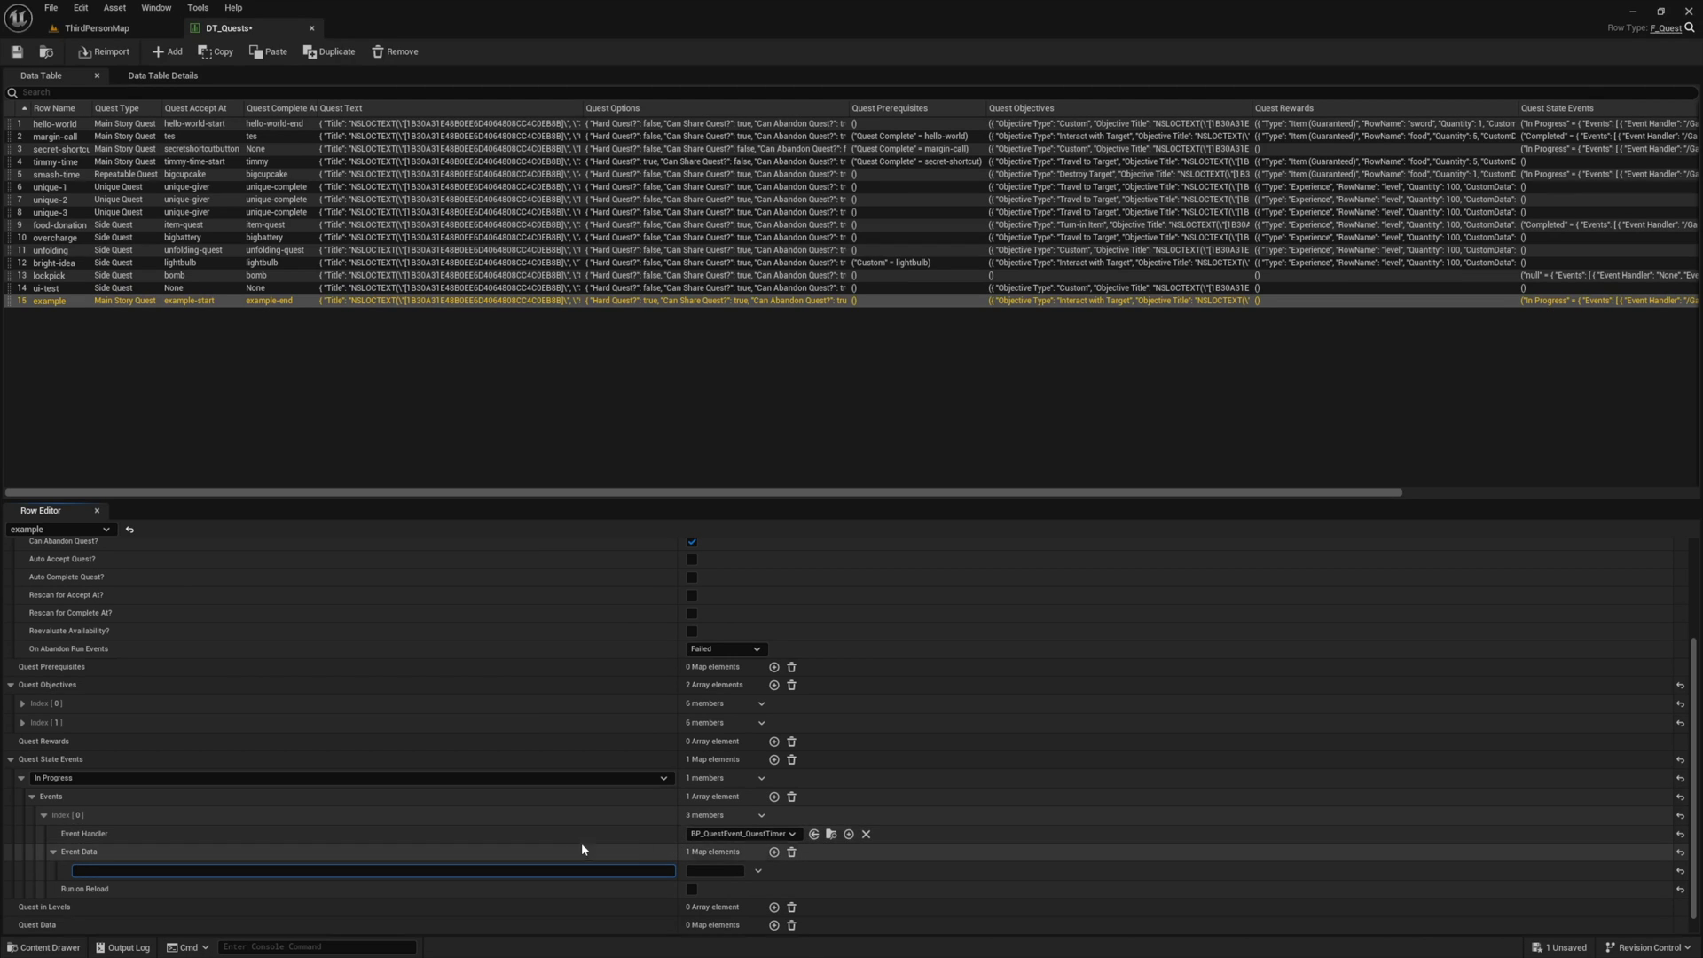
left_click(57, 174)
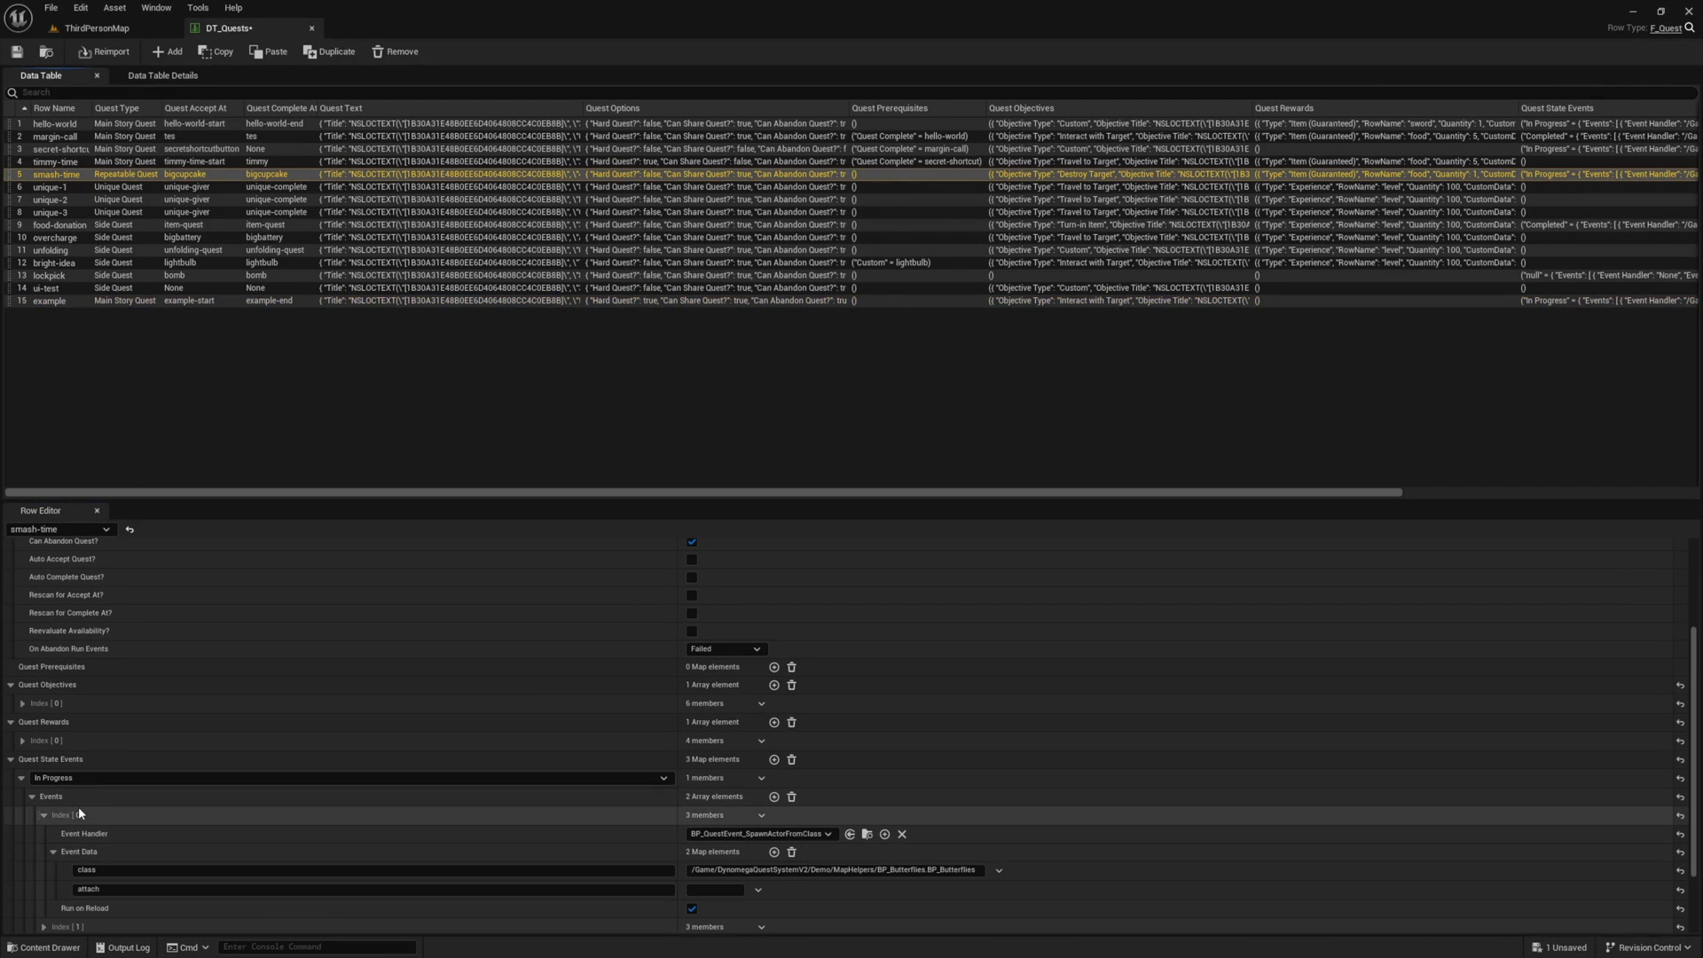
left_click(43, 816)
left_click(44, 834)
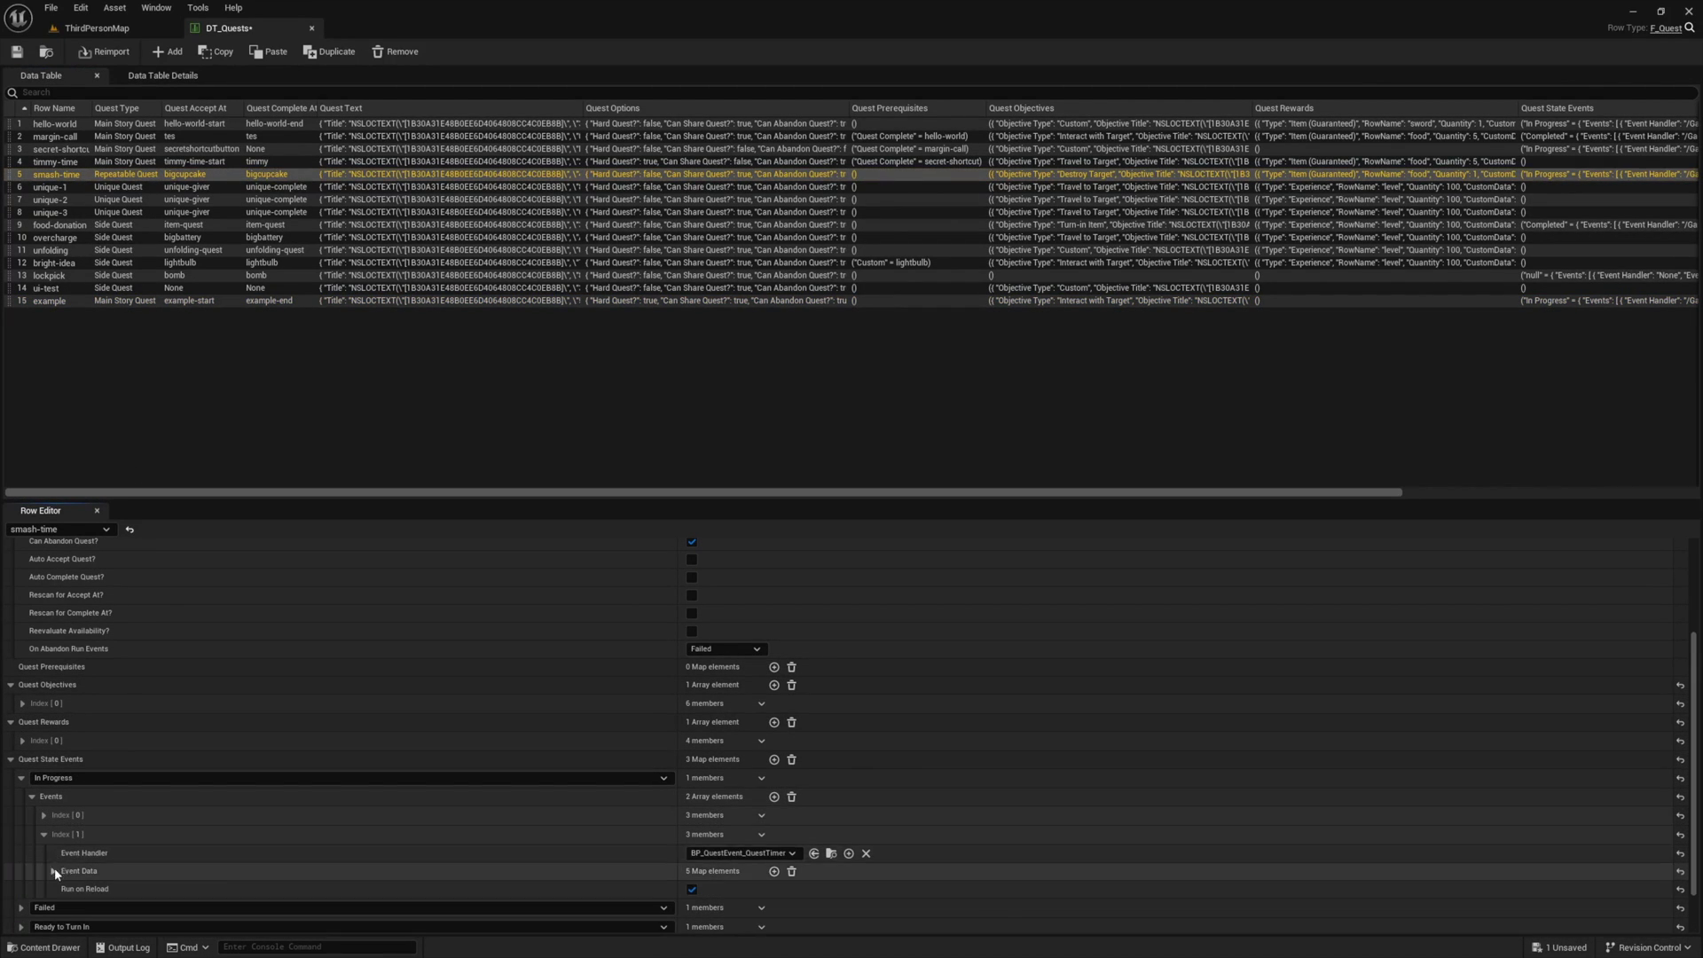
left_click(54, 870)
scroll(77, 876, "down", 3)
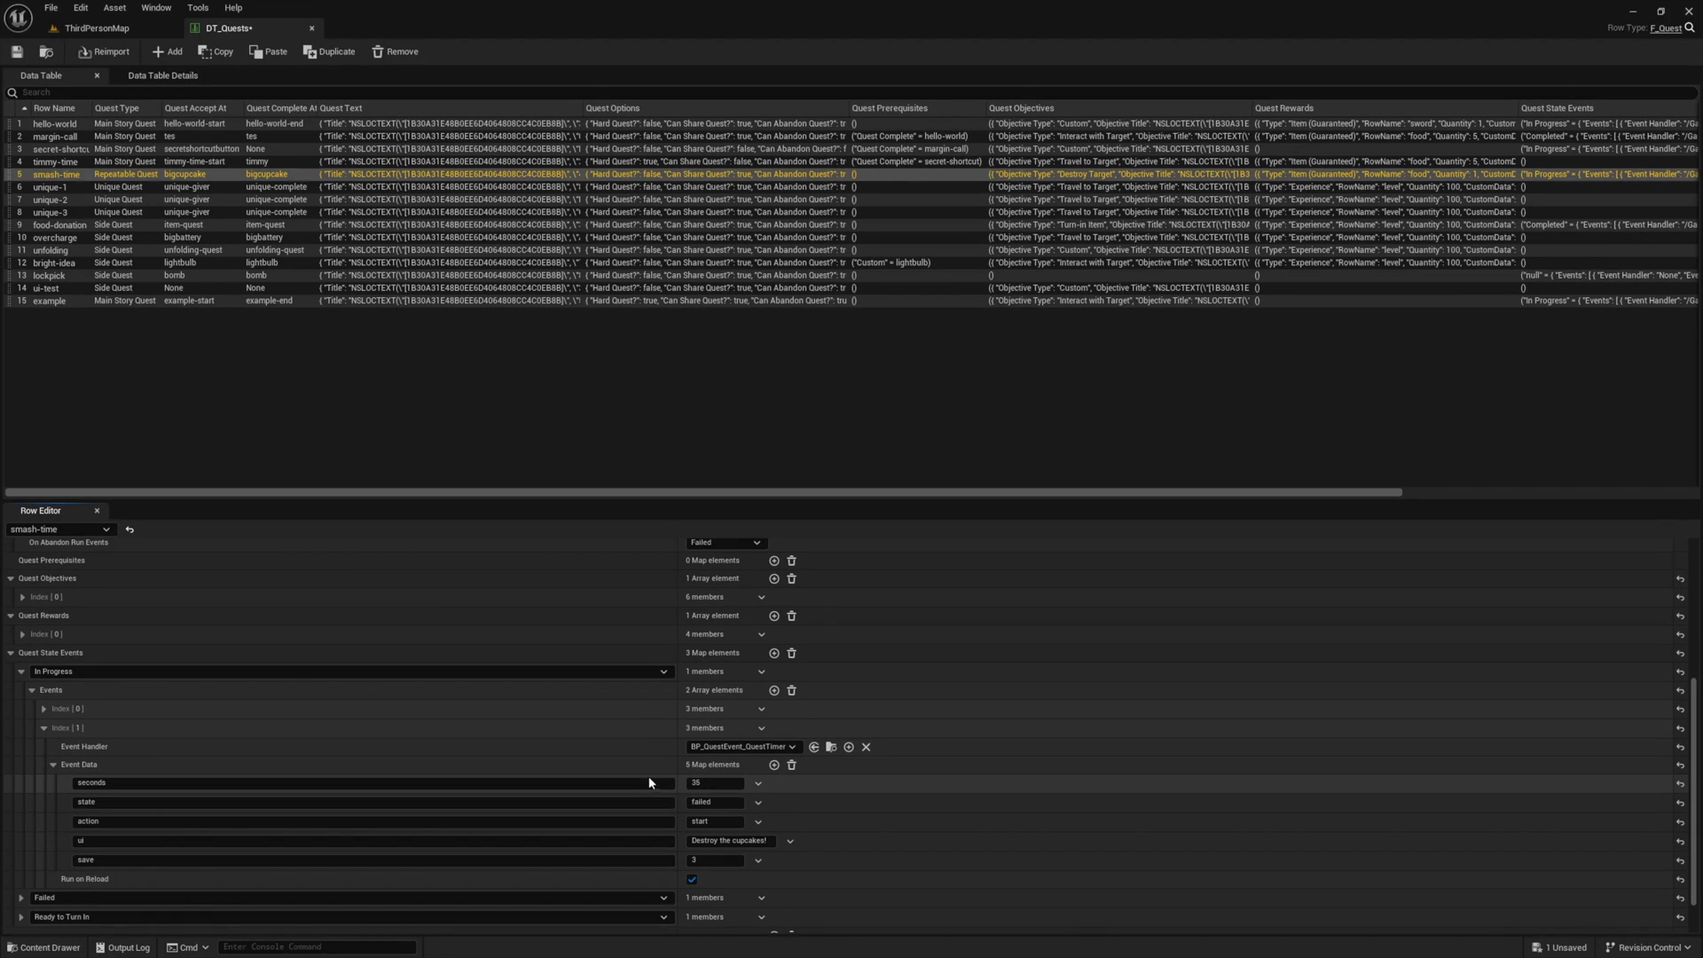
left_click(10, 654)
left_click(55, 301)
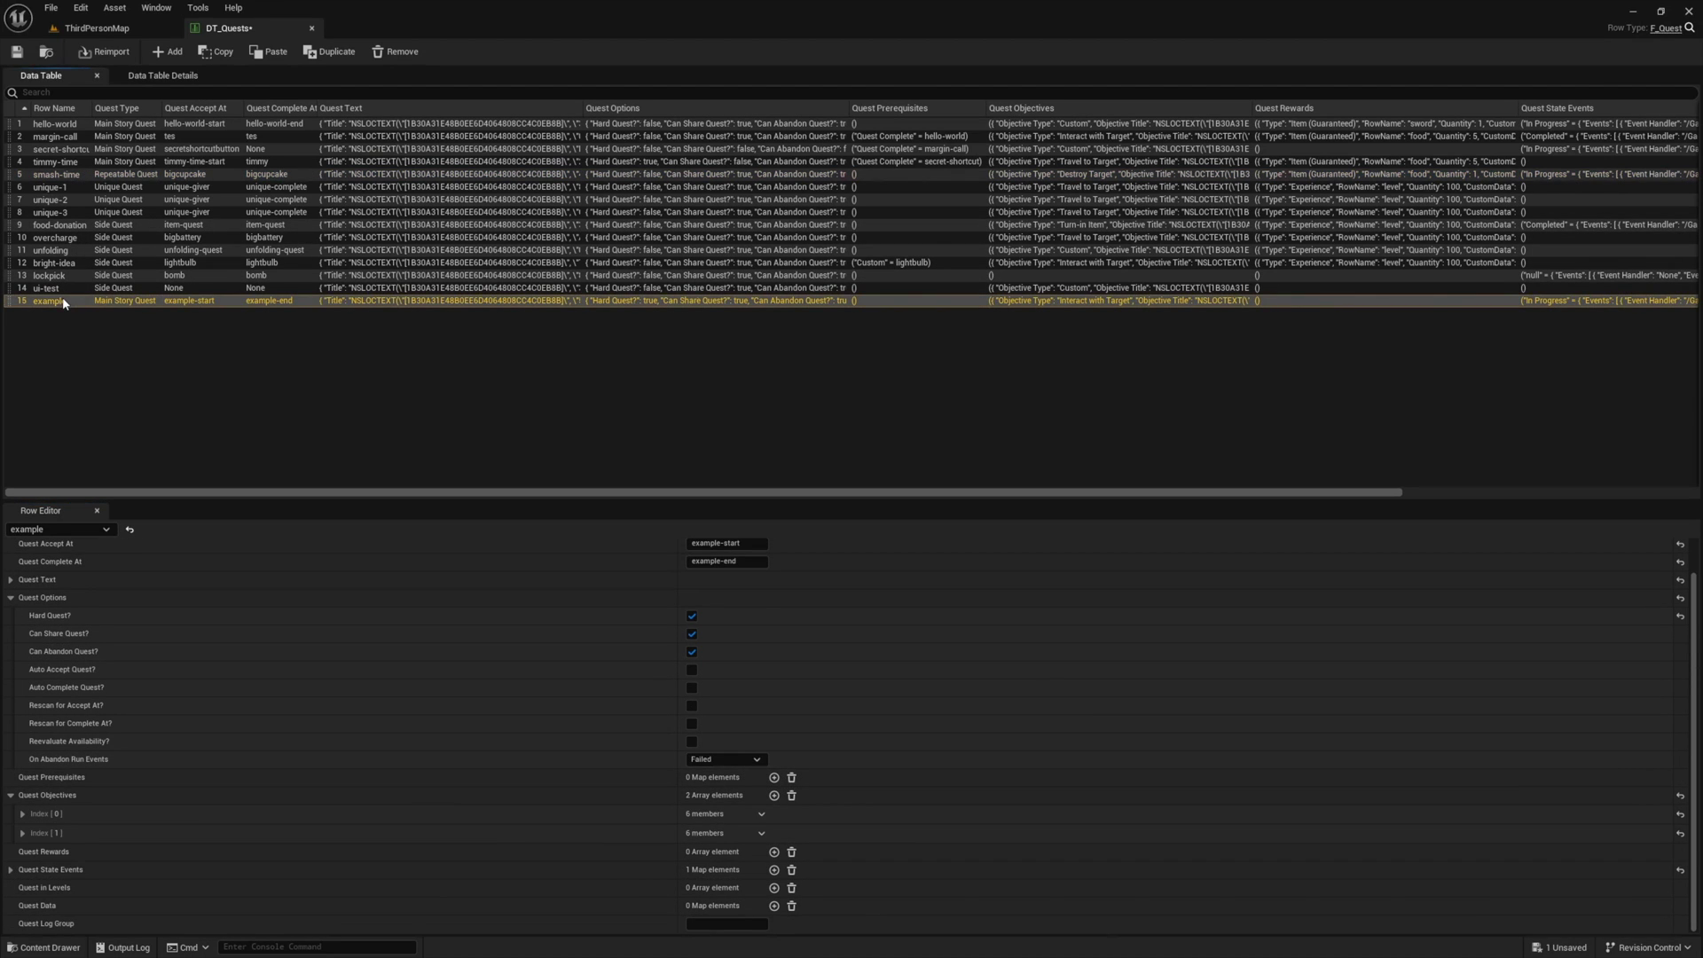
Set the timer's seconds to 10, ui to 'Interact with boxes!', and enable Run on Reload.
left_click(10, 870)
scroll(28, 874, "down", 2)
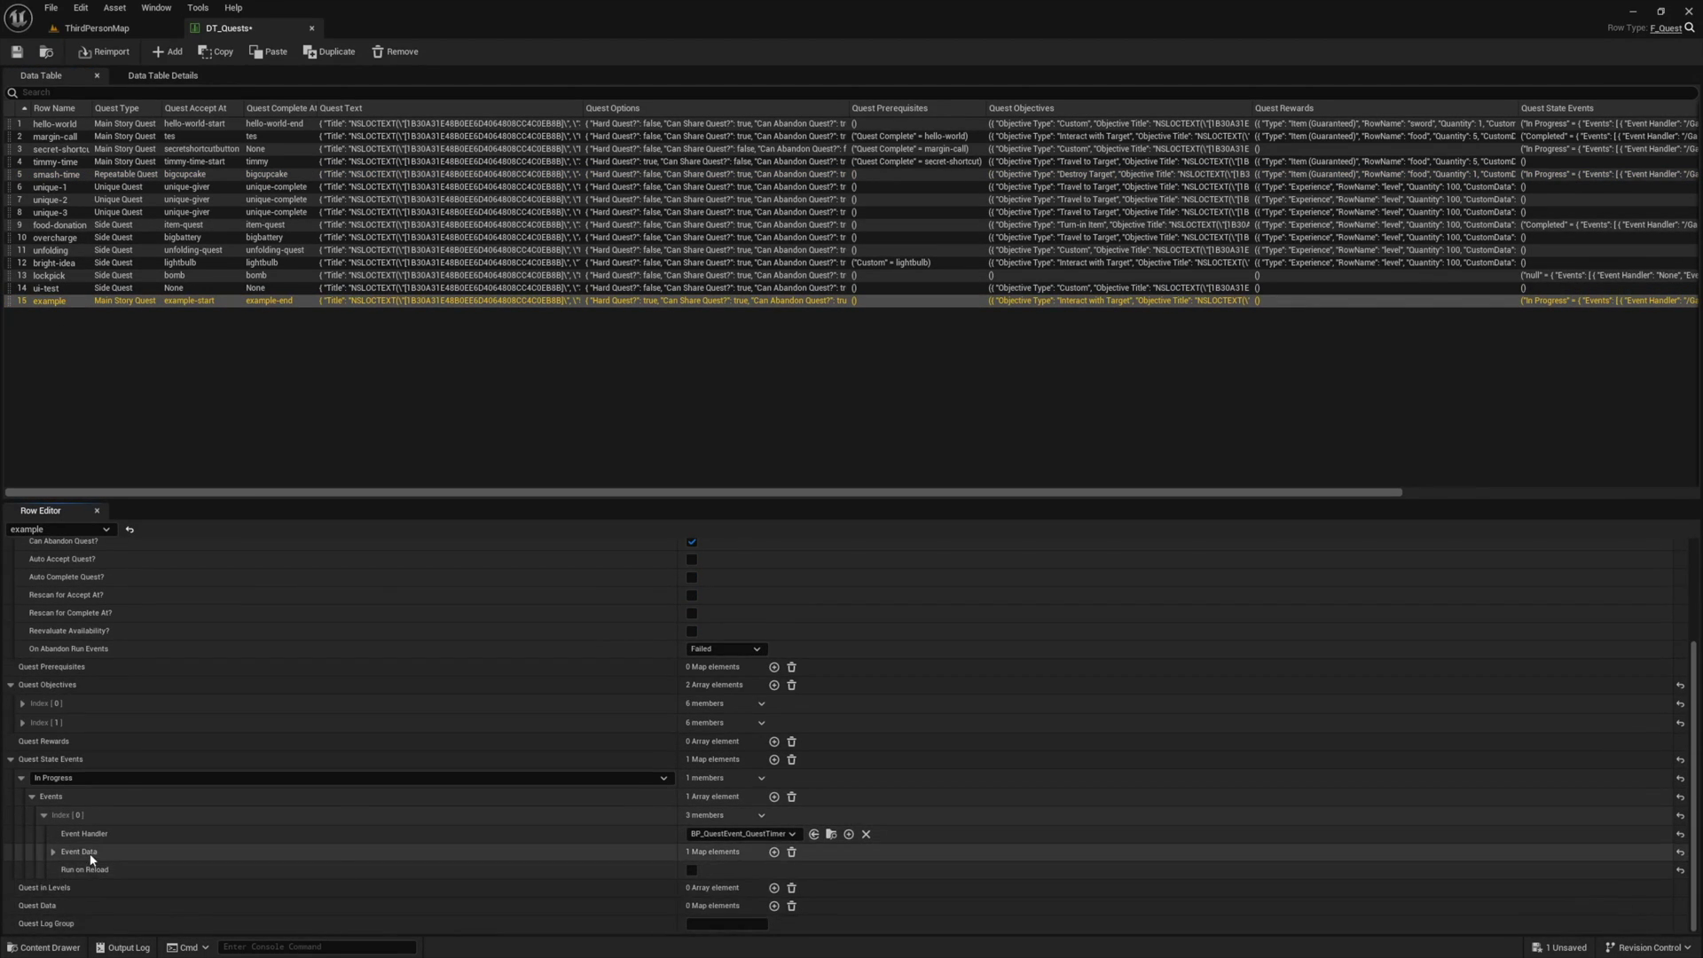
left_click(54, 851)
scroll(639, 867, "down", 2)
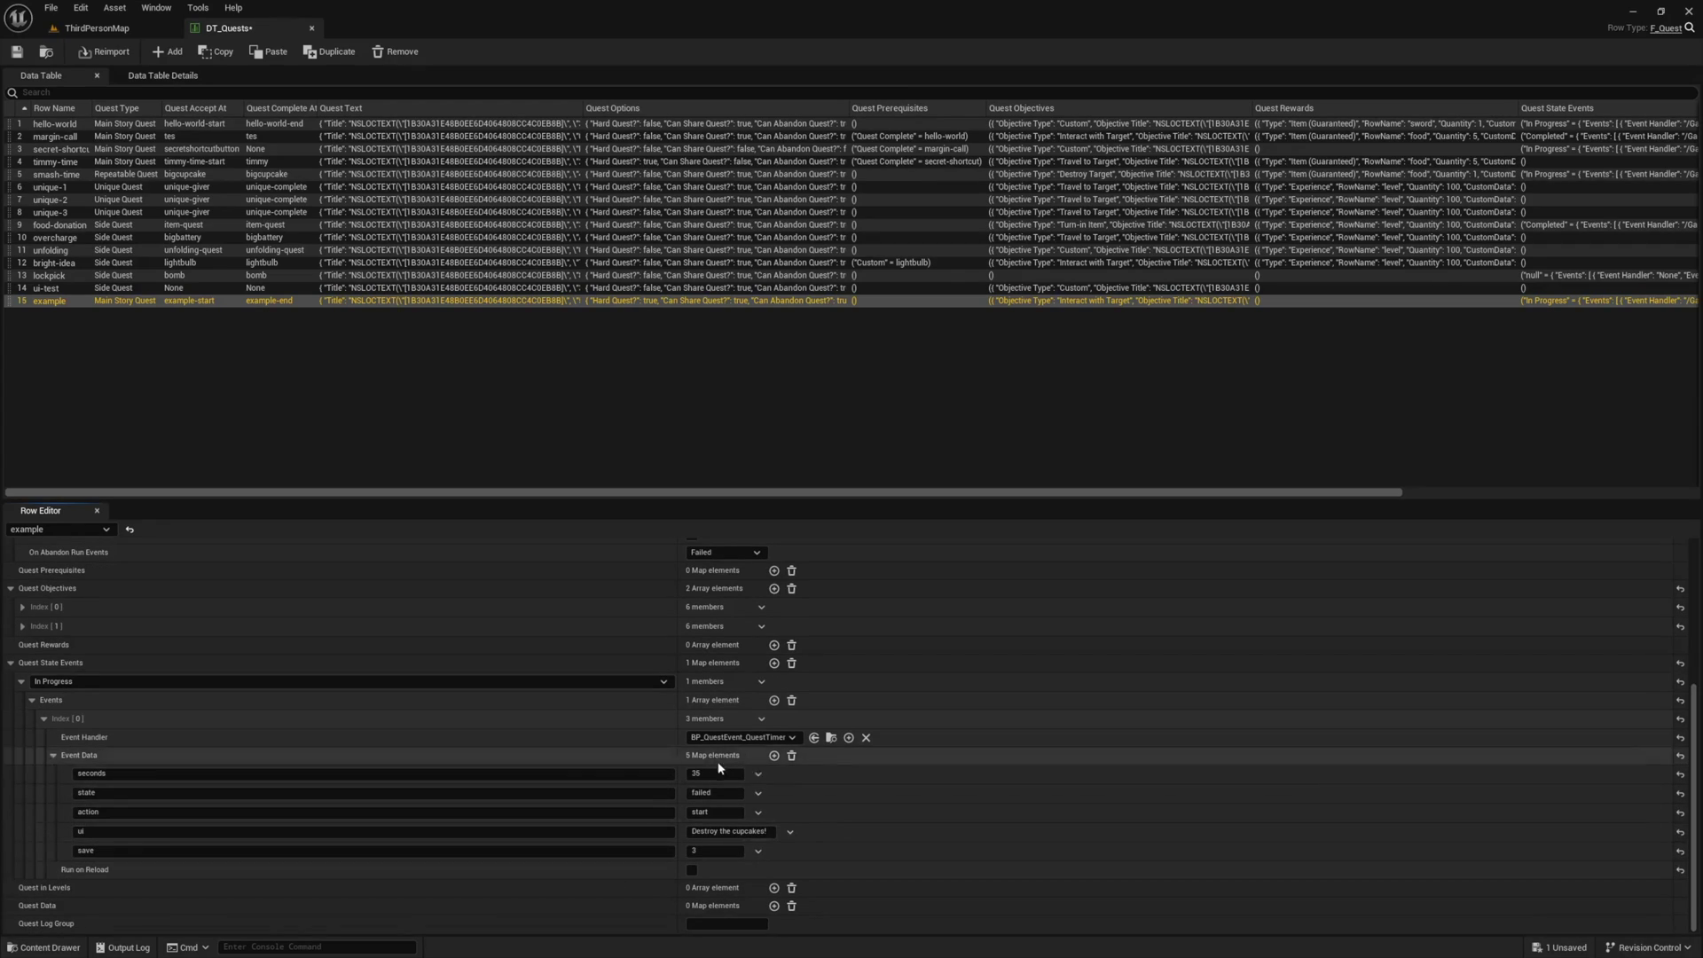
left_click(714, 772)
type("10")
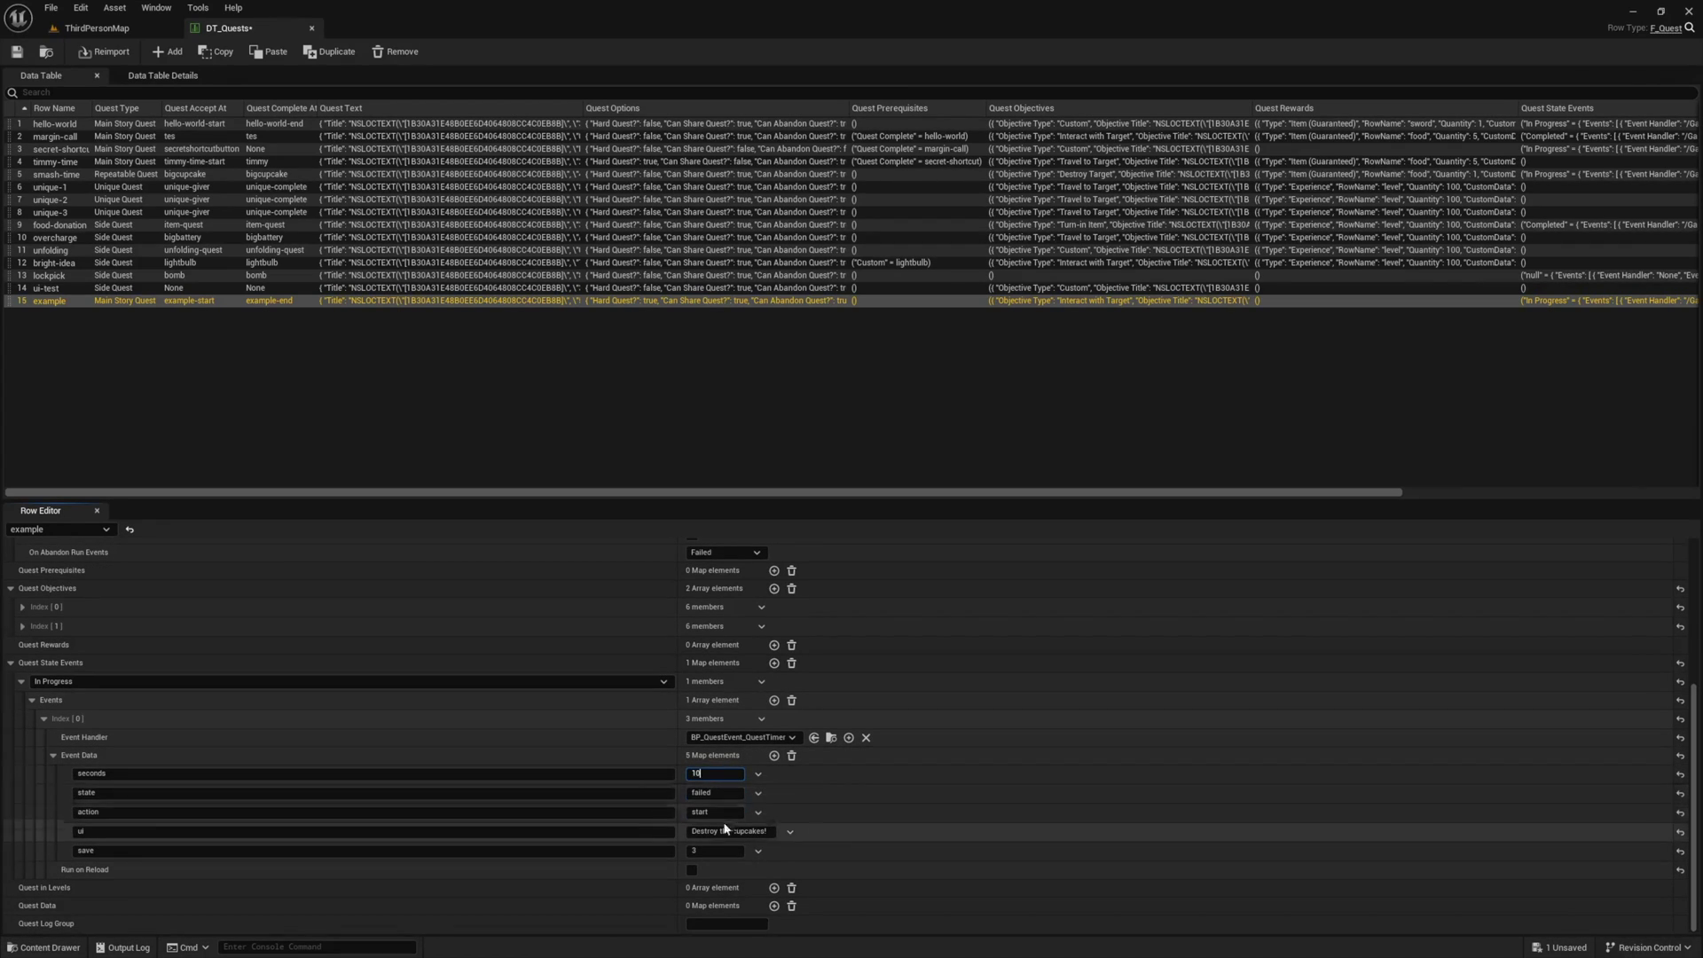
left_click(719, 831)
type("Interact with bo")
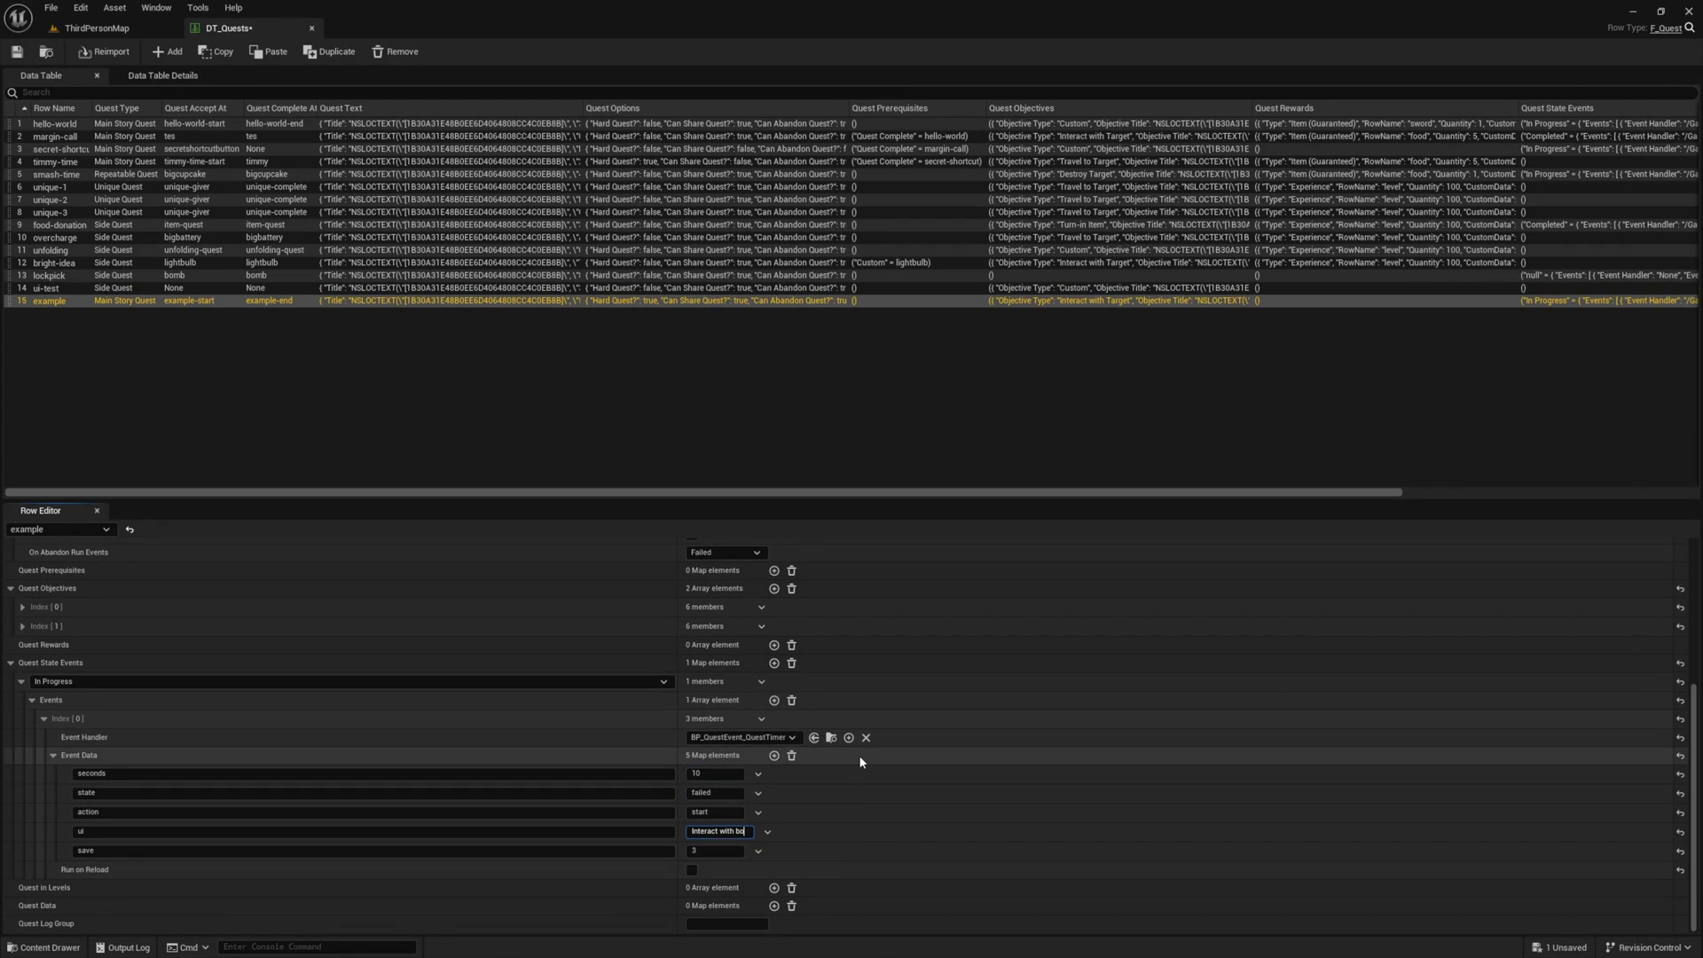
type("xes!")
key("Return")
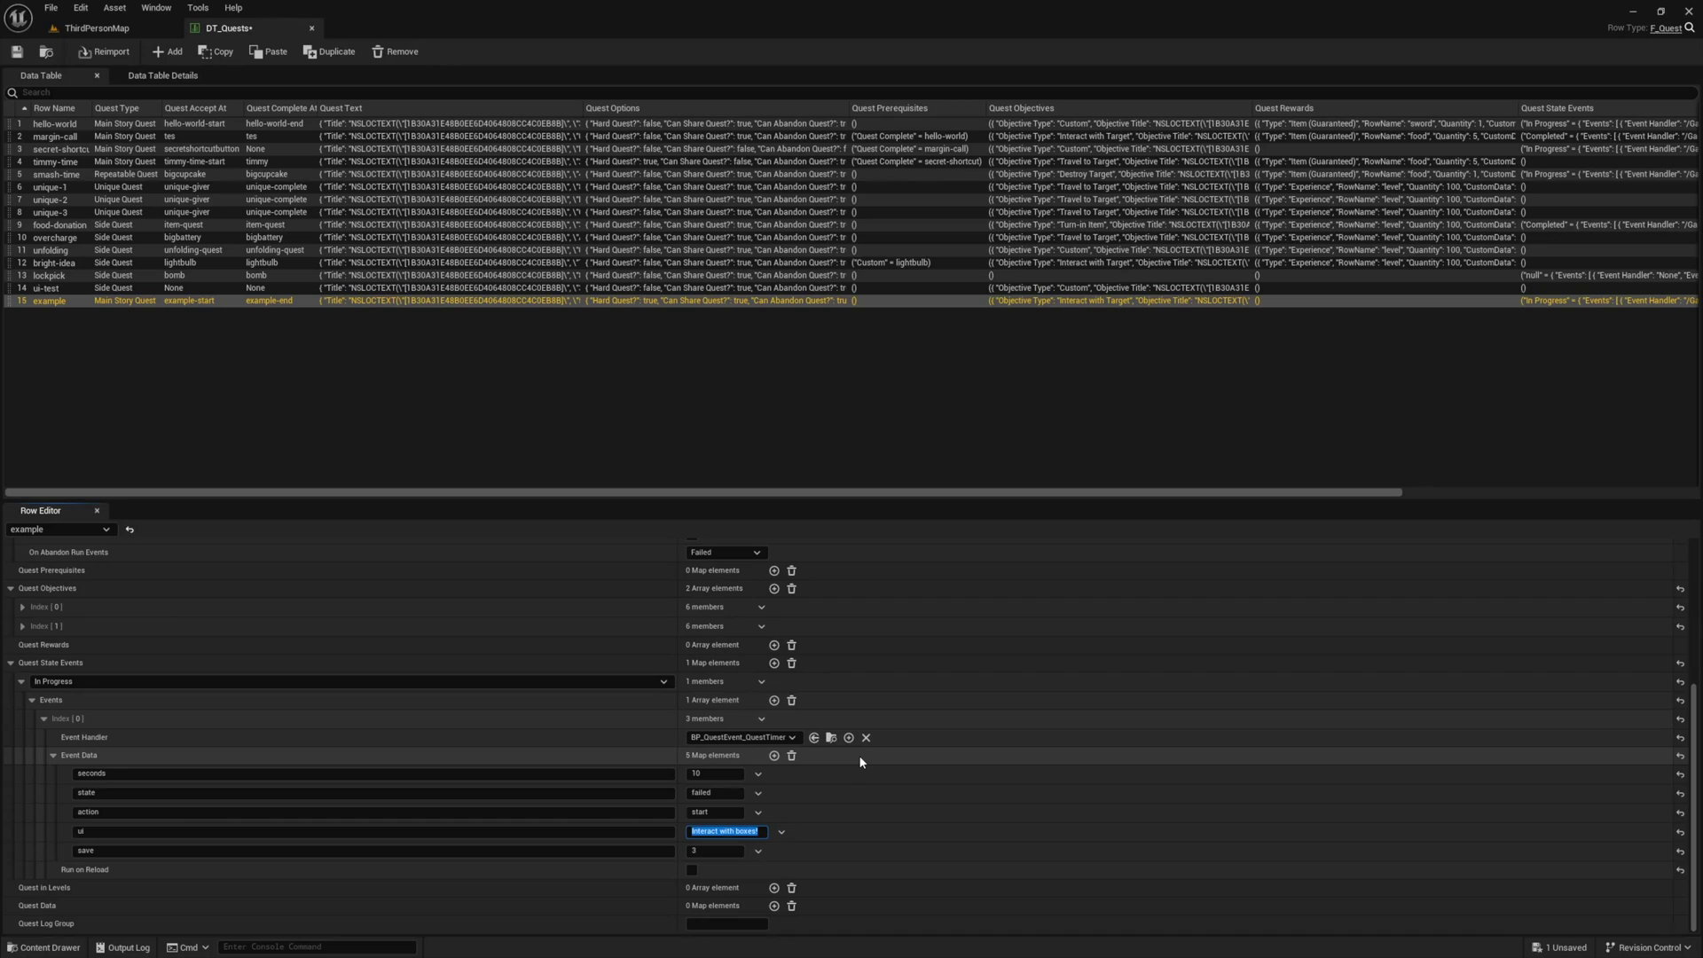
left_click(693, 870)
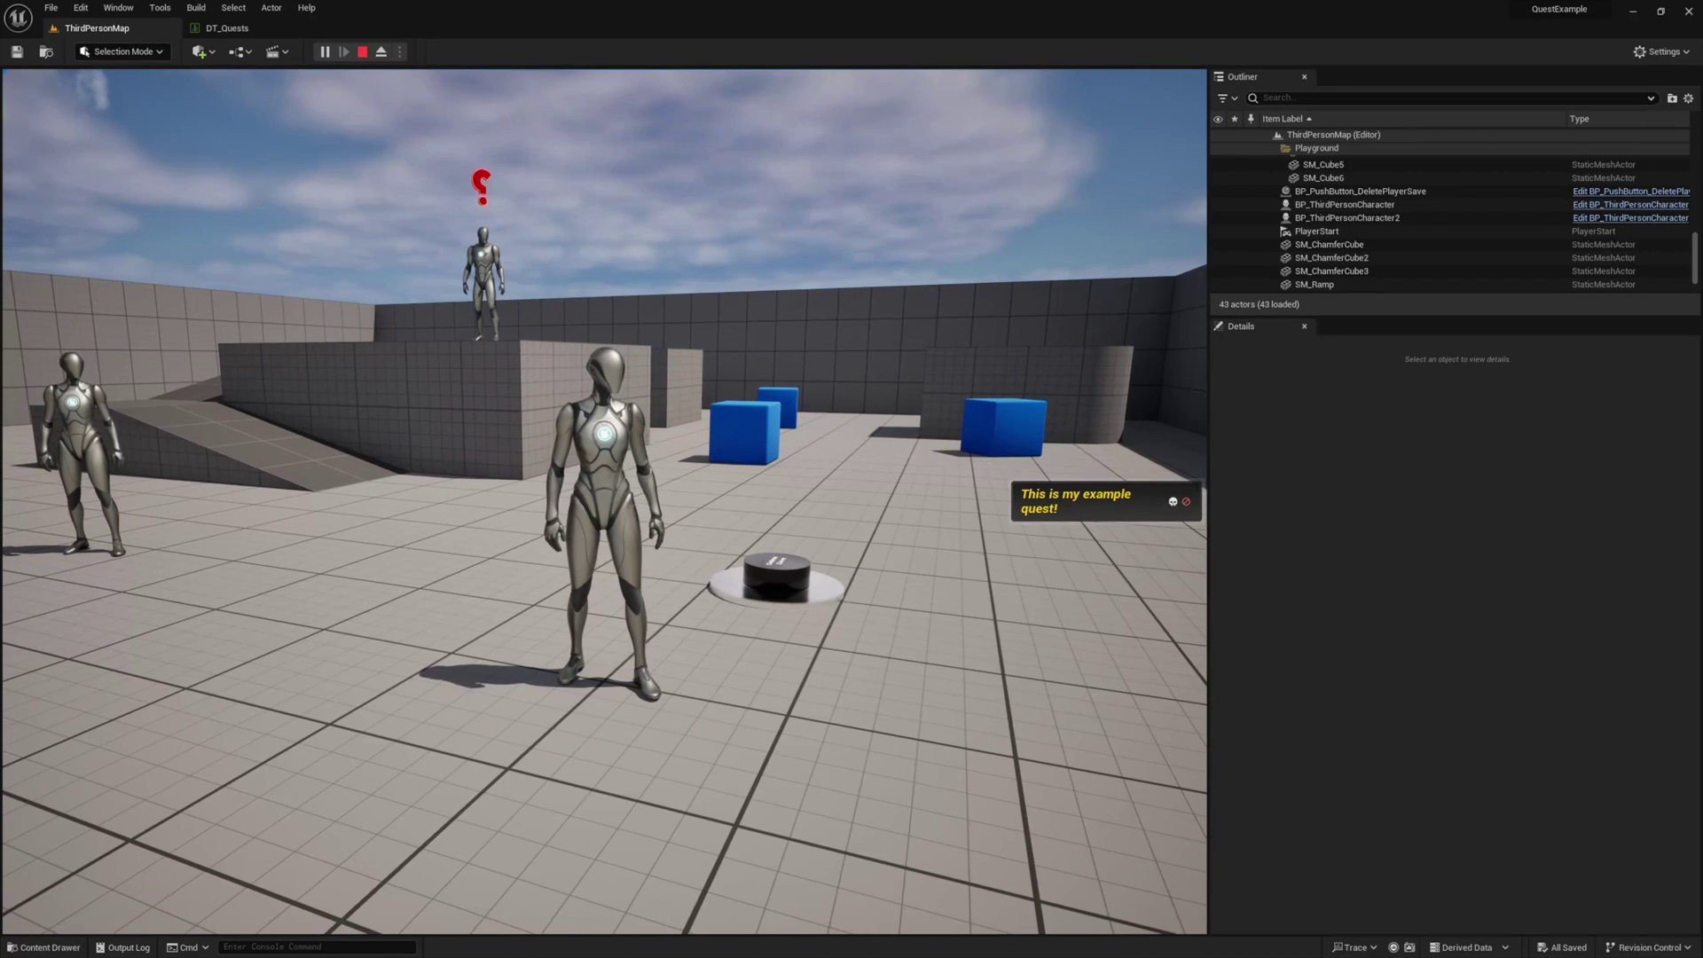
Stop the play test and expand the In Progress event in DT_Quests to its seconds field.
key("Escape")
left_click(227, 27)
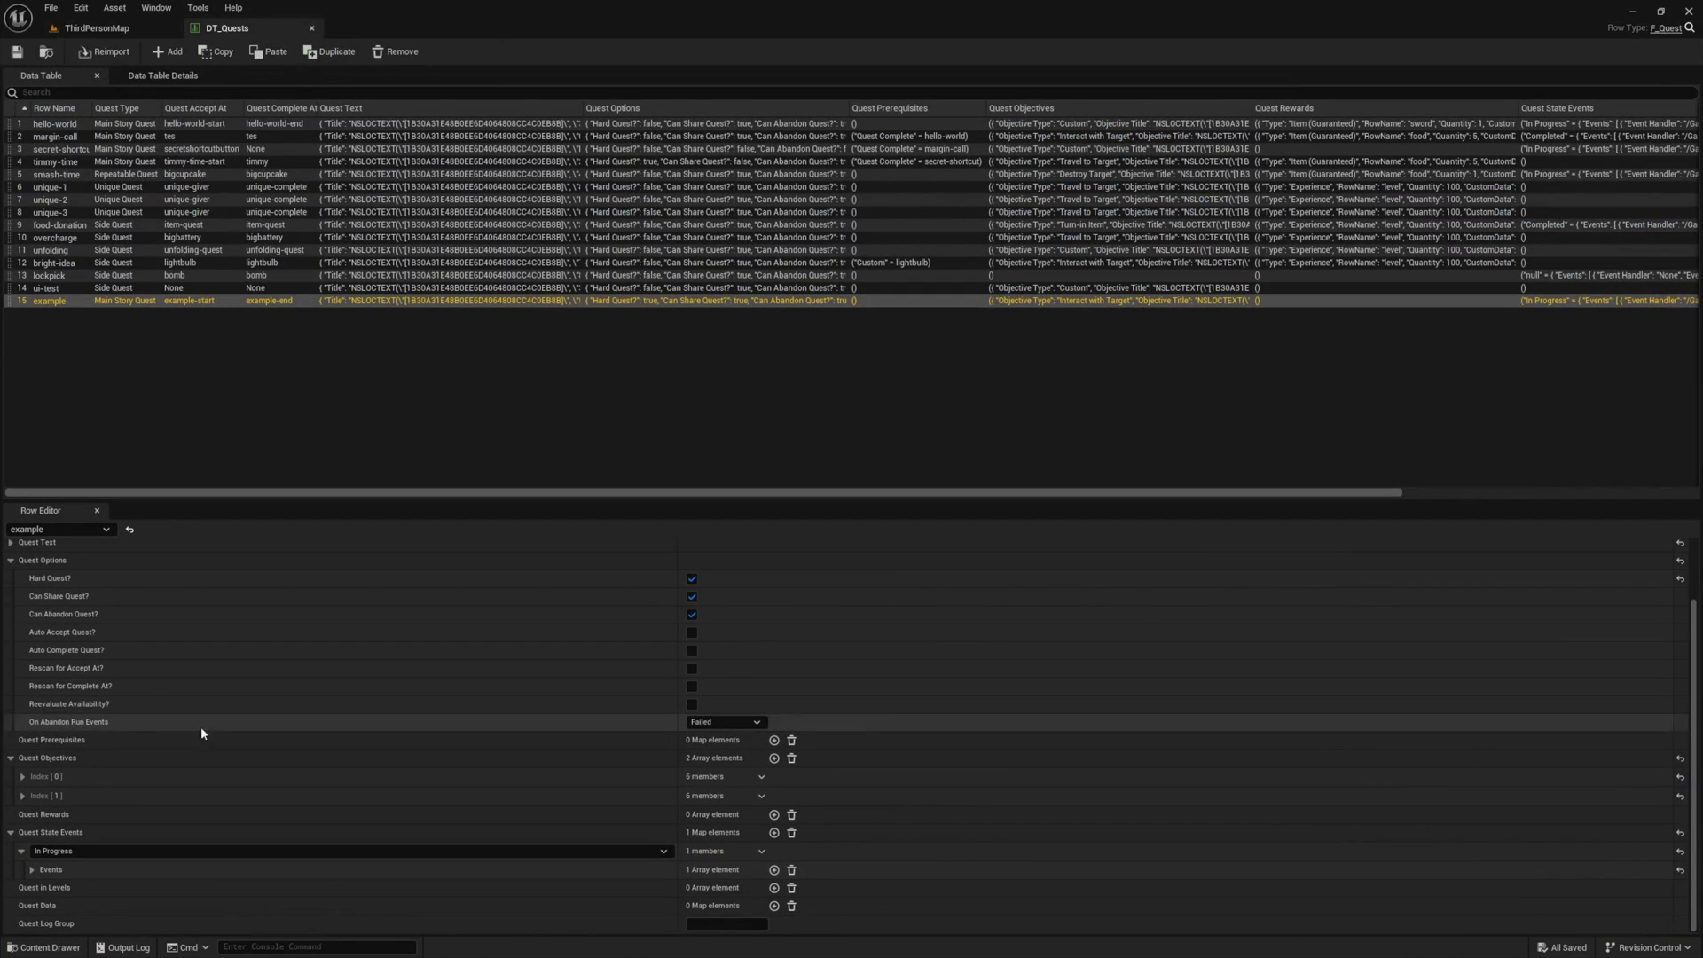
left_click(34, 867)
scroll(57, 887, "down", 2)
left_click(710, 859)
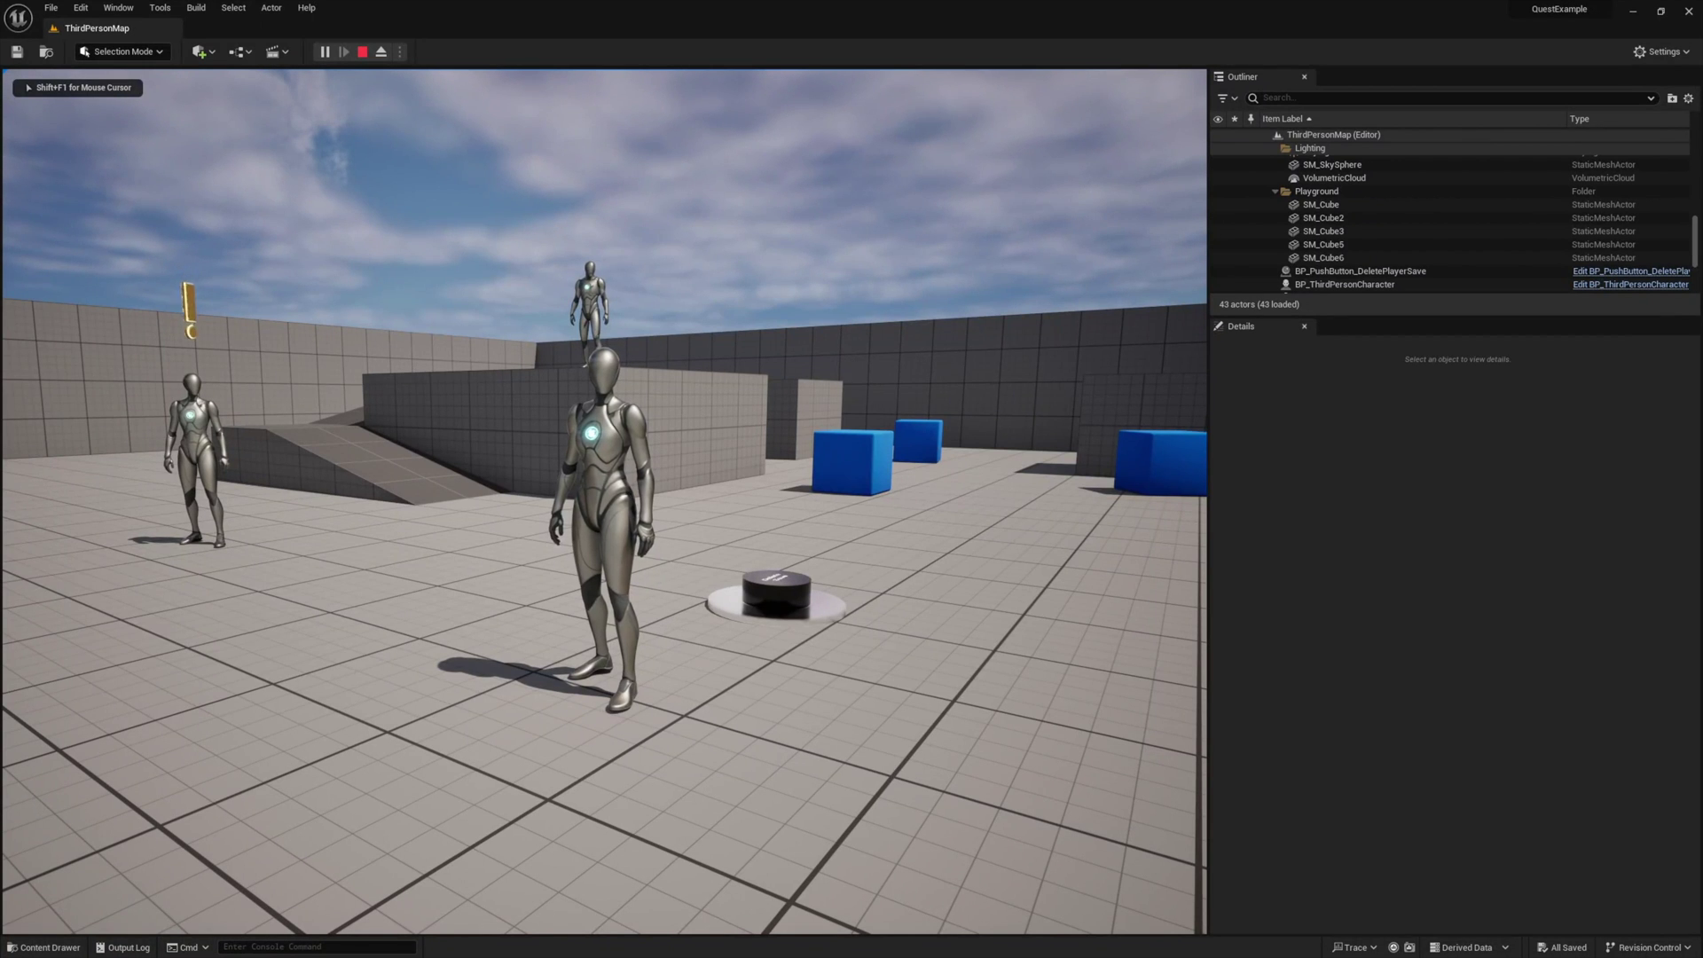
key("w")
key("f")
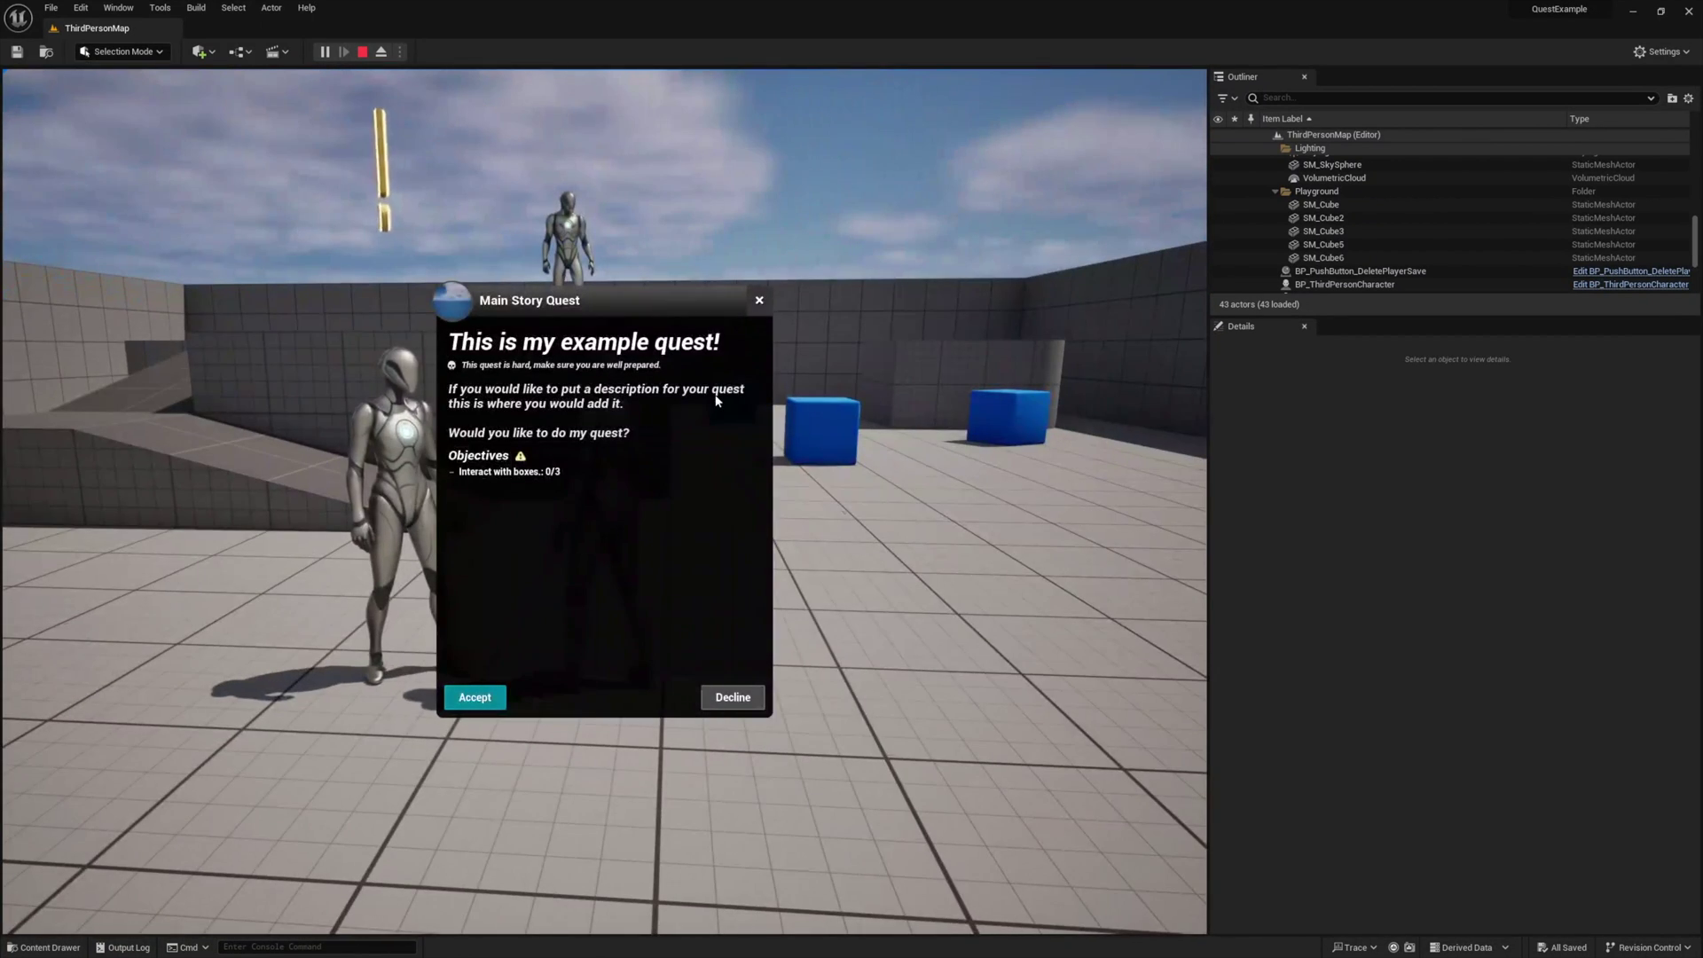
left_click(475, 698)
key("w")
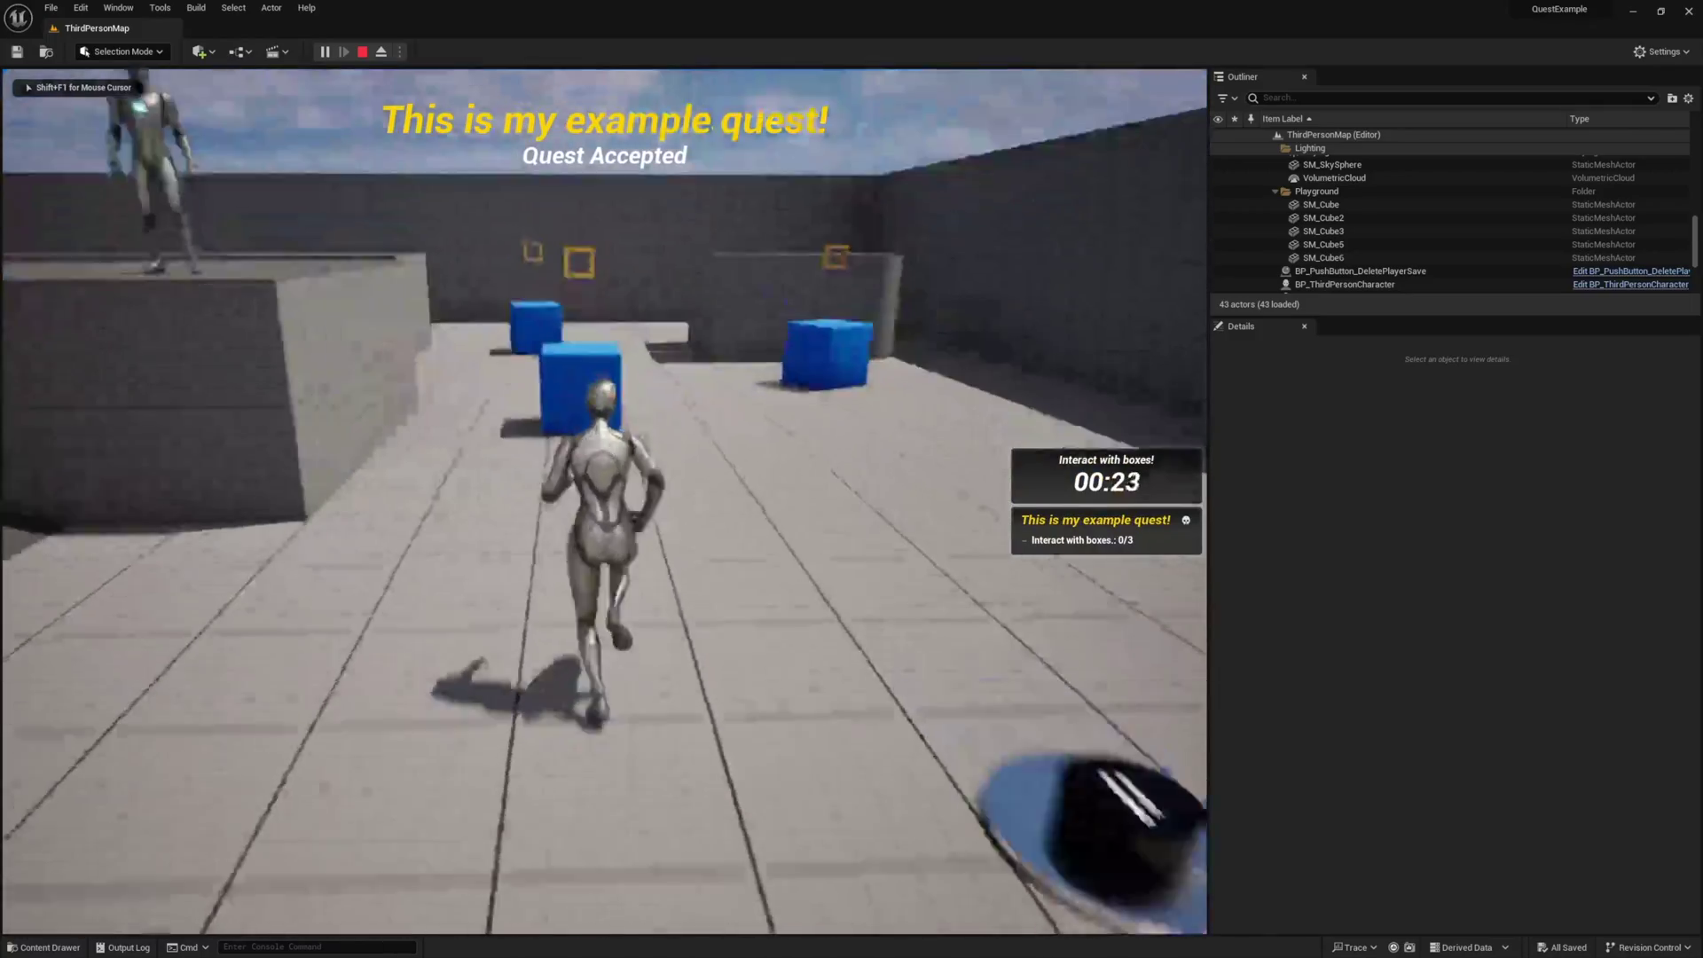
key("f")
key("d")
key("w")
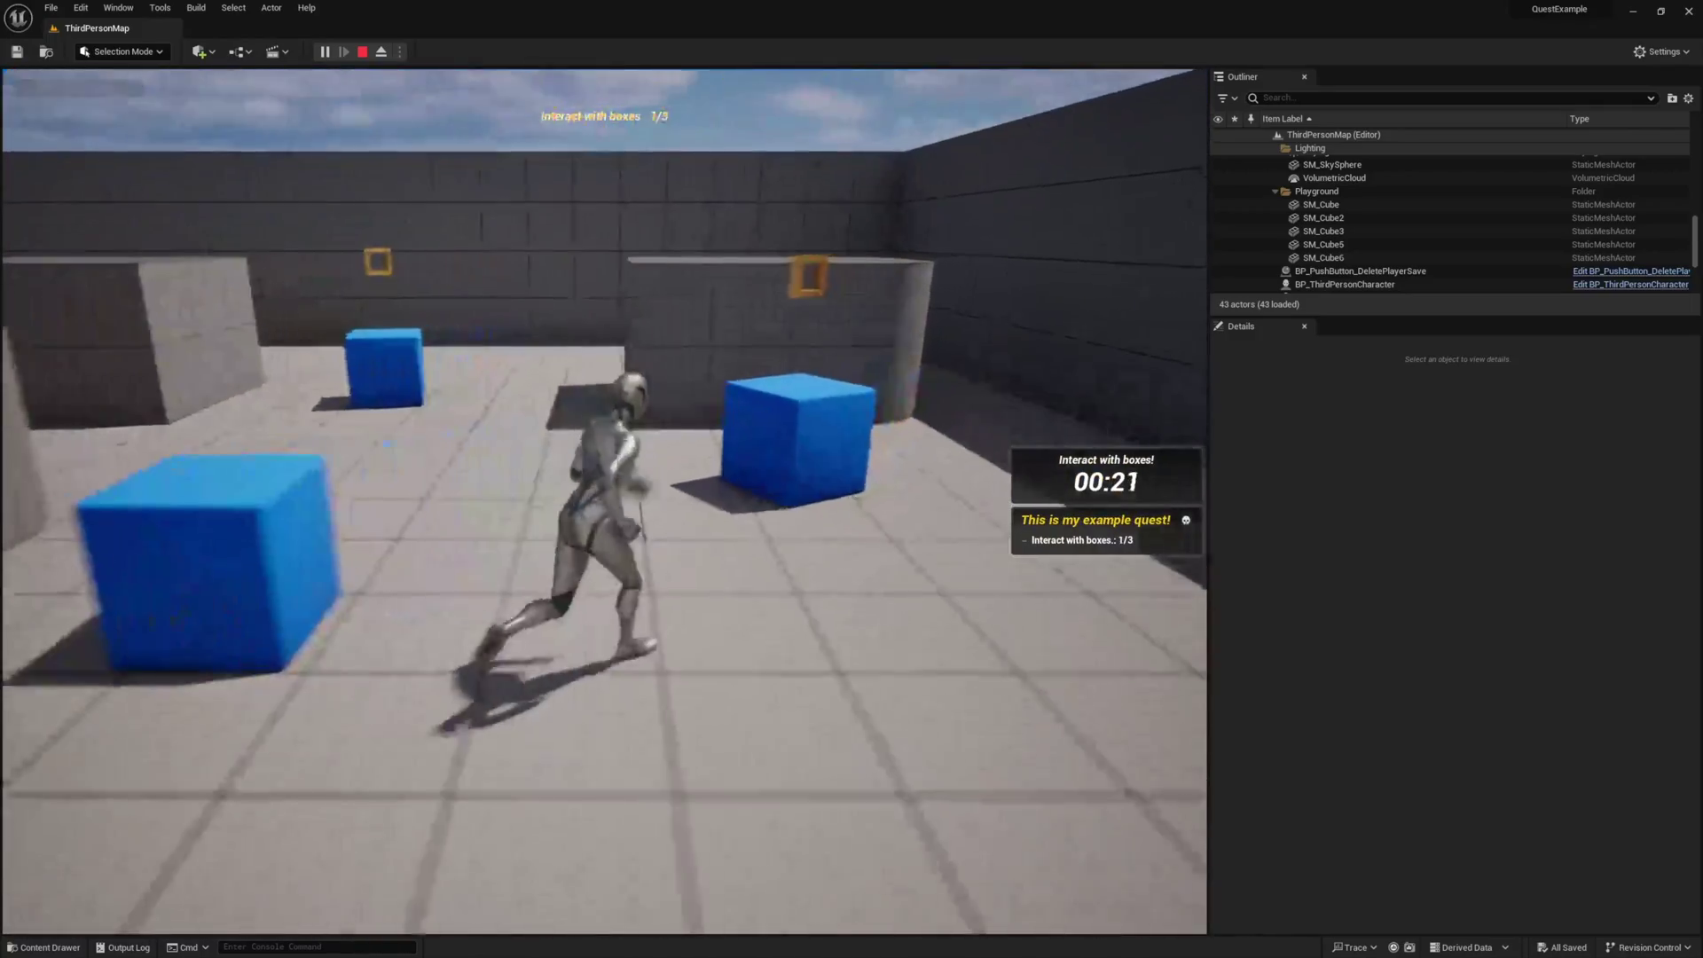
key("e")
key("w")
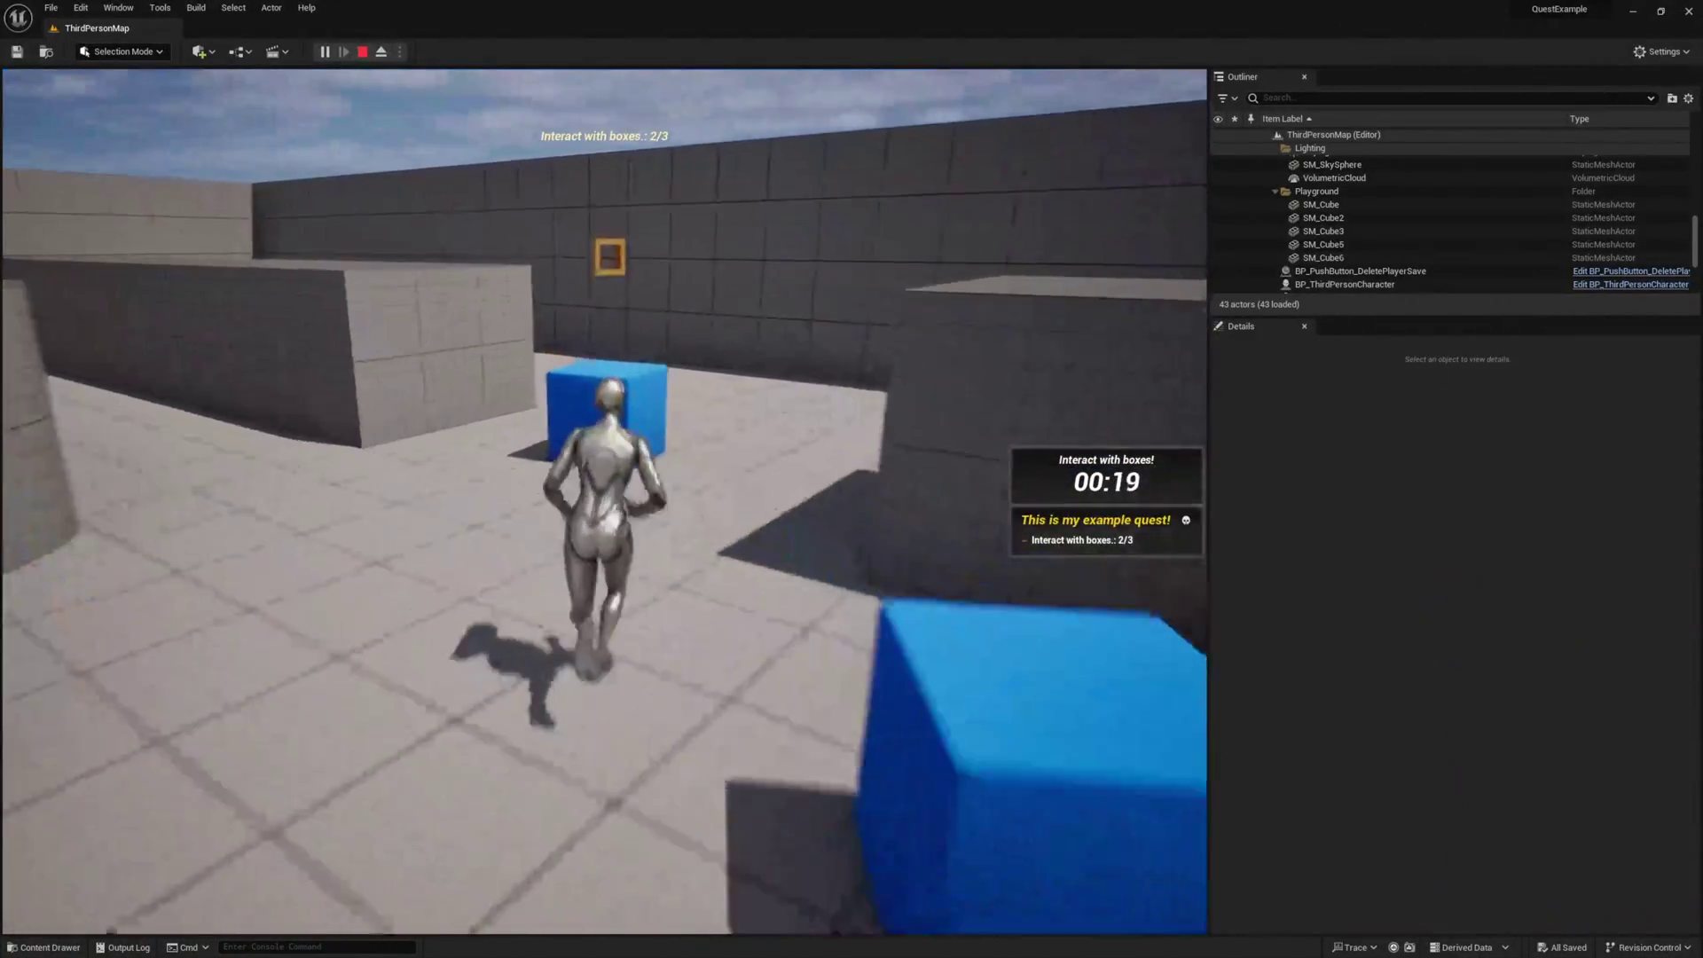
key("e")
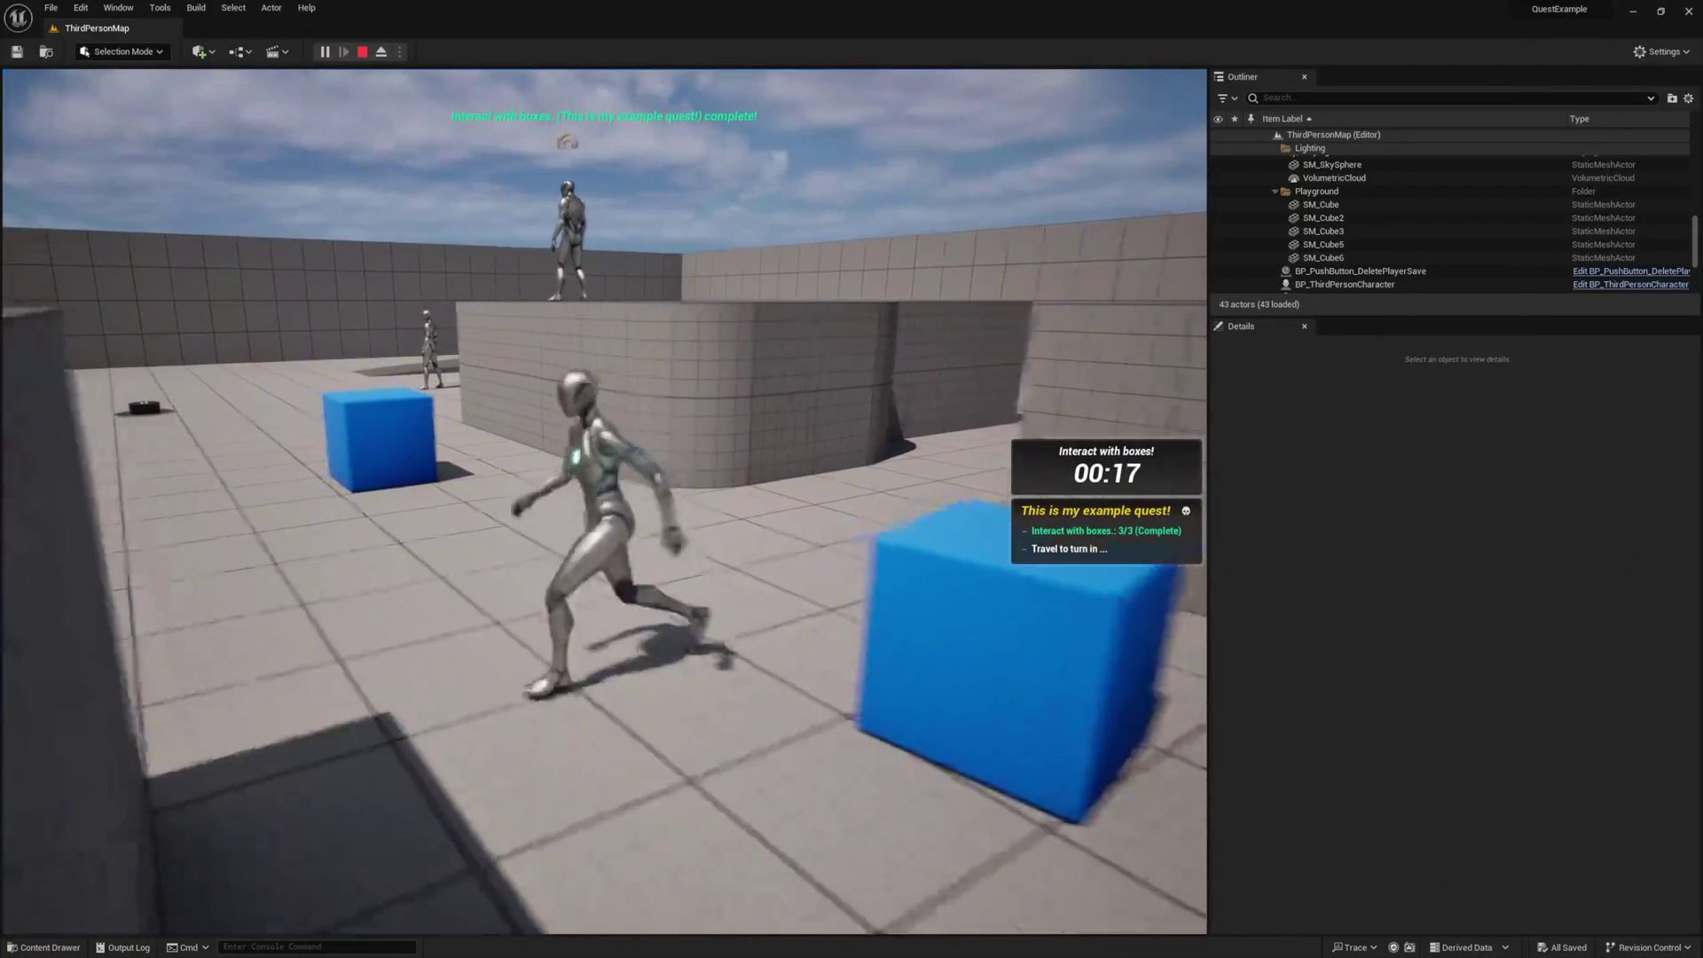
key("w")
key("space")
key("space")
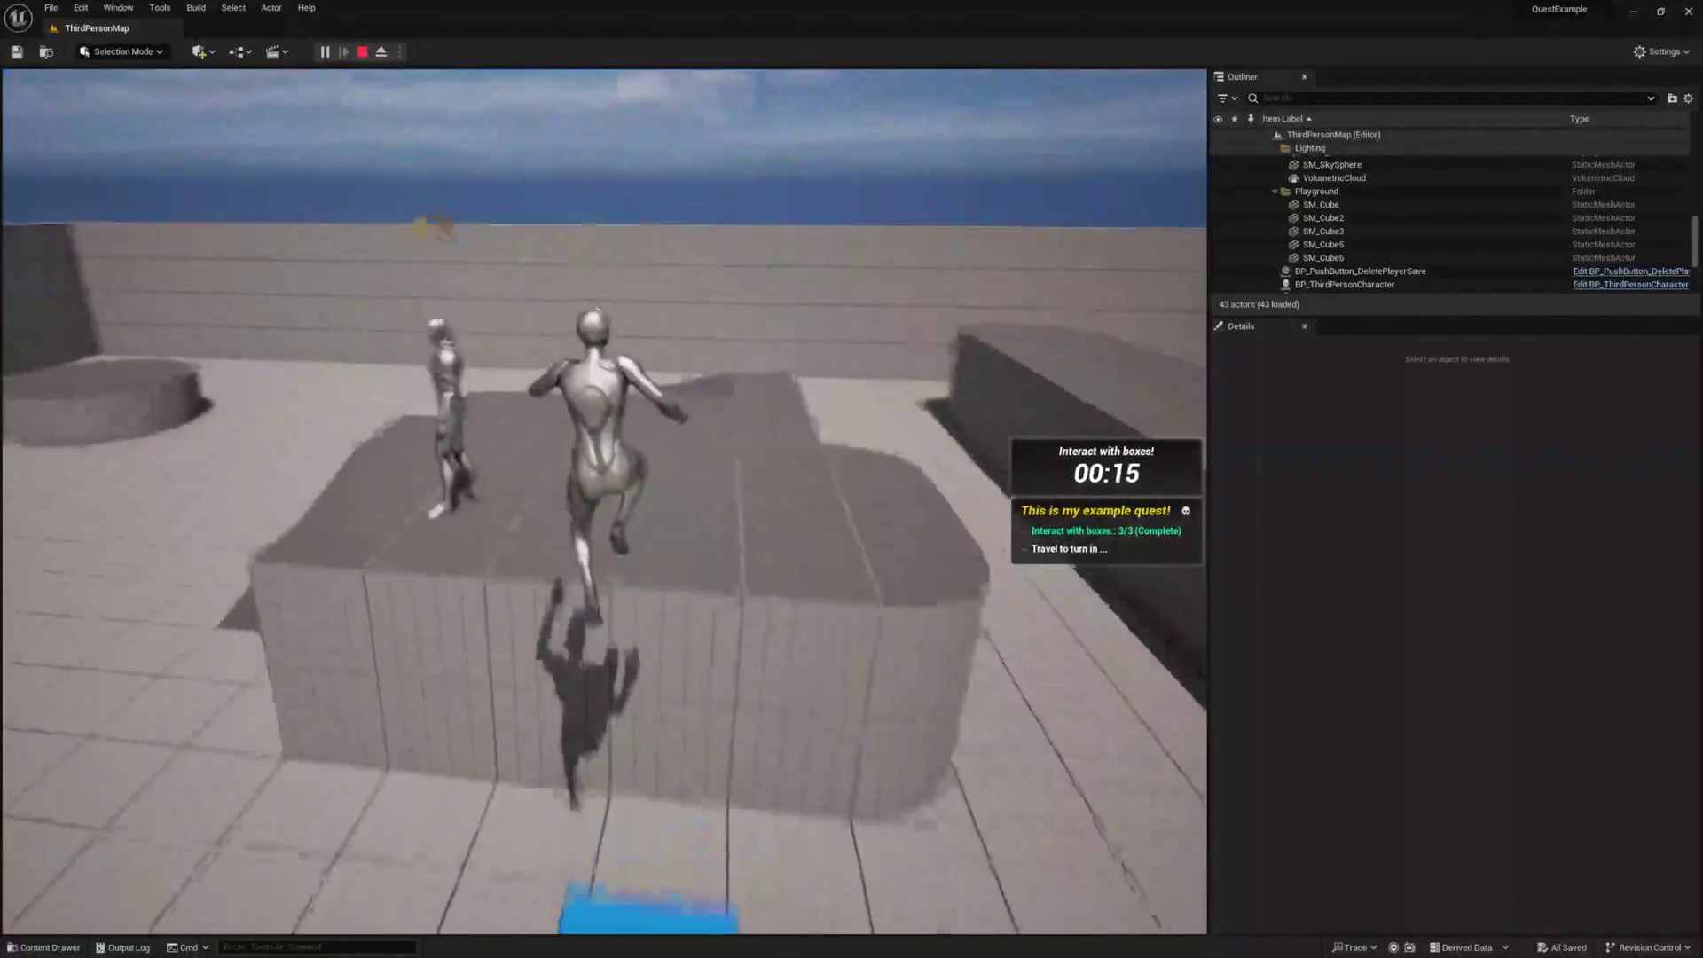
key("w")
key("e")
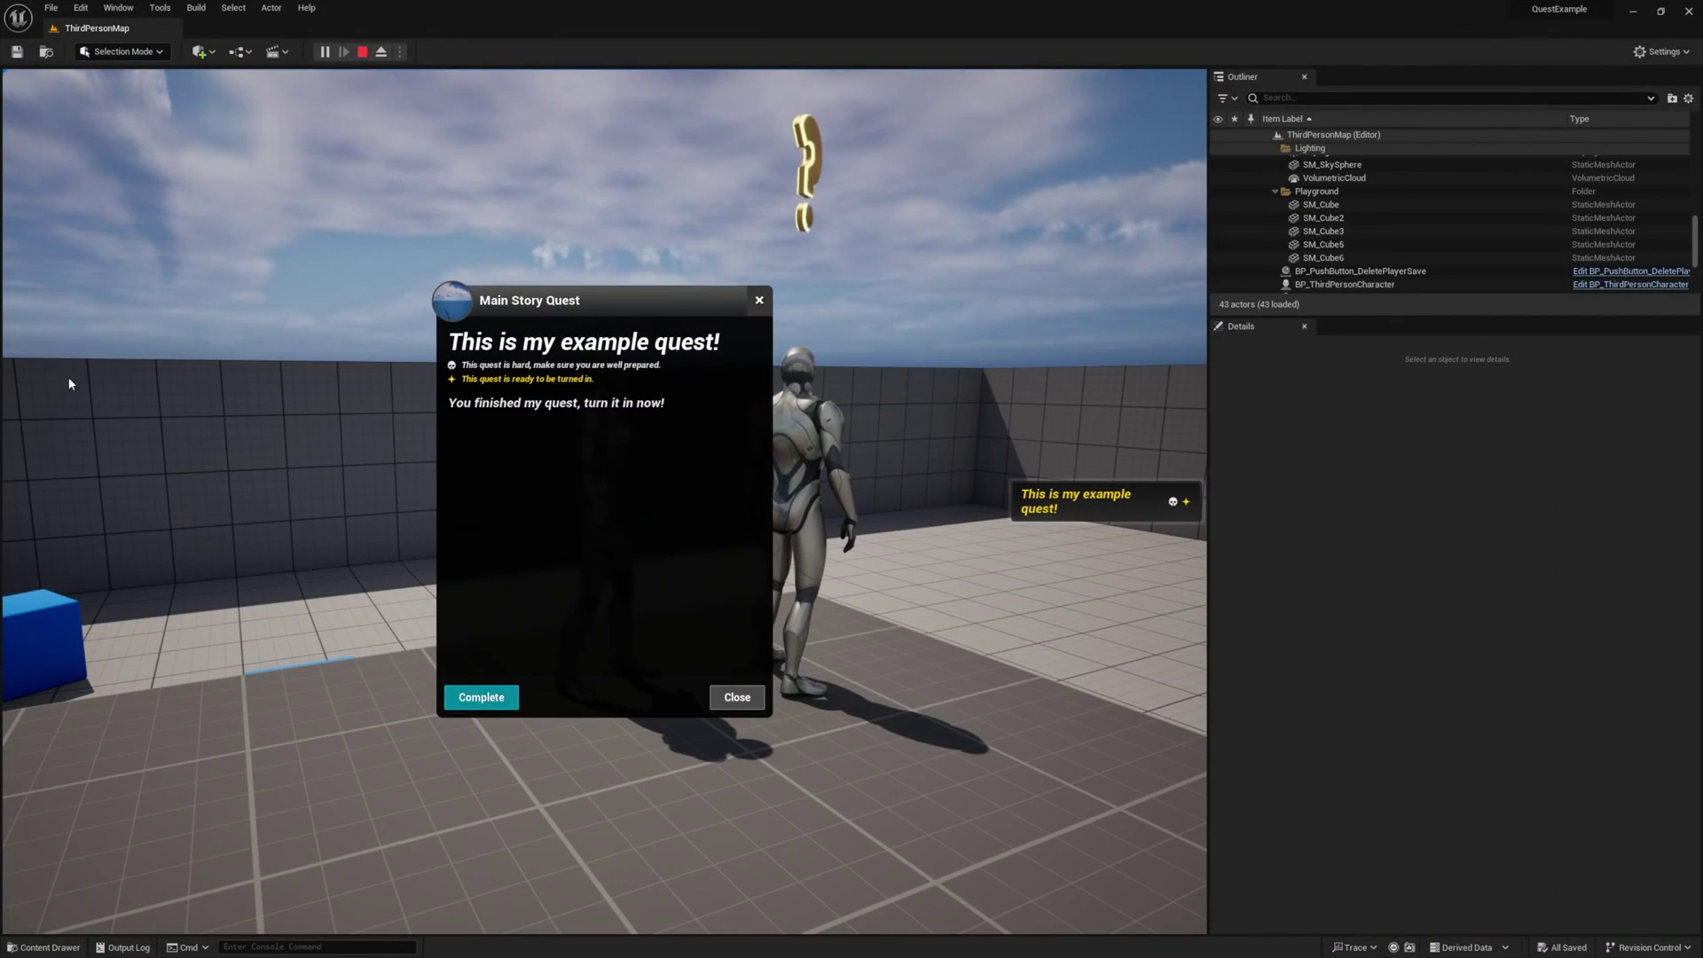
left_click(481, 698)
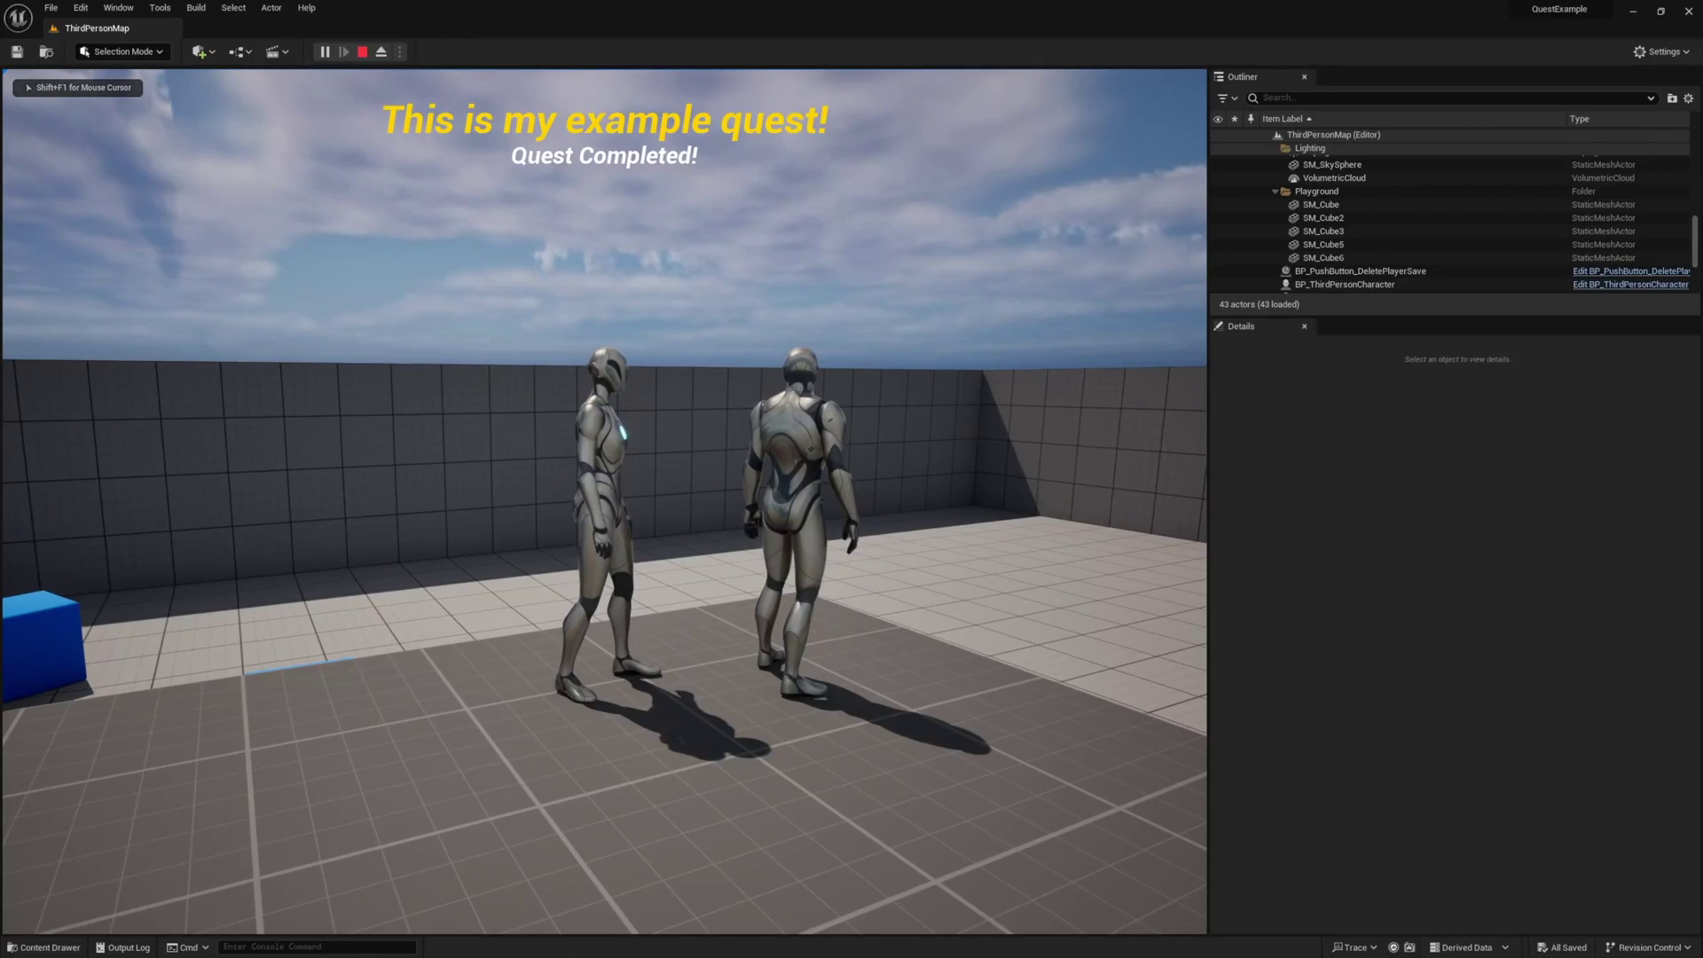
key("w")
key("space")
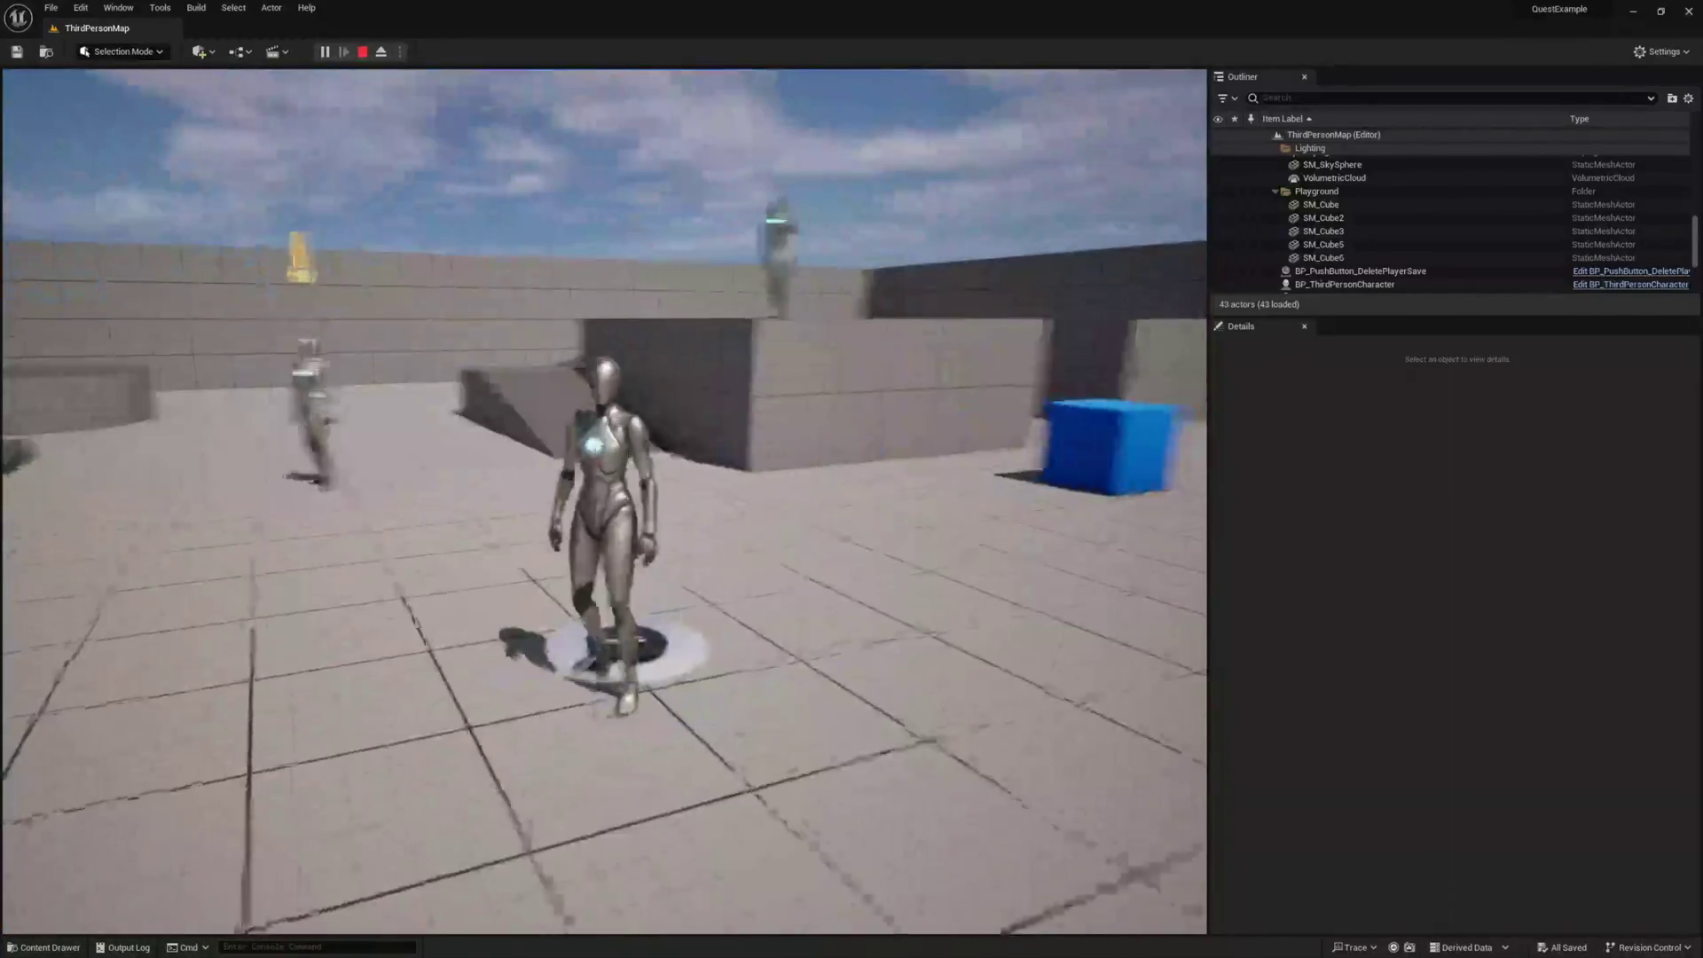
key("s")
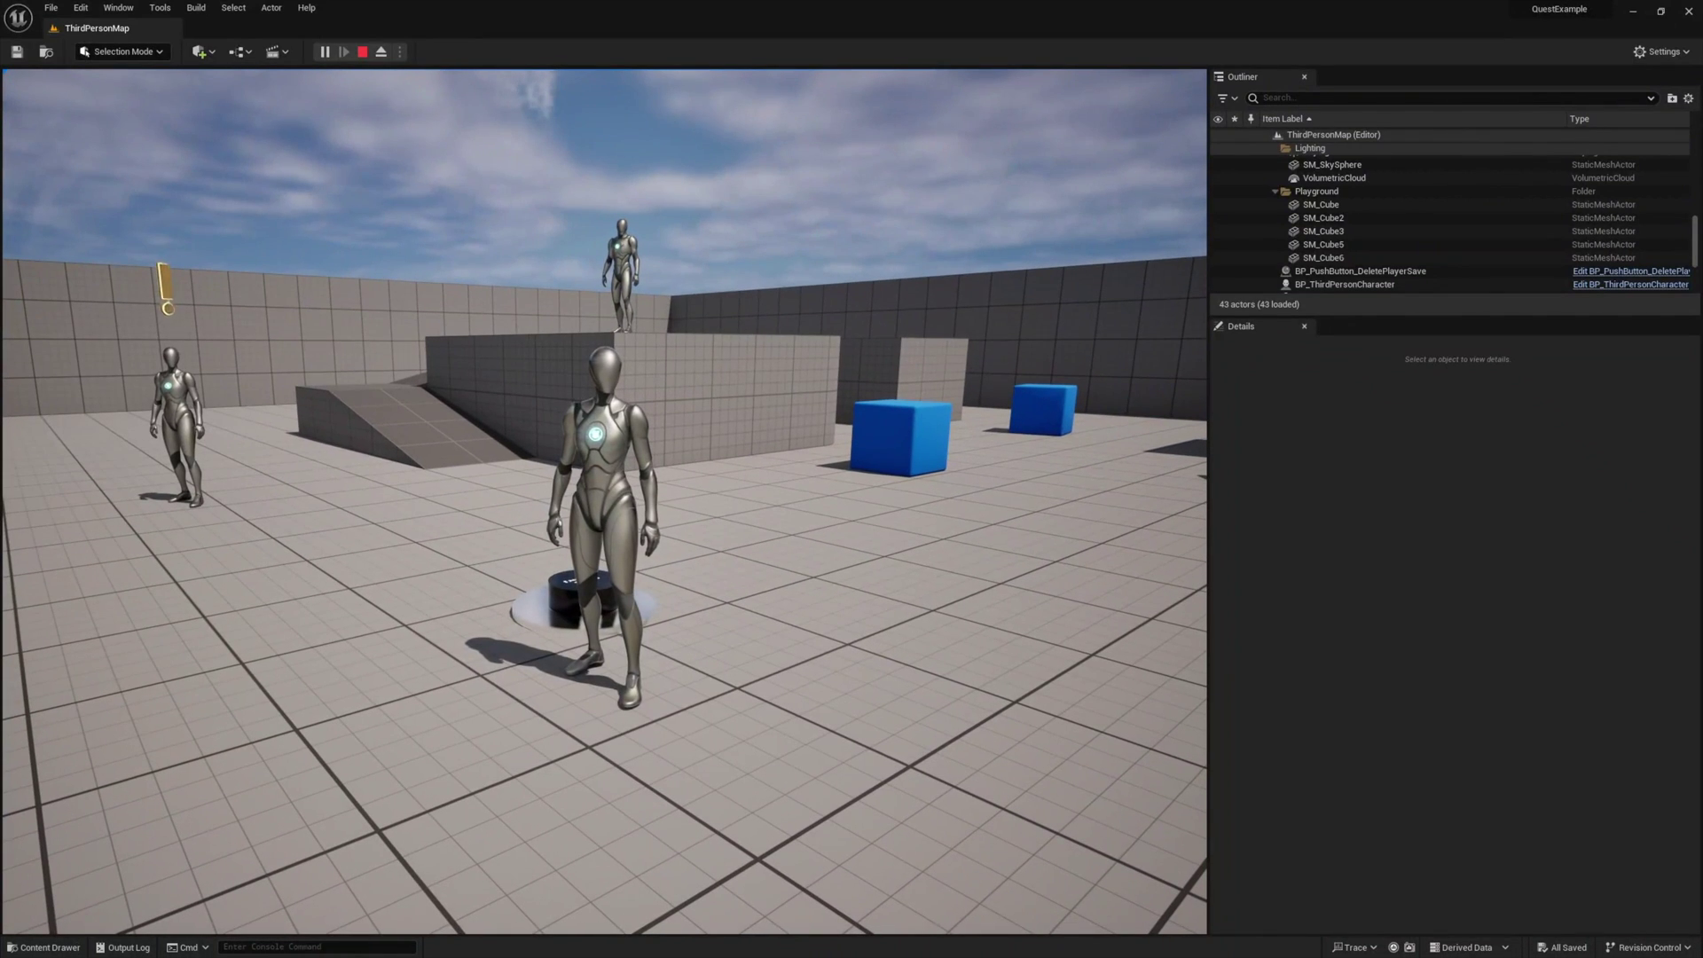
key("shift+F1")
key("Escape")
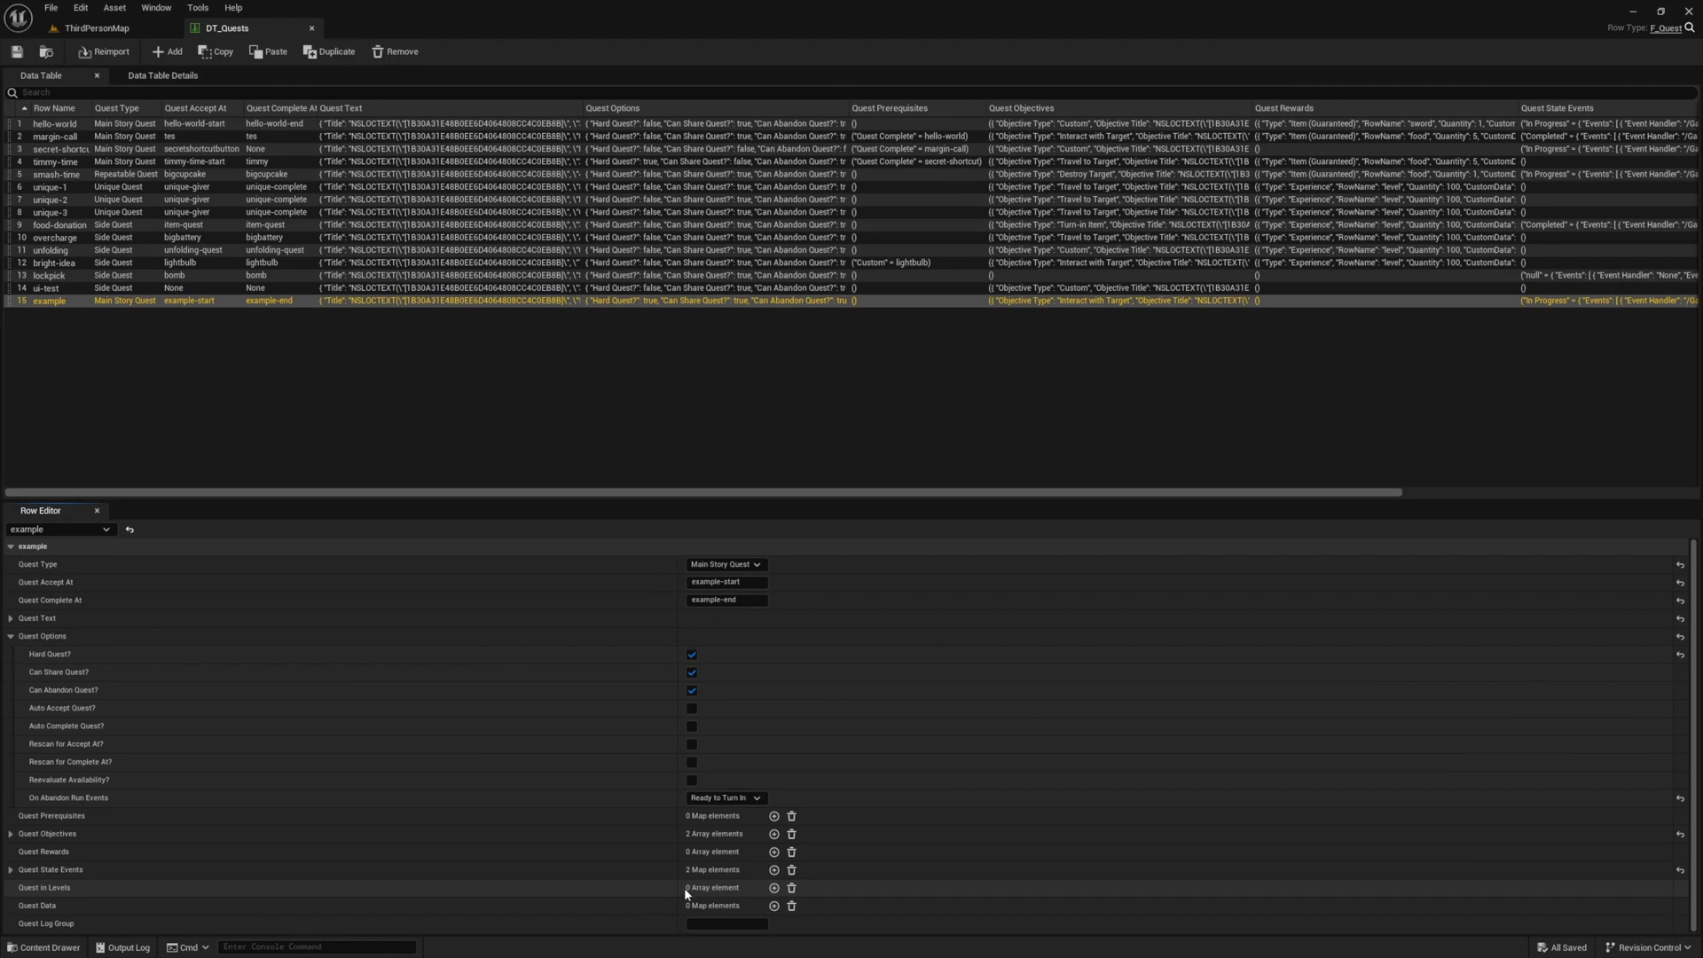
Check the turn-in character's tag in the level, then add an empty Quest Data element.
left_click(97, 27)
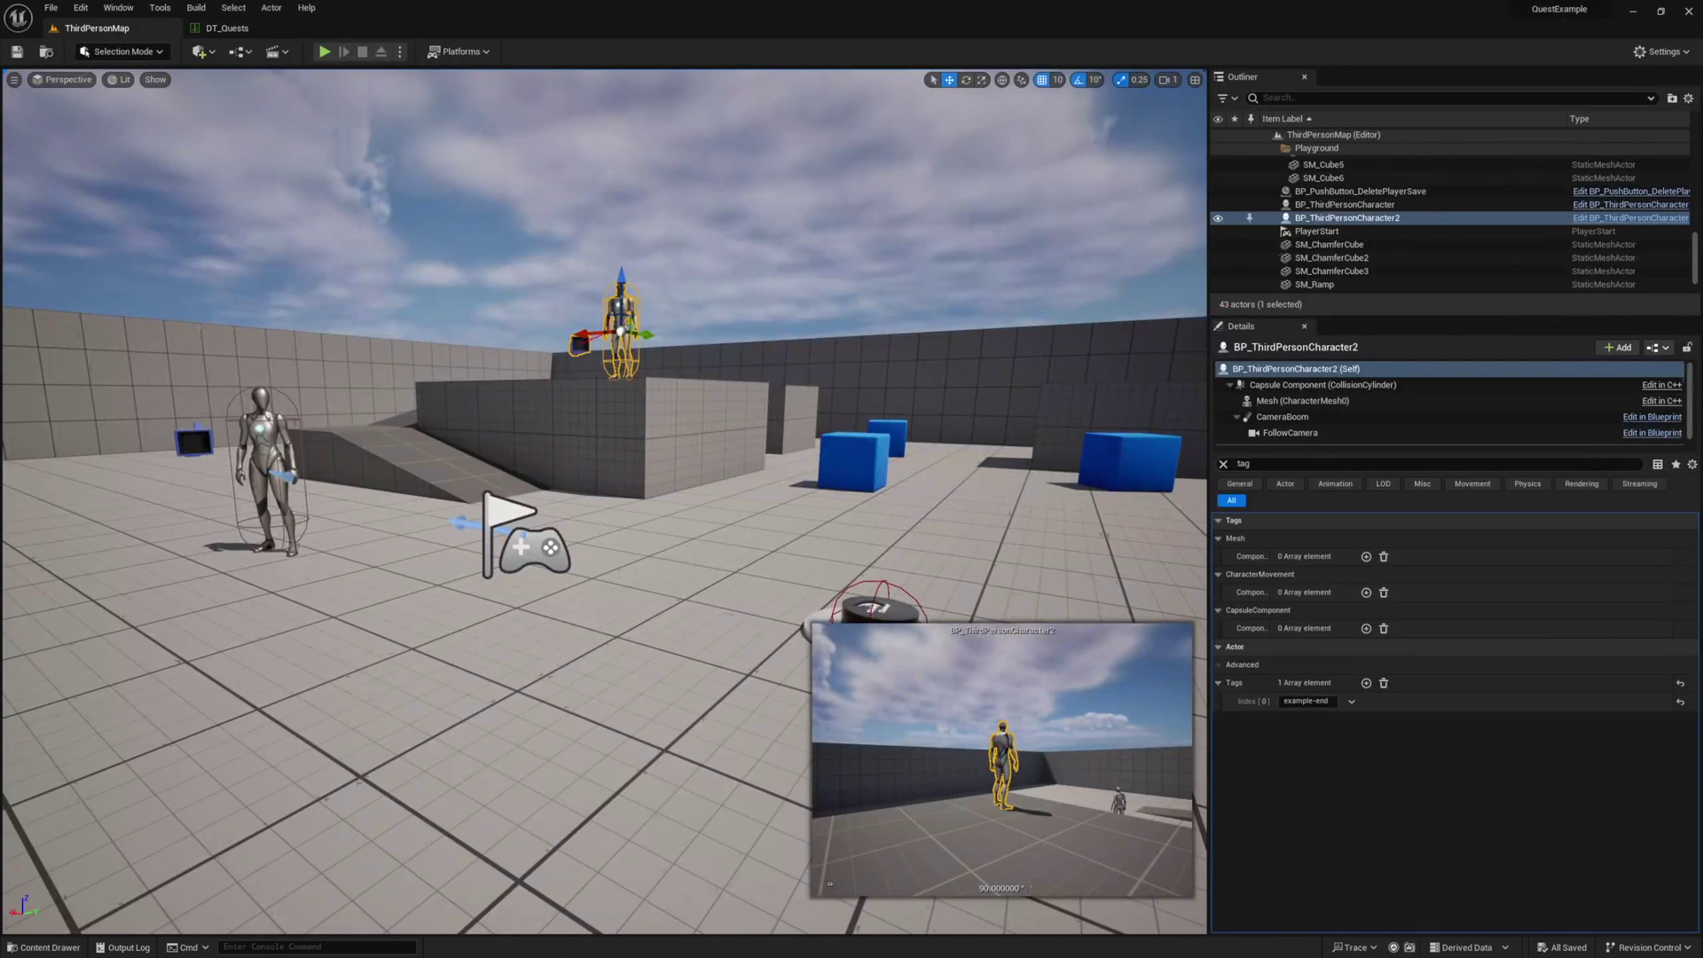
left_click(227, 27)
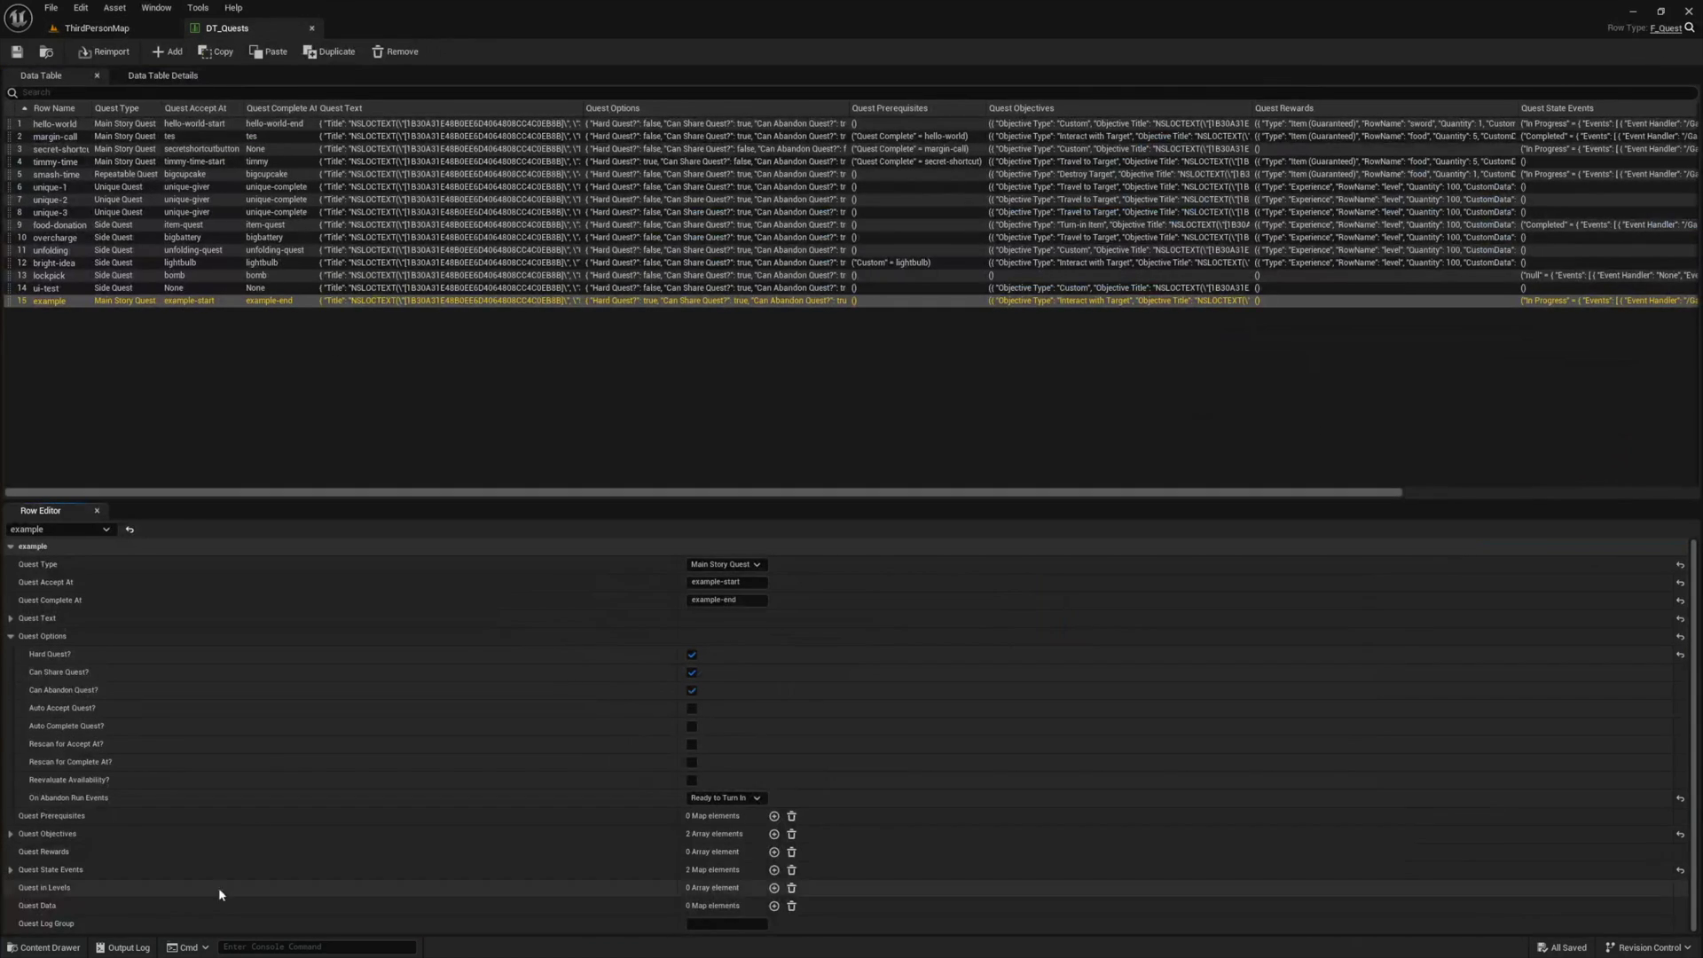
mouse_move(56, 889)
left_click(774, 905)
scroll(679, 889, "down", 1)
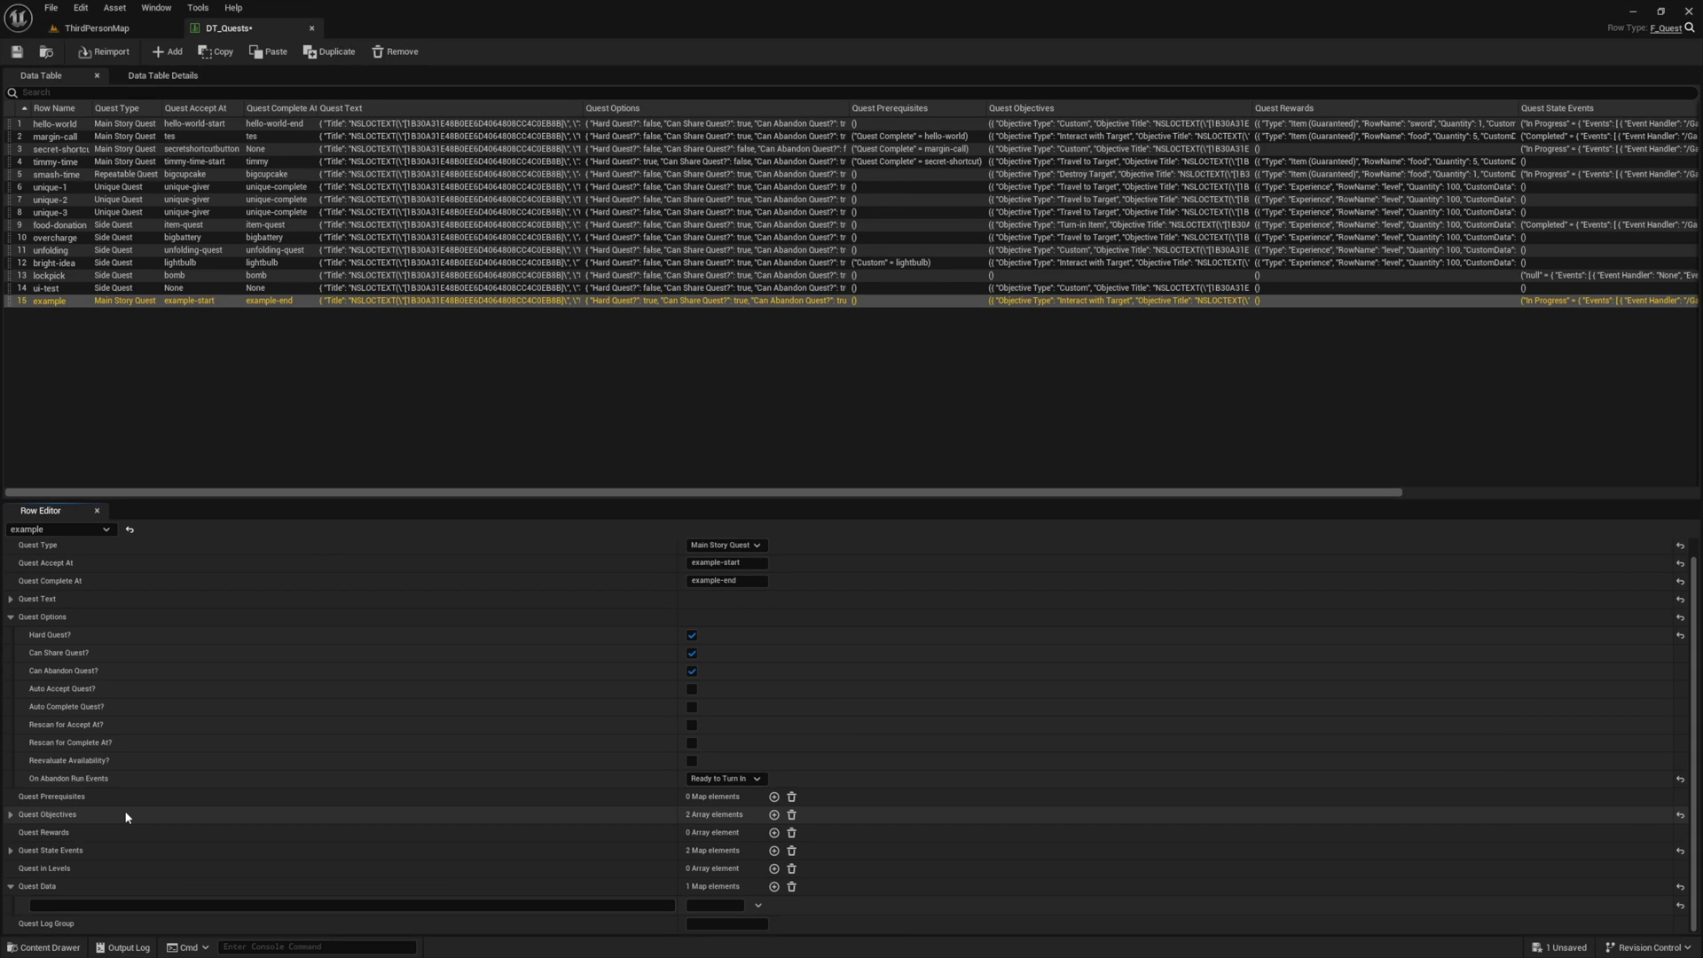
Remove the Quest Data element, set Quest Log Group to 'Example Quests', and save DT_Quests.
left_click(791, 886)
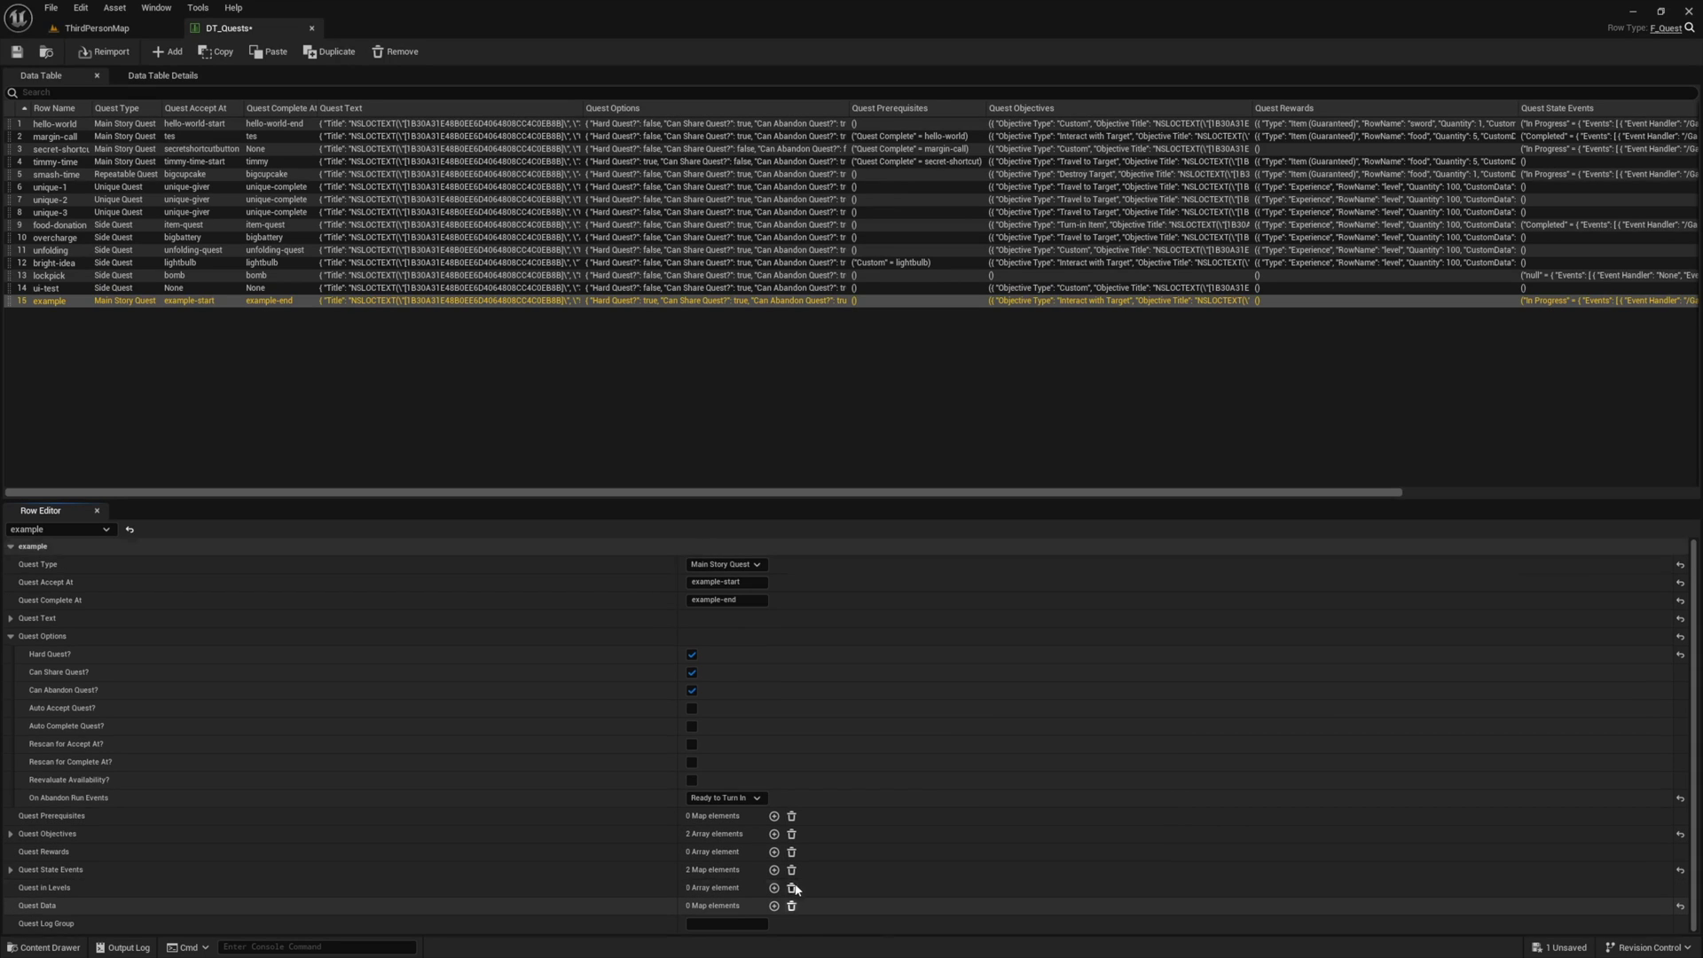
left_click(740, 924)
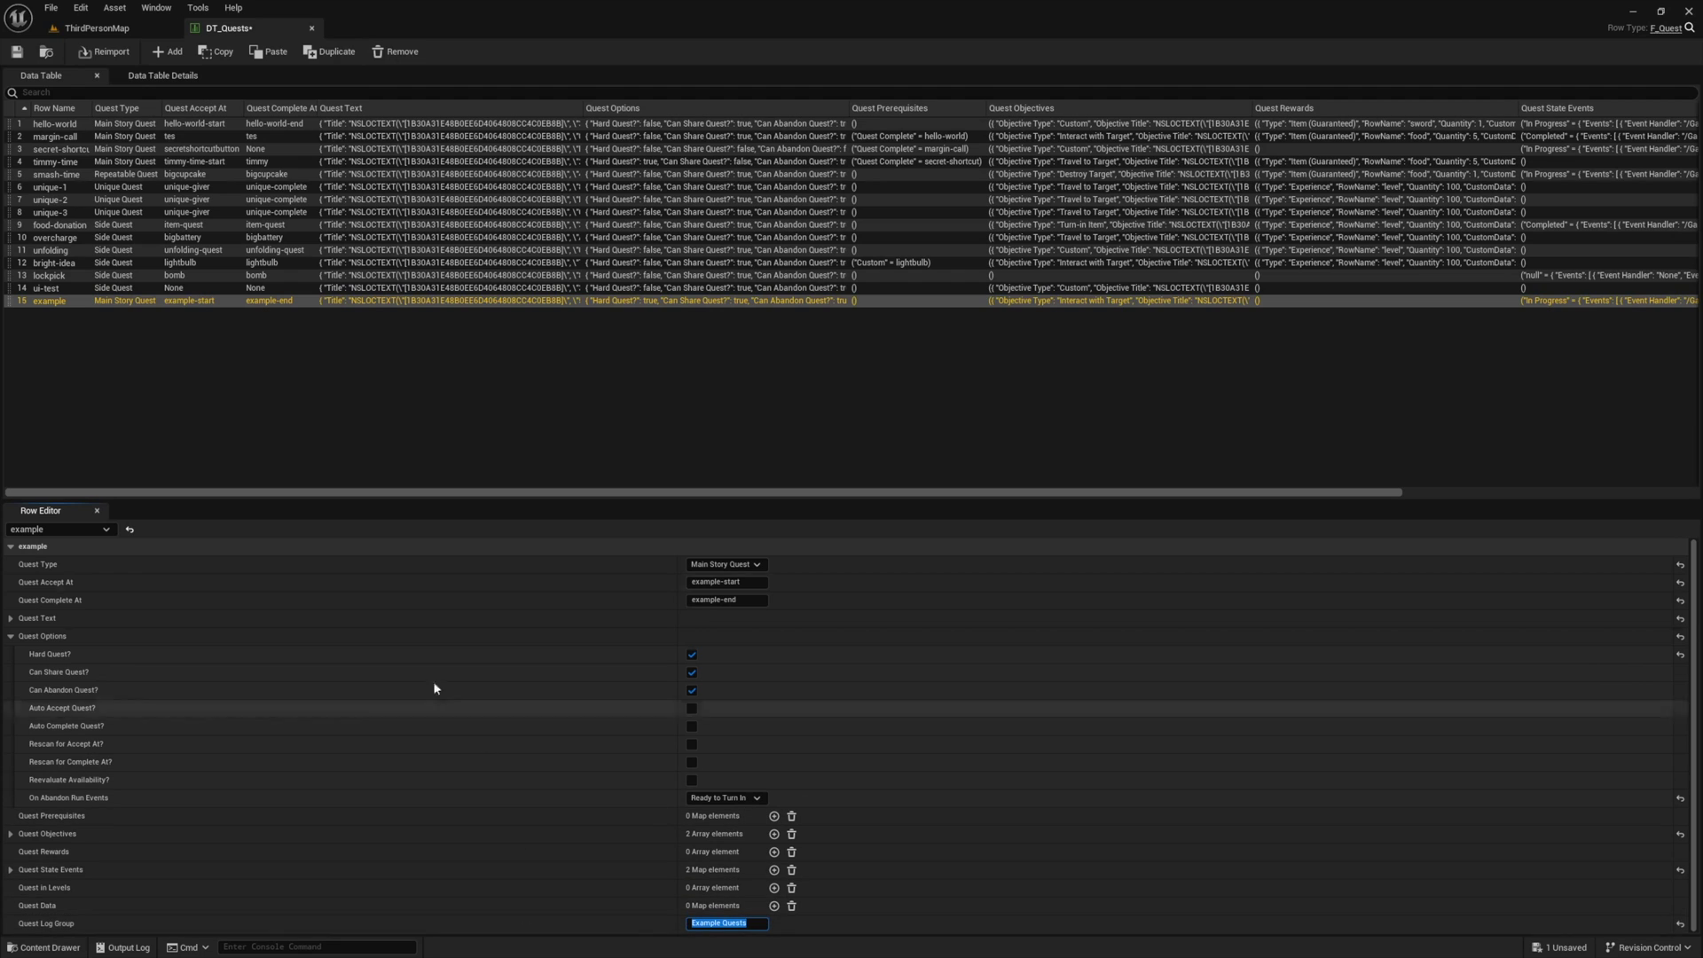
left_click(17, 51)
left_click(81, 29)
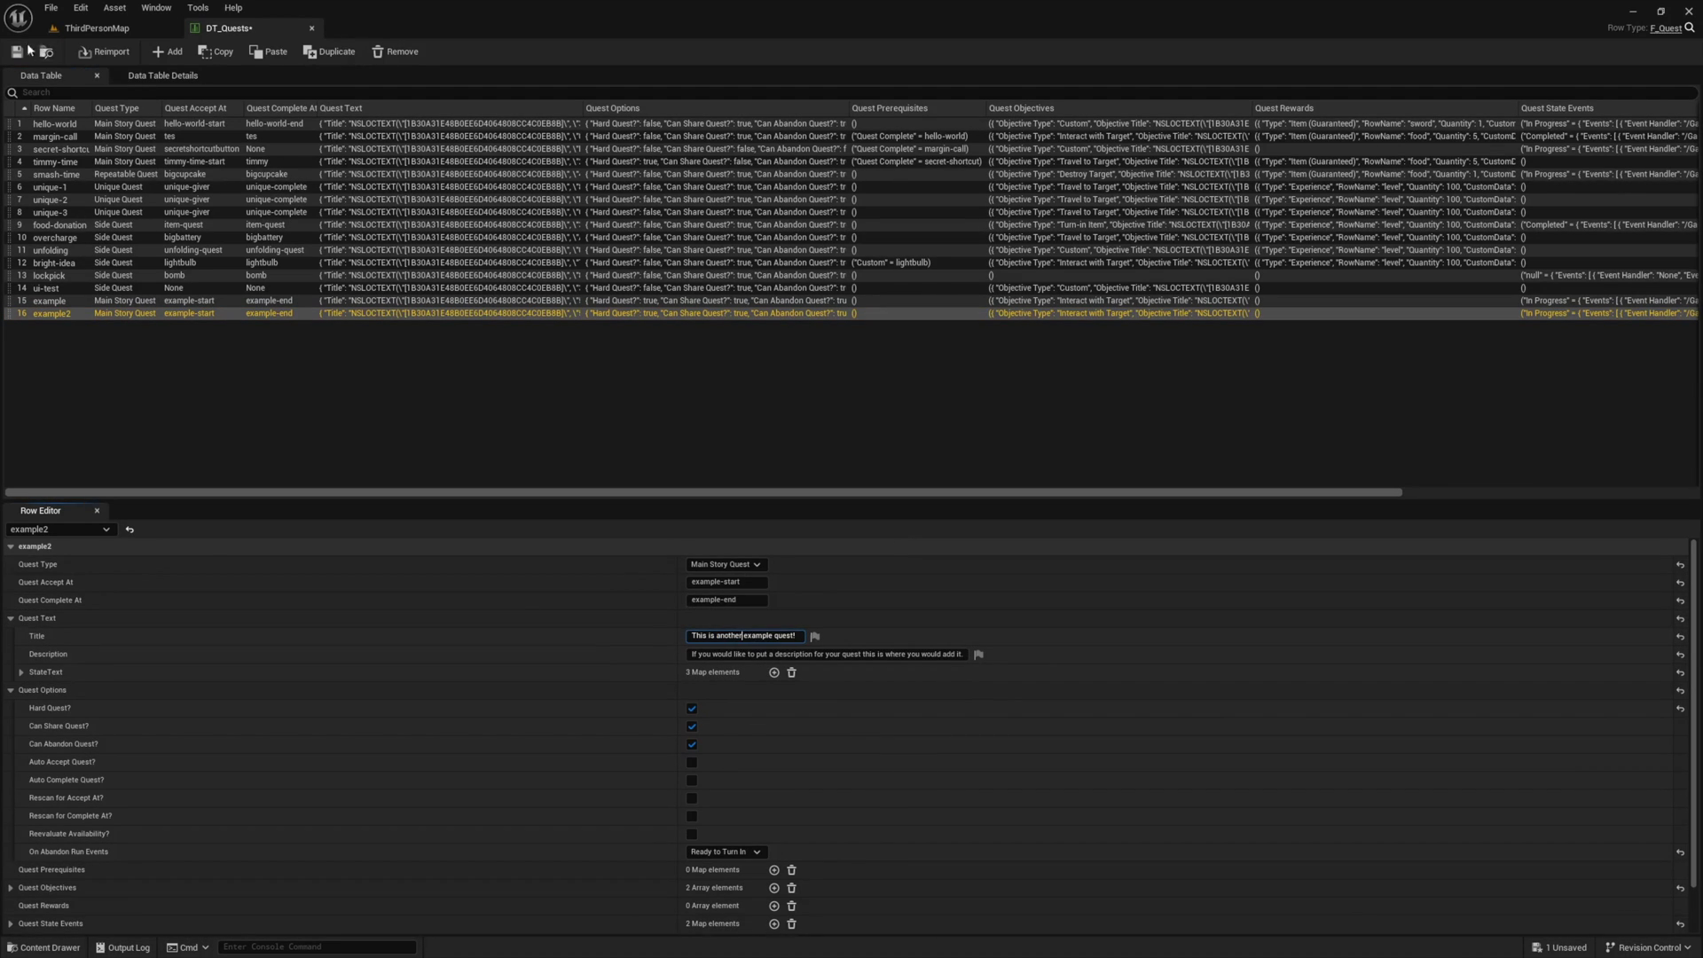
left_click(17, 52)
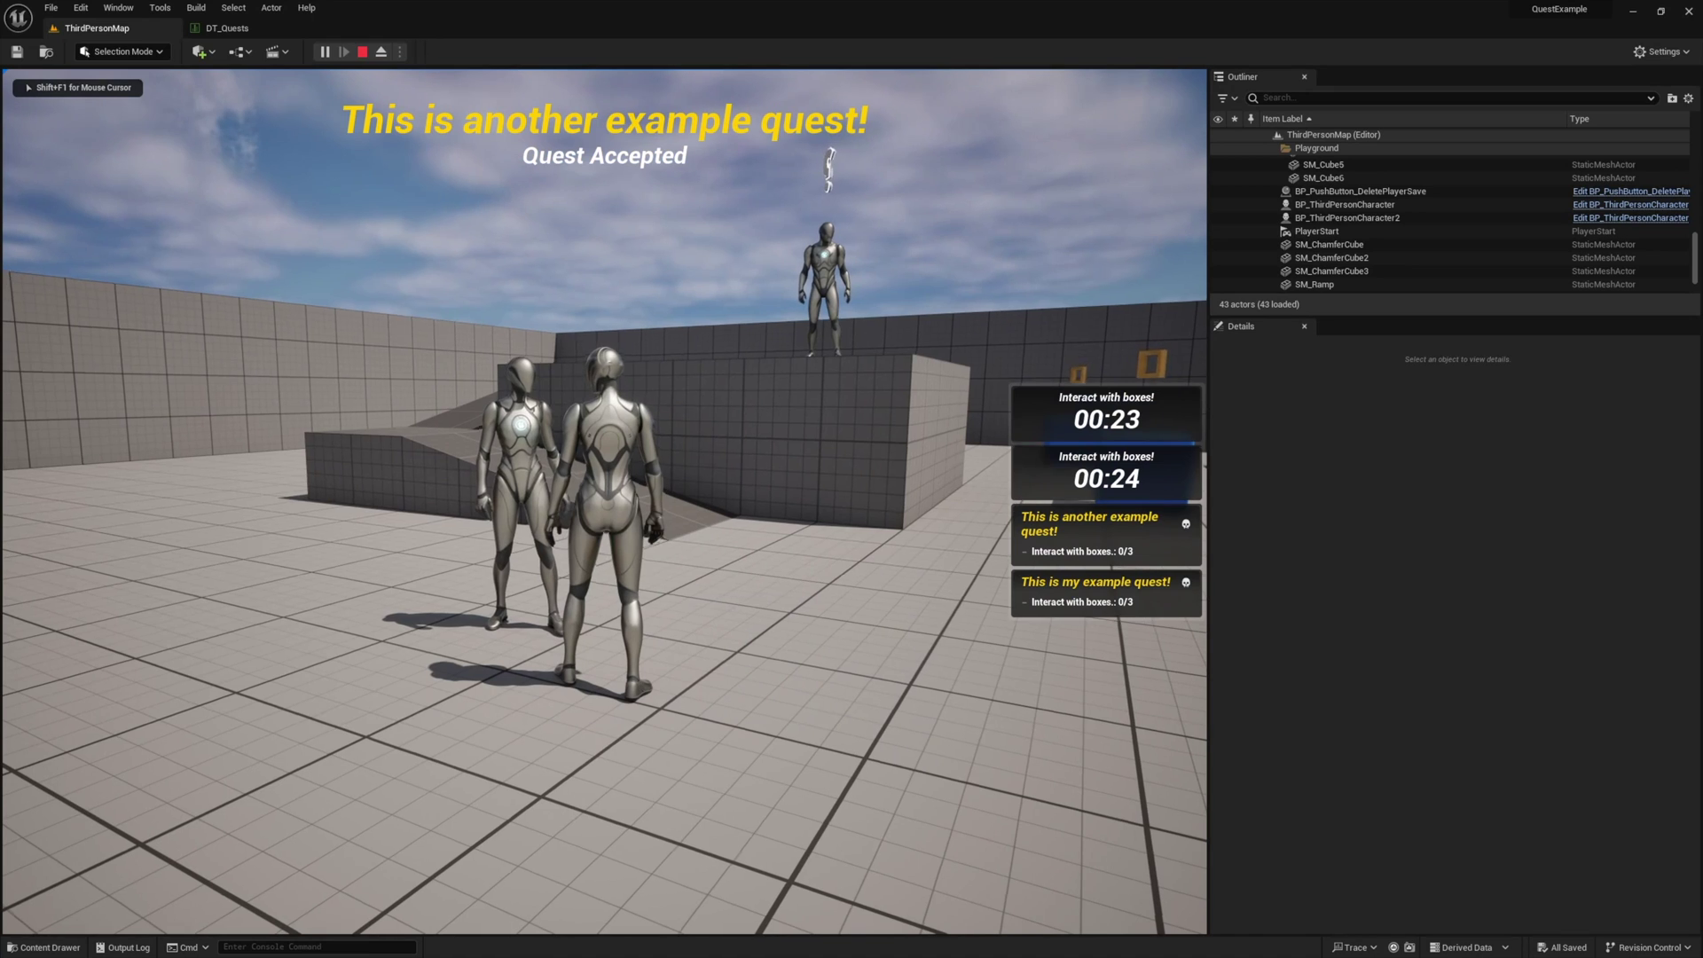
Start a play test and check the Example Quests group in the quest log.
key("l")
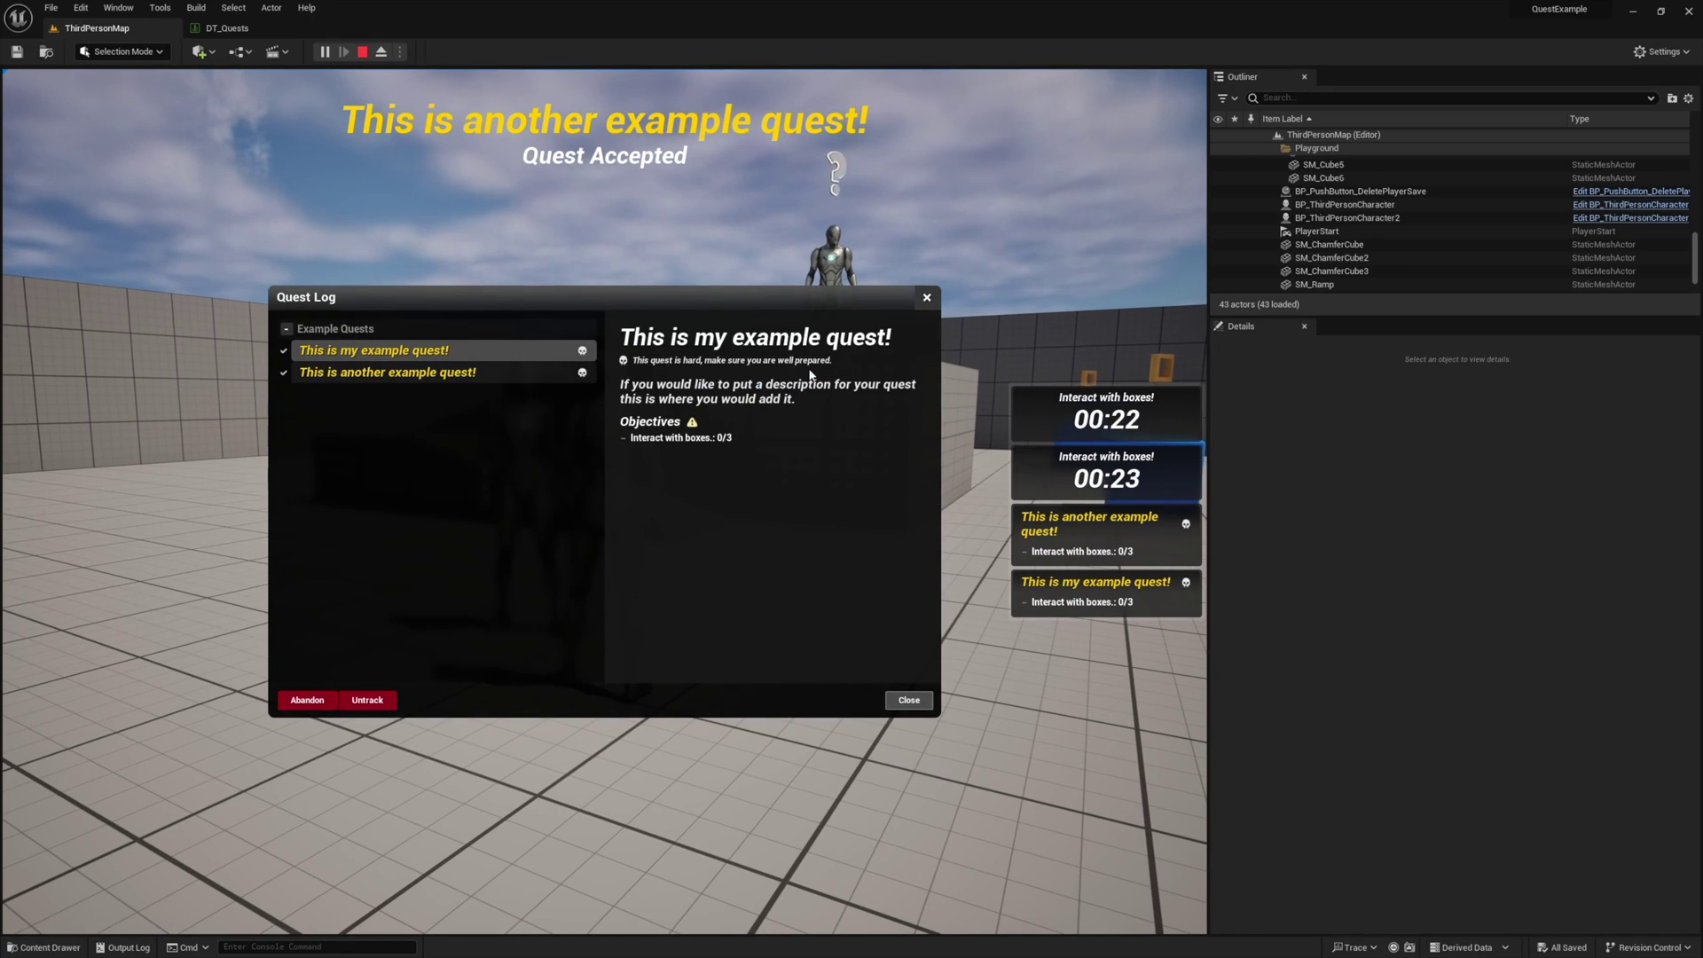
left_click(288, 330)
left_click(288, 329)
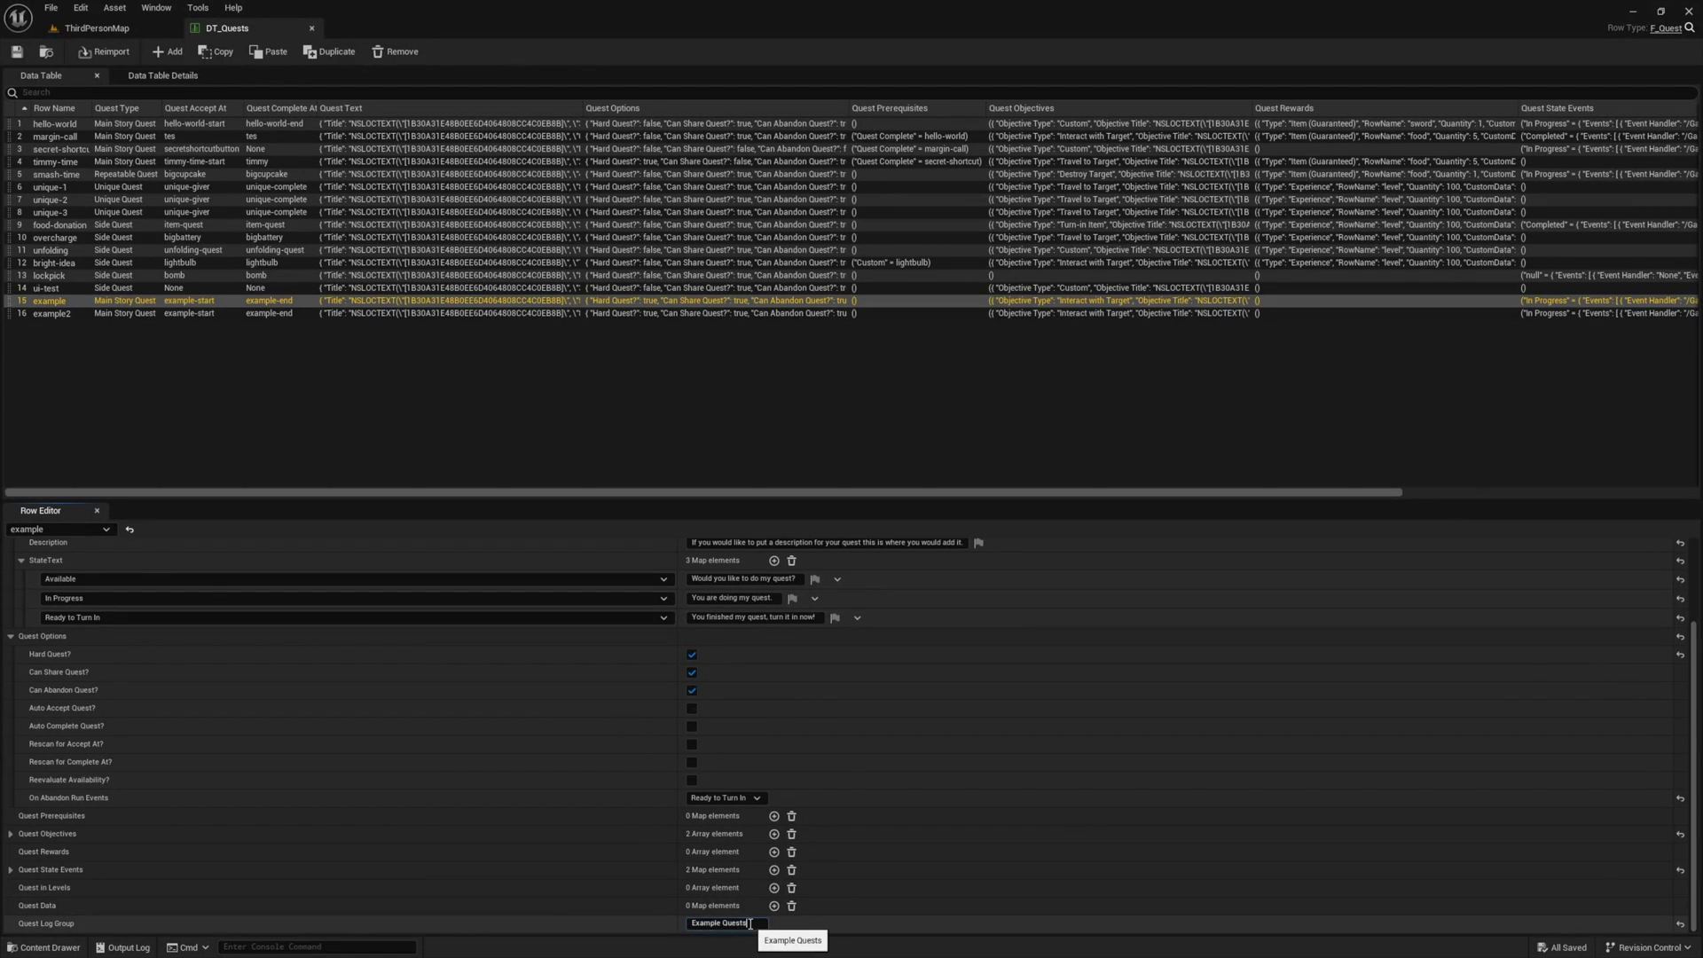
Change the Quest Log Group to 'ThirdPerson Quests' and compare both example quests' details.
double_click(706, 924)
type("Mo")
type("re")
key("Return")
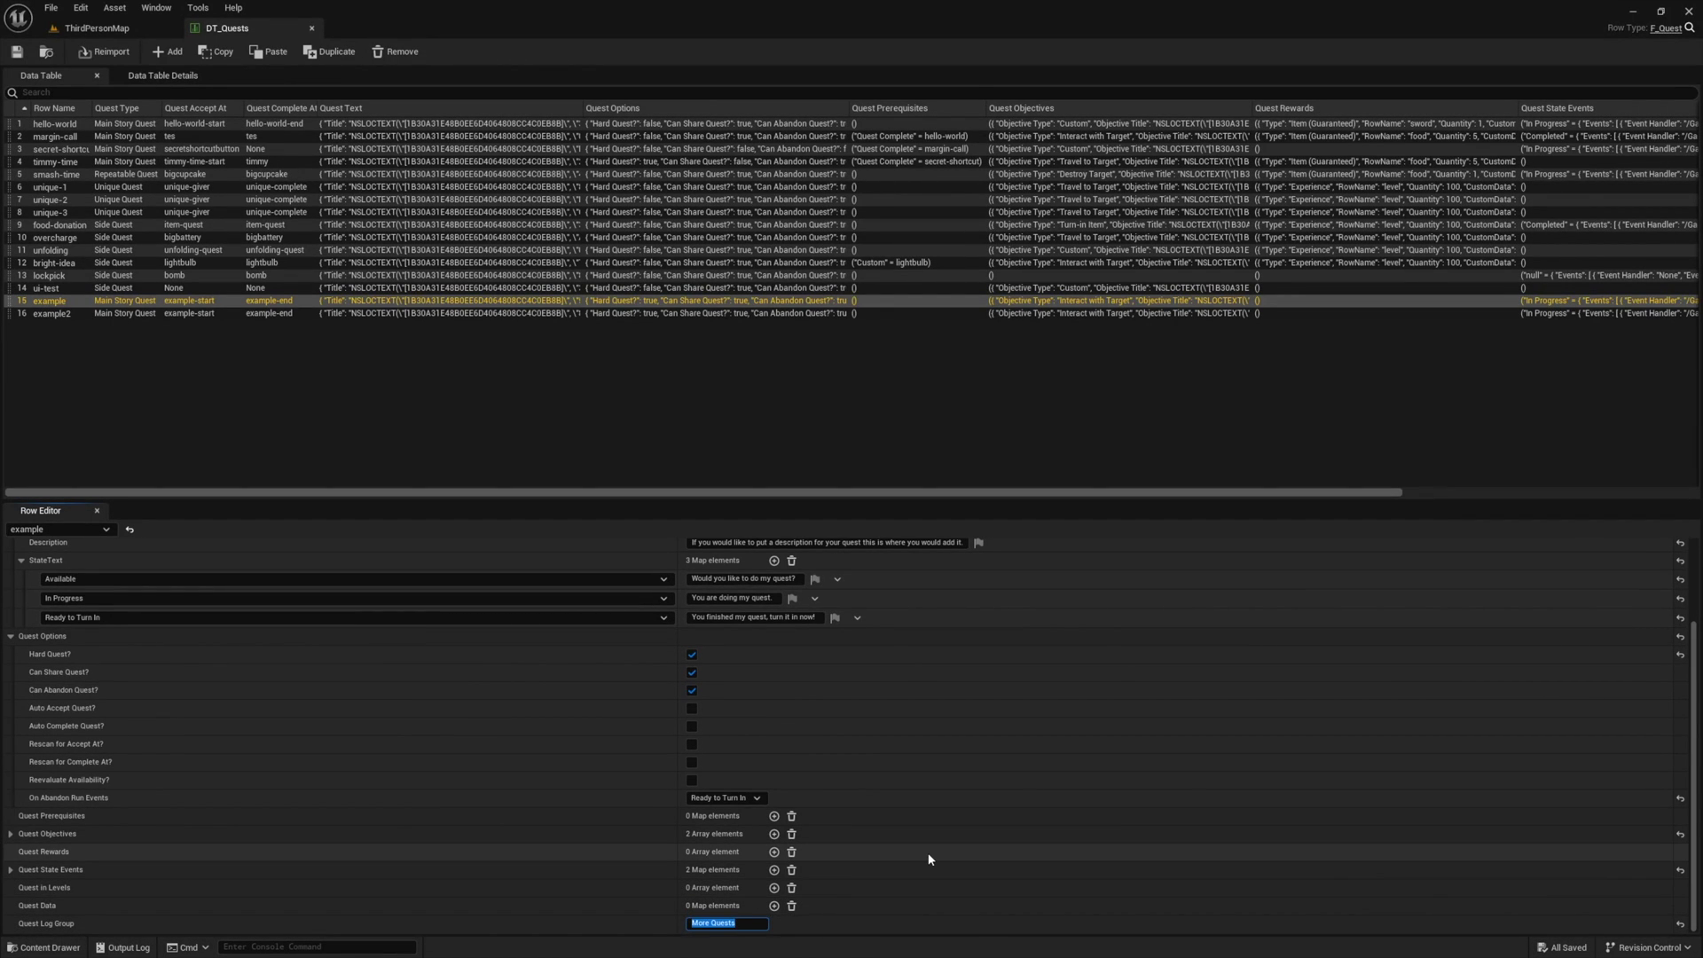
type("ThirdPerson Quests")
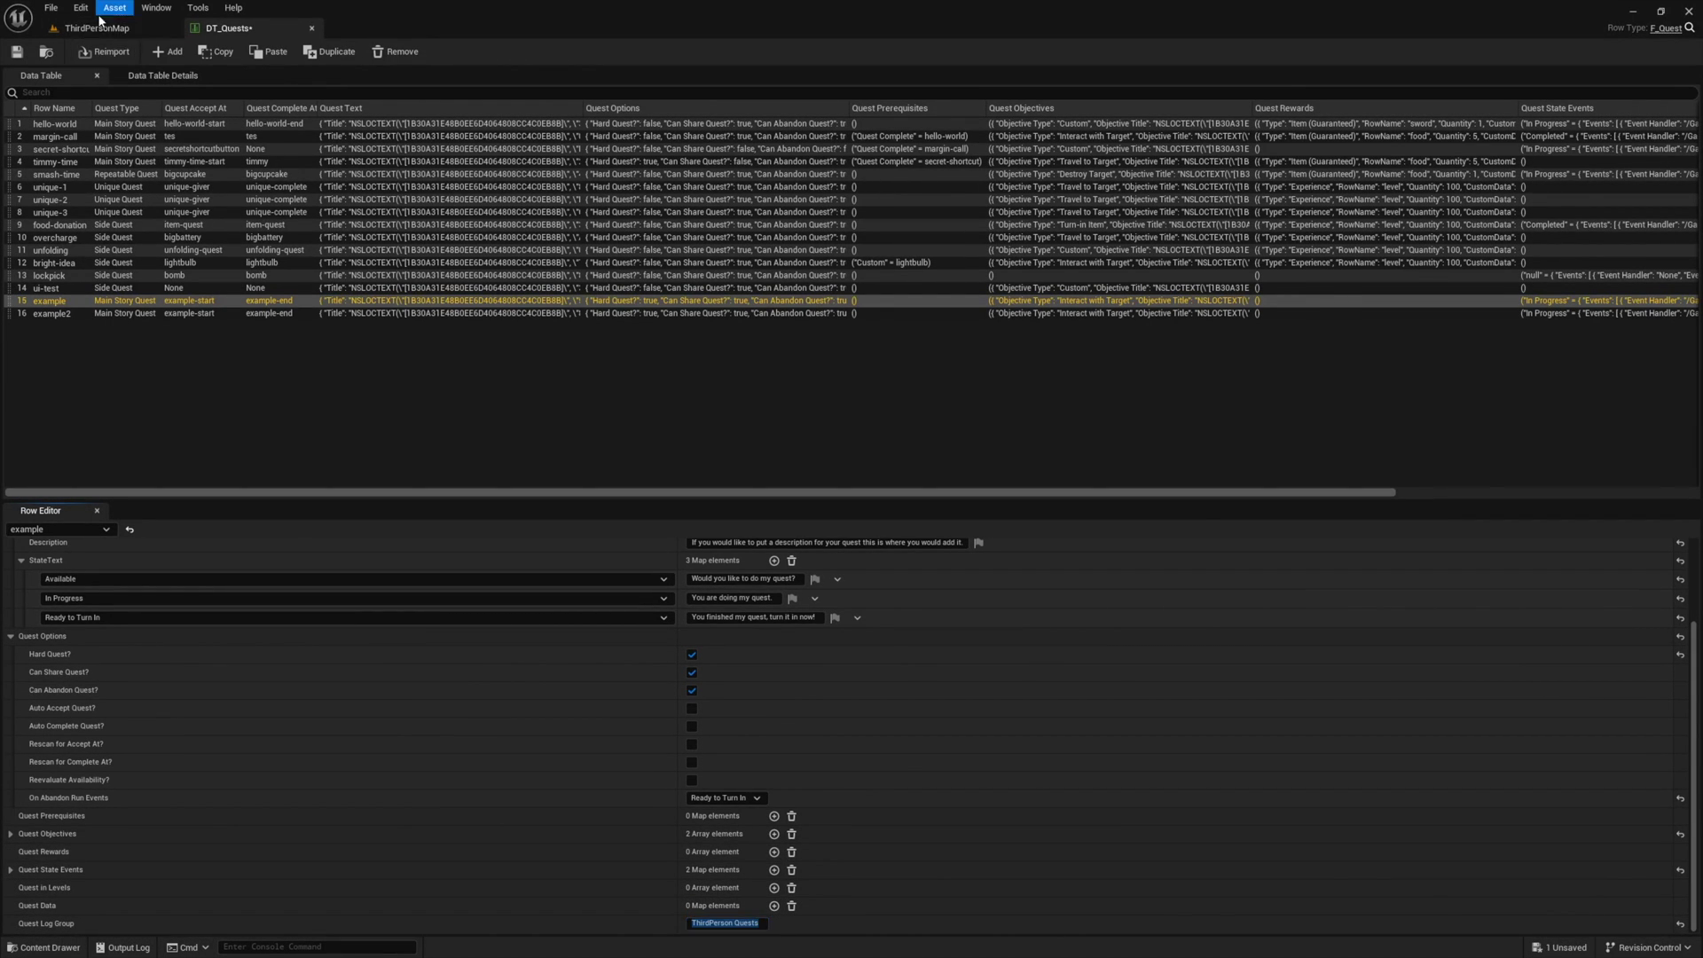
left_click(381, 391)
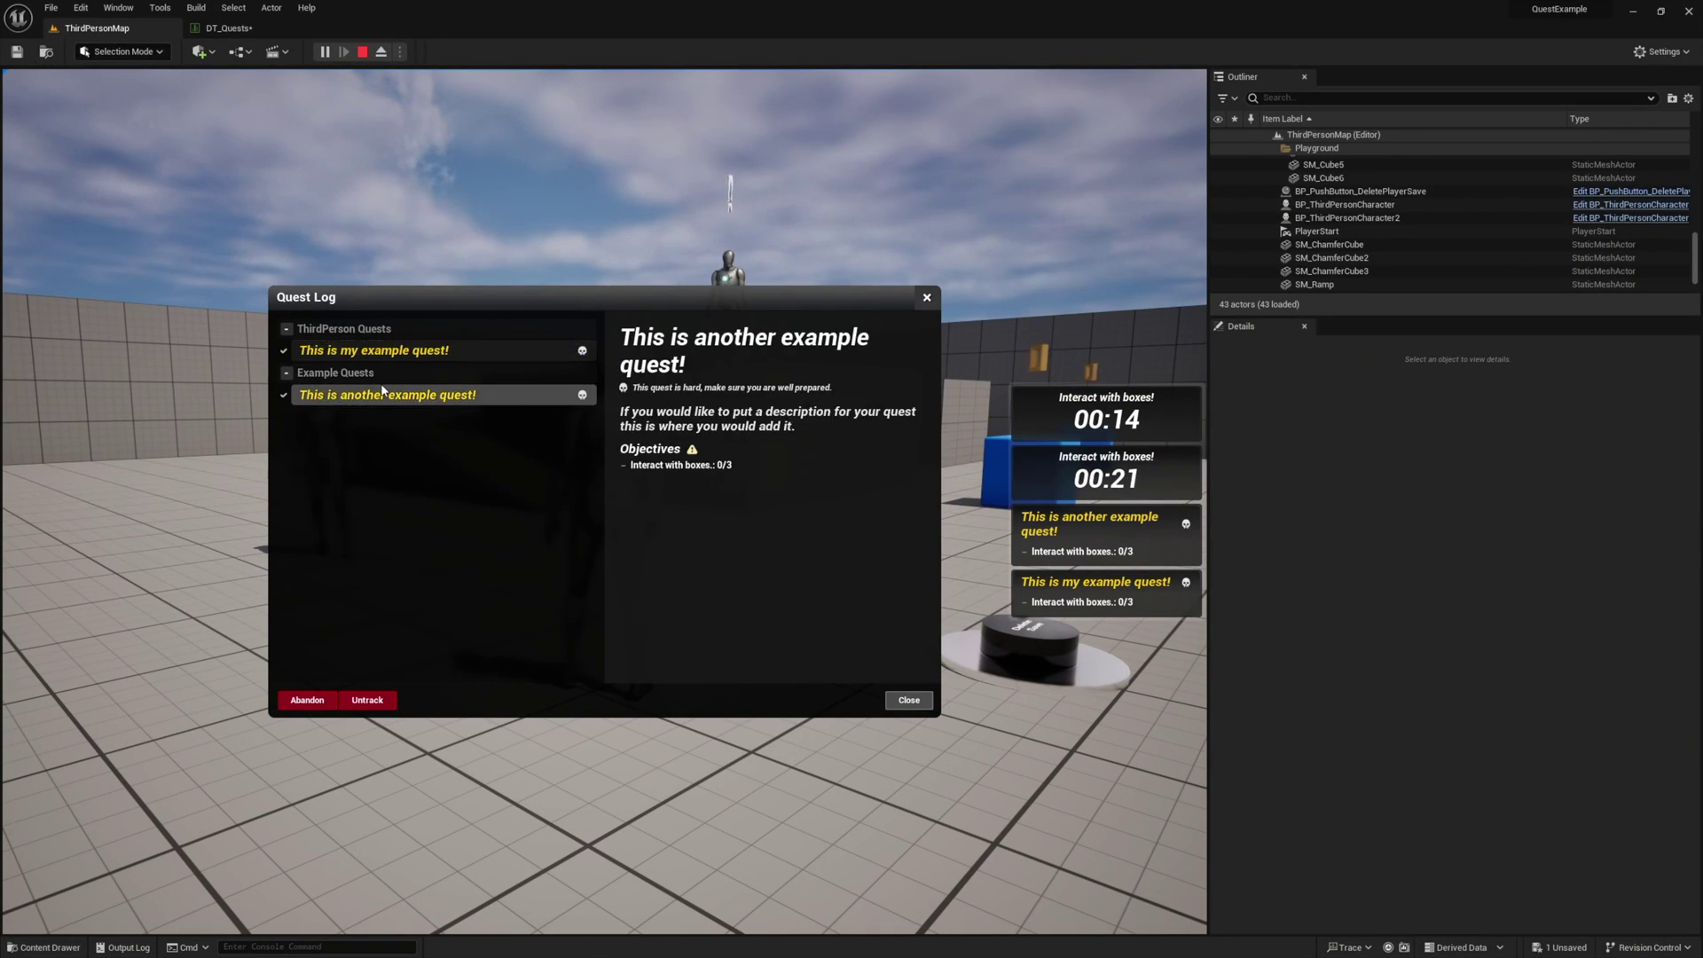
left_click(390, 352)
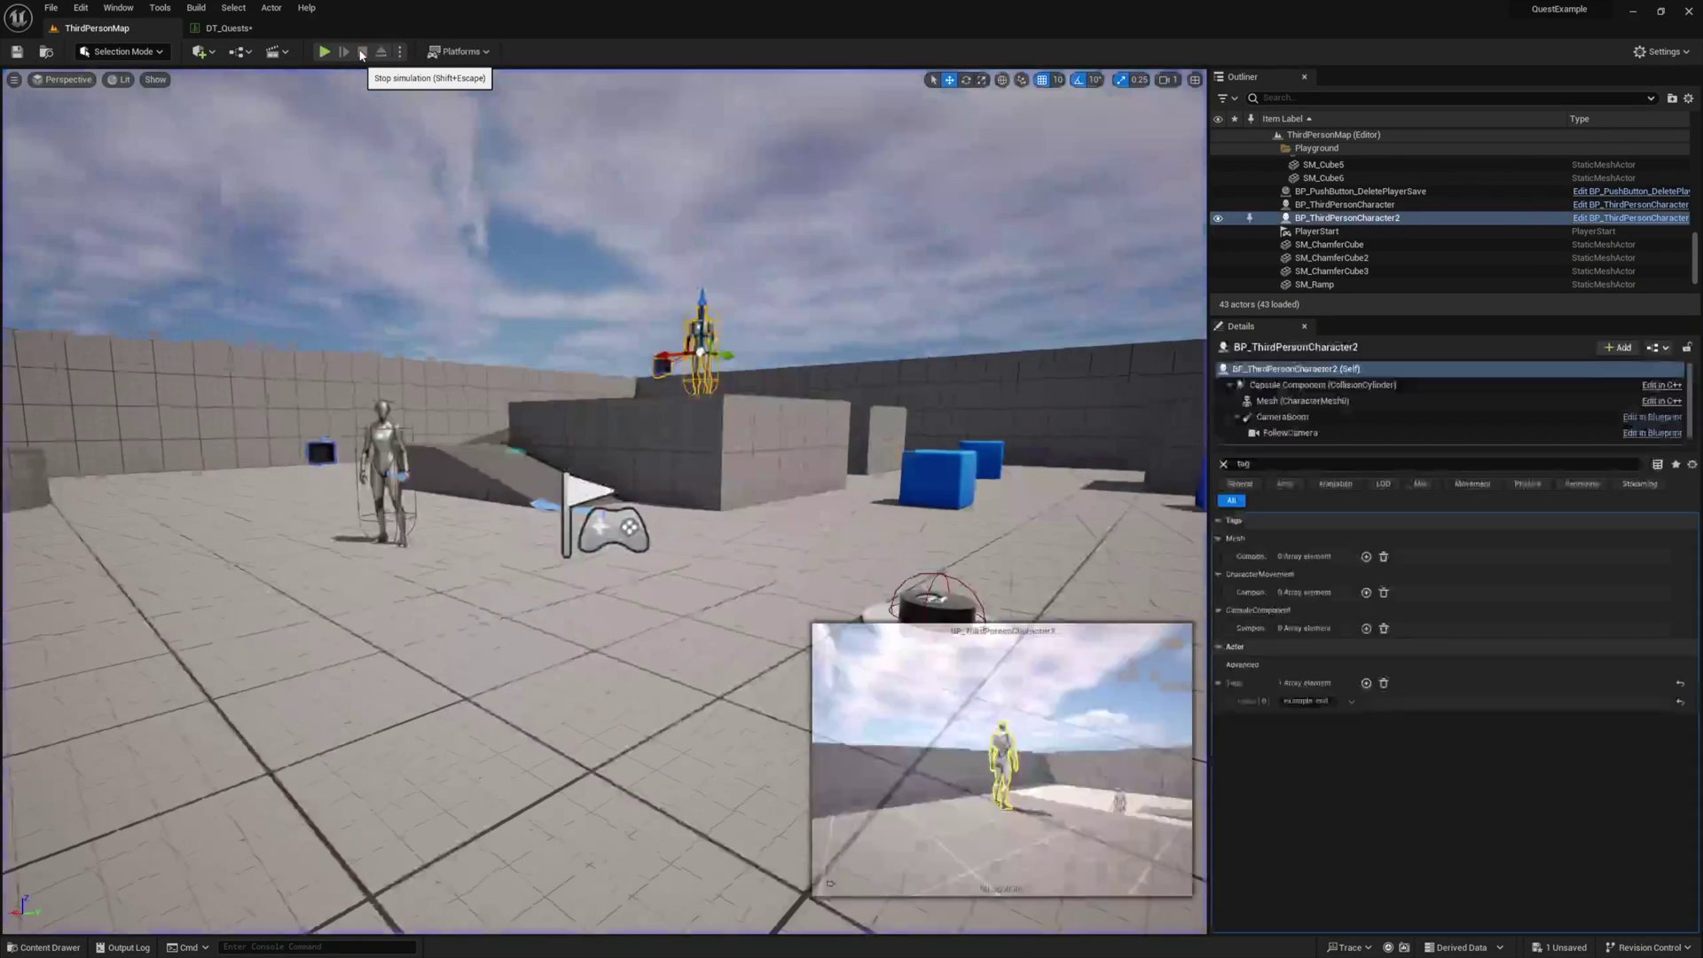
Stop the play test and delete the duplicate example2 row from DT_Quests.
left_click(362, 52)
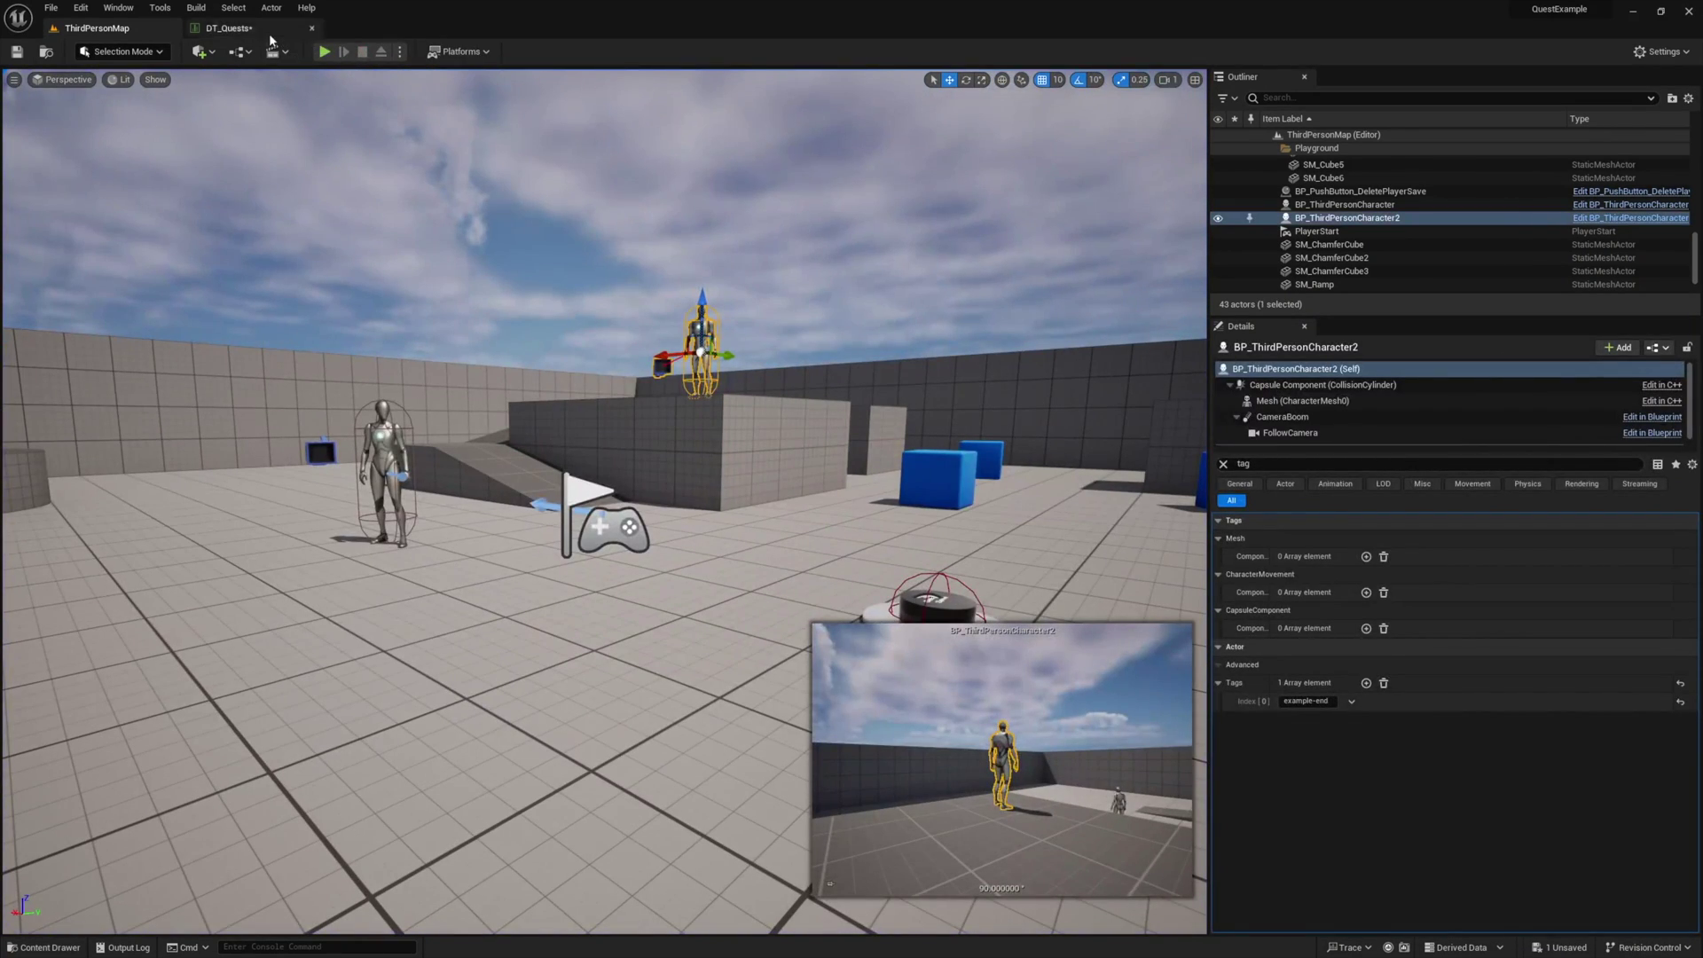
left_click(236, 29)
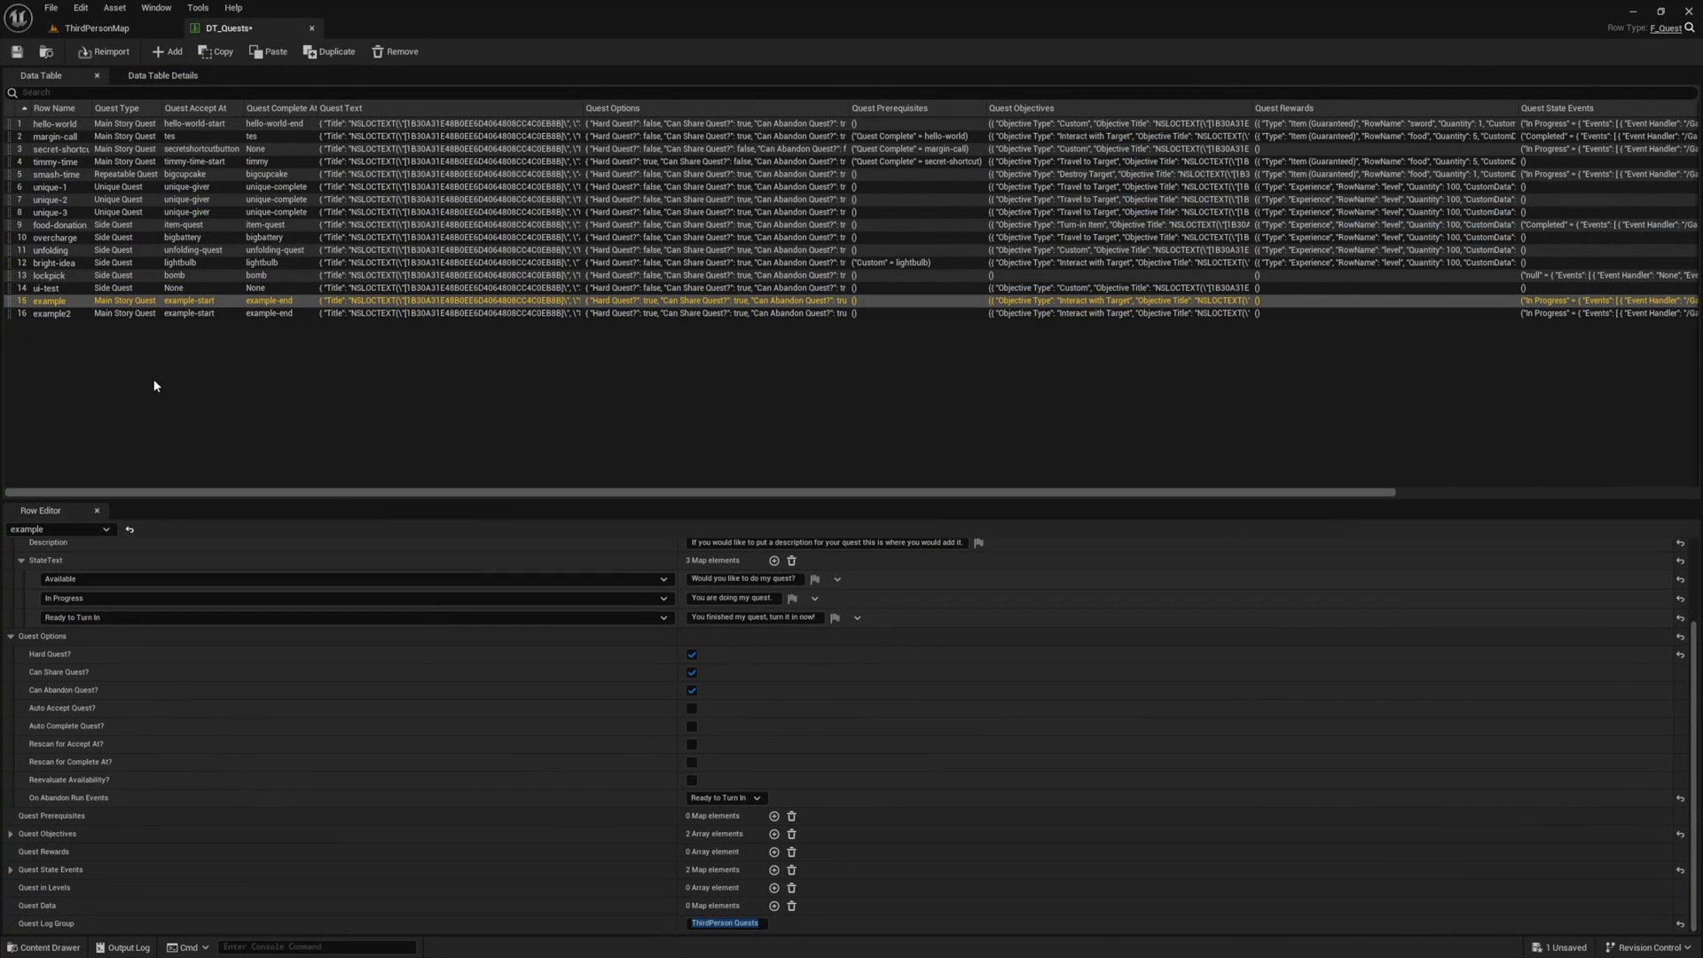
left_click(73, 312)
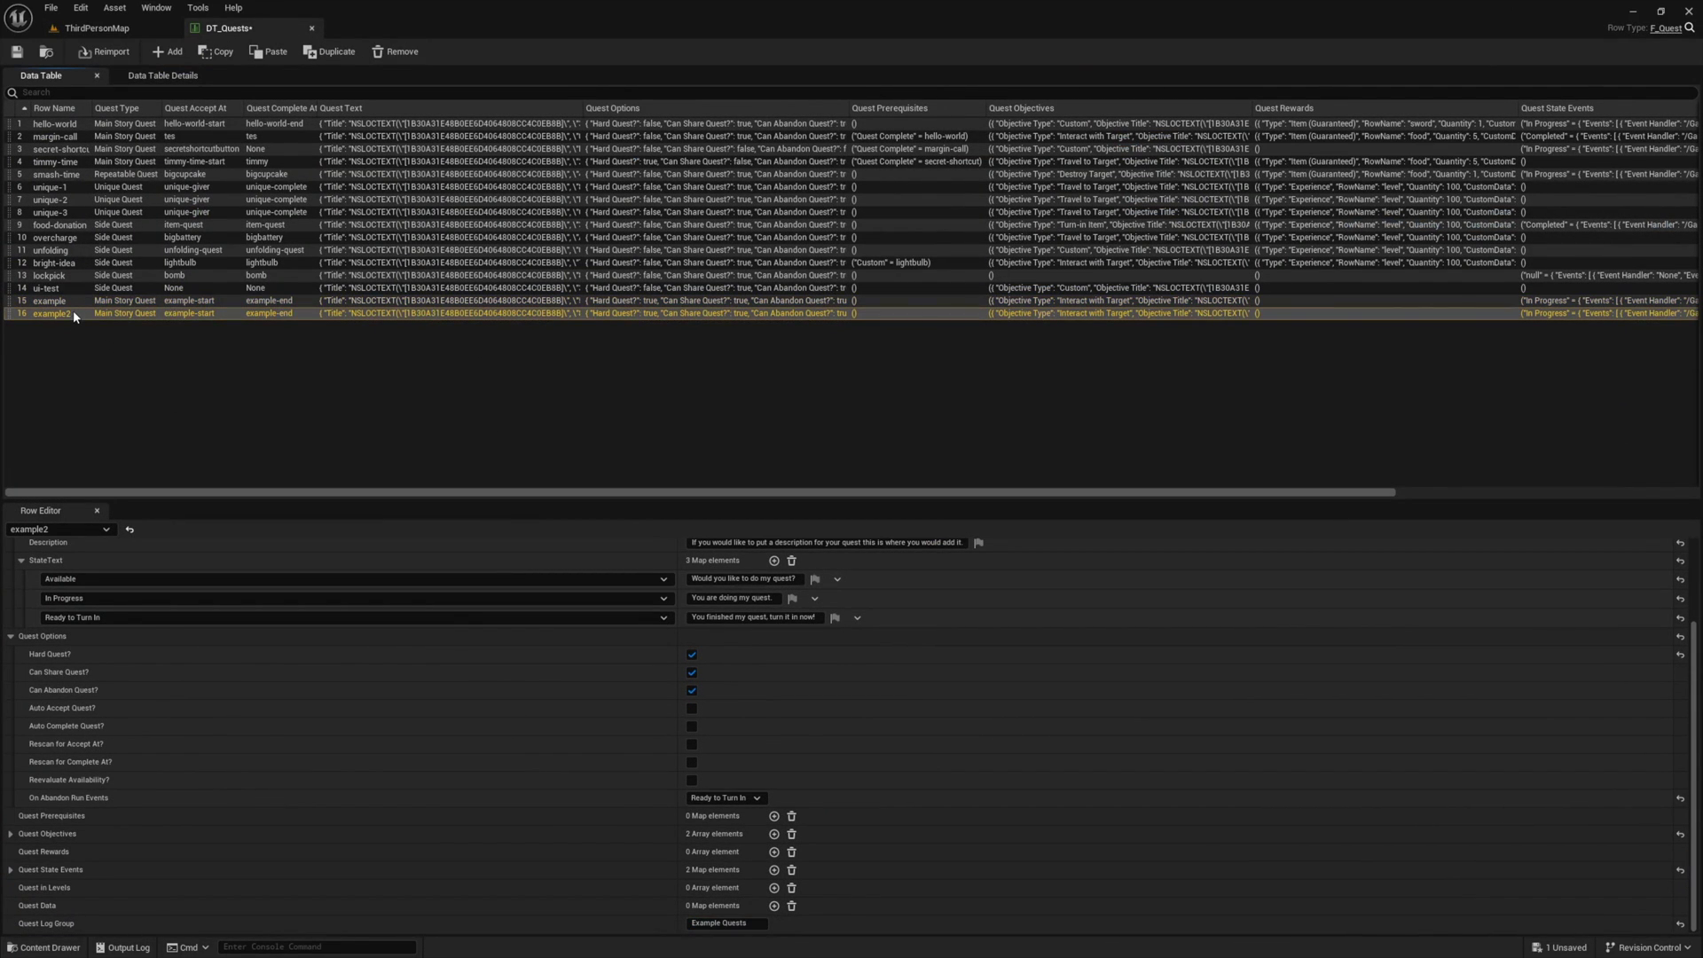
right_click(74, 312)
left_click(134, 423)
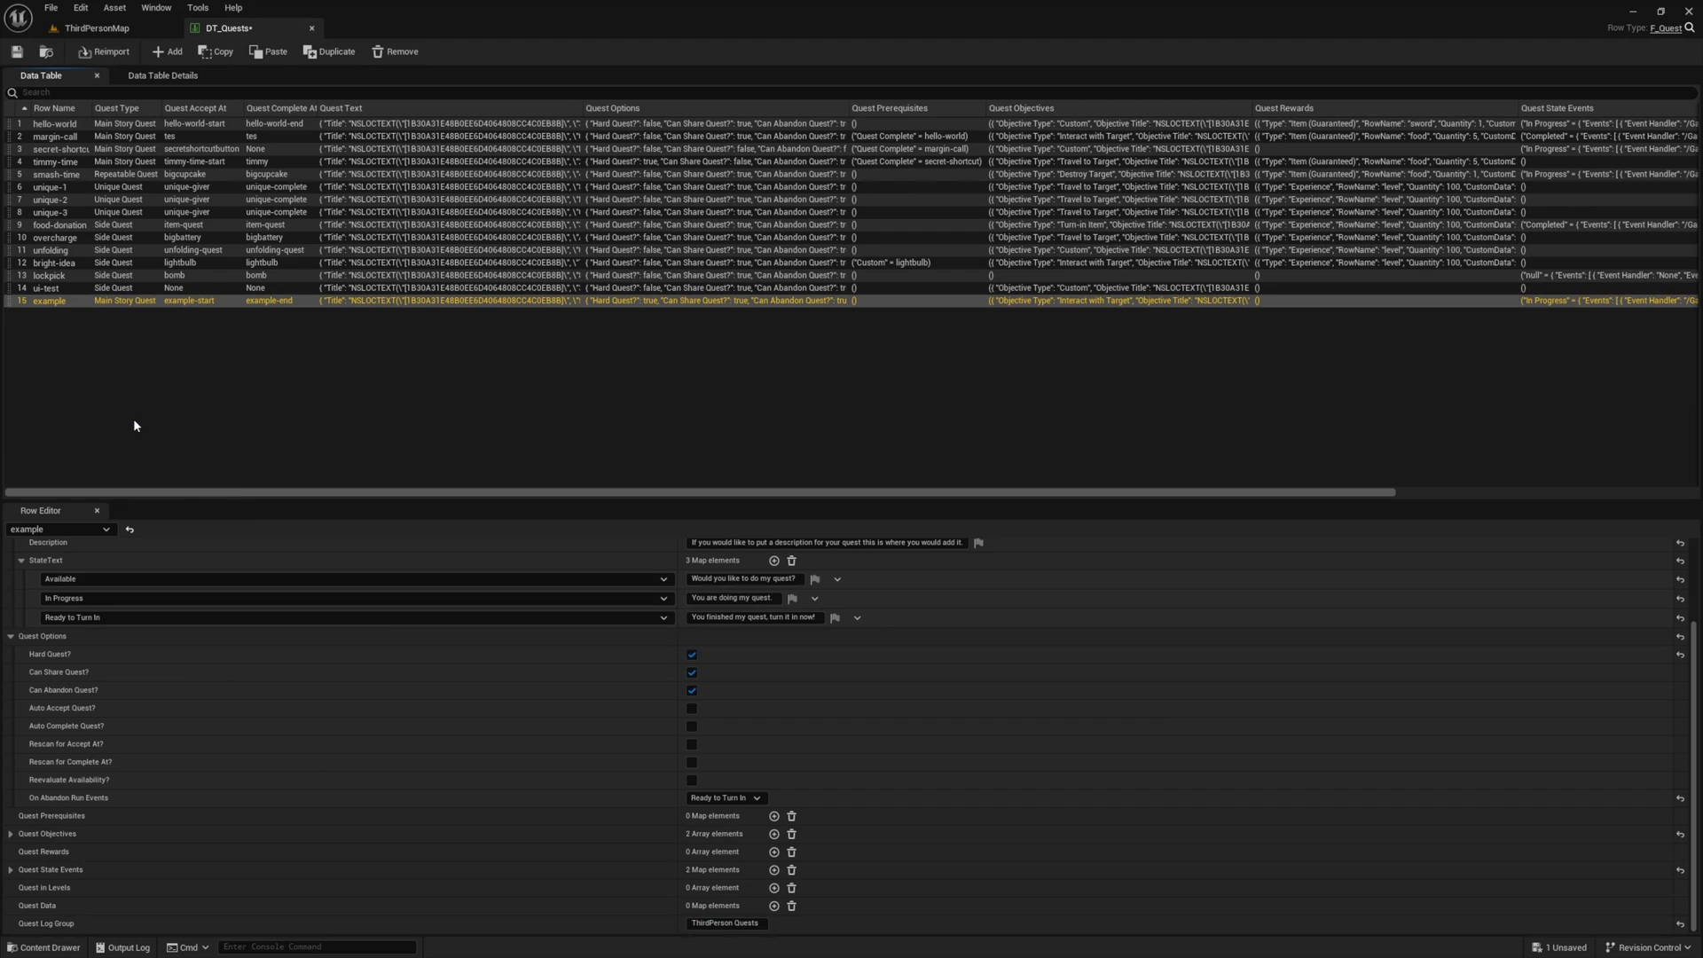